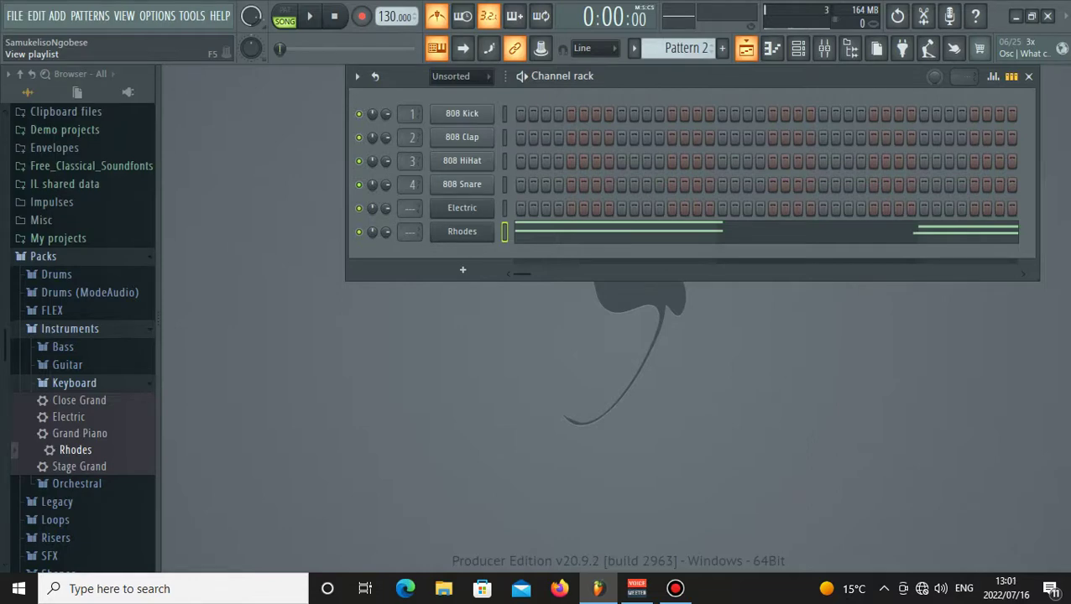
Play the song from the playlist to hear the existing Pattern 1 clip on Track 1, and stop playback.
key(F5)
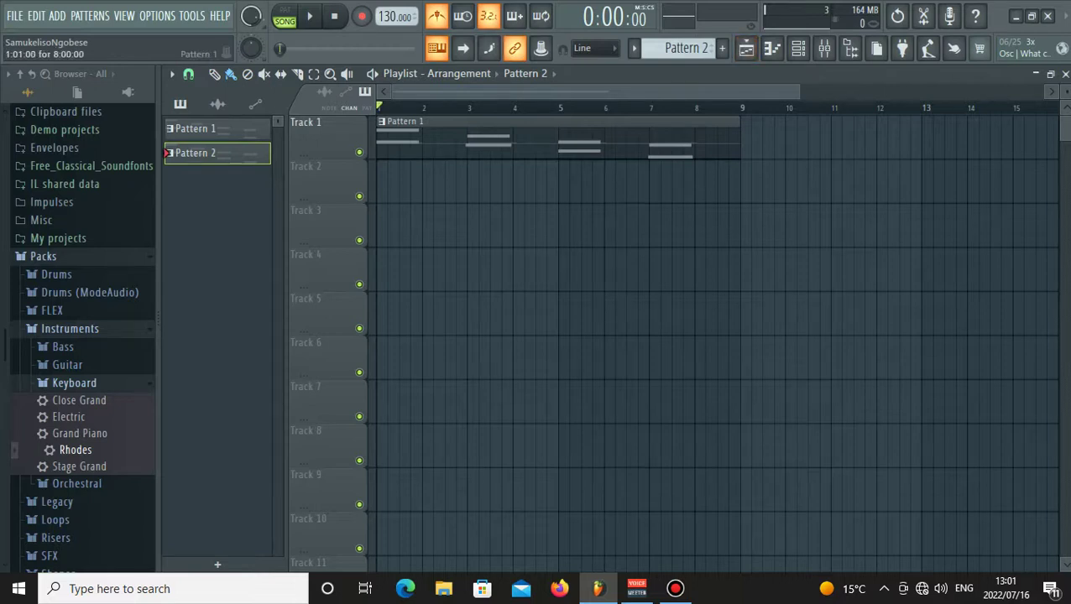
key(space)
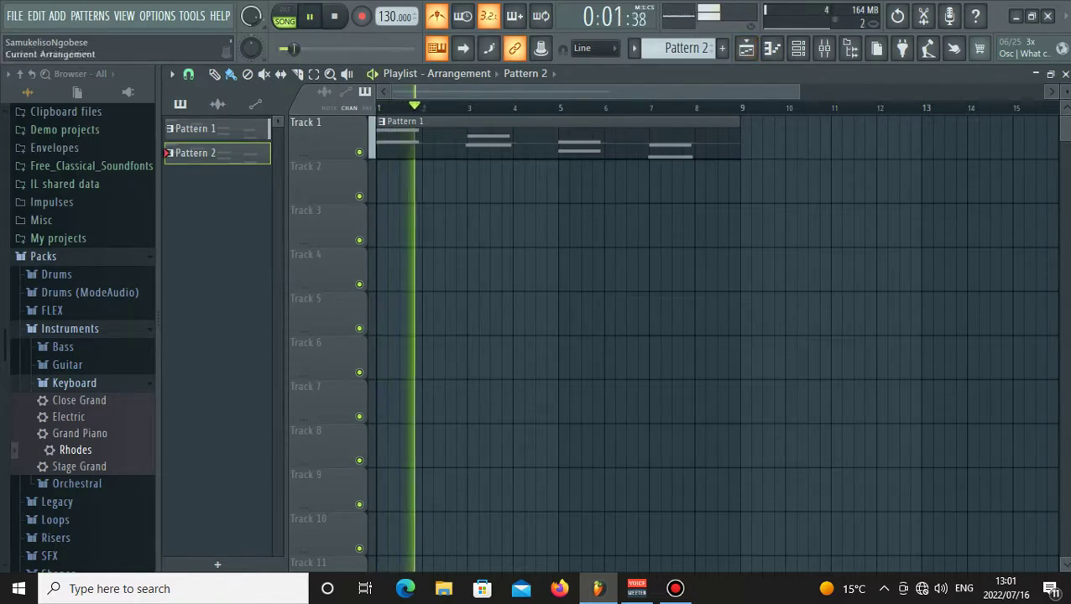
click(797, 48)
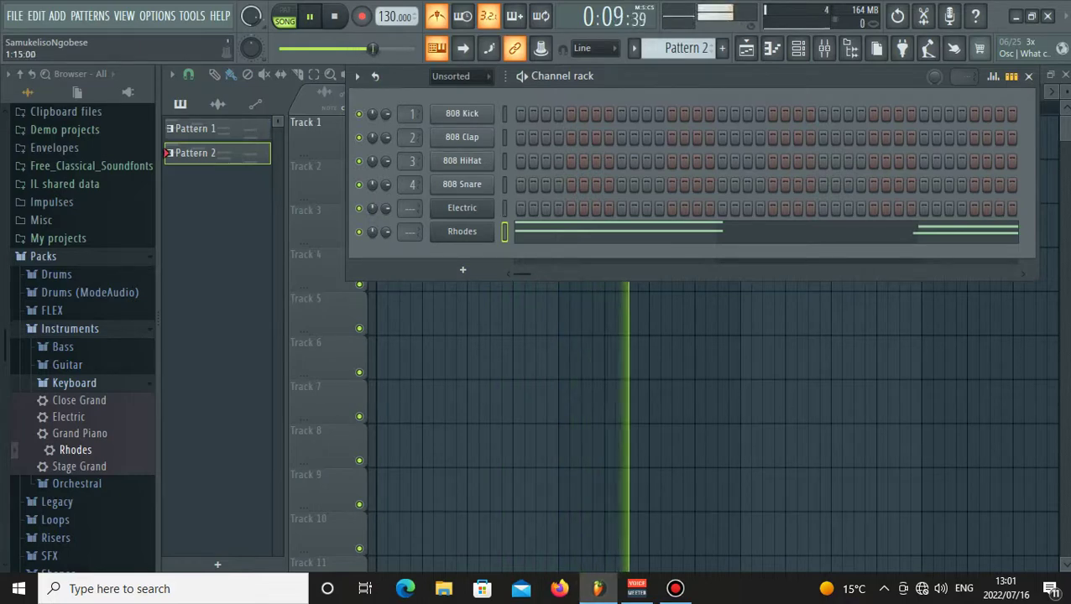
click(746, 47)
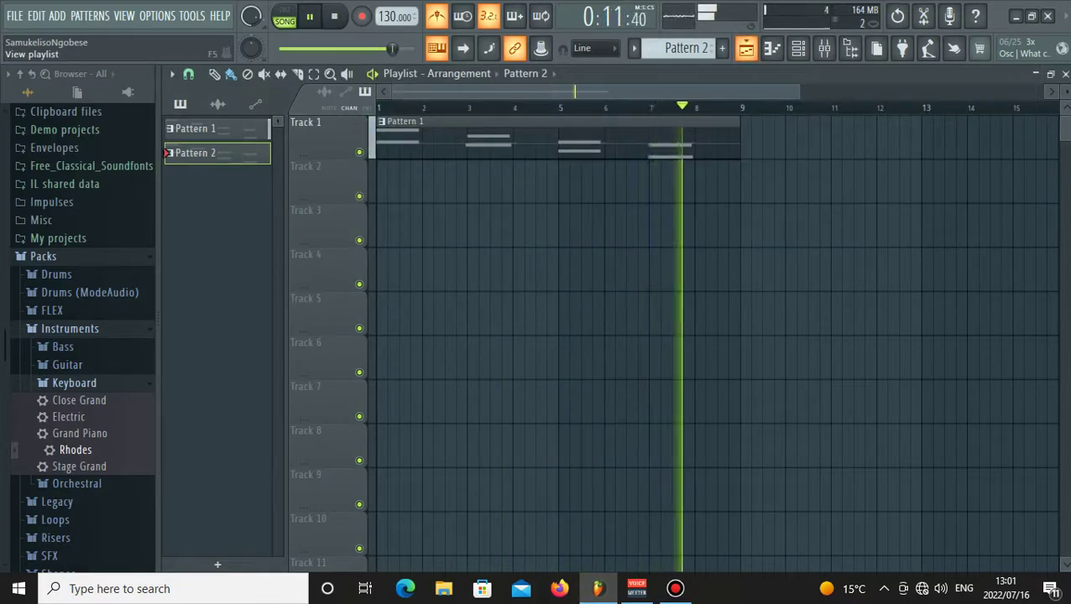
click(334, 16)
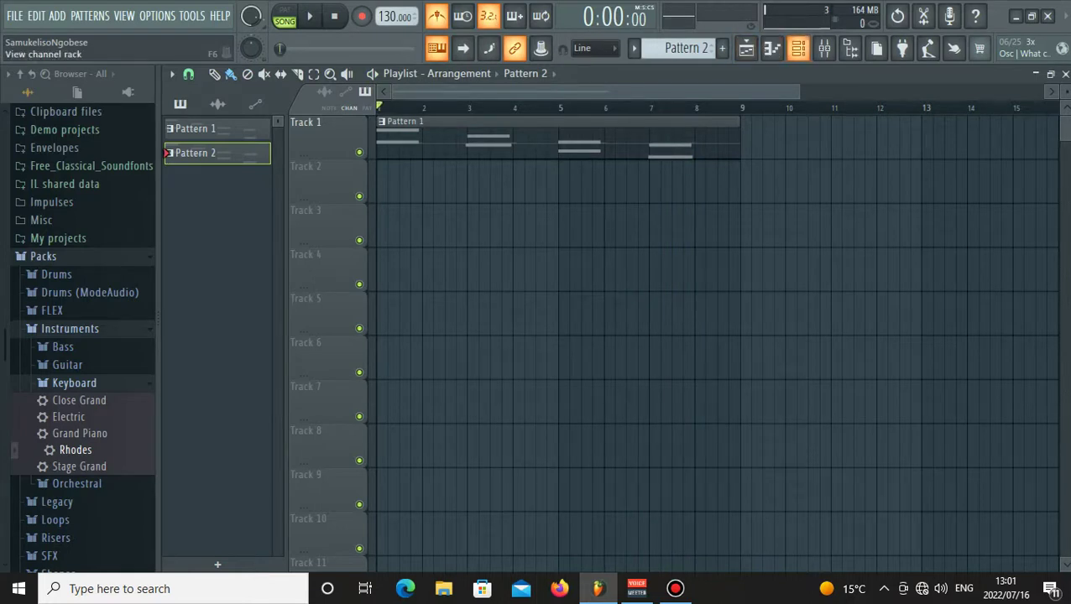
Load the Classic 80 bass instrument from the Bass folder into a new channel of the channel rack.
click(798, 48)
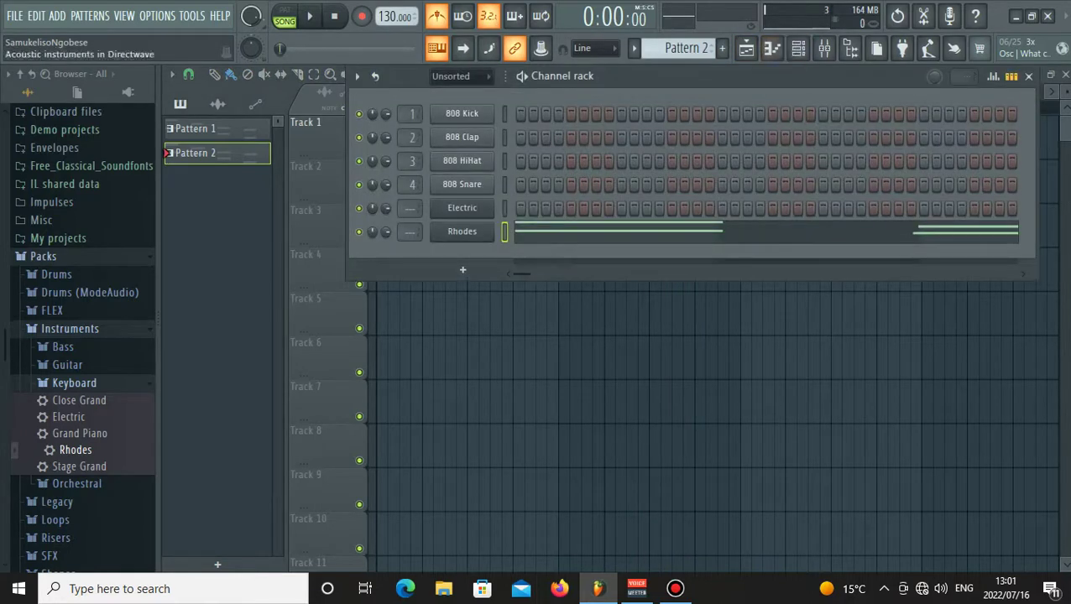
click(63, 346)
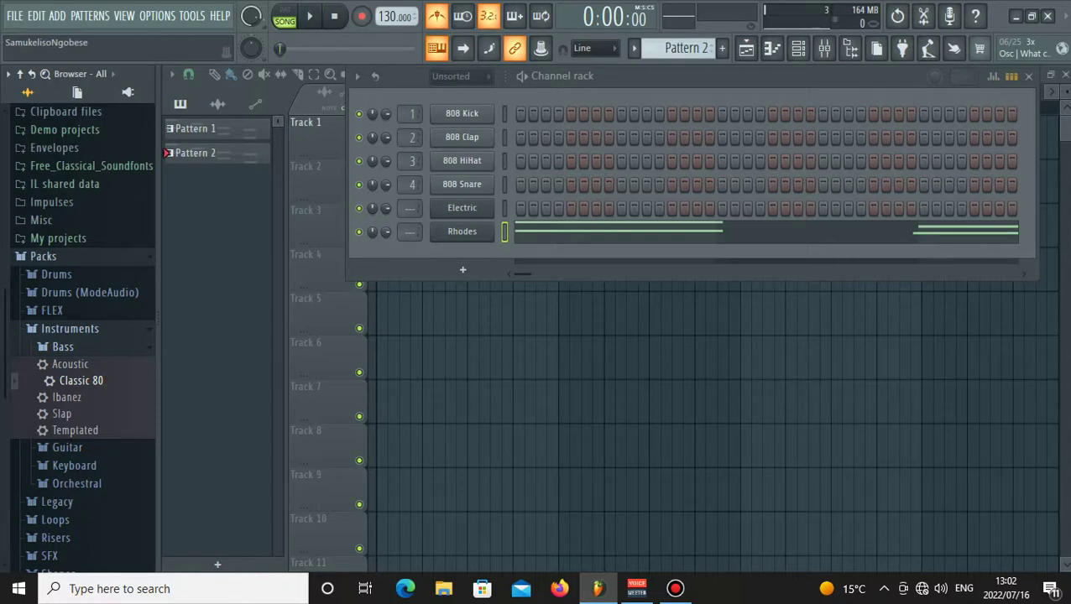
right_click(113, 374)
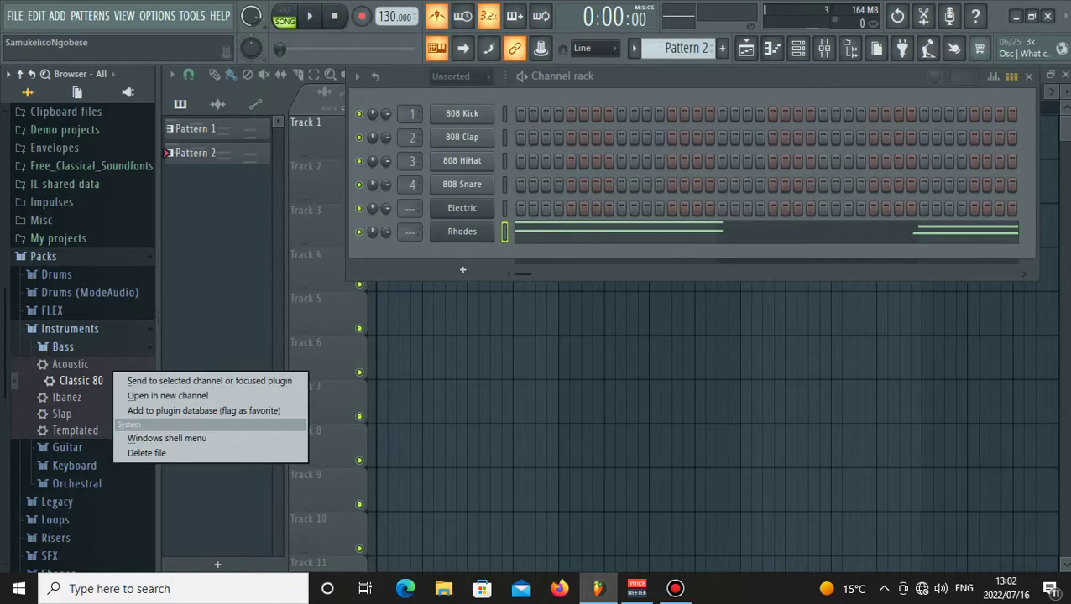
click(168, 396)
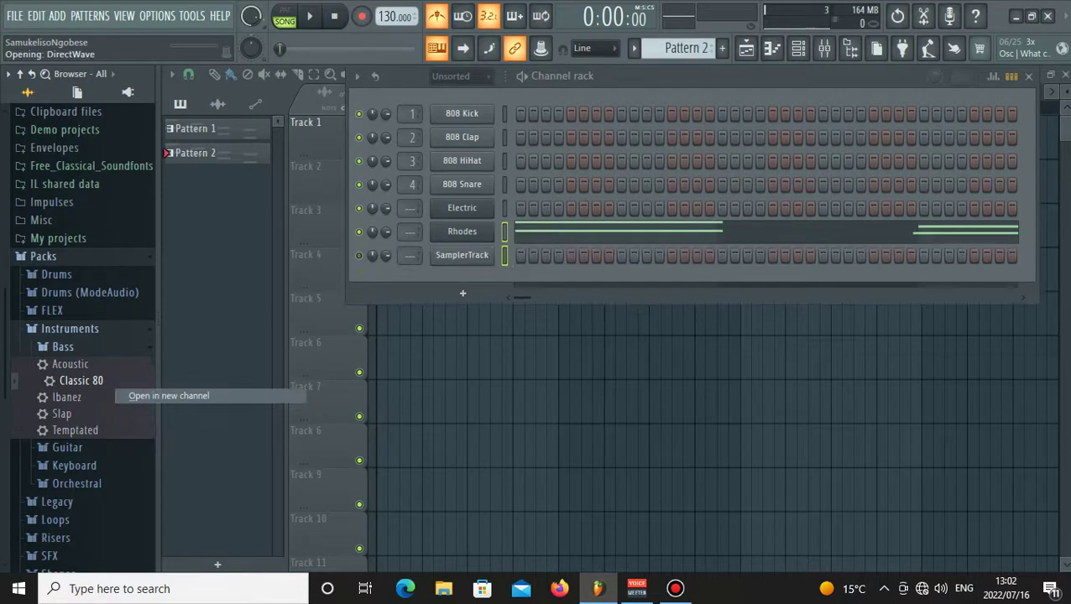
Create a new empty pattern and place its clip on Track 2 of the playlist, spanning bars 1 to 9.
key(F4)
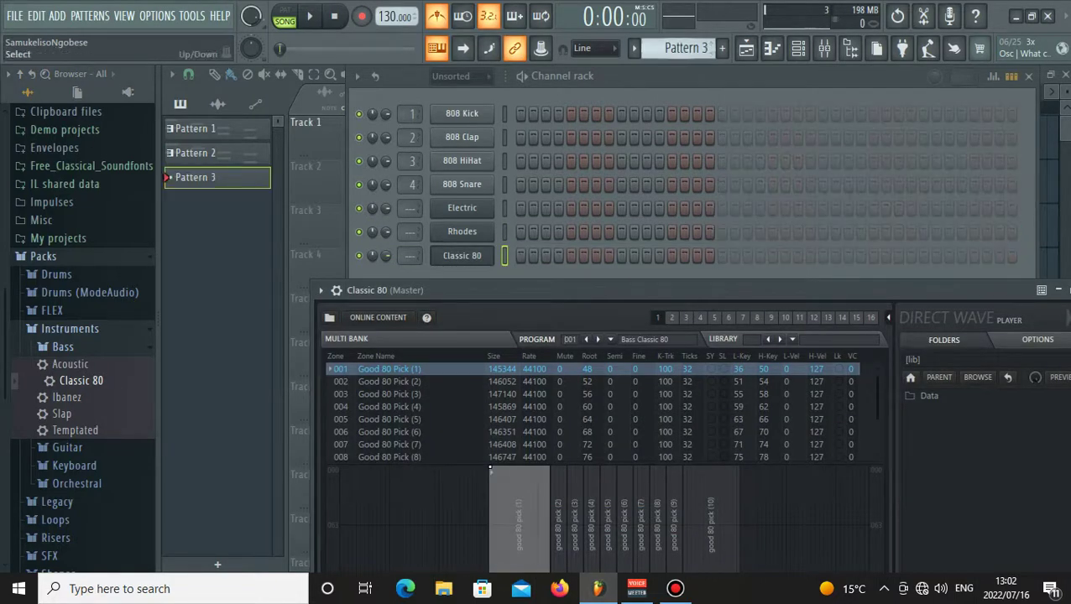
click(746, 48)
drag(454, 181, 740, 181)
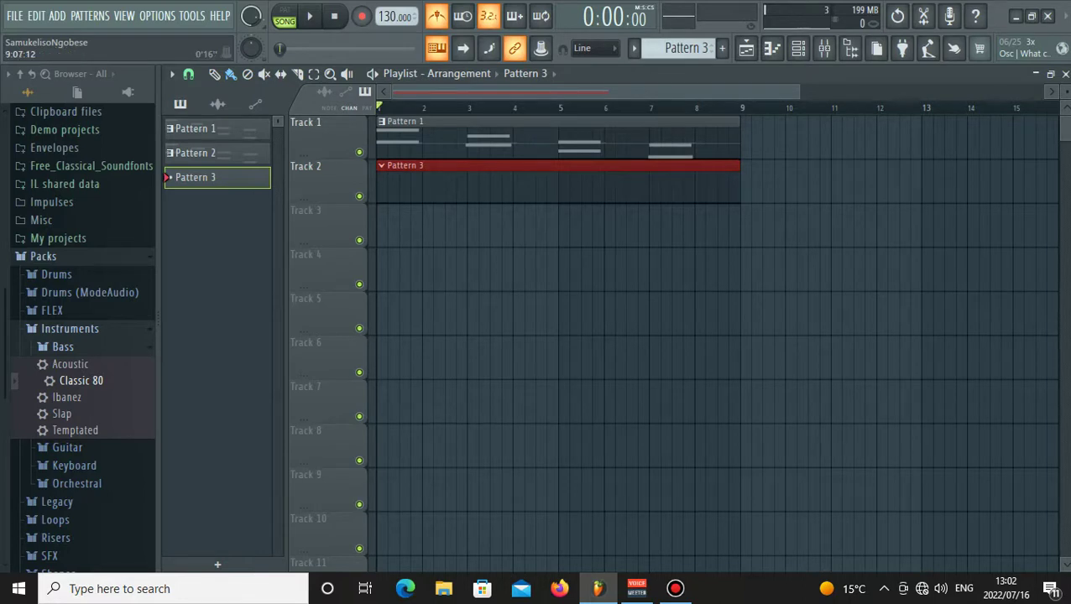
Open the piano roll of the Classic 80 channel.
click(798, 47)
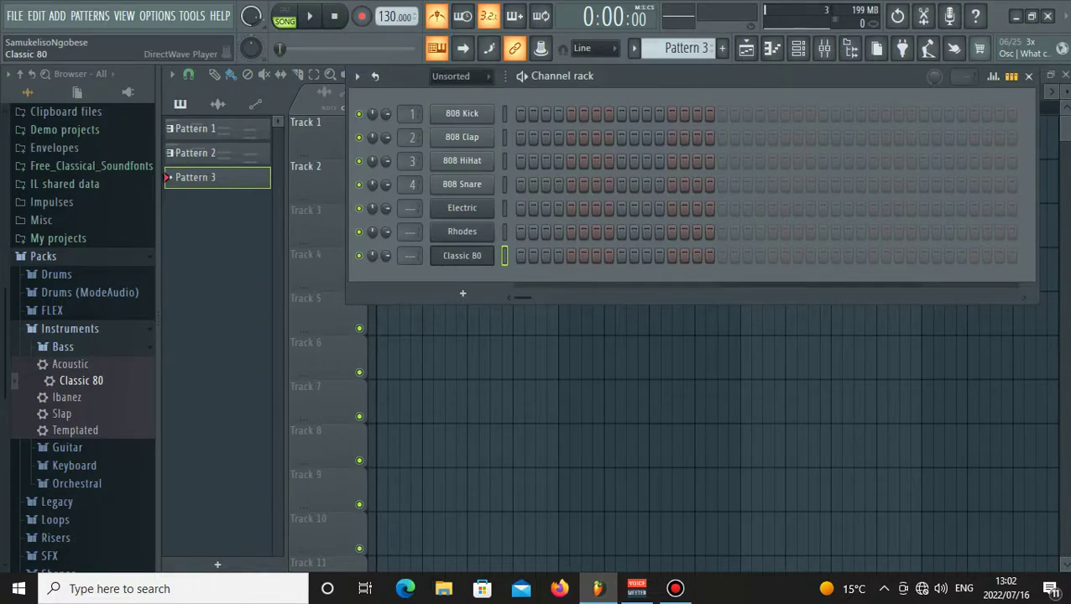
right_click(492, 254)
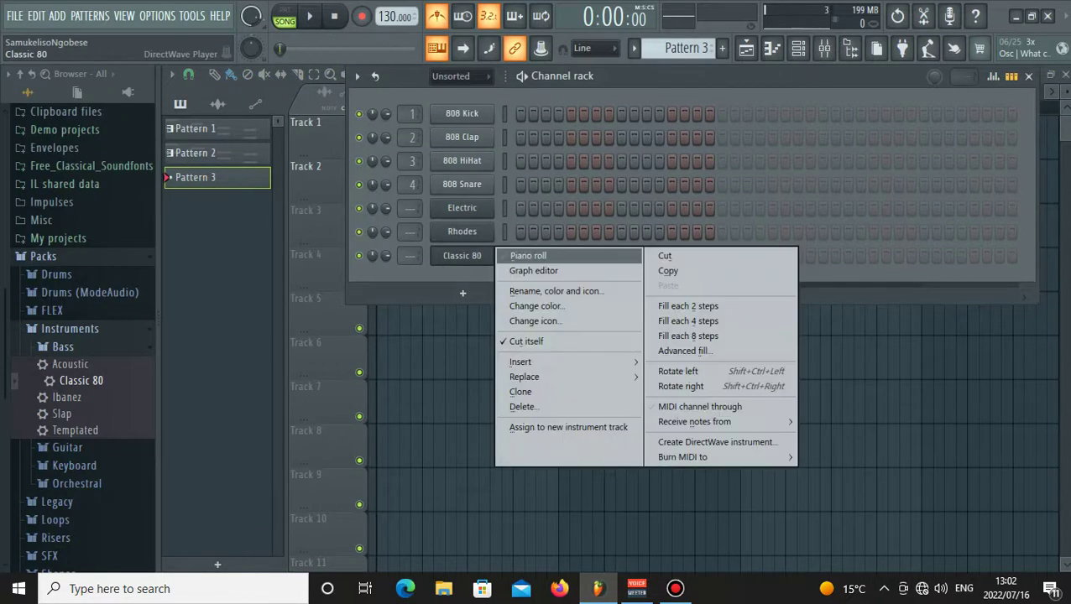
click(520, 255)
scroll(189, 251, up, 3)
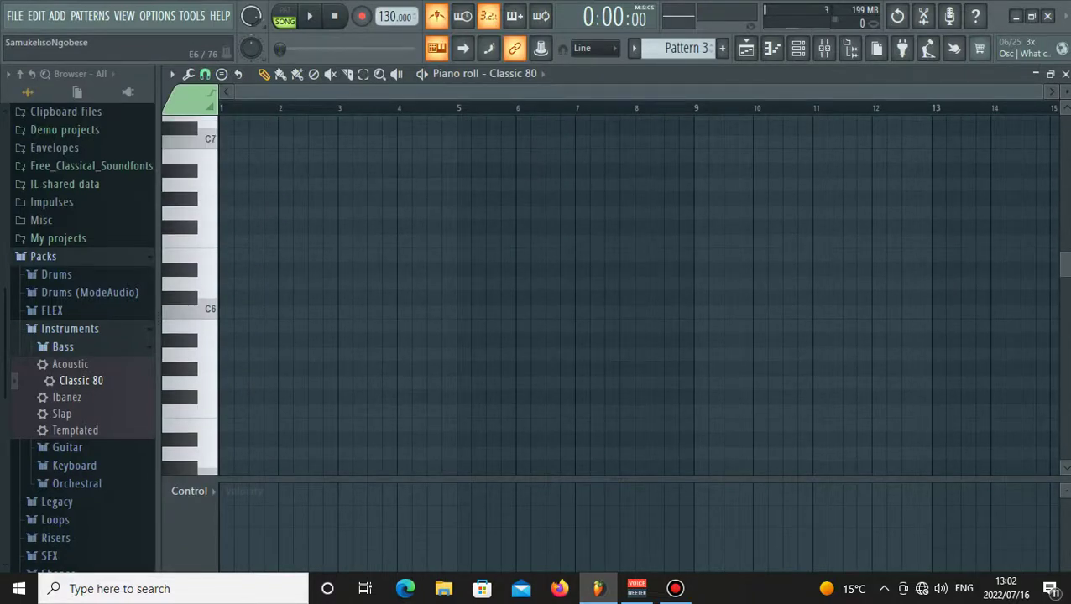
Audition the Classic 80 keys between G6 and D#6 to find the bass line's starting note.
key(space)
scroll(189, 252, up, 2)
key(space)
click(189, 298)
click(189, 326)
click(180, 312)
click(206, 340)
click(180, 355)
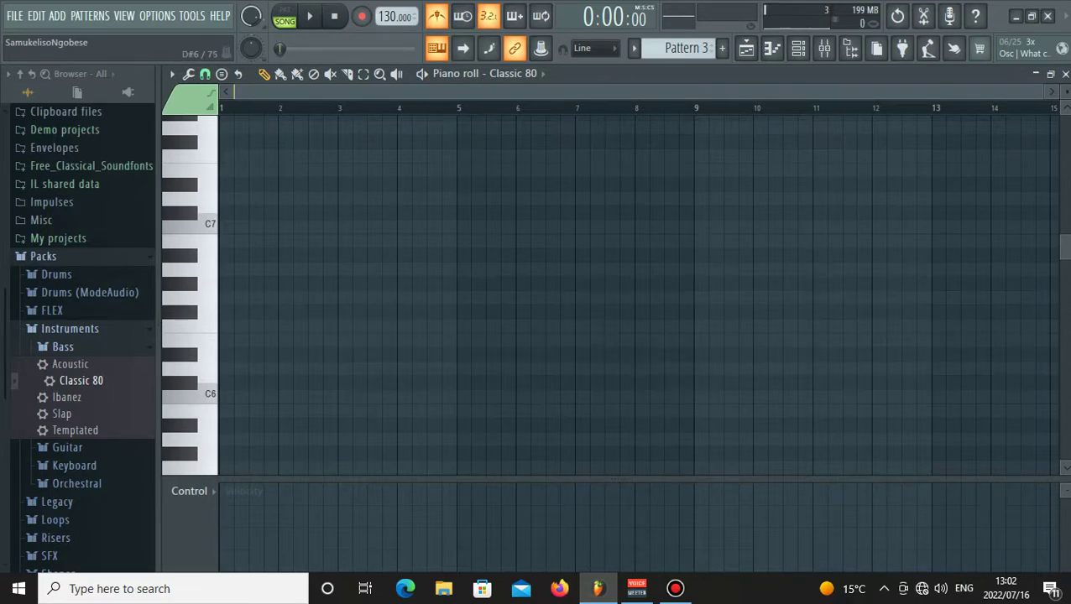
Place a D#6 note at the start of bar 1, raise its velocity, and shorten it to 1.5 steps.
click(231, 355)
key(space)
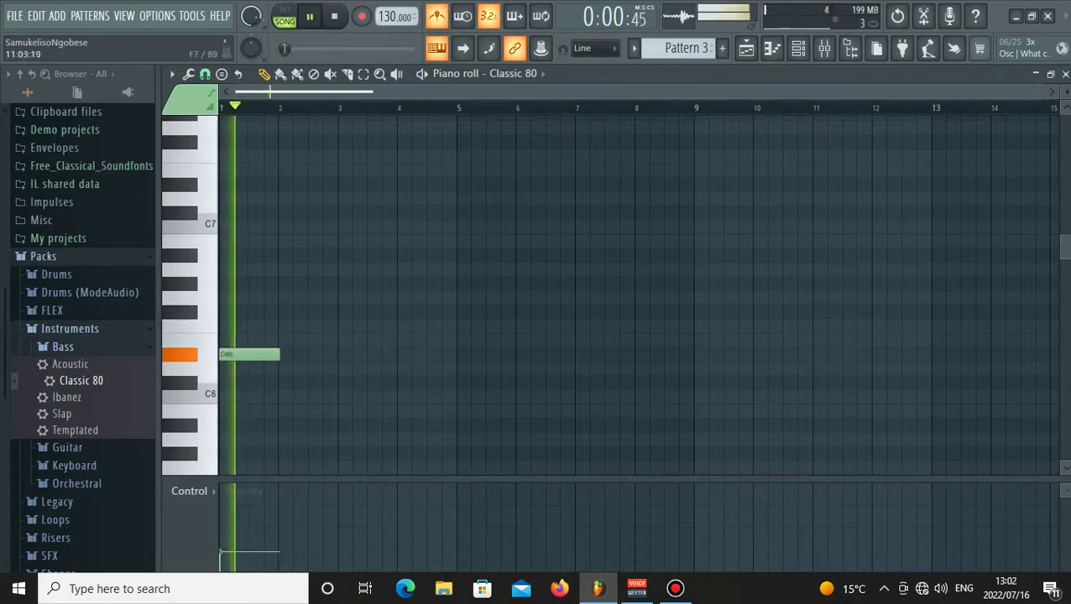
drag(1040, 91, 472, 91)
key(space)
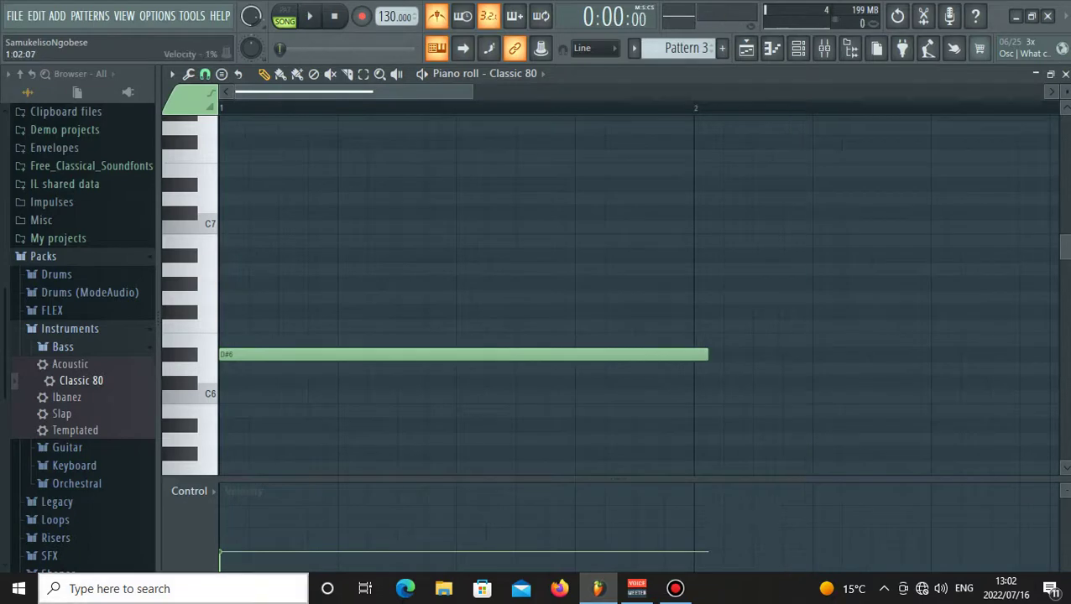
click(240, 514)
key(space)
drag(707, 354, 263, 354)
key(space)
key(space)
key(space)
Add D#6 notes of 1.5 steps at steps 3, 5, 9, 11 and 13 of bar 1, checking them by playback.
click(281, 354)
key(space)
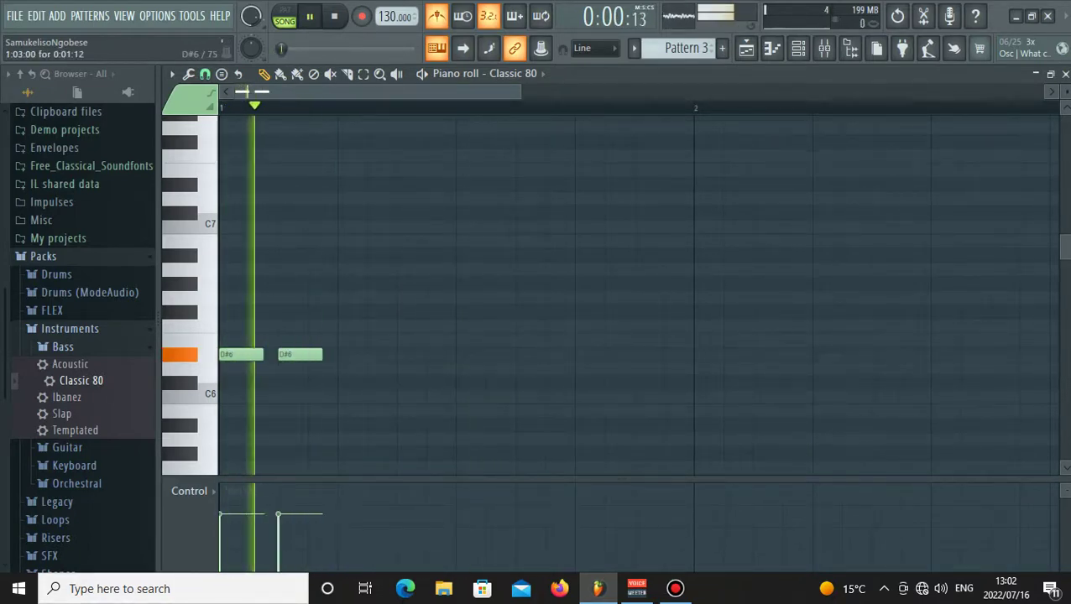
key(space)
key(space)
key(space)
click(340, 354)
key(space)
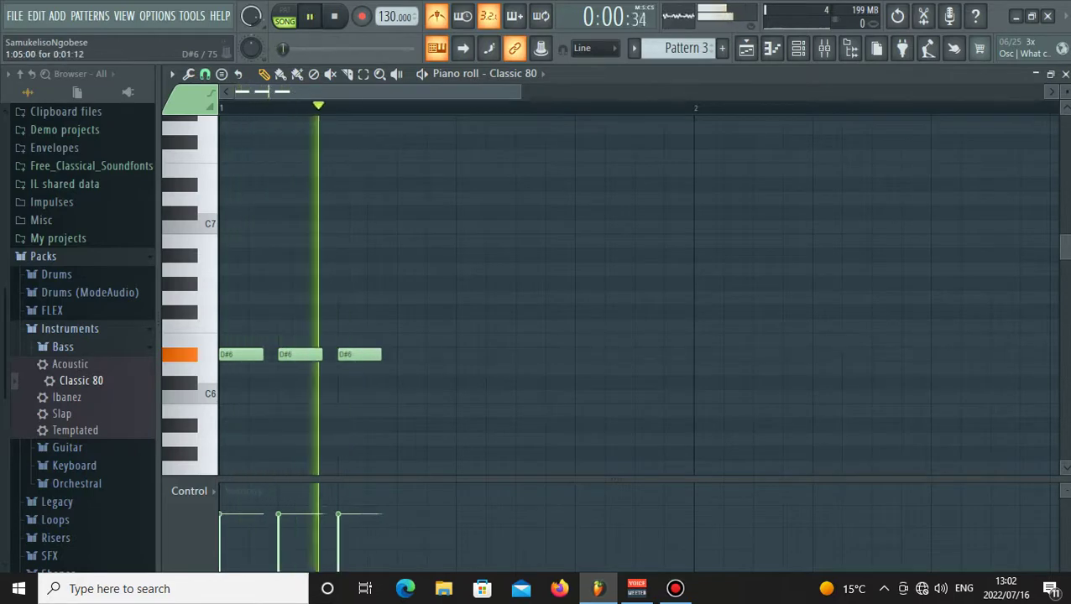
key(space)
drag(495, 354, 463, 354)
key(space)
click(521, 355)
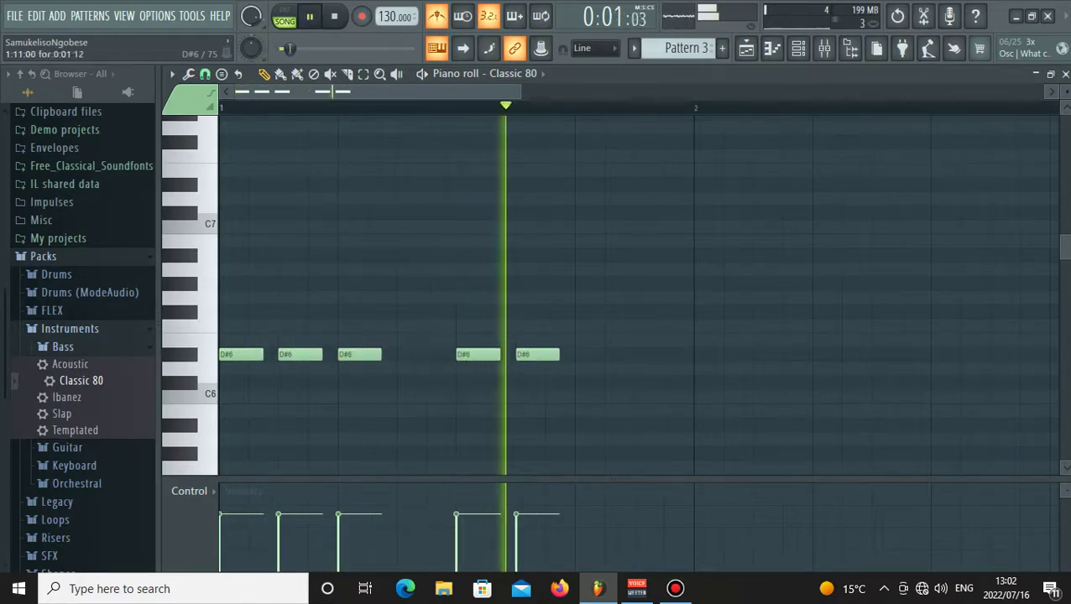
click(580, 354)
key(space)
Continue the rhythm with D#6 notes at steps 1, 3 and 5 of bar 2.
click(699, 354)
key(space)
click(758, 355)
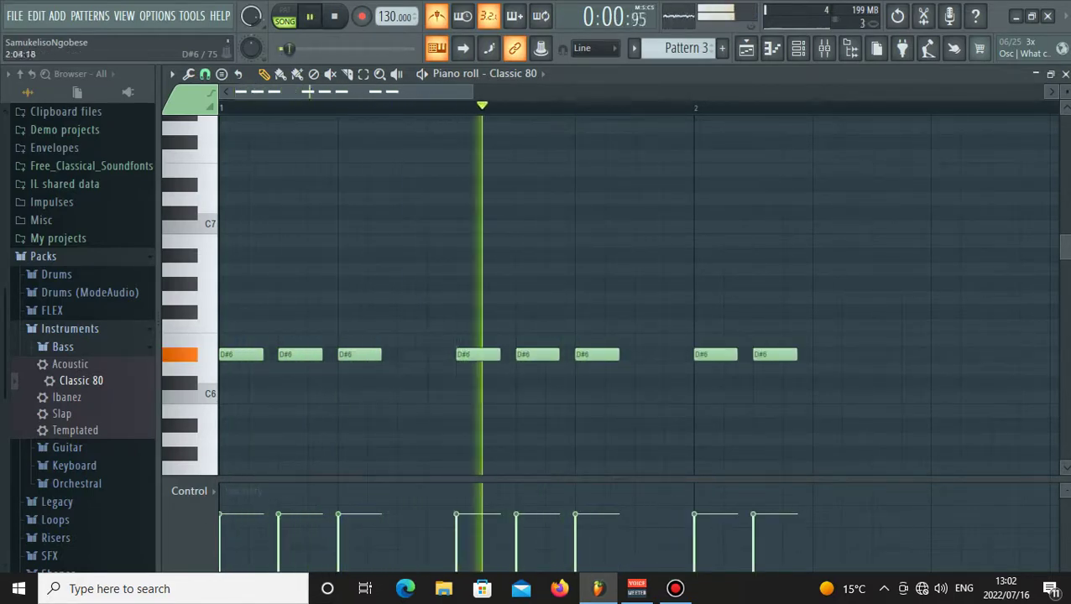
click(817, 354)
key(space)
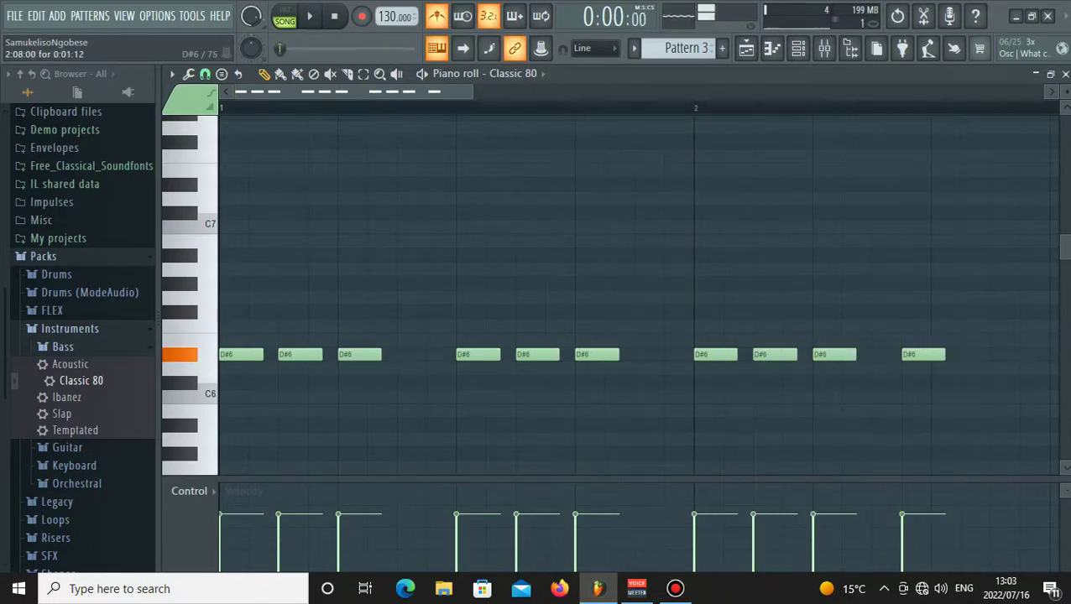
Add F6 at step 7 and D#6 at step 9 of bar 2, and close the gaps between notes with Quick legato.
click(878, 326)
mouse_move(904, 326)
mouse_down()
mouse_move(905, 312)
mouse_move(909, 326)
mouse_up()
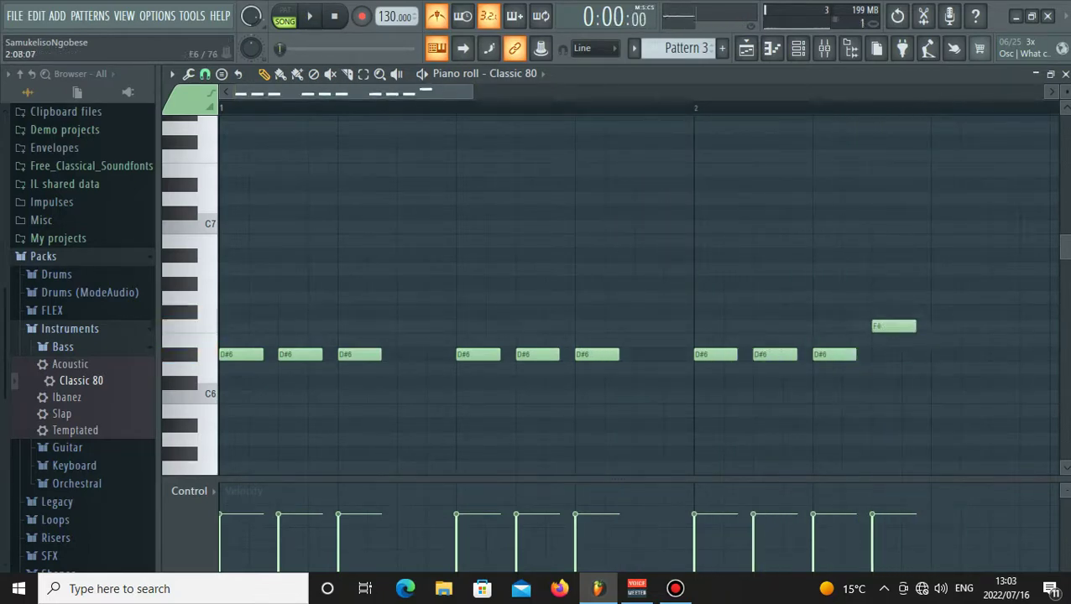
click(946, 355)
key(space)
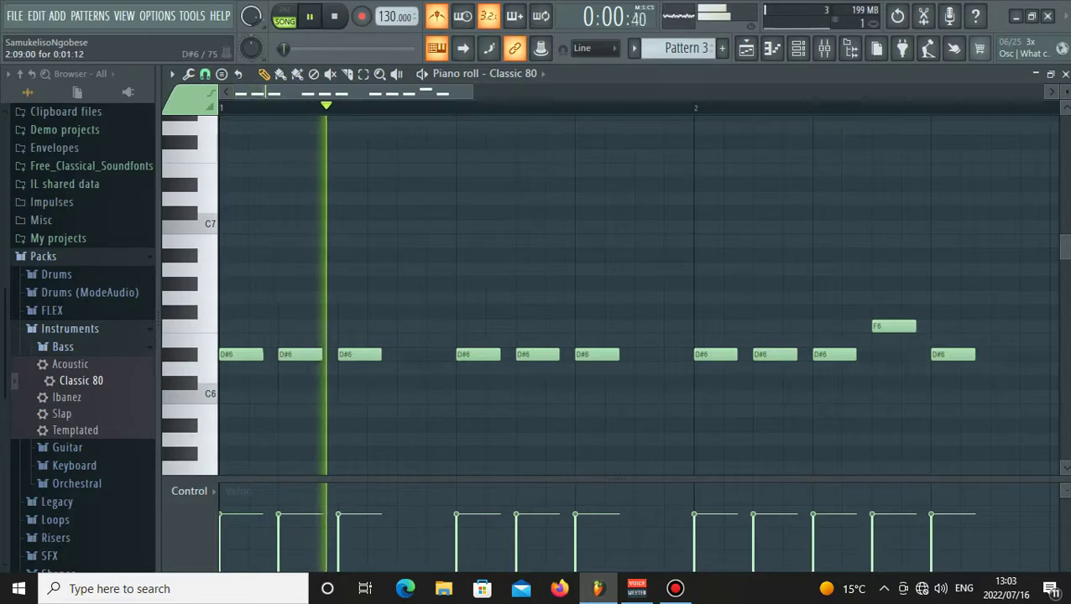
key(ctrl+l)
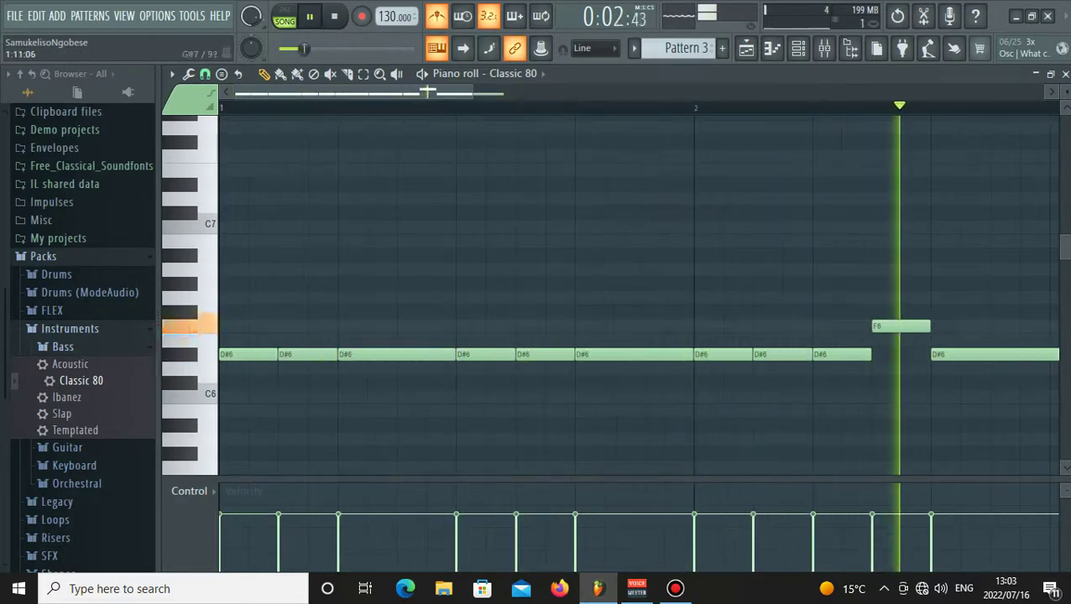
Move the last D#6 note to step 13 of bar 2, and try a C#6 note at the start of bar 3.
drag(472, 92, 696, 91)
drag(659, 355, 721, 354)
key(space)
click(712, 382)
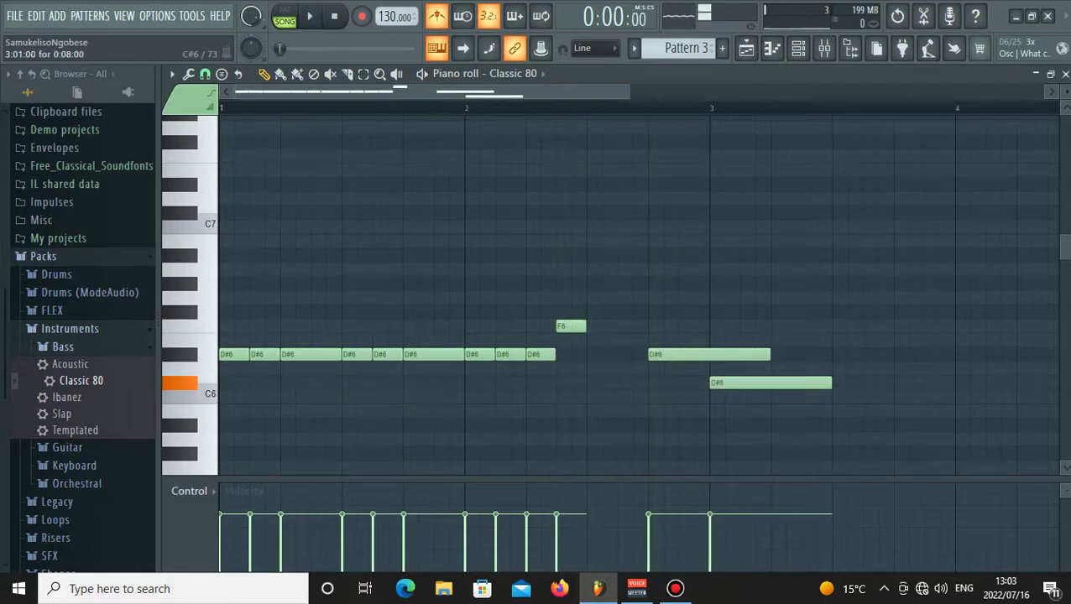
right_click(713, 383)
key(space)
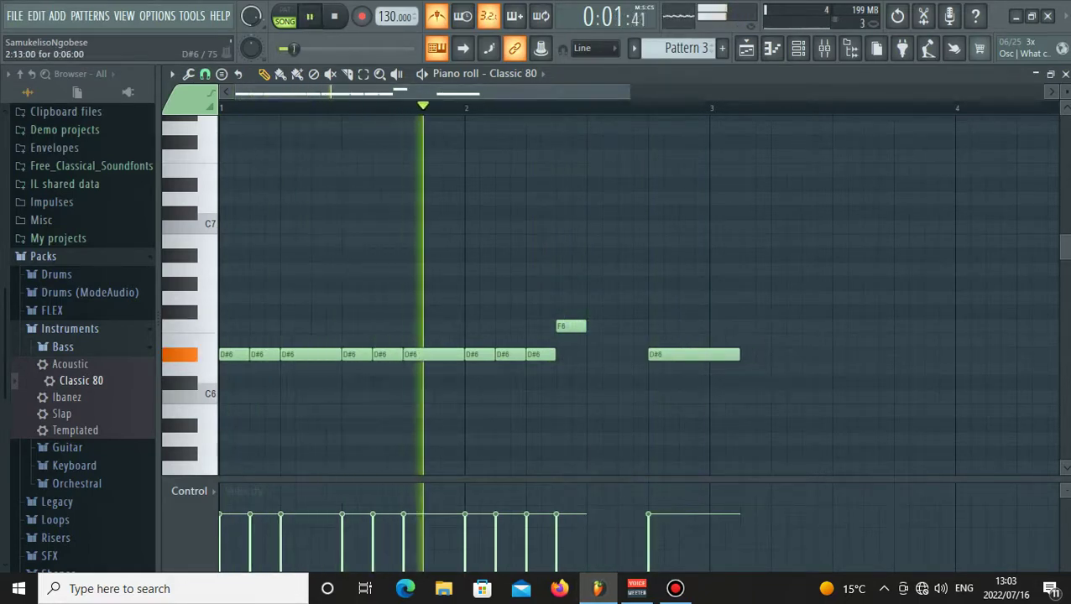
Apply Quick legato again, shorten the last D#6 note to end at bar 3, and play the phrase.
key(ctrl+l)
key(space)
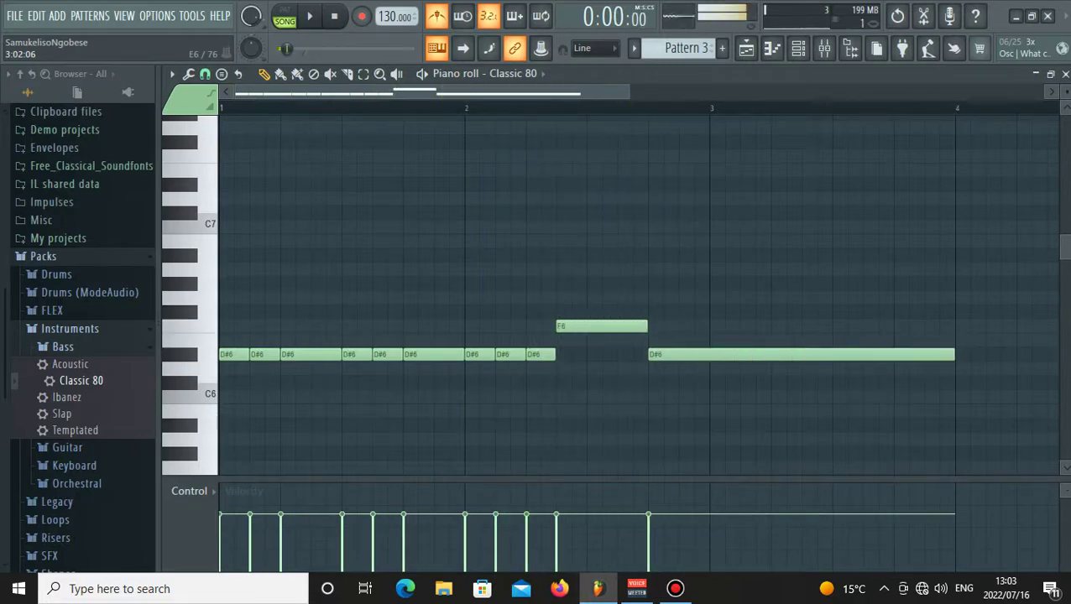
drag(952, 355, 710, 355)
key(space)
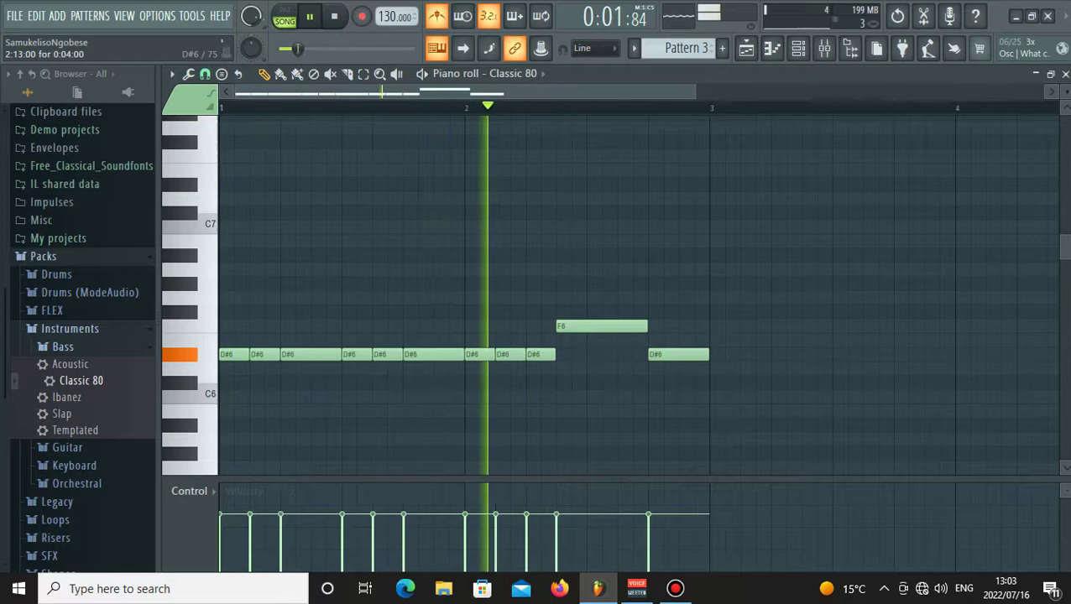
key(space)
key(space)
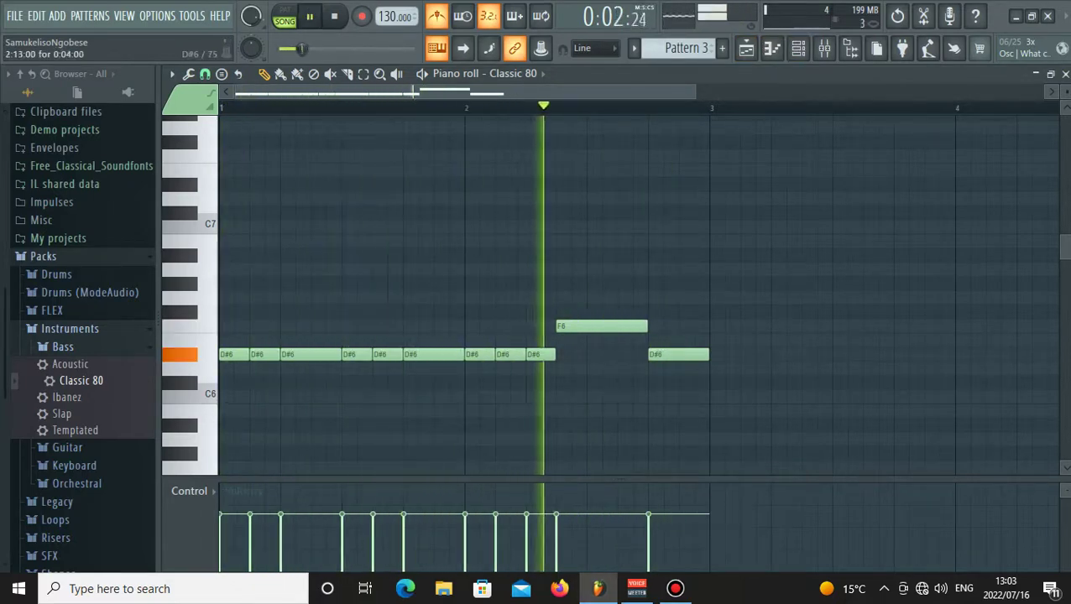
key(space)
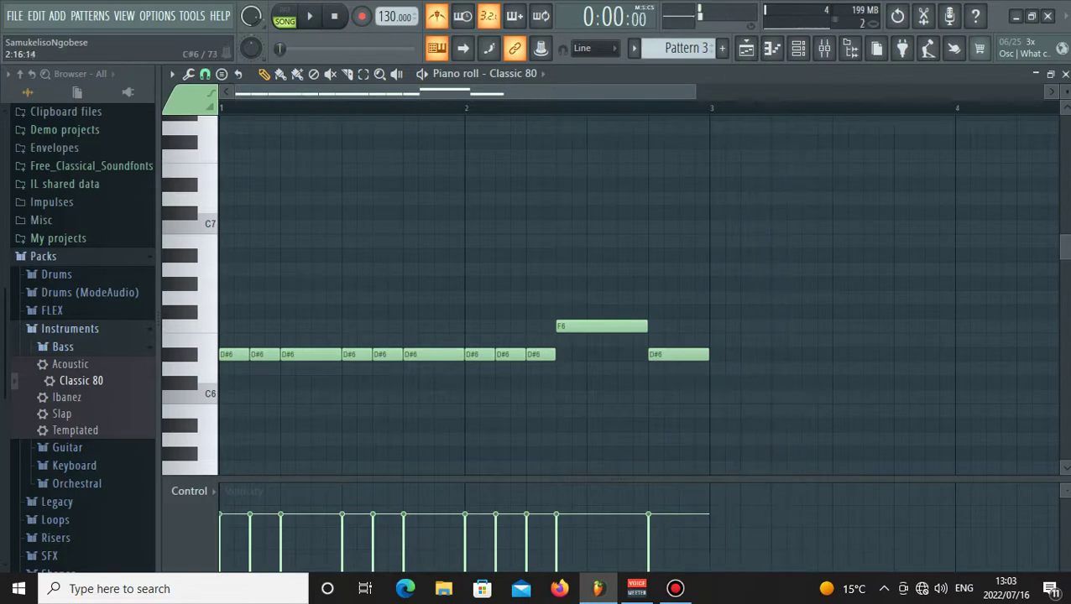
Try single follow-up notes at C#6 and A#5 at the start of bar 3, and remove them.
click(713, 397)
drag(724, 397, 724, 383)
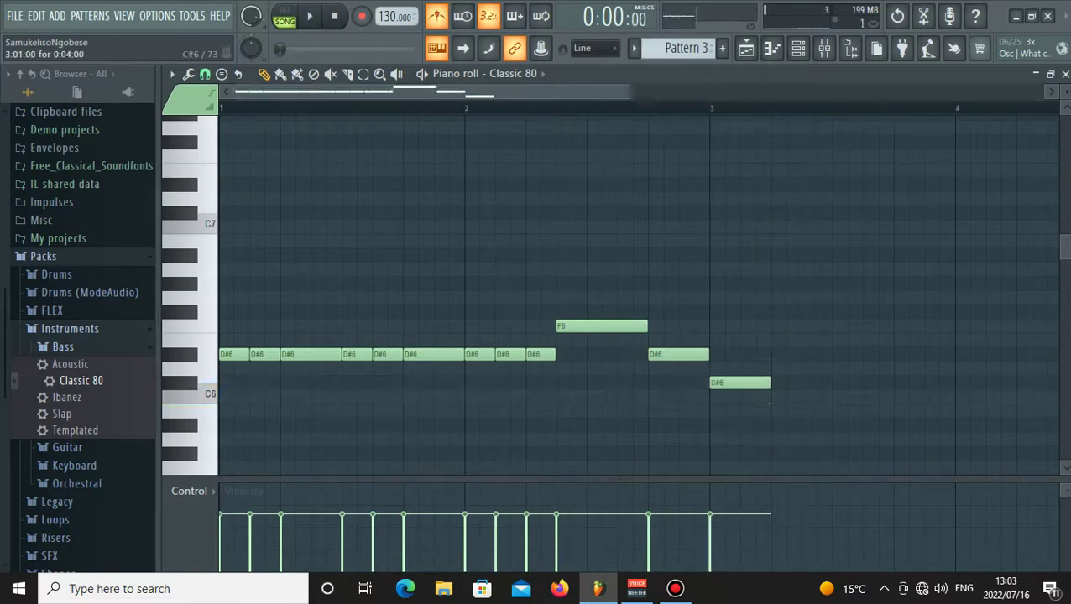
right_click(723, 382)
key(space)
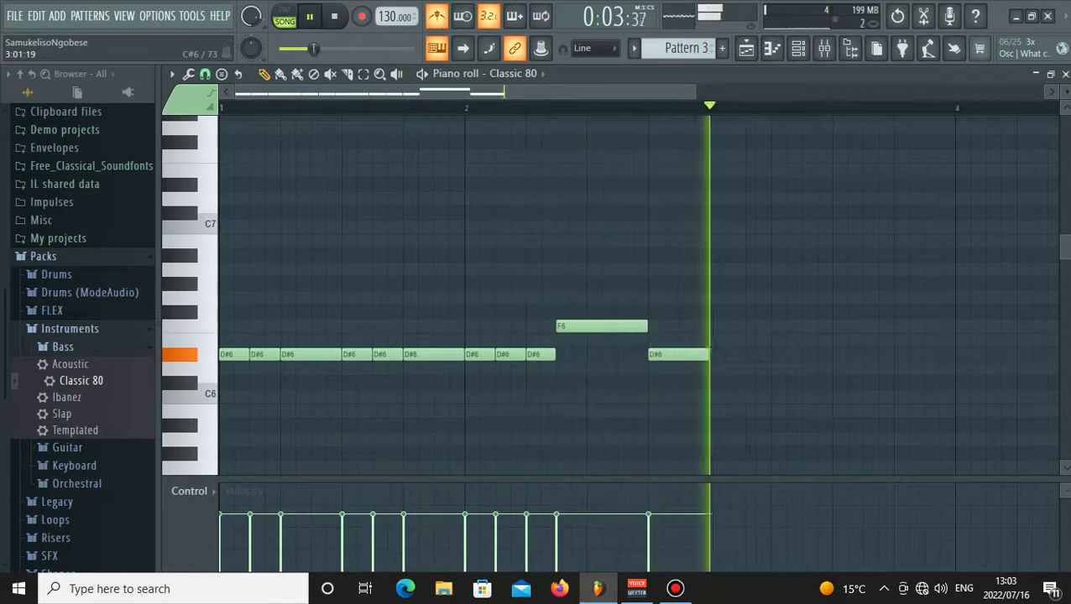
key(space)
drag(733, 411, 734, 426)
right_click(734, 425)
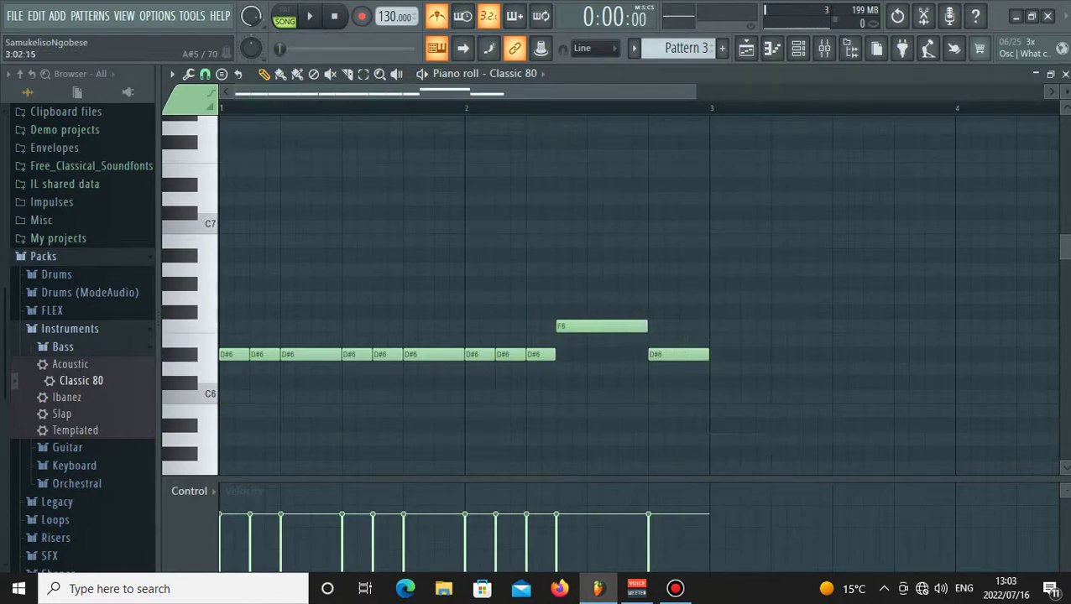
Duplicate the two-bar phrase into bars 3 and 4, and transpose the copy down so its D#6 notes become A#5.
key(ctrl+b)
drag(506, 354, 508, 426)
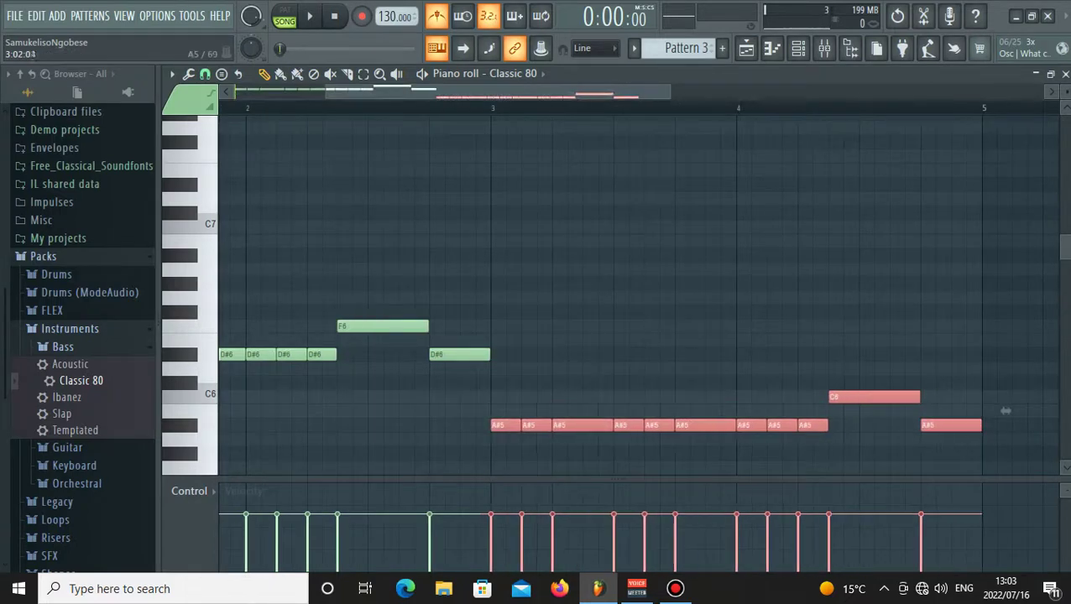
Duplicate the bars 3 and 4 bass phrase into bars 5 and 6, transpose the copy down so its A#5 notes become G#5, and play it.
key(space)
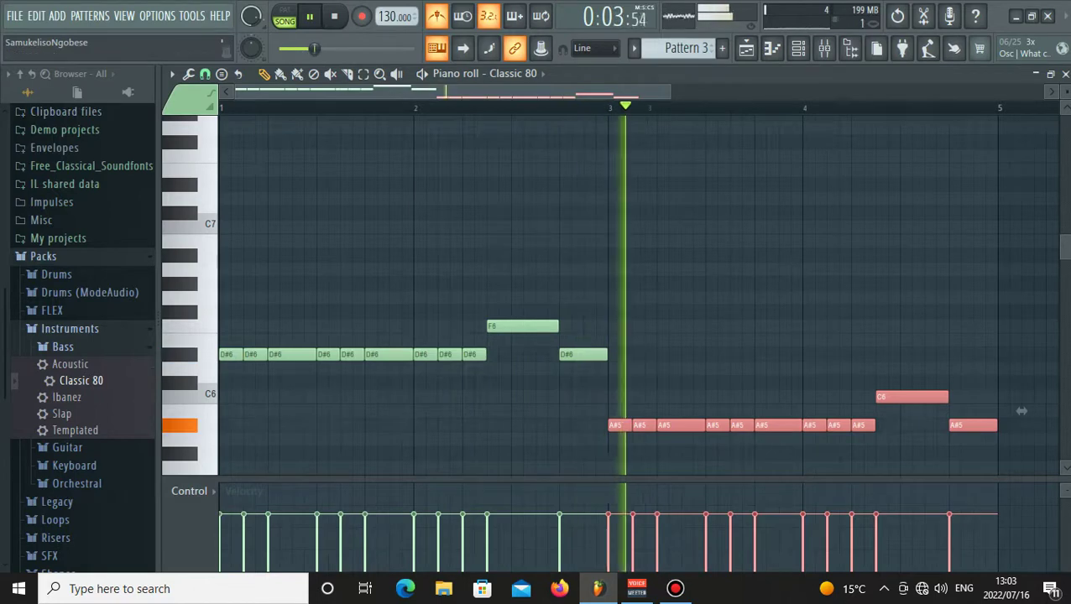
drag(670, 91, 902, 92)
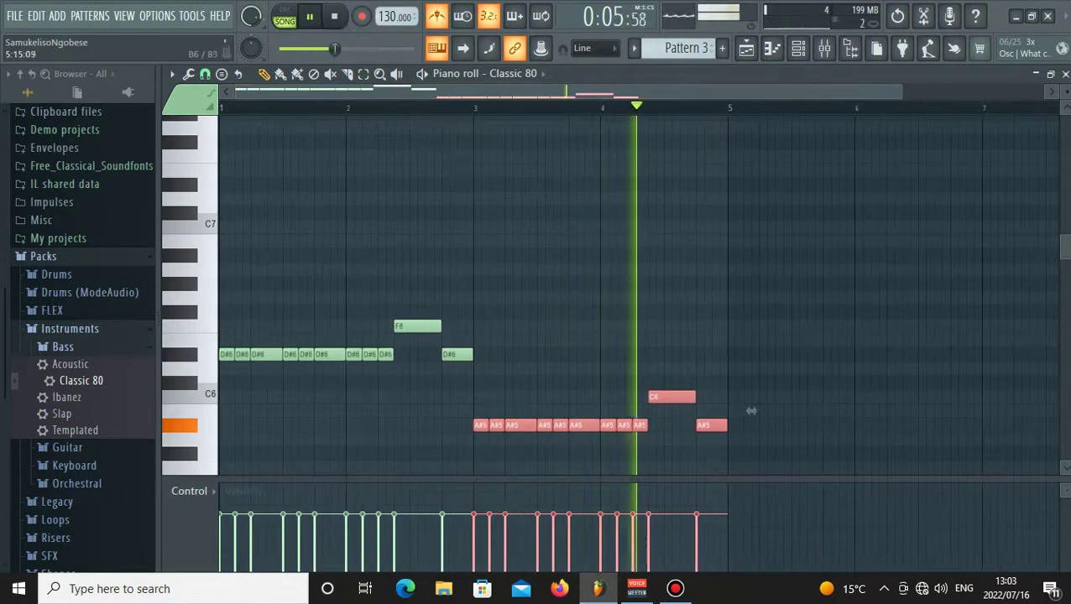
key(ctrl+b)
key(space)
key(Down)
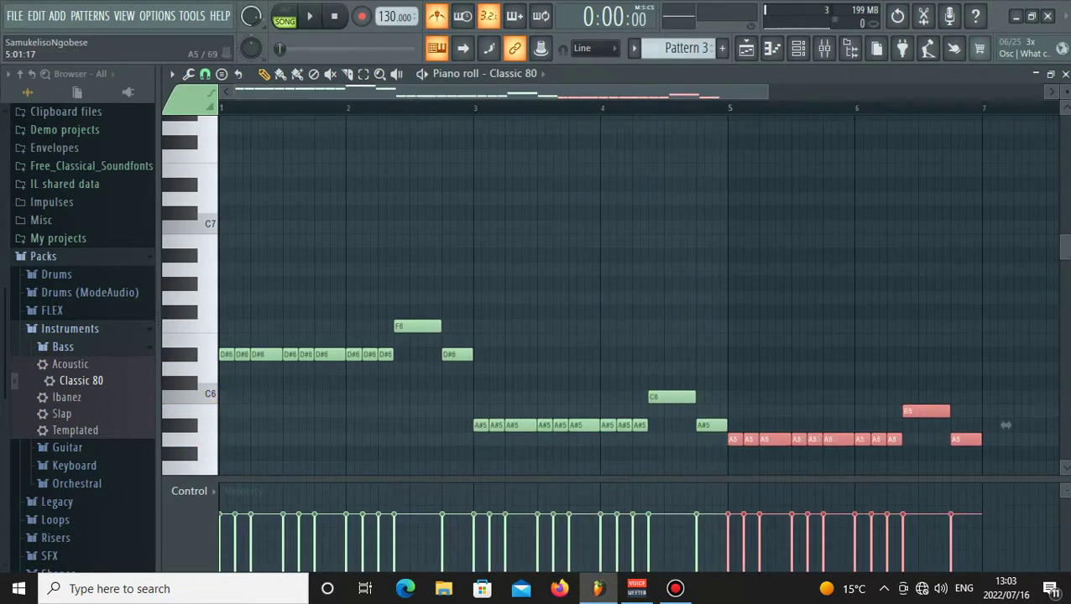
click(180, 453)
key(Down)
key(space)
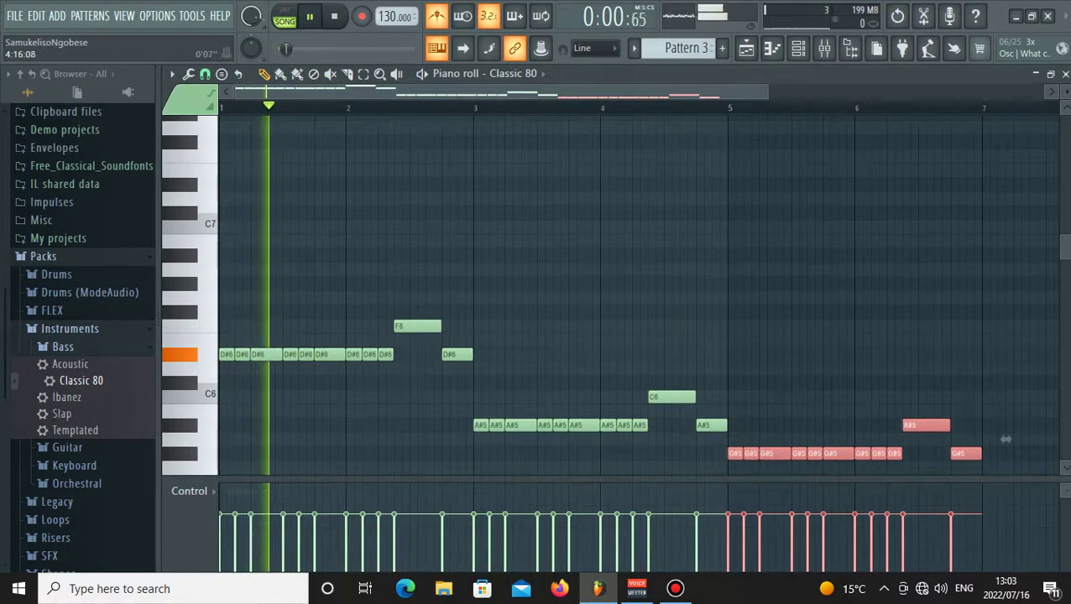
Duplicate the G#5 phrase into bars 7 and 8, transpose the copy down so its G#5 notes become D#5, and play the result.
scroll(1006, 440, down, 2)
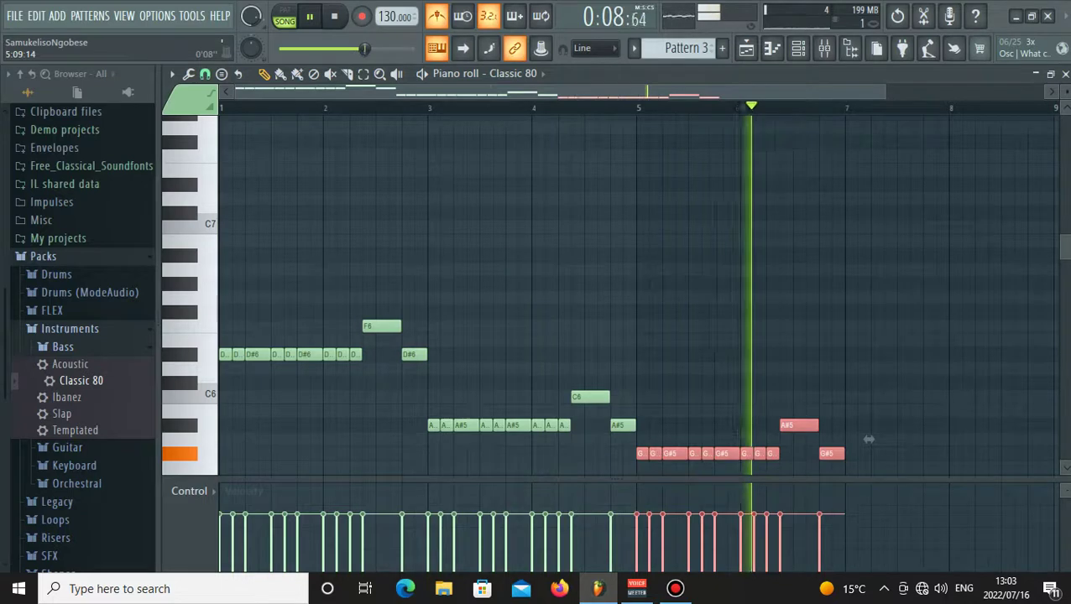
drag(661, 439, 659, 270)
key(space)
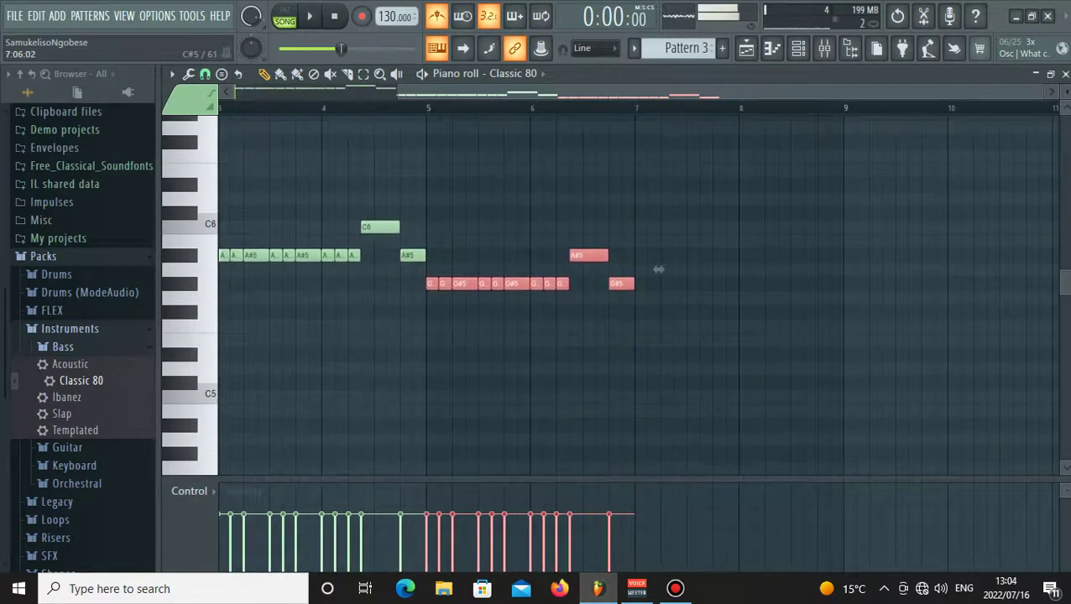
key(ctrl+b)
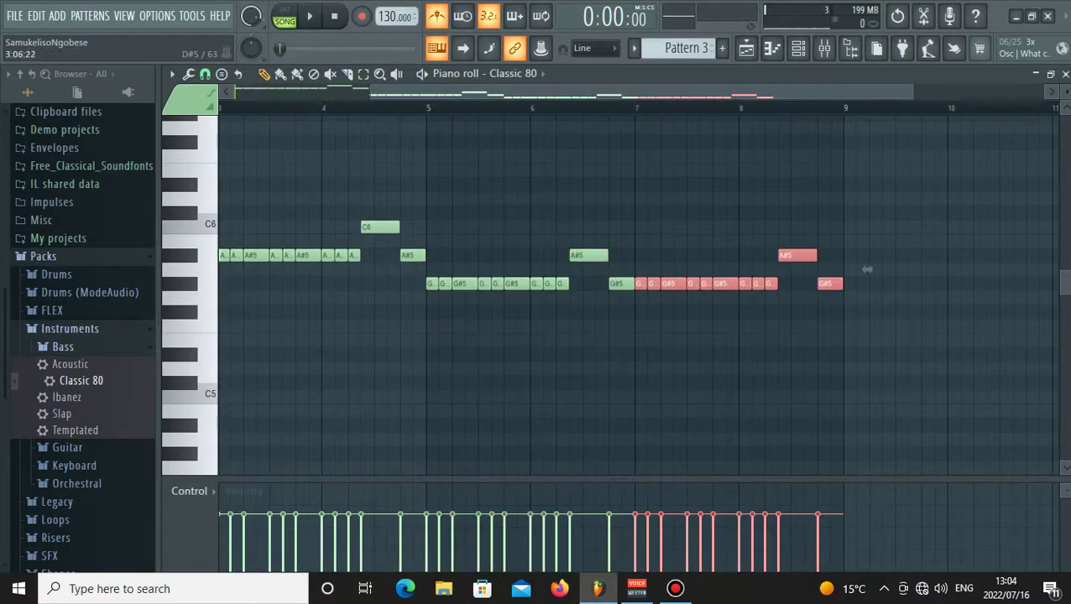
key(d)
key(x)
key(d)
drag(867, 269, 867, 340)
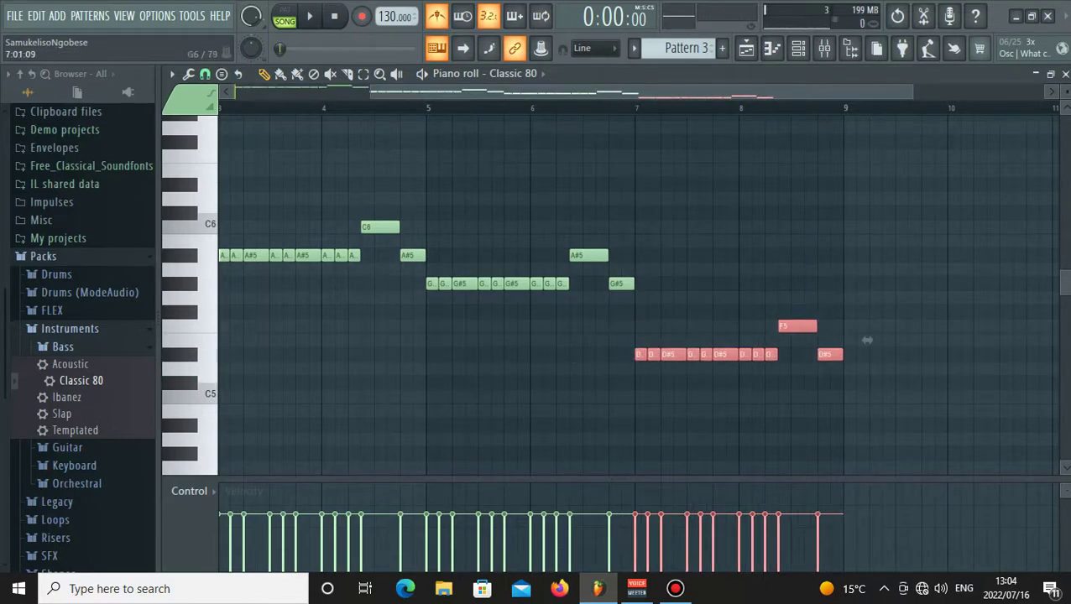
key(space)
key(F6)
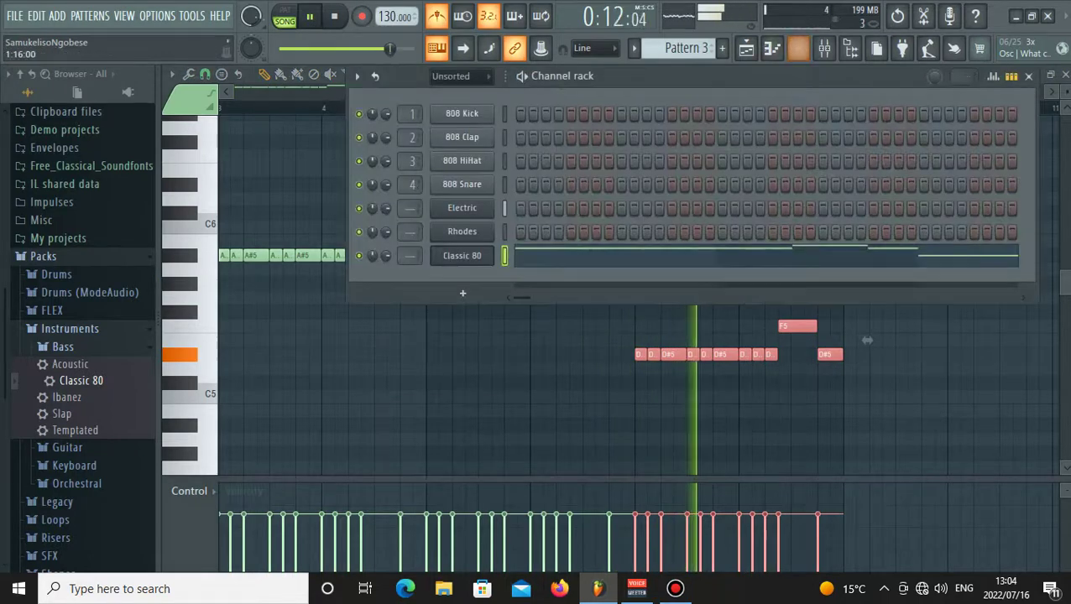
key(space)
Open Pattern 1's Electric chords from the playlist and rework the bar 7 chord to F4 and C#4, removing the G#4 note.
click(746, 48)
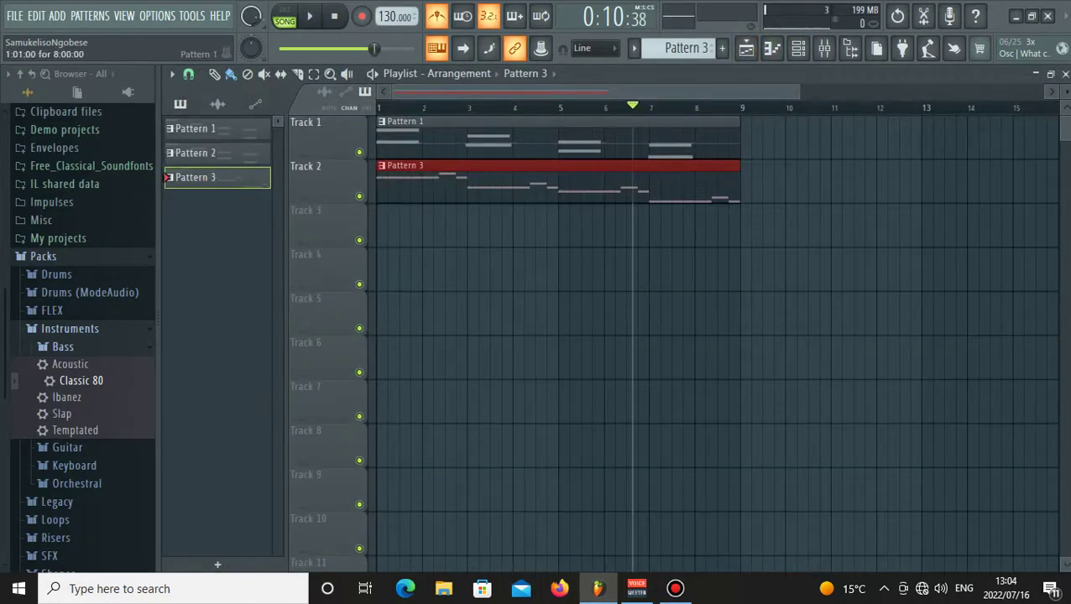
double_click(648, 140)
scroll(572, 212, down, 3)
key(space)
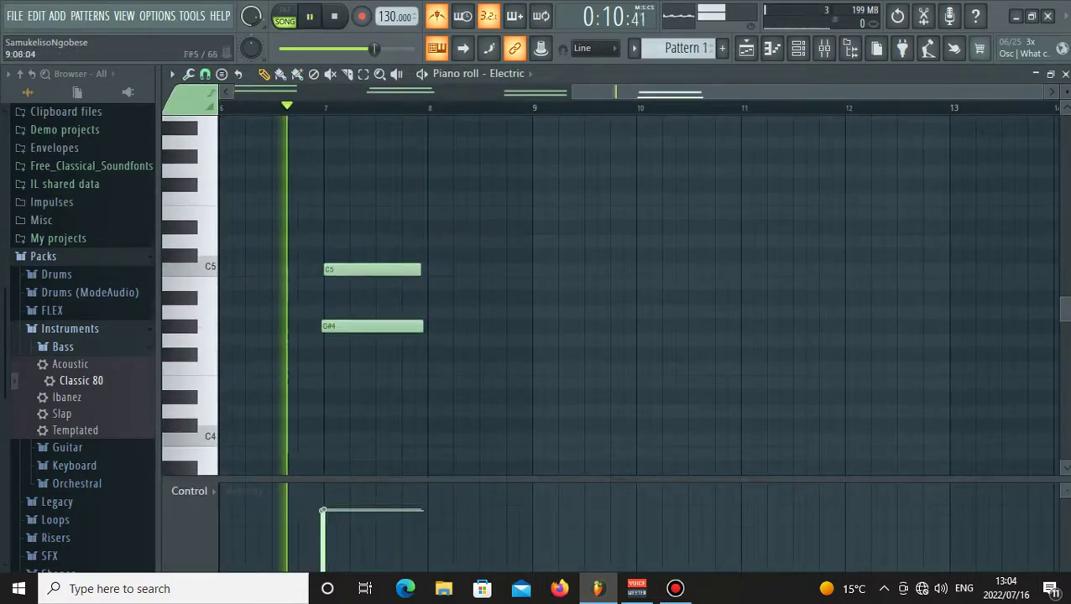
key(space)
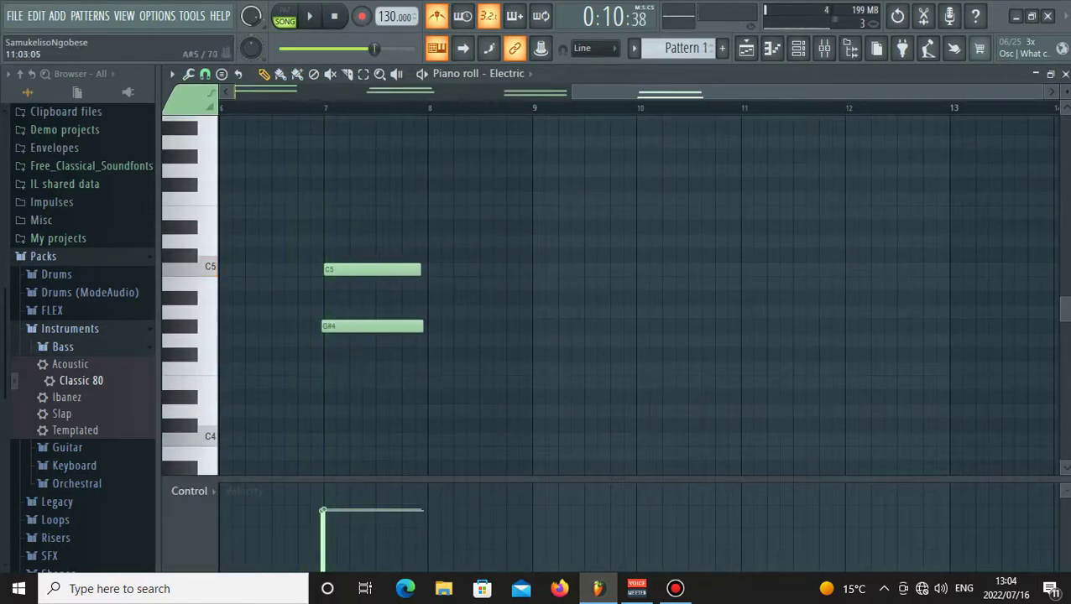
drag(574, 93, 235, 93)
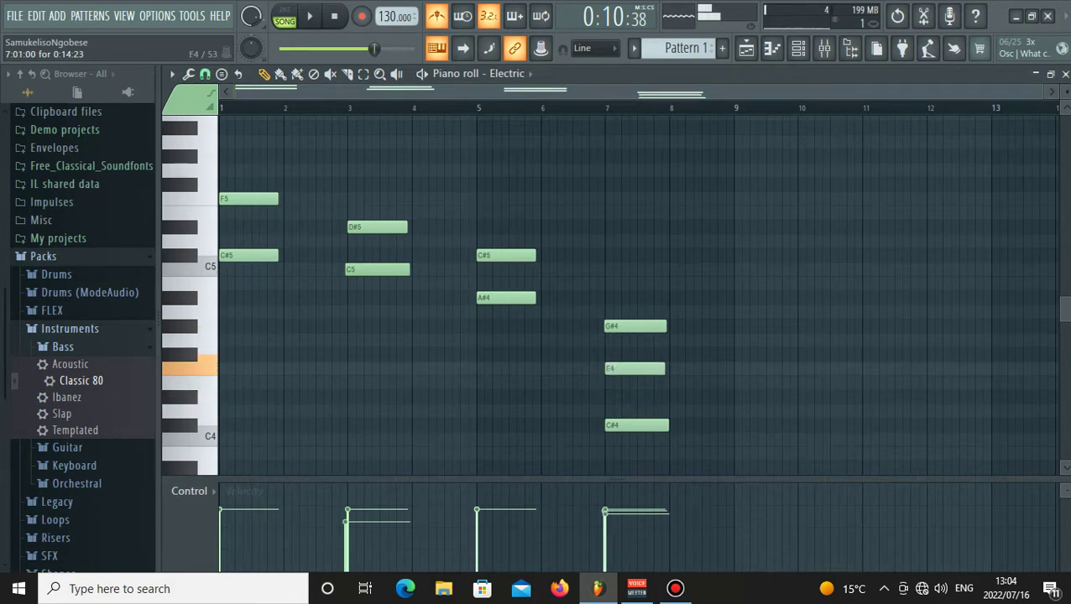
key(space)
right_click(636, 326)
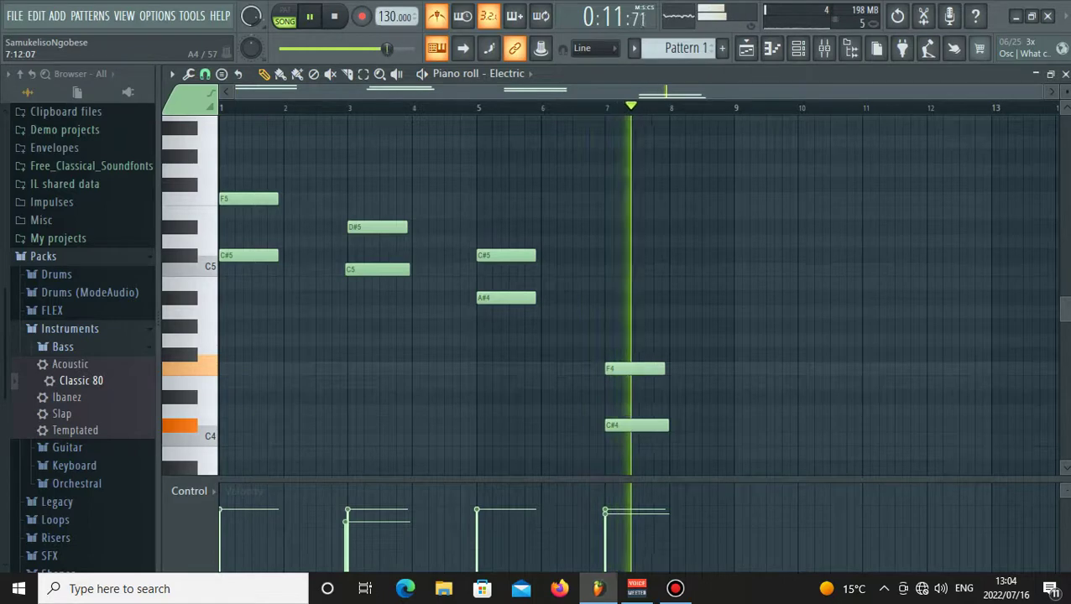
Play the arrangement from the playlist to check the reworked chords against the bass line.
click(746, 48)
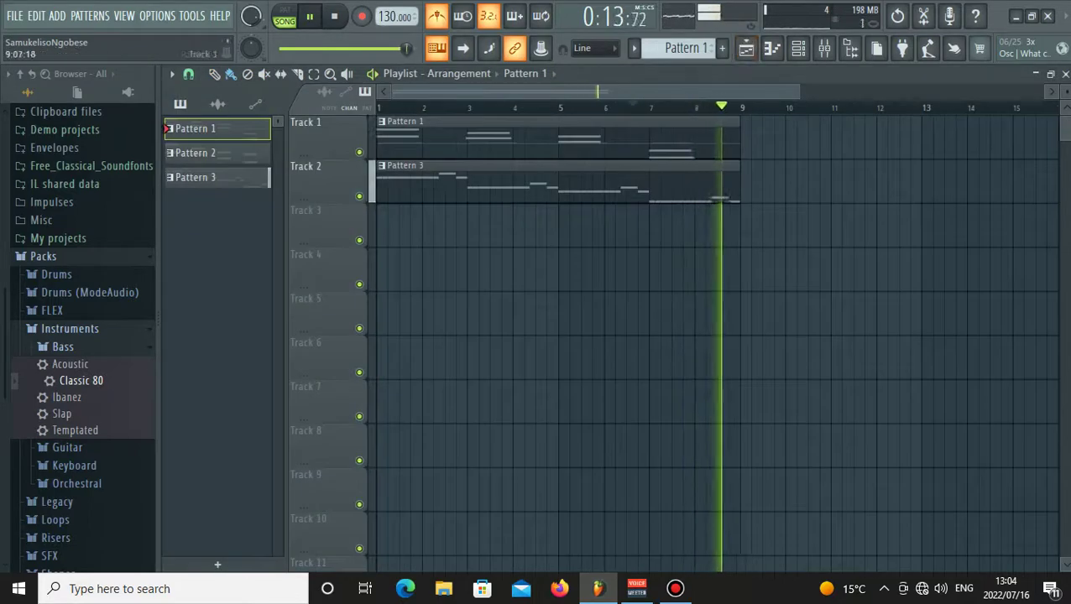
click(797, 48)
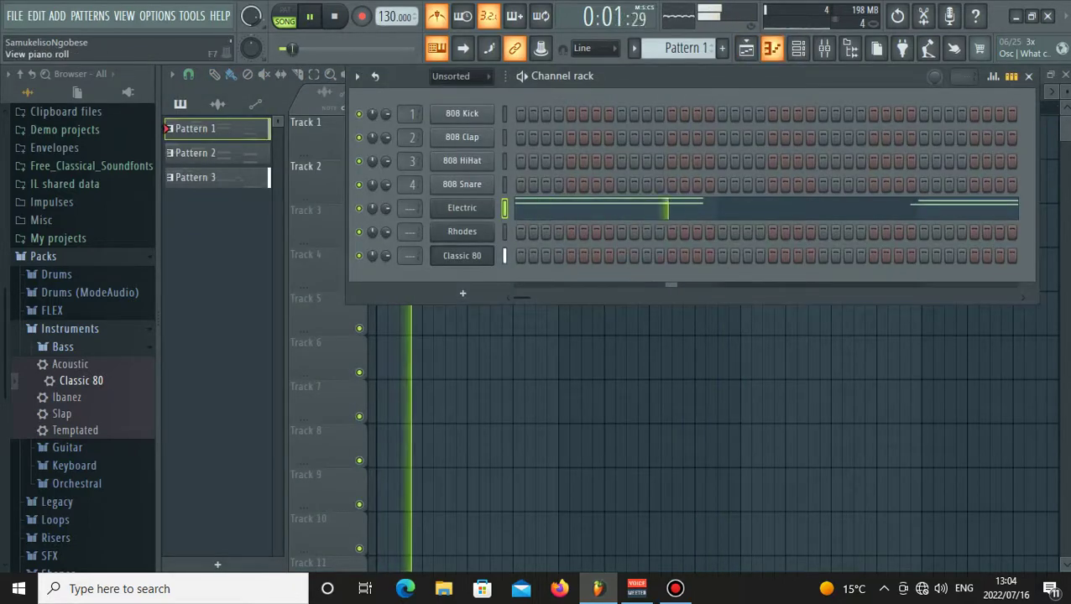
click(747, 48)
key(space)
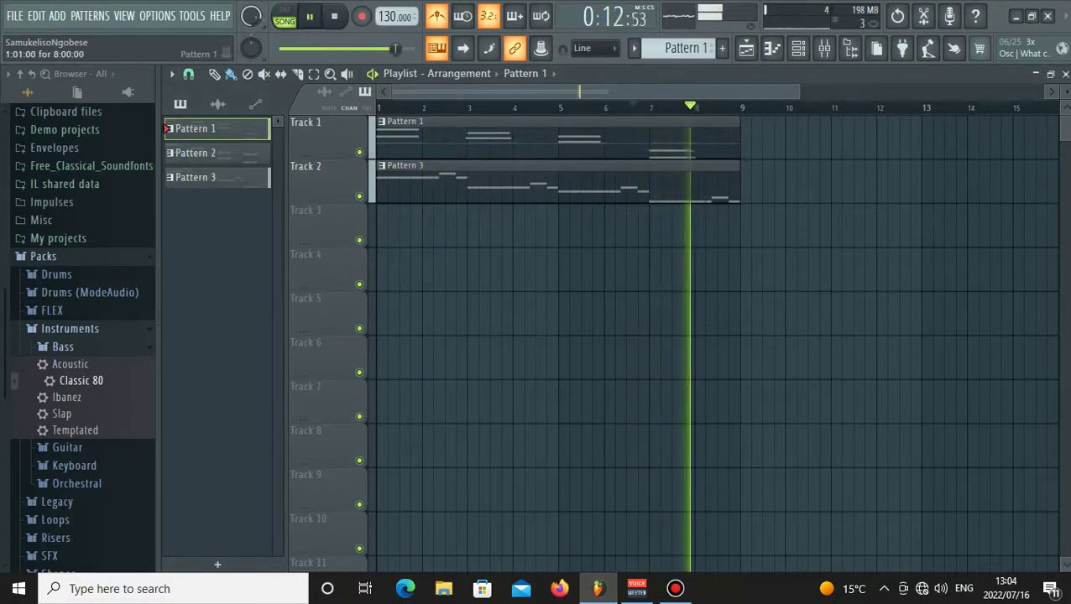
Render Pattern 1 to a 16-bit stereo WAV audio clip that replaces its pattern clip on Track 1.
click(381, 122)
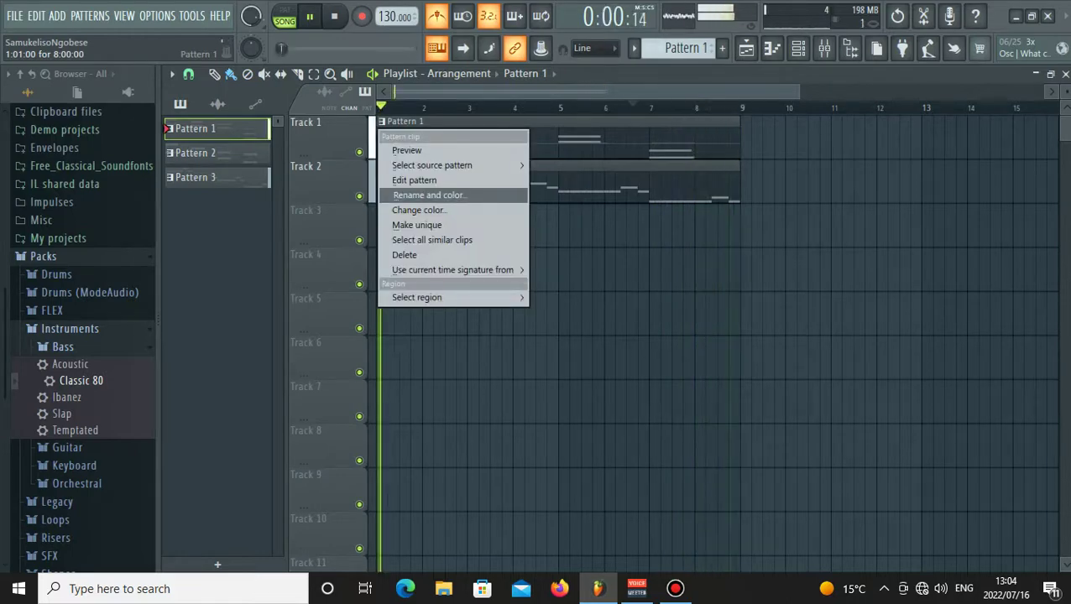
right_click(218, 126)
click(269, 423)
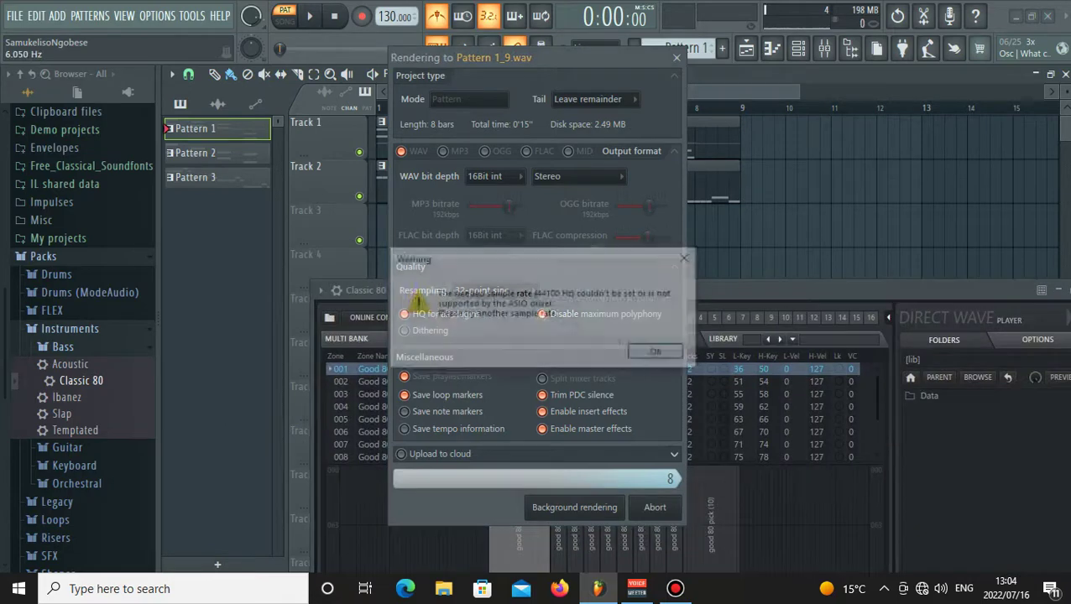
key(Return)
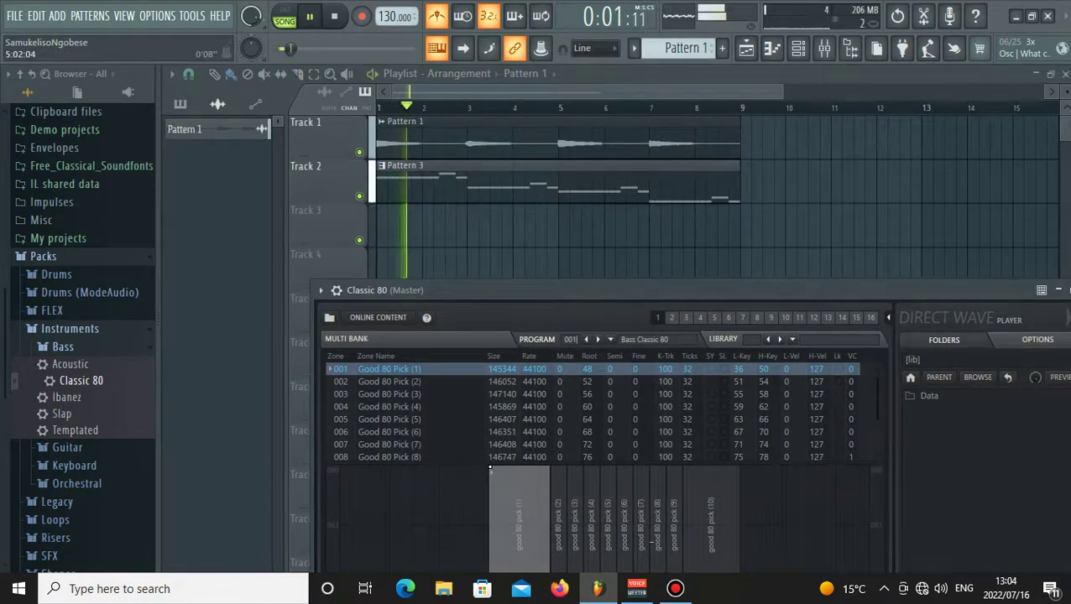
click(562, 141)
Stop playback and advance through the patterns to a new, empty Pattern 4 with the channel rack open.
click(798, 49)
key(space)
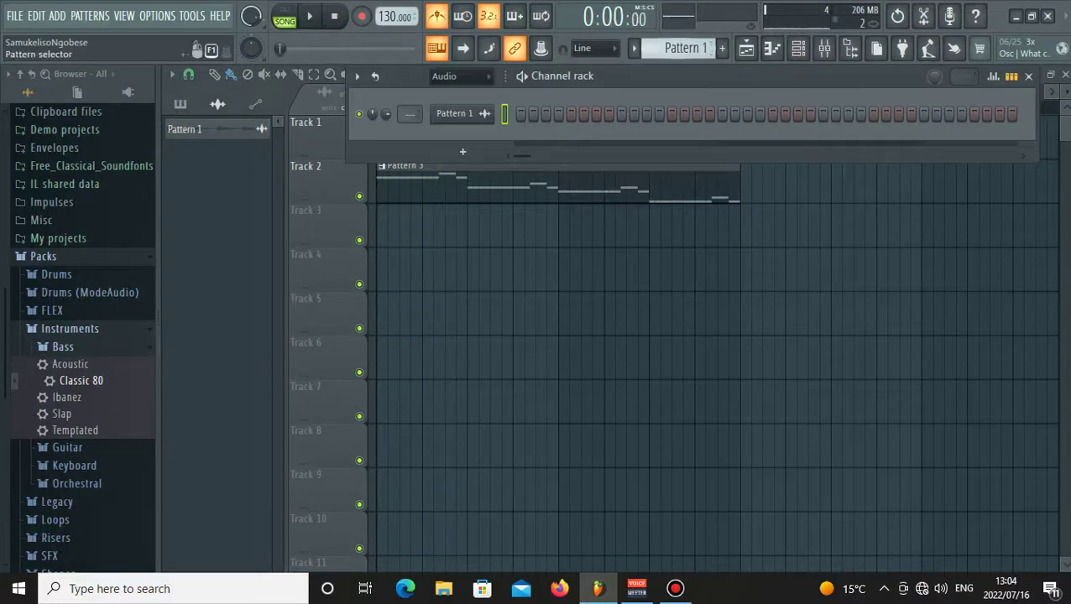
scroll(686, 48, down, 1)
scroll(686, 48, down, 1)
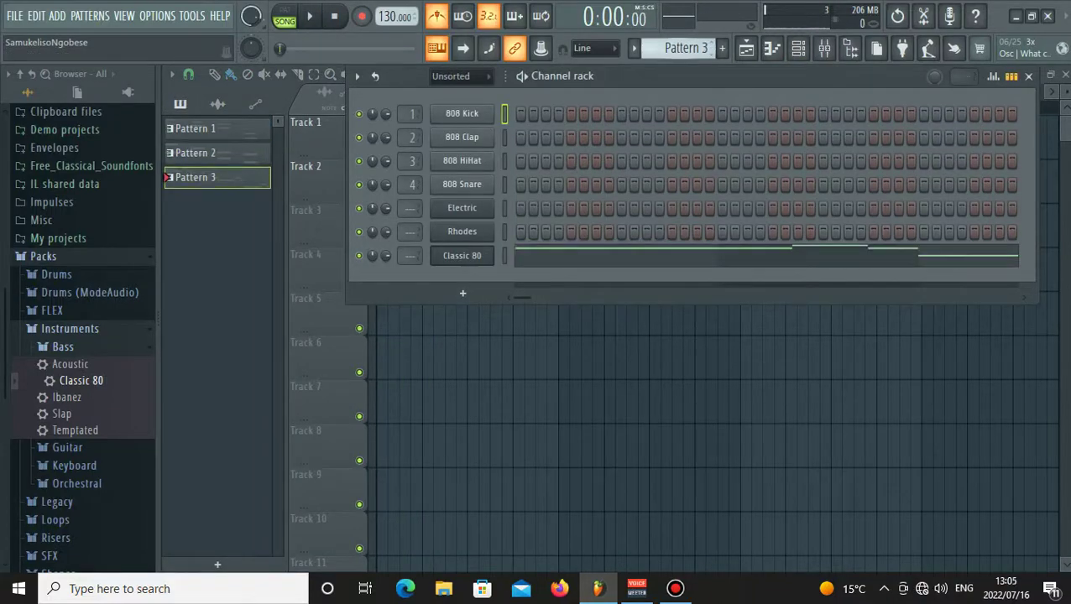
scroll(685, 48, down, 1)
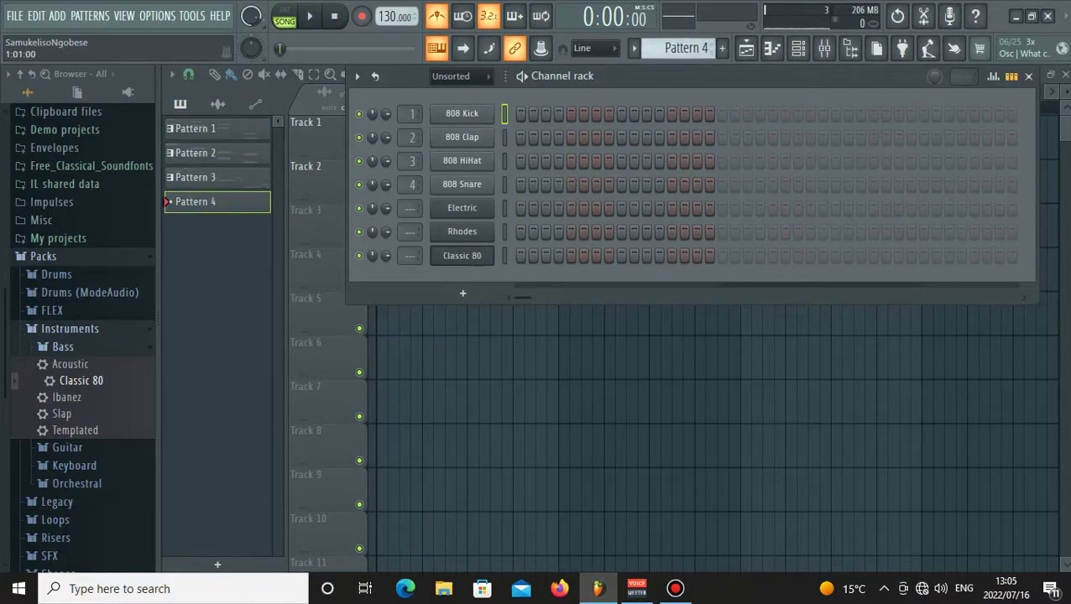
Place a Pattern 4 clip on Track 3 at bar 1, extend it to 7 bars and 4 steps, and play the song.
click(404, 357)
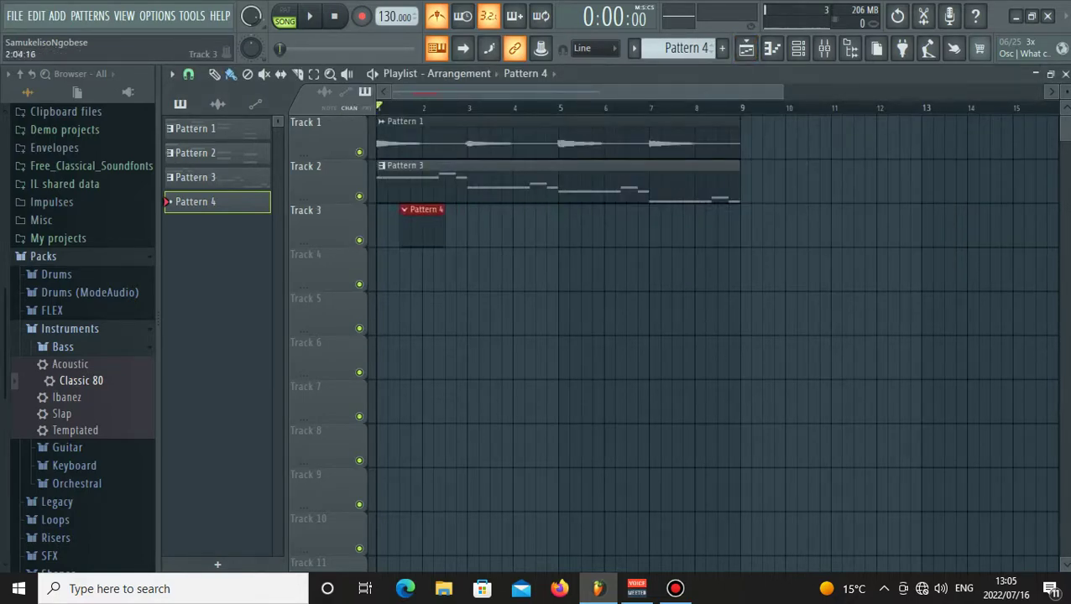
drag(449, 225, 750, 225)
drag(587, 225, 541, 225)
key(space)
key(space)
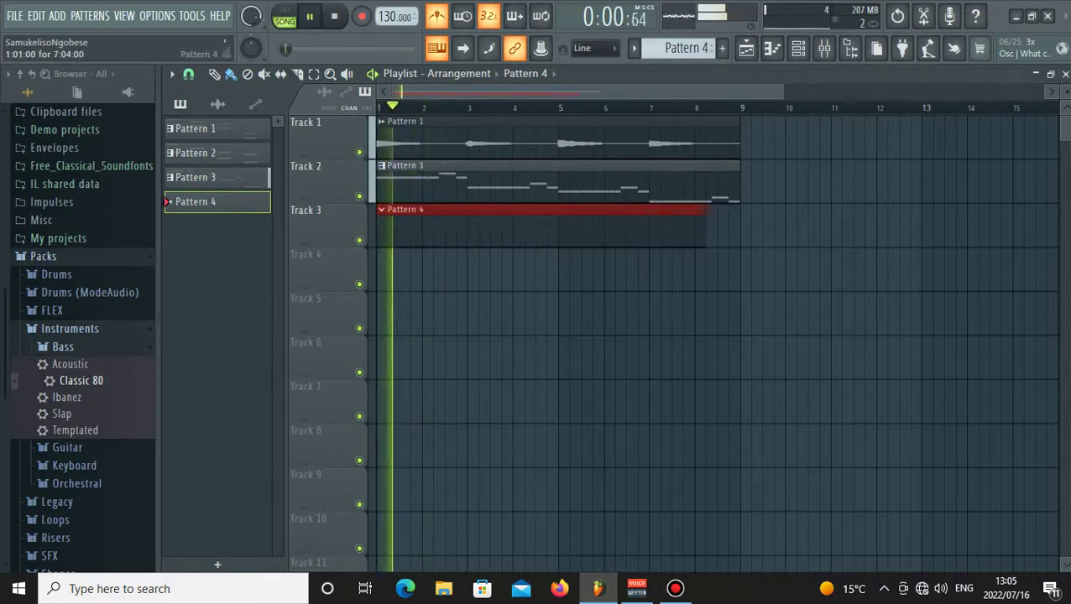
Open the Electric channel's piano roll for Pattern 4.
key(F6)
right_click(462, 208)
click(529, 208)
key(space)
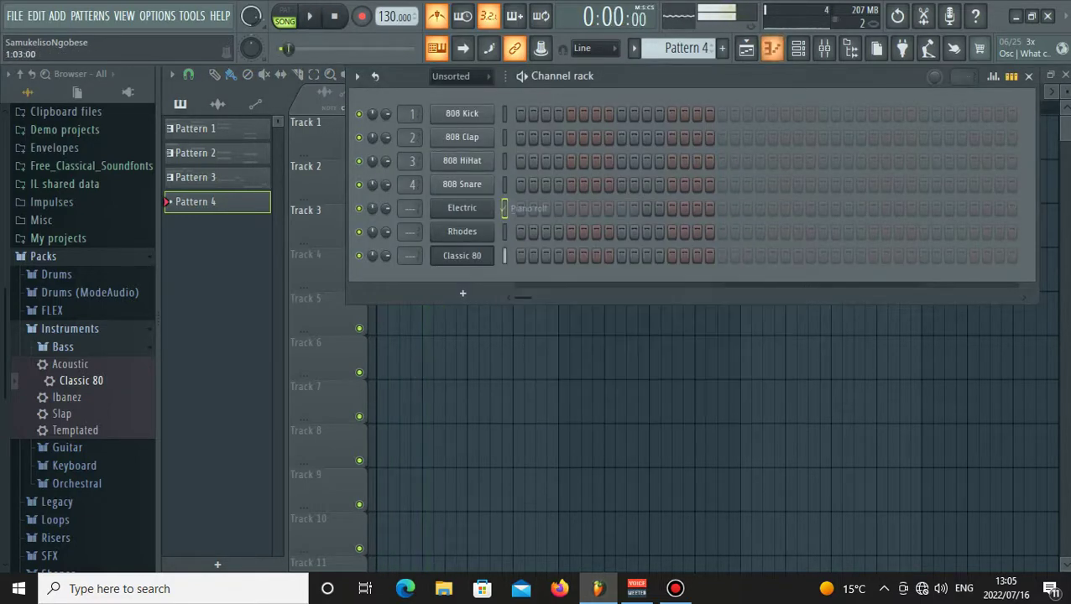
right_click(462, 208)
click(529, 208)
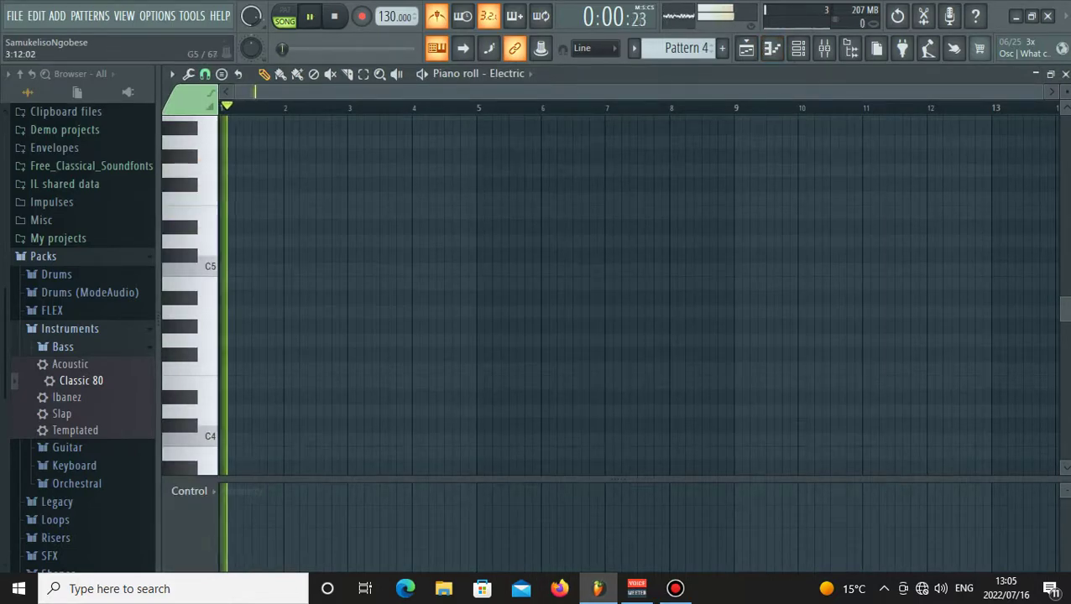
Draw a G#5 note from step 7 to step 13 of bar 2, followed by a G5 note ending at bar 3.
click(319, 156)
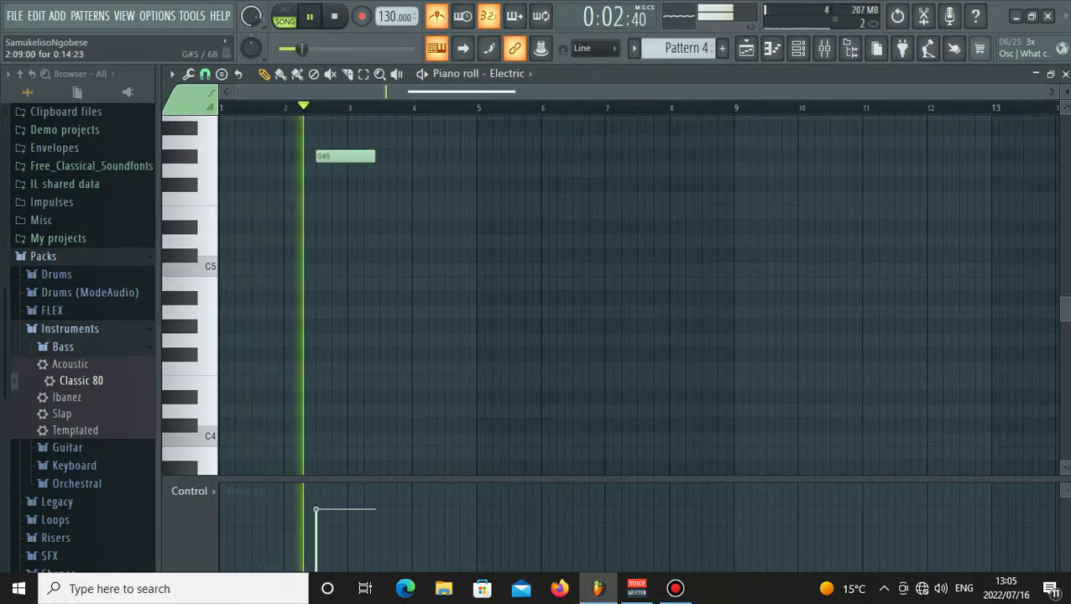
drag(1043, 92, 654, 92)
key(space)
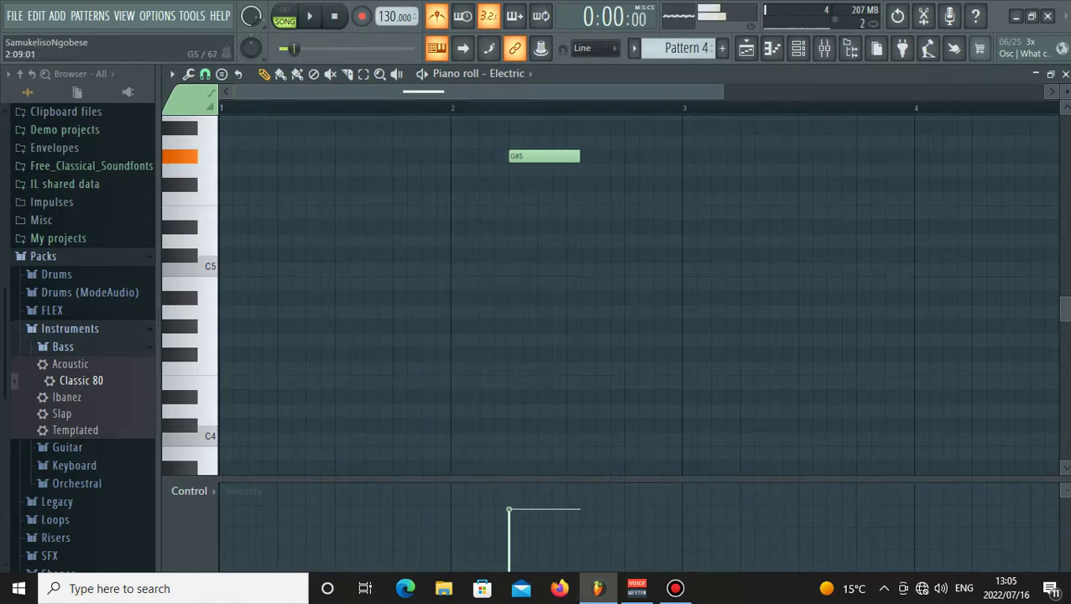
right_click(587, 171)
drag(544, 156, 574, 156)
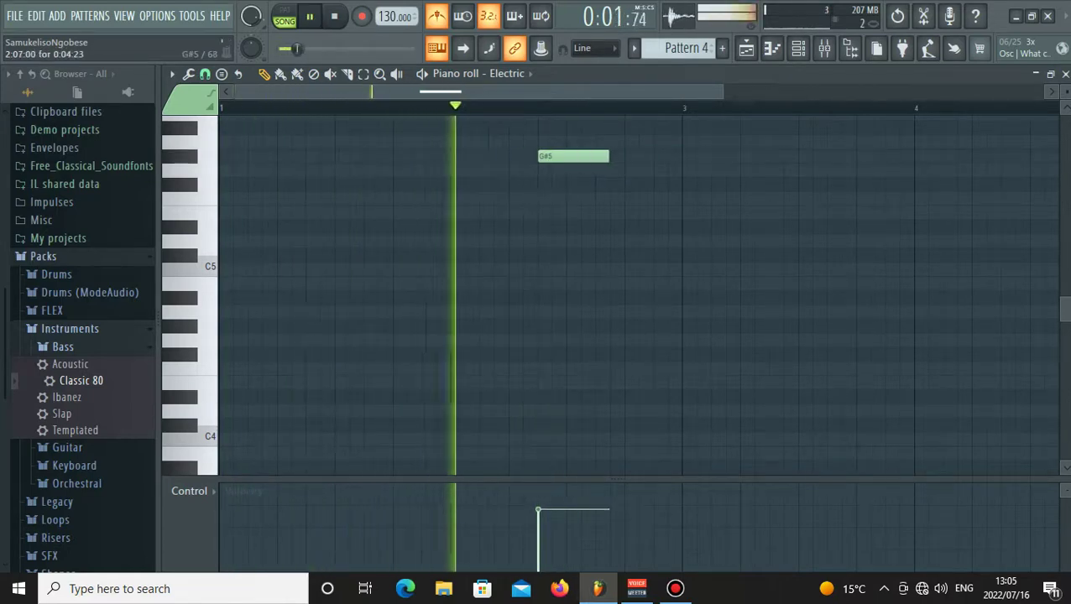
click(629, 171)
drag(693, 170, 679, 170)
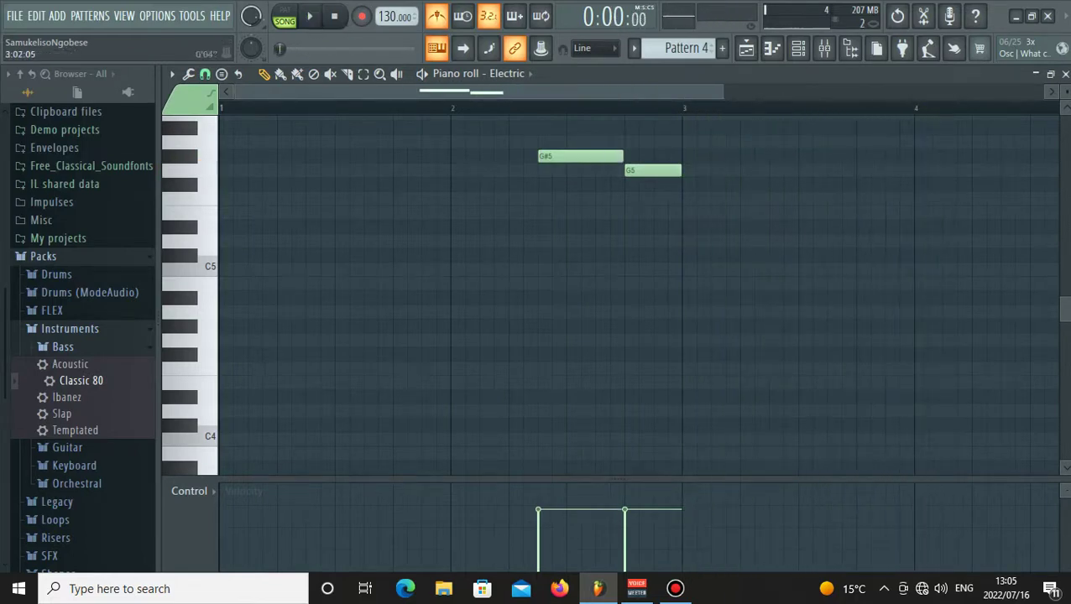
Add a two-step D#5 at step 5 of bar 2 and a G5 at step 13 of bar 3, and move the other D#5 to D5 in bar 4.
drag(722, 92, 870, 92)
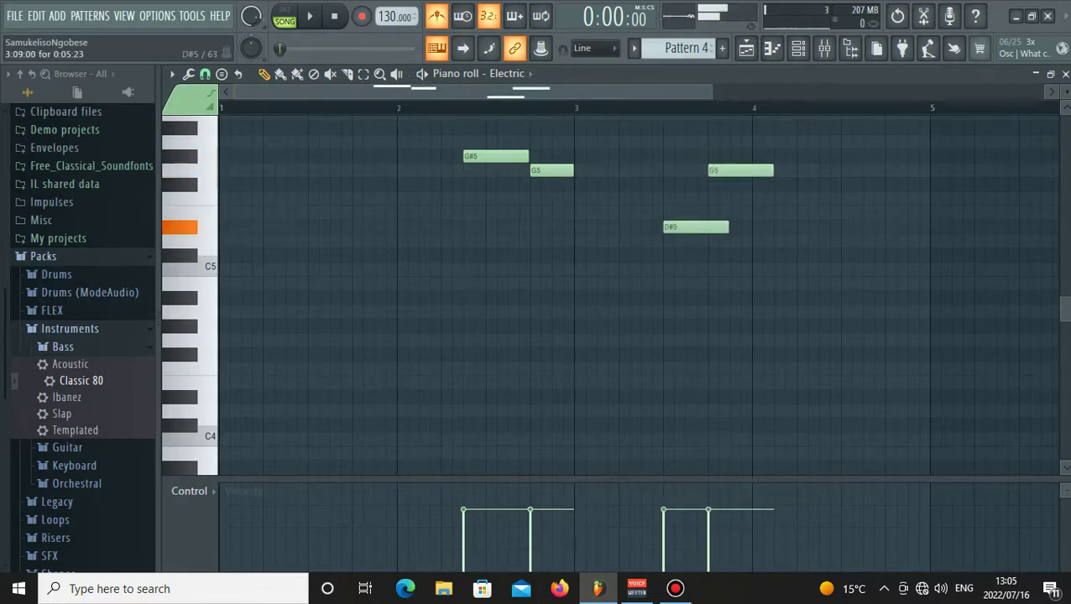
key(space)
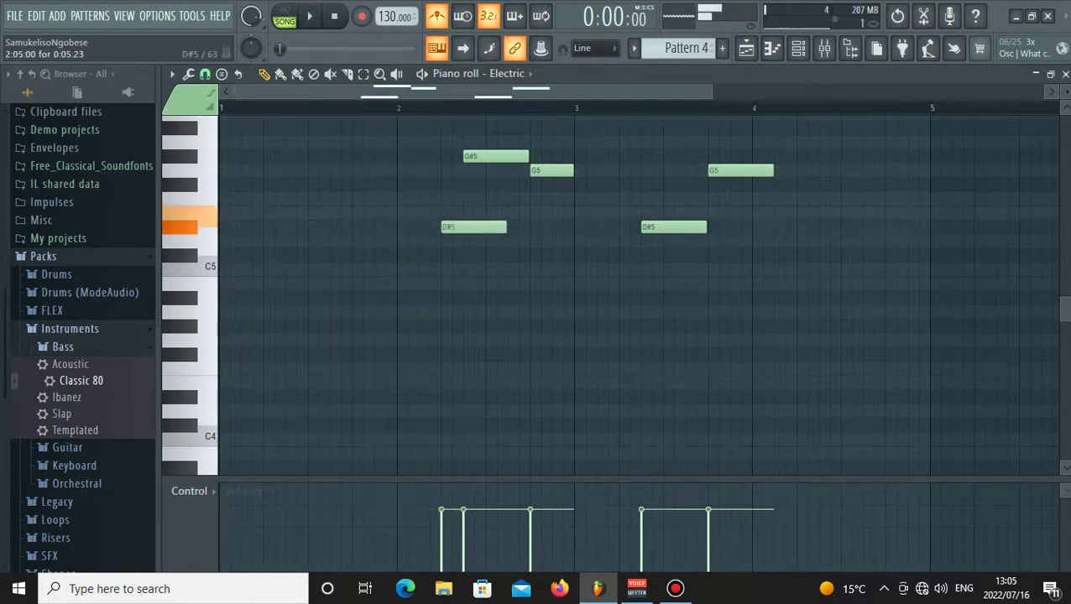
drag(504, 228, 460, 227)
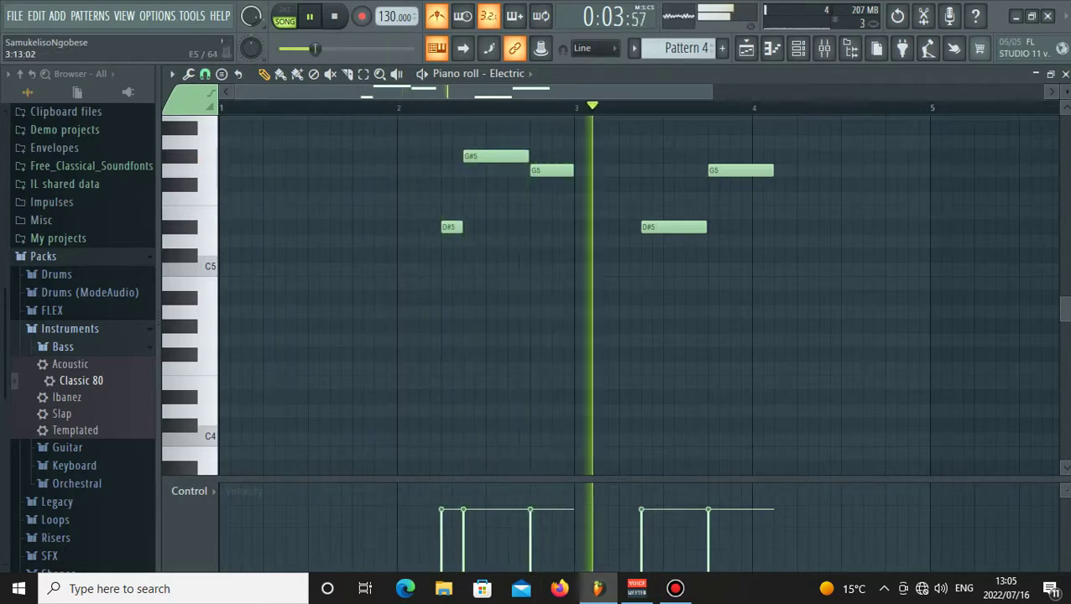
drag(673, 227, 818, 241)
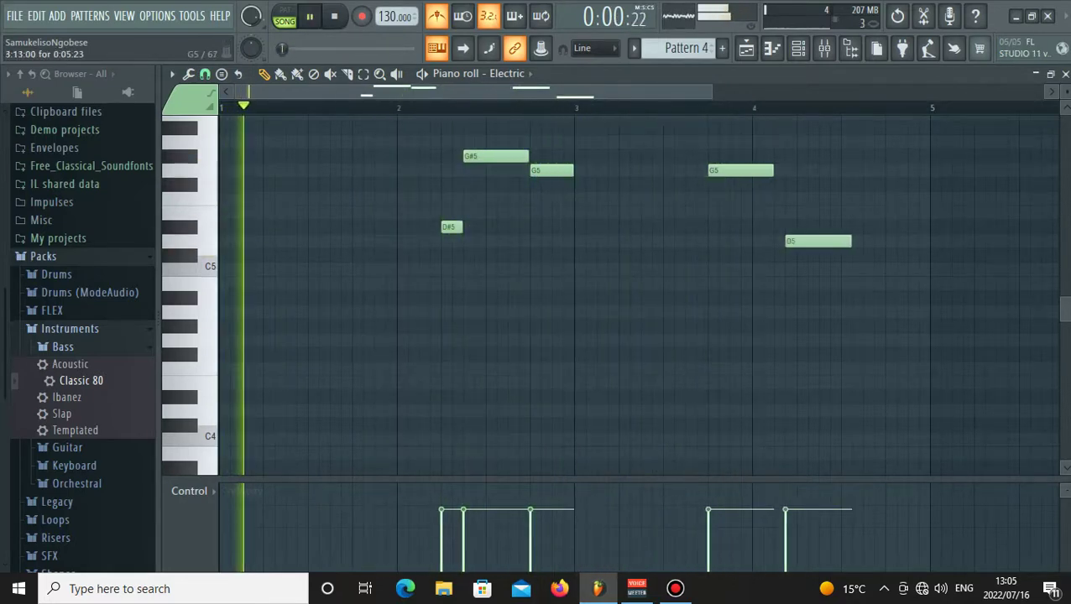
In bar 4, place the D#5 from step 7 to step 13 and the G5 from step 13, ending at bar 5.
drag(740, 171, 906, 170)
drag(818, 242, 875, 227)
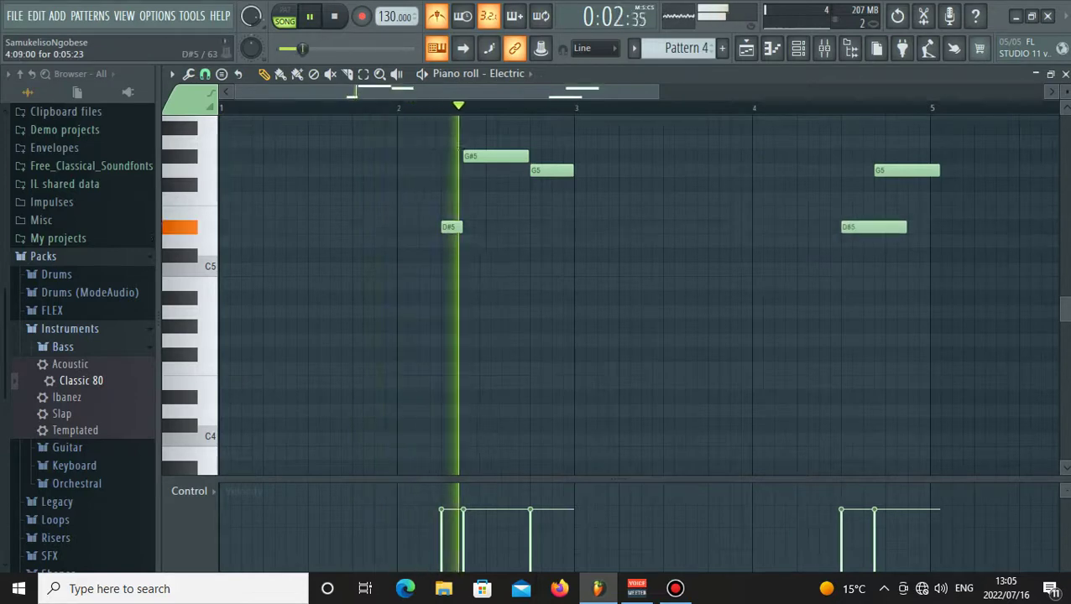
drag(906, 170, 962, 170)
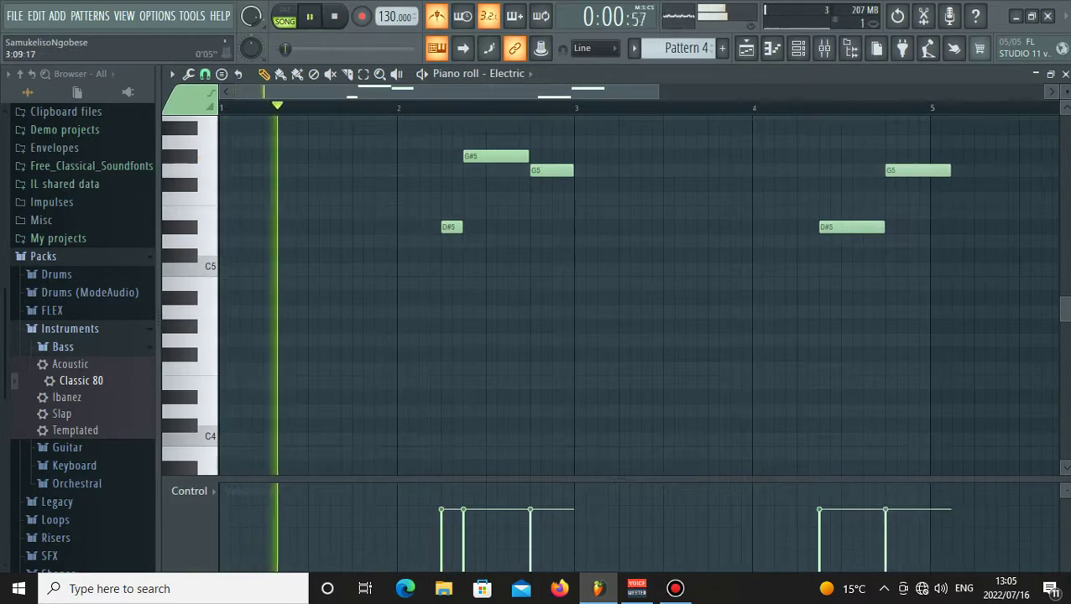
scroll(761, 156, down, 2)
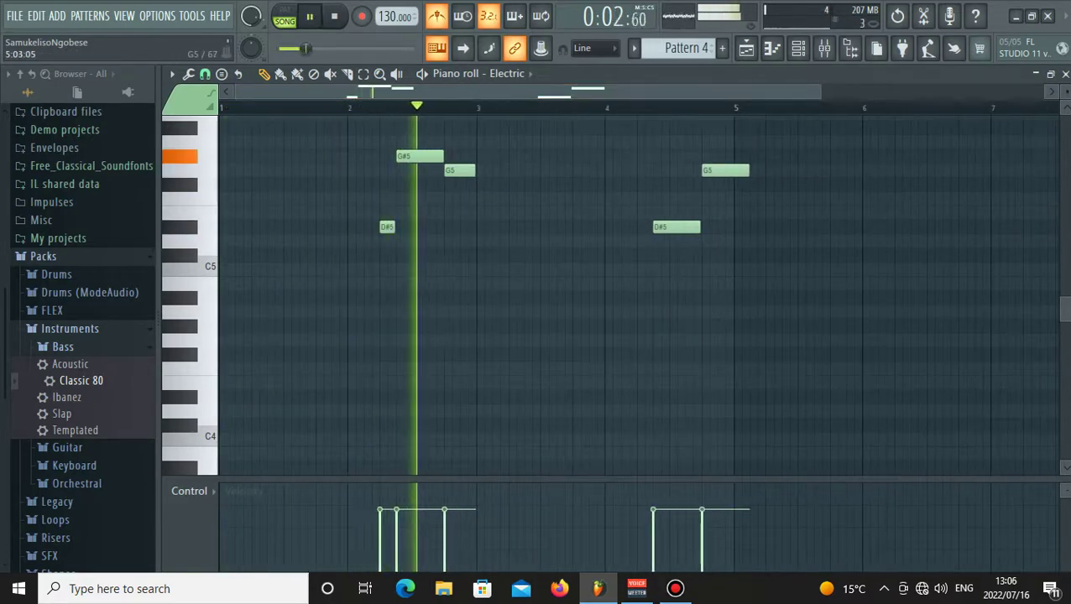
drag(746, 170, 730, 171)
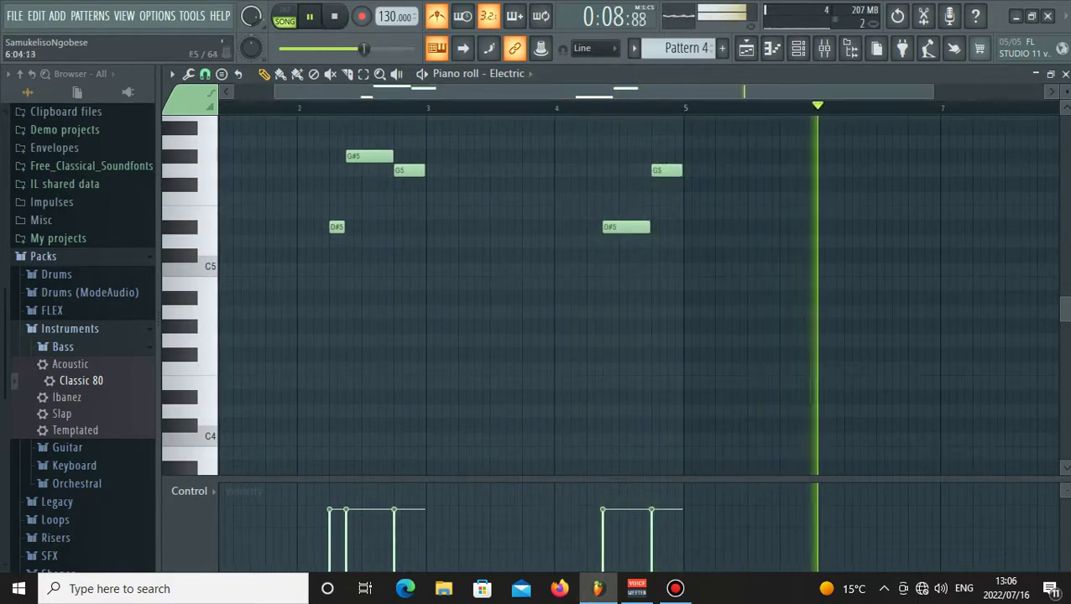
Add D#5 at step 7 and D5 at step 13 of bar 6, plus D#5 at step 7 and F5 at step 13 of bar 8.
click(877, 213)
key(space)
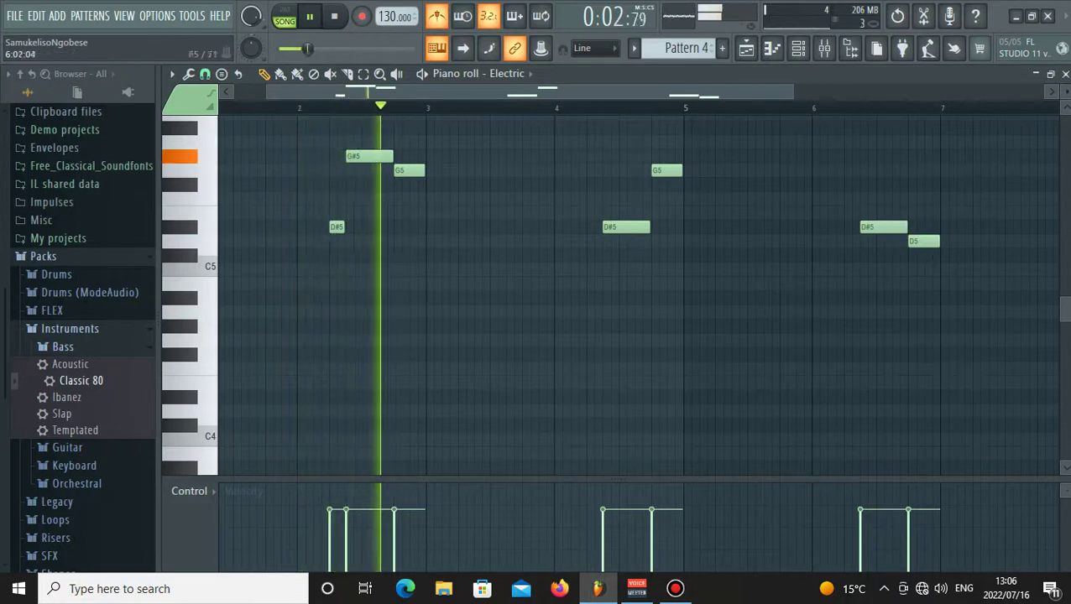
drag(793, 92, 903, 92)
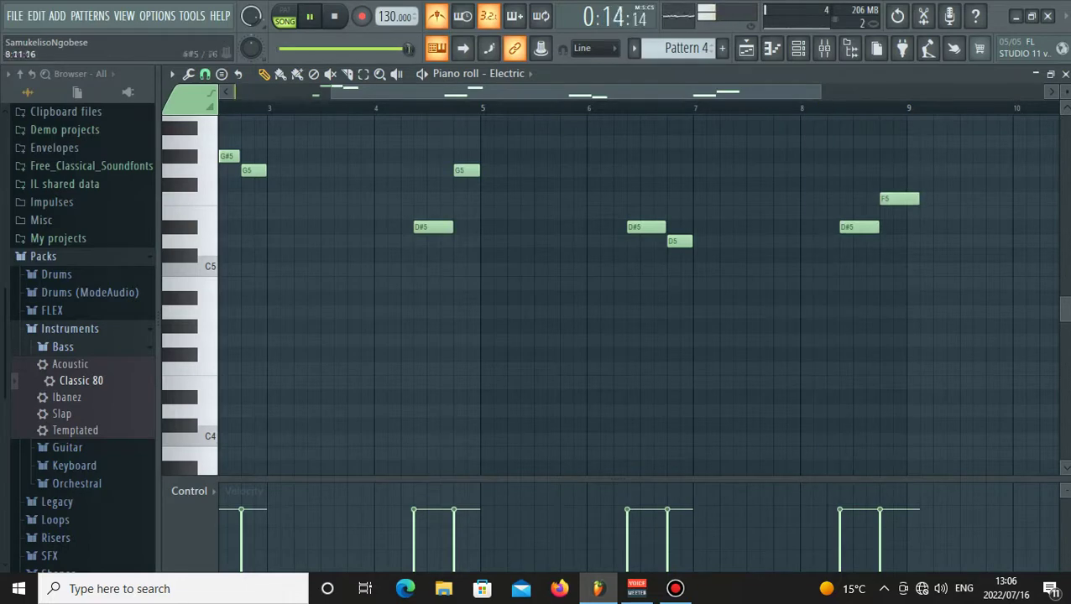
Shorten the F5 in bar 8 to end at bar 9, and raise the two bar 6 notes to F5 and D#5.
click(746, 48)
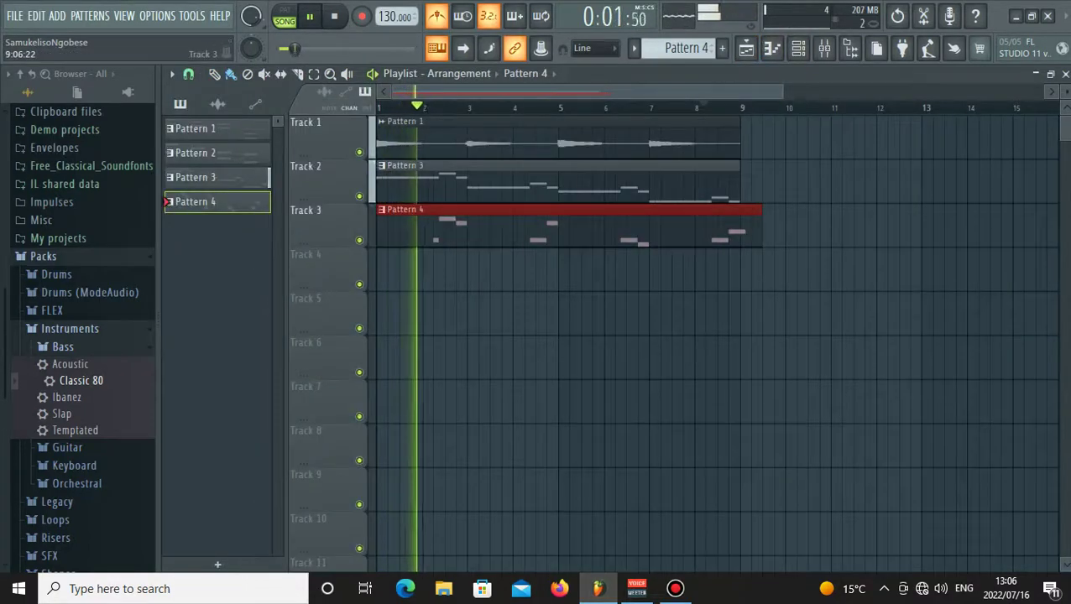
double_click(666, 229)
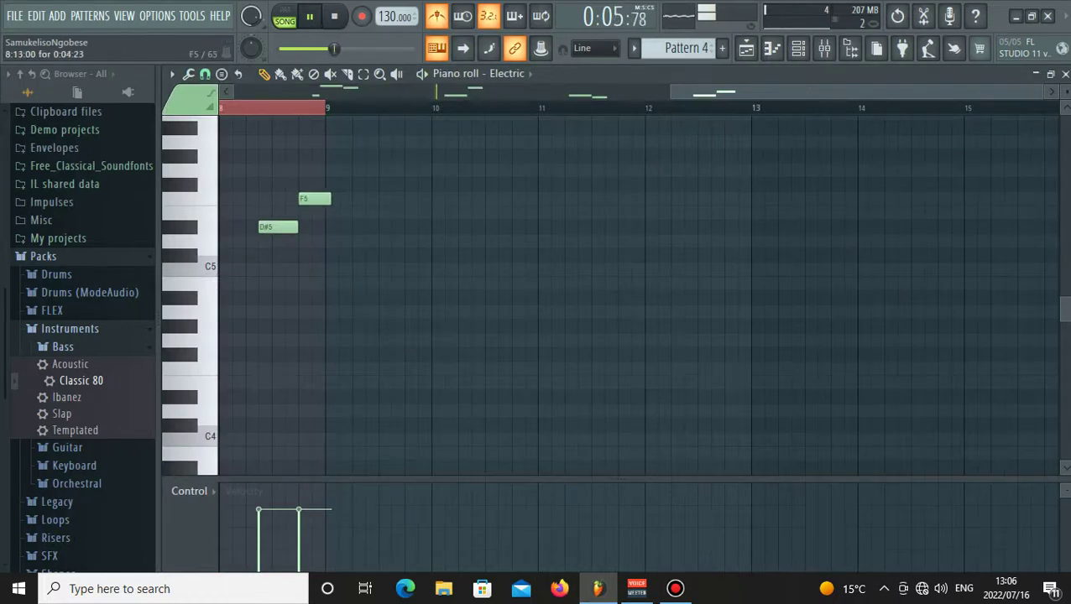
drag(707, 92, 232, 91)
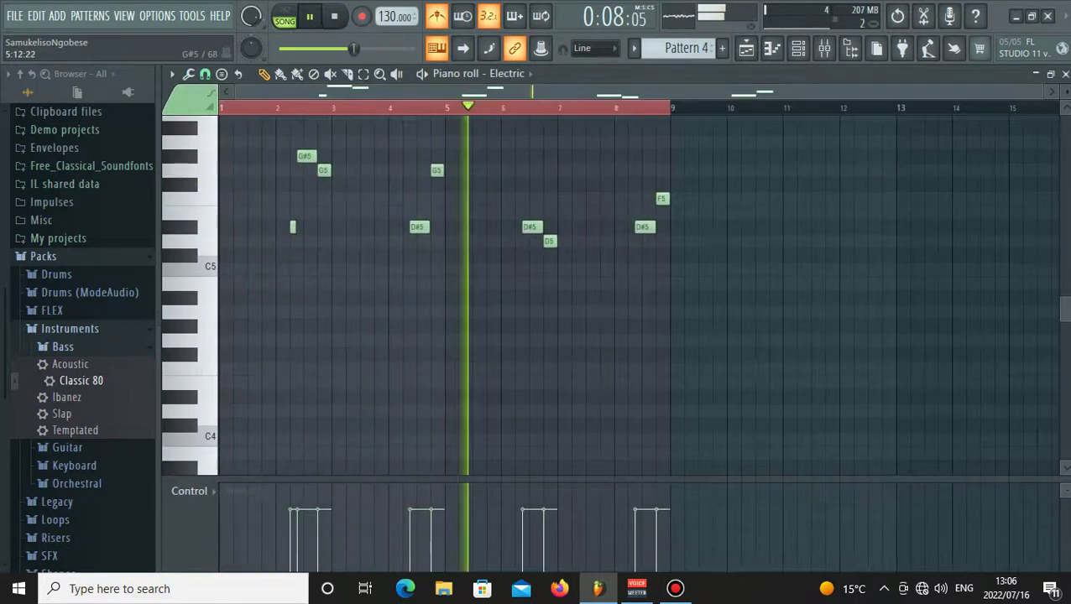
key(space)
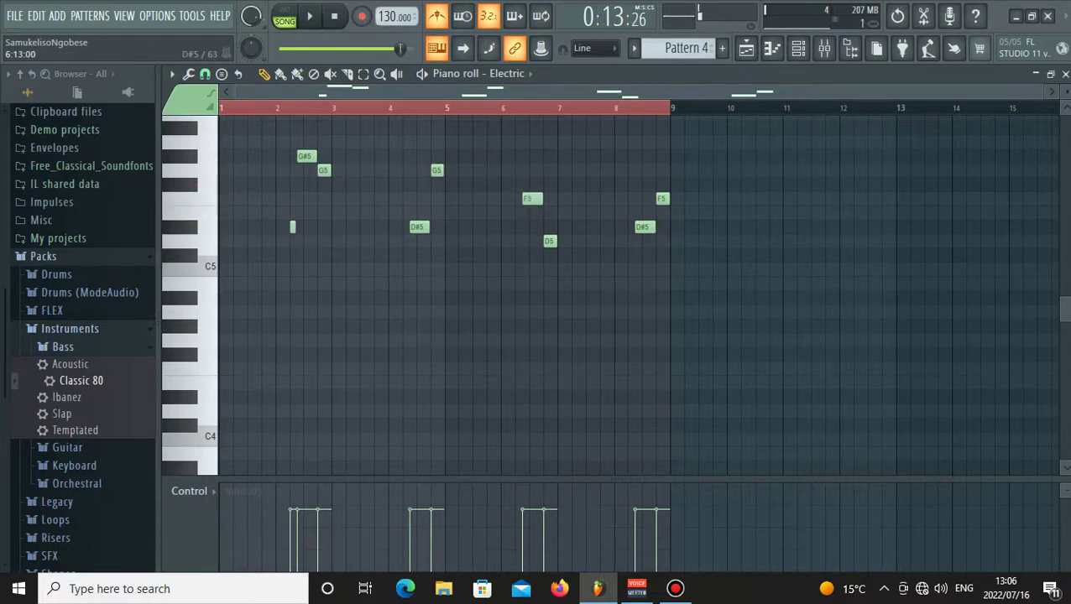
key(space)
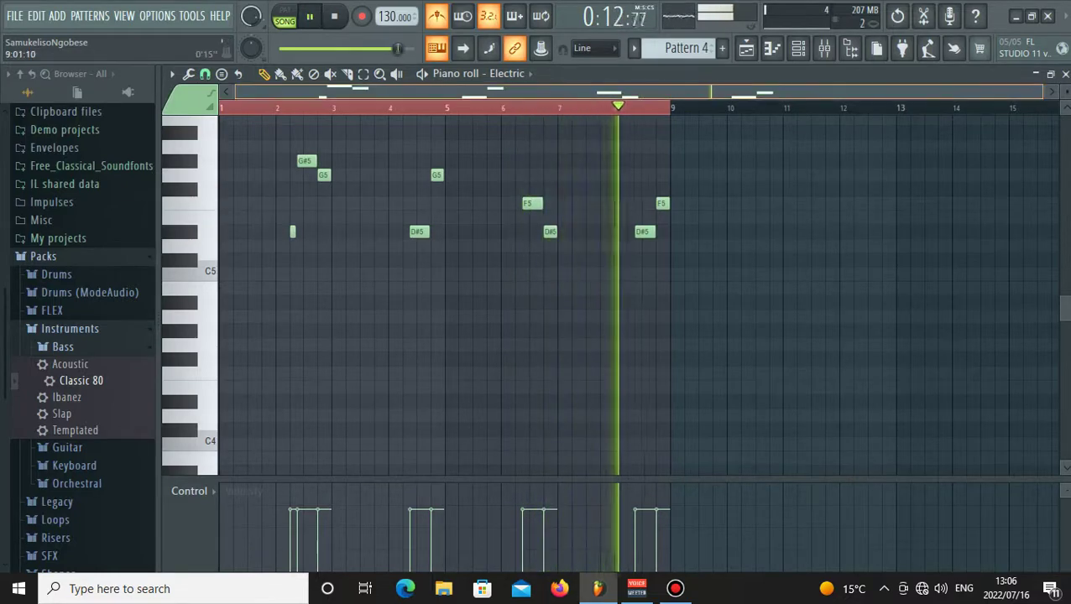
Review the Pattern 4 clip in the playlist and reopen the Electric channel's piano roll.
click(746, 48)
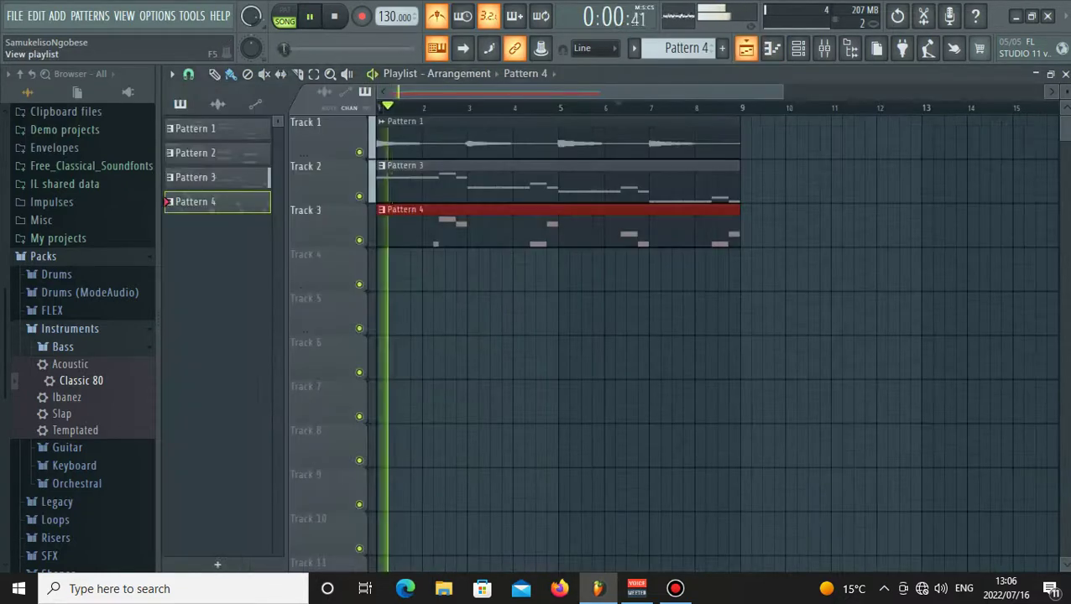
click(772, 47)
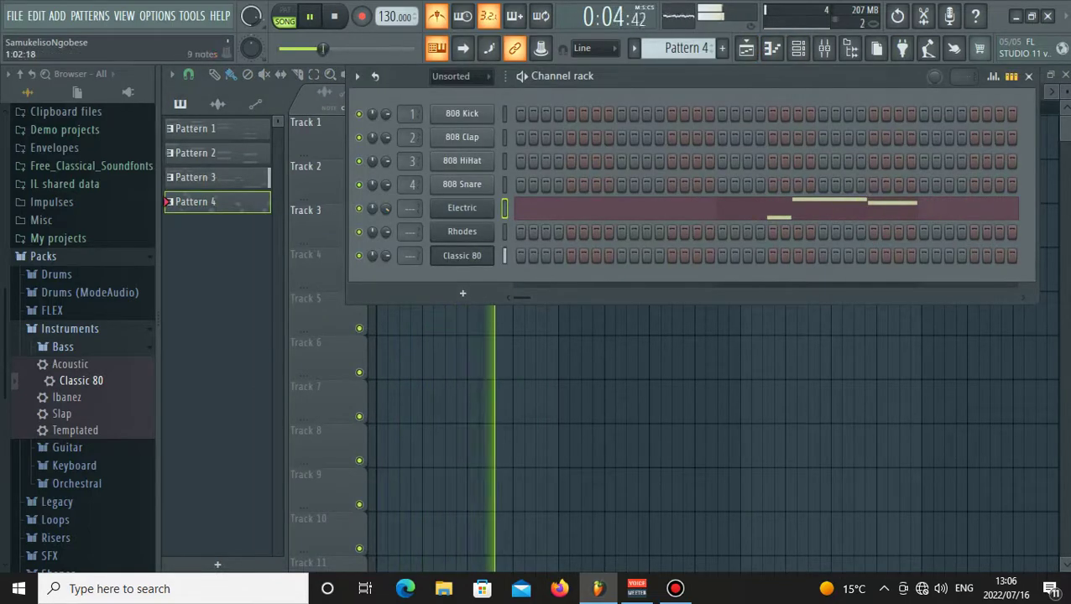
click(679, 207)
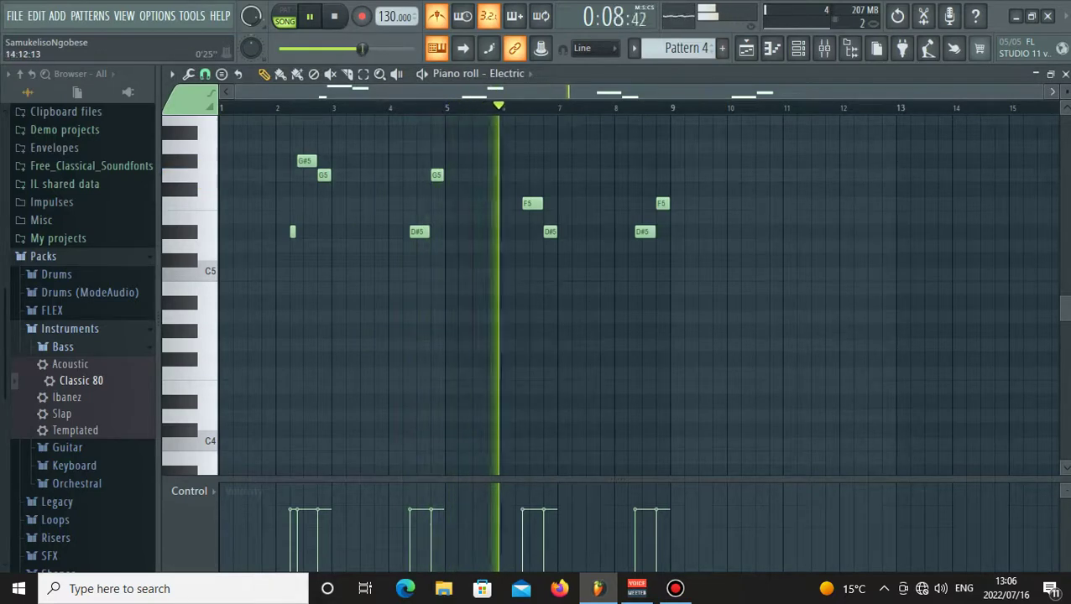
Add matching-length harmony notes C5, F5 and D#5 beneath the bar 2 melody, and C5 and D#5 beneath the bar 4 notes.
drag(1043, 91, 669, 91)
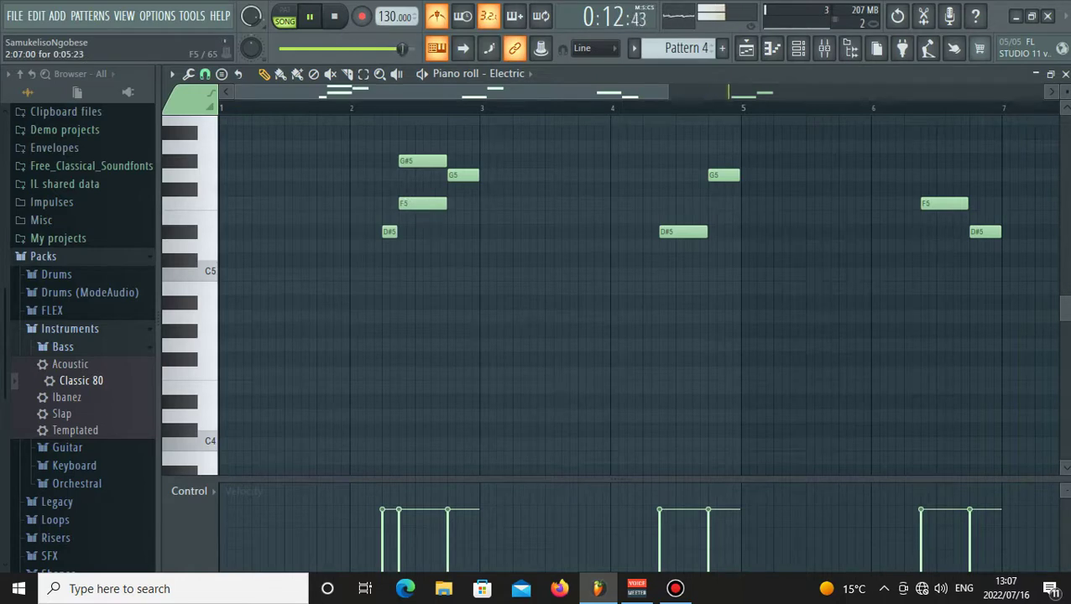
click(387, 274)
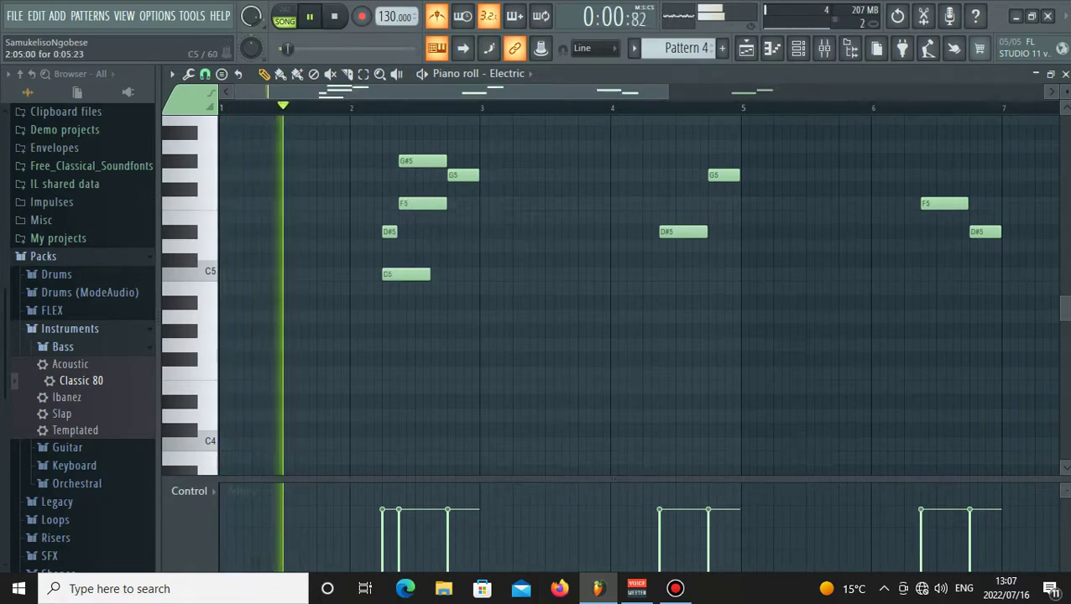
drag(428, 274, 396, 273)
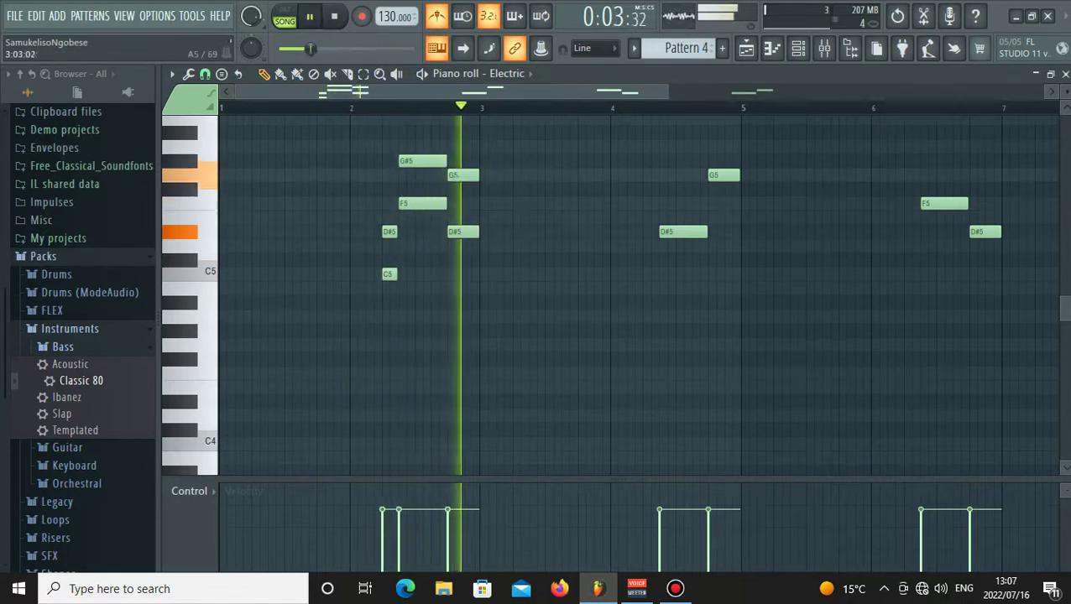
click(661, 260)
drag(662, 260, 707, 274)
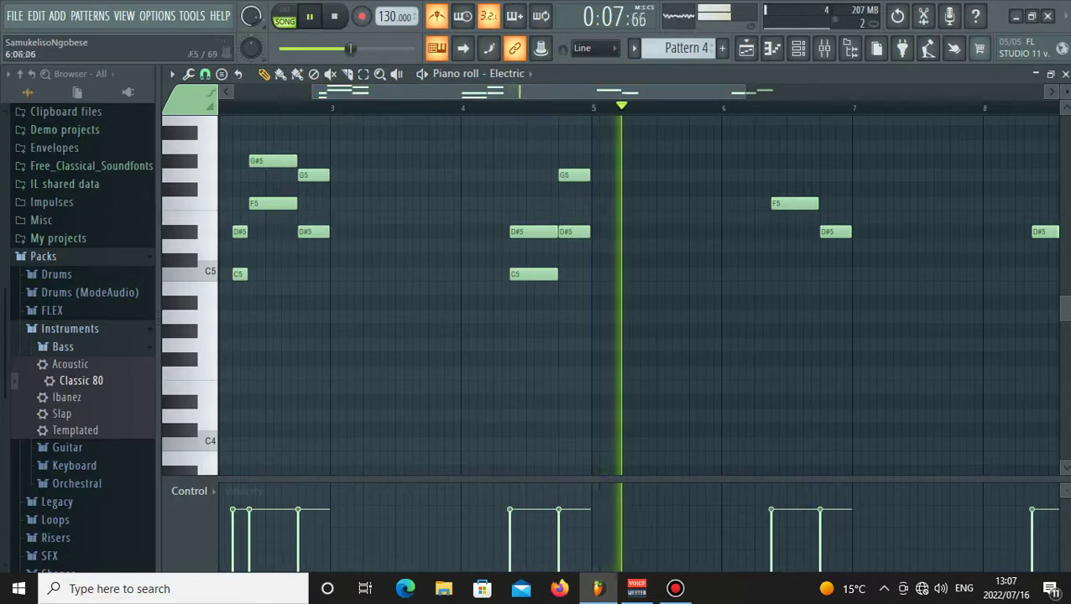
click(775, 246)
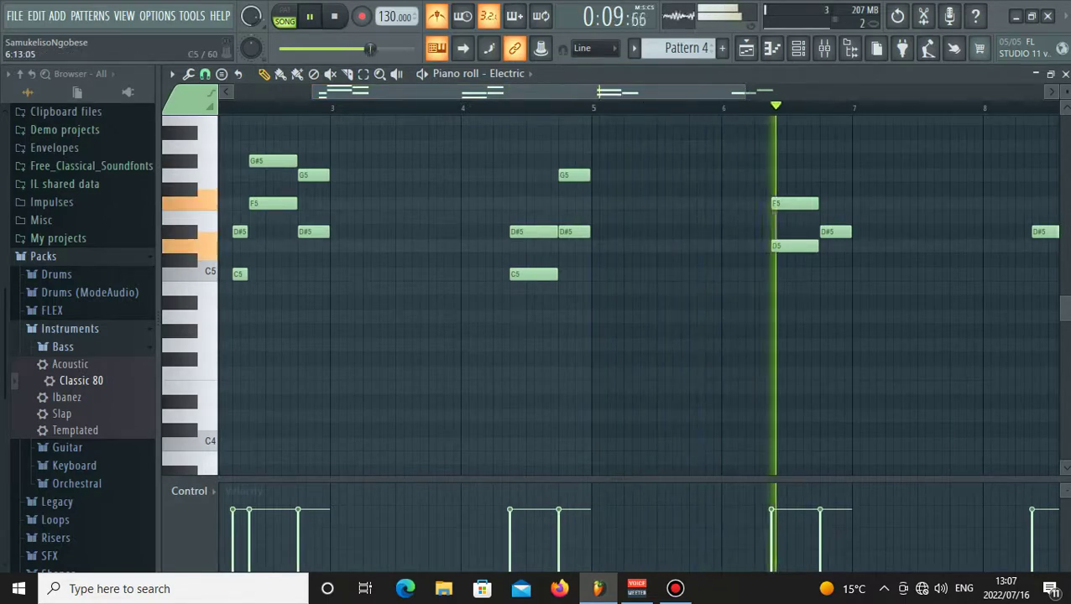
click(831, 274)
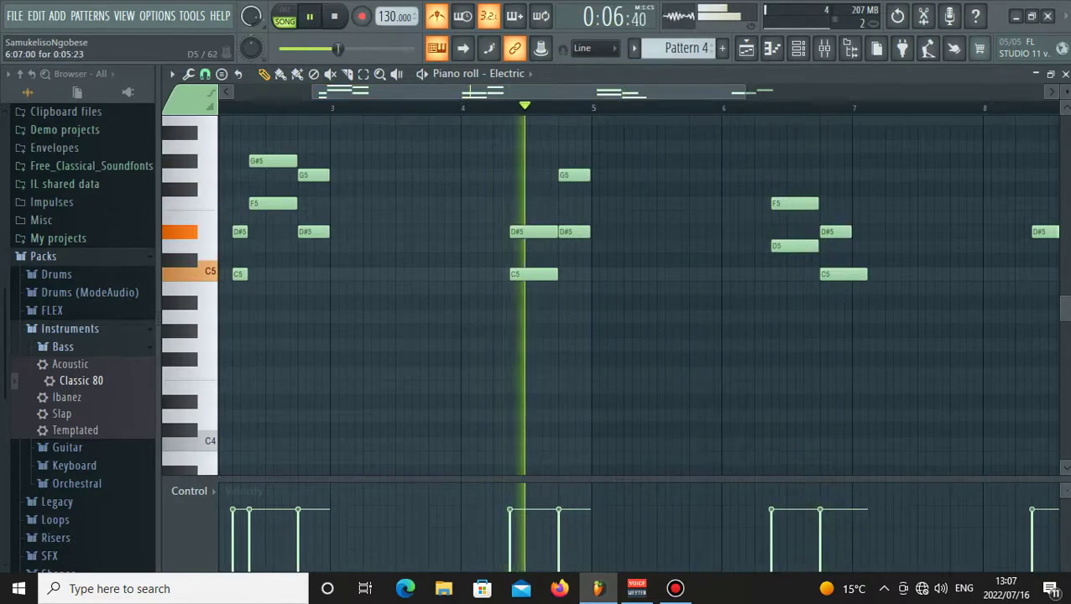
right_click(789, 246)
right_click(844, 274)
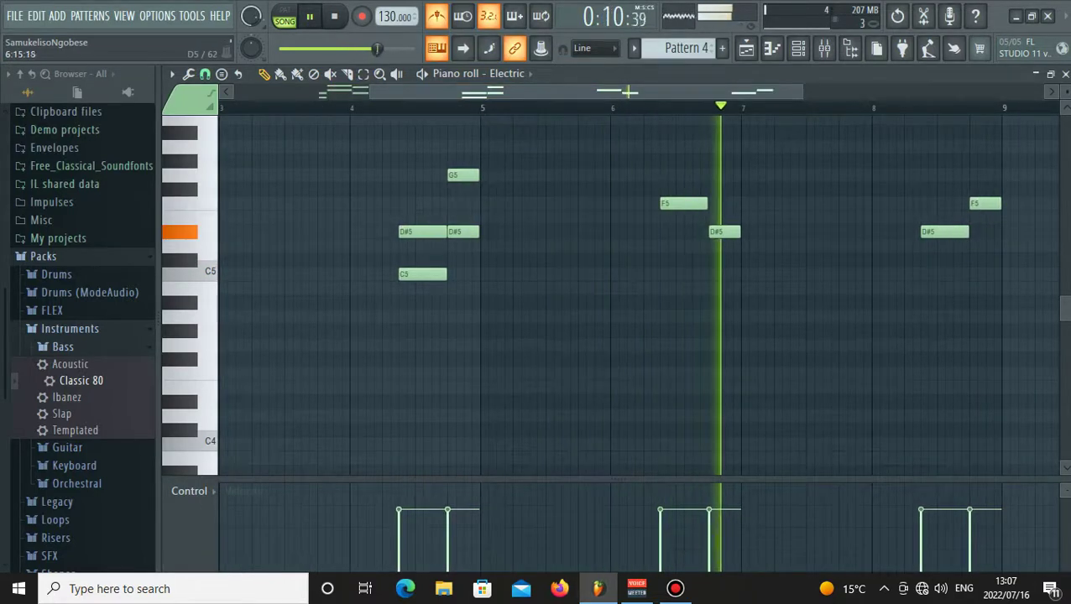
Add an A#4 beneath the D#5 and a C5 beneath the F5 in bar 8, and play the song.
click(924, 274)
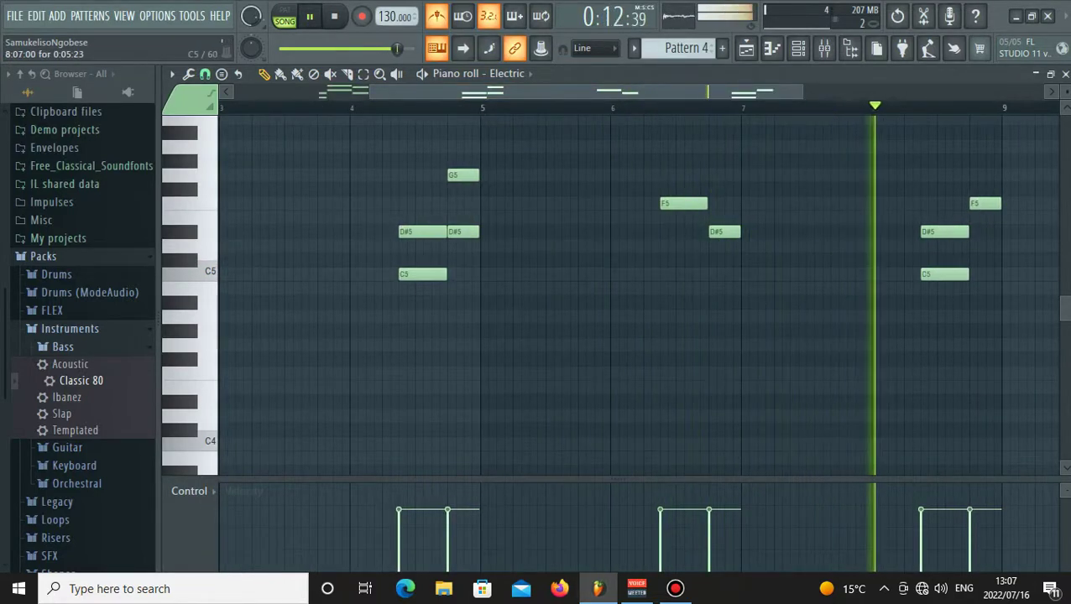
key(space)
drag(933, 274, 933, 289)
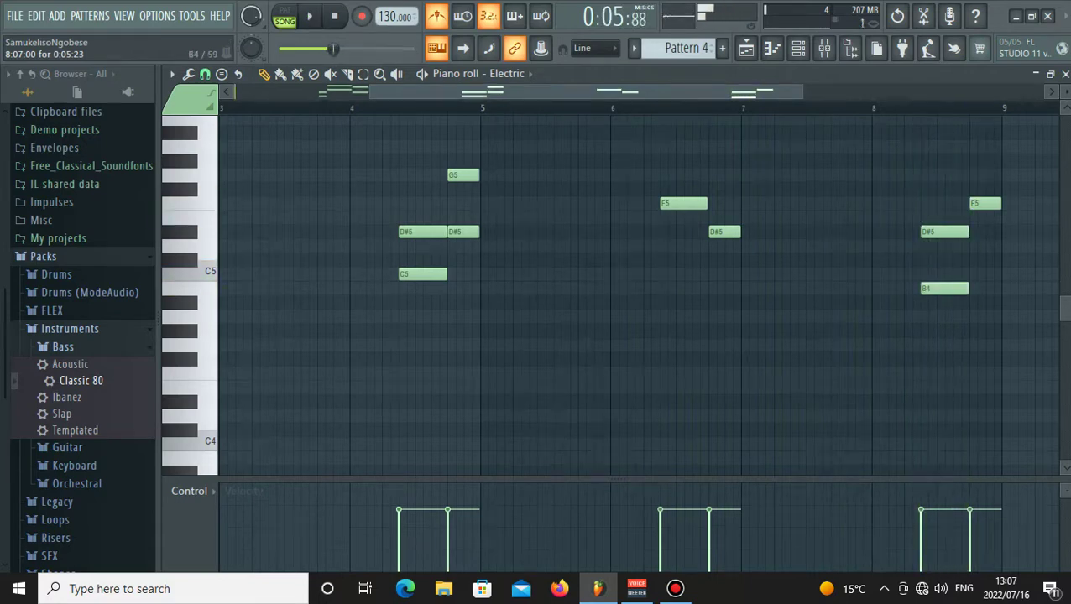
key(space)
key(space)
drag(933, 289, 934, 303)
key(space)
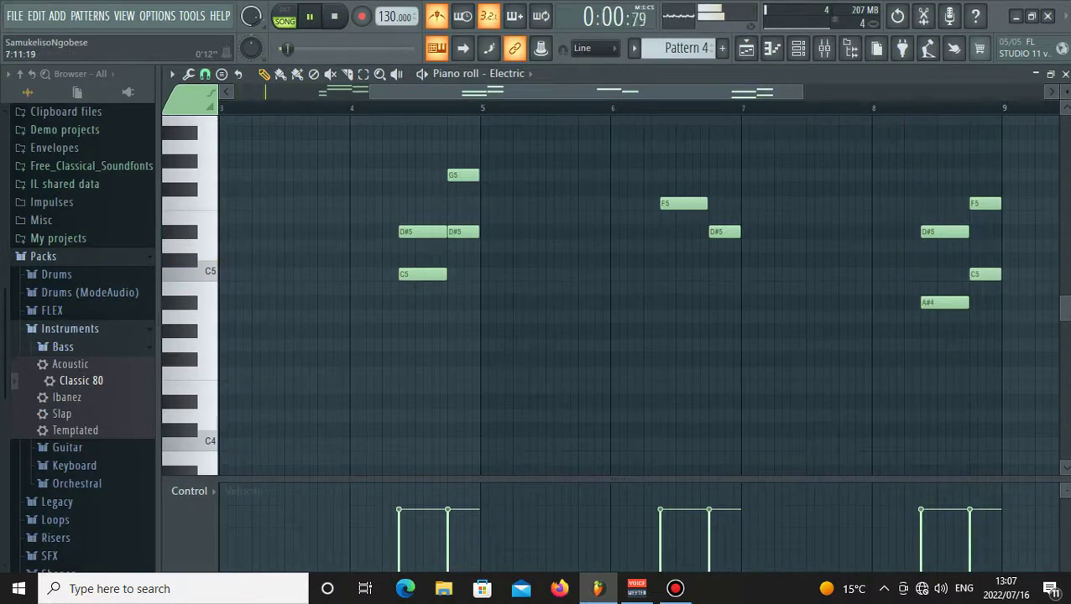
Open the Electric channel's instrument from the channel rack and route it to mixer insert 5.
click(747, 48)
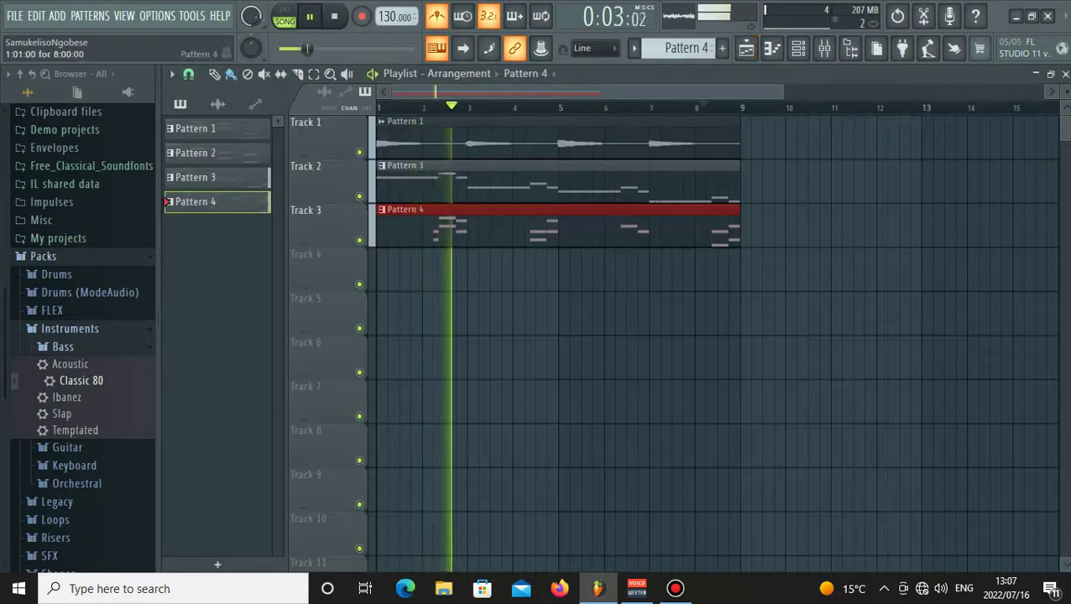
click(797, 48)
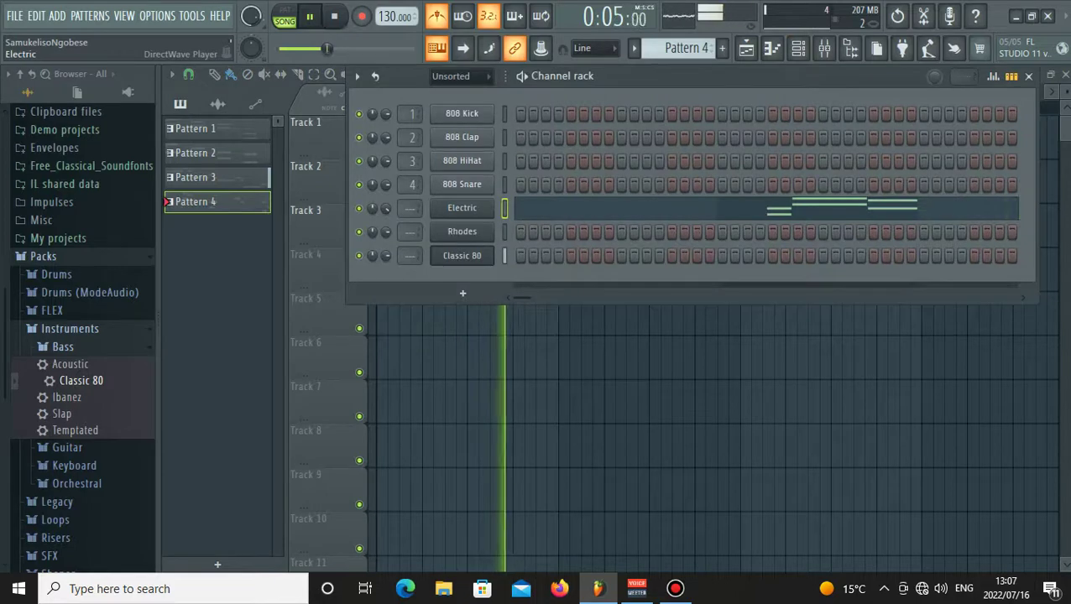
click(462, 208)
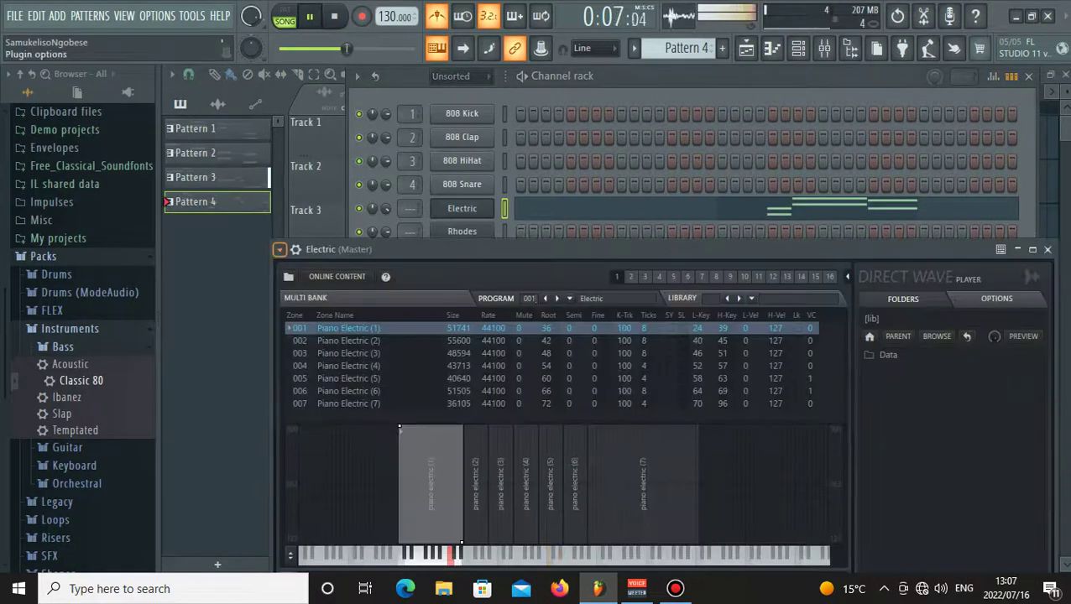
click(280, 250)
click(519, 267)
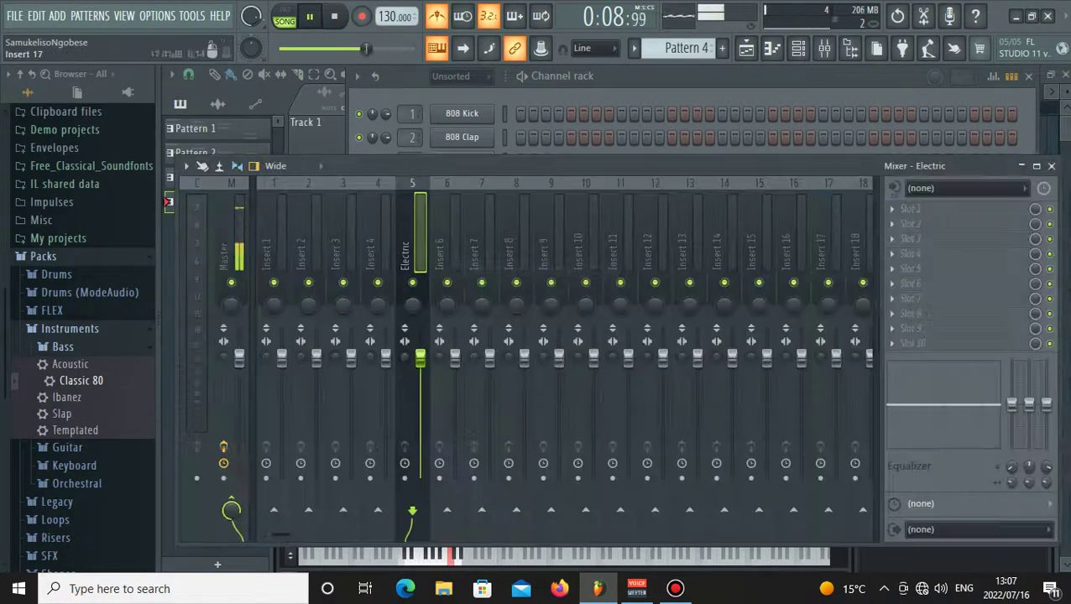
Load Fruity Flangus into effect slot 1 of the Electric mixer track and return to the playlist.
click(911, 209)
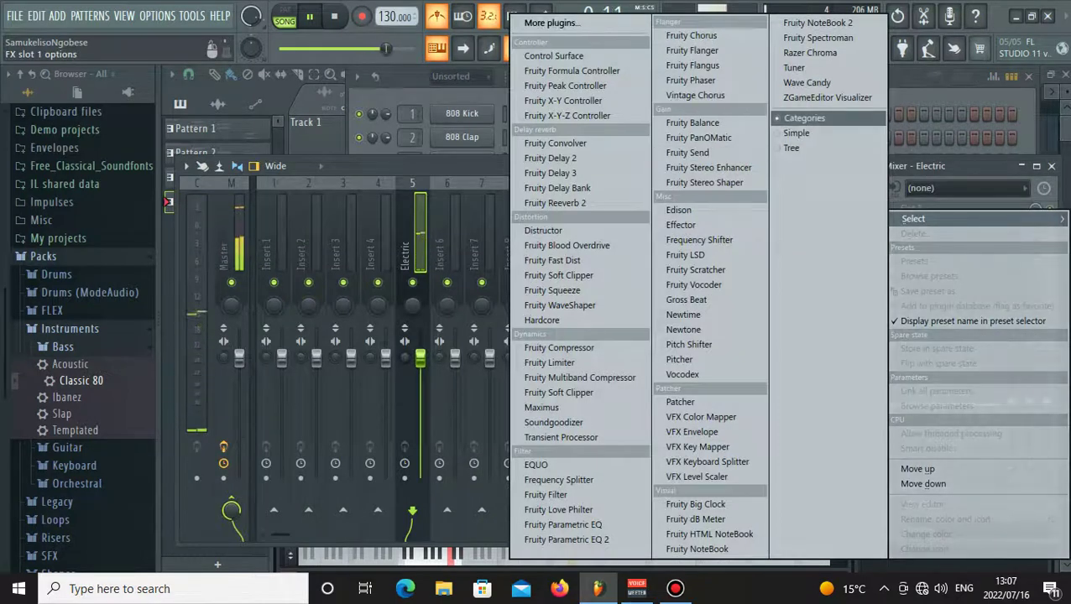
click(804, 118)
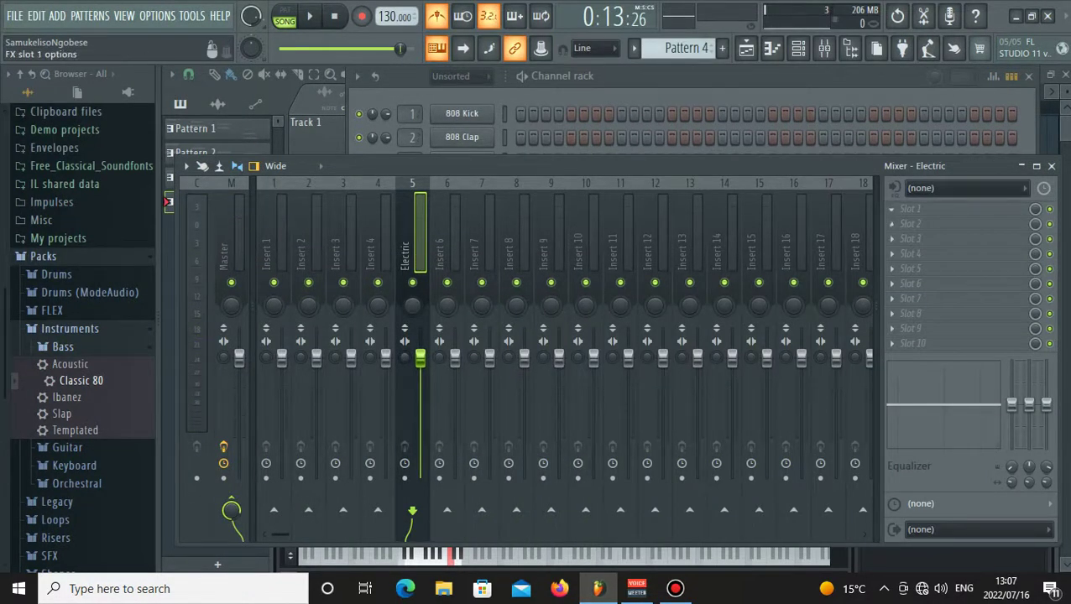
click(911, 209)
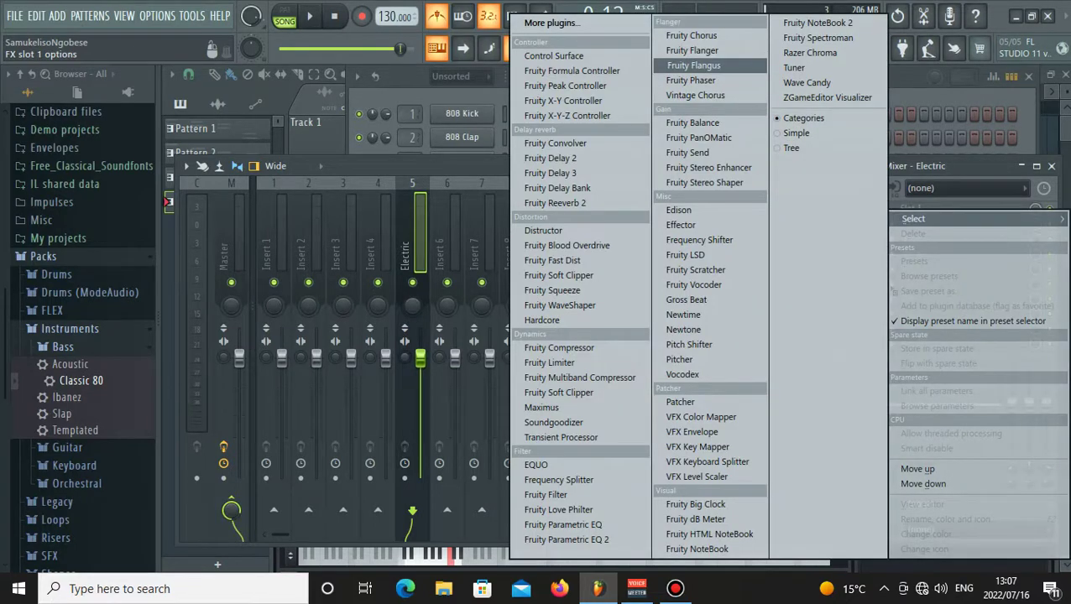
click(693, 65)
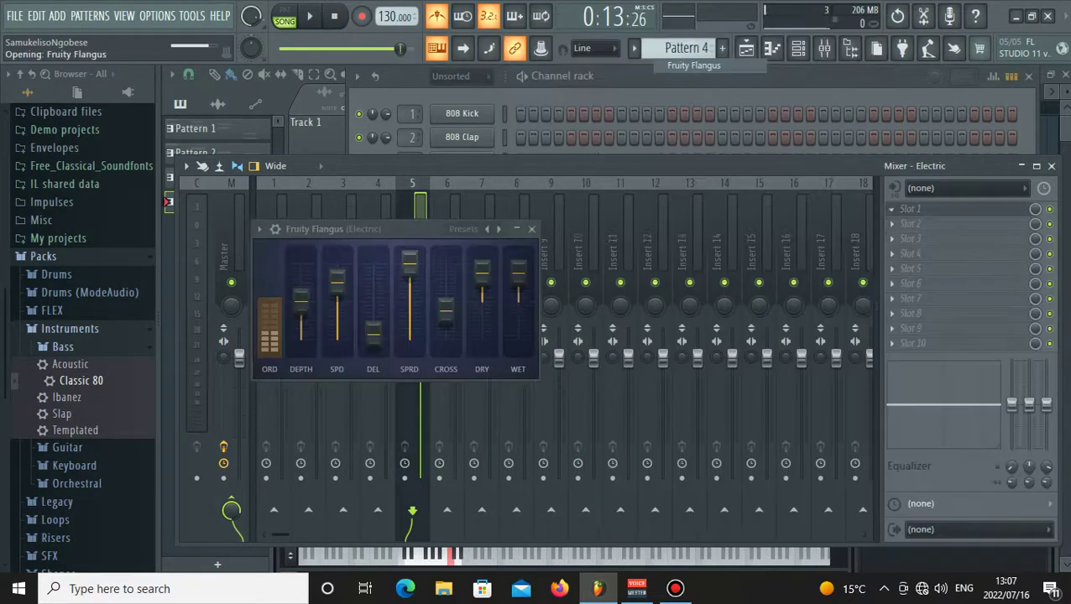
key(F5)
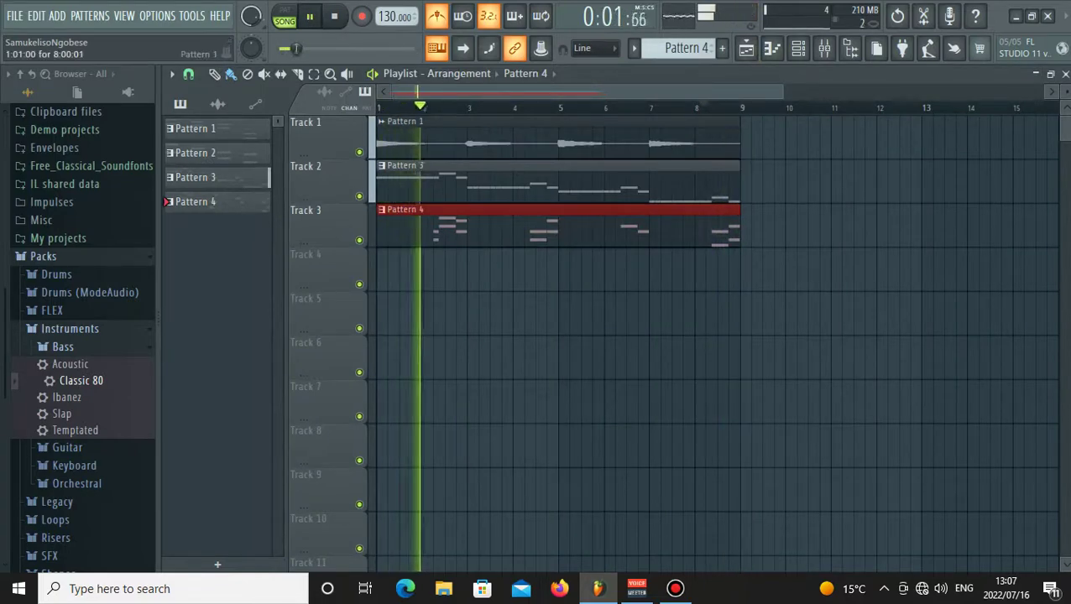
Normalize the Pattern 1 audio clip on Track 1, close its settings, and stop playback.
double_click(704, 138)
click(406, 311)
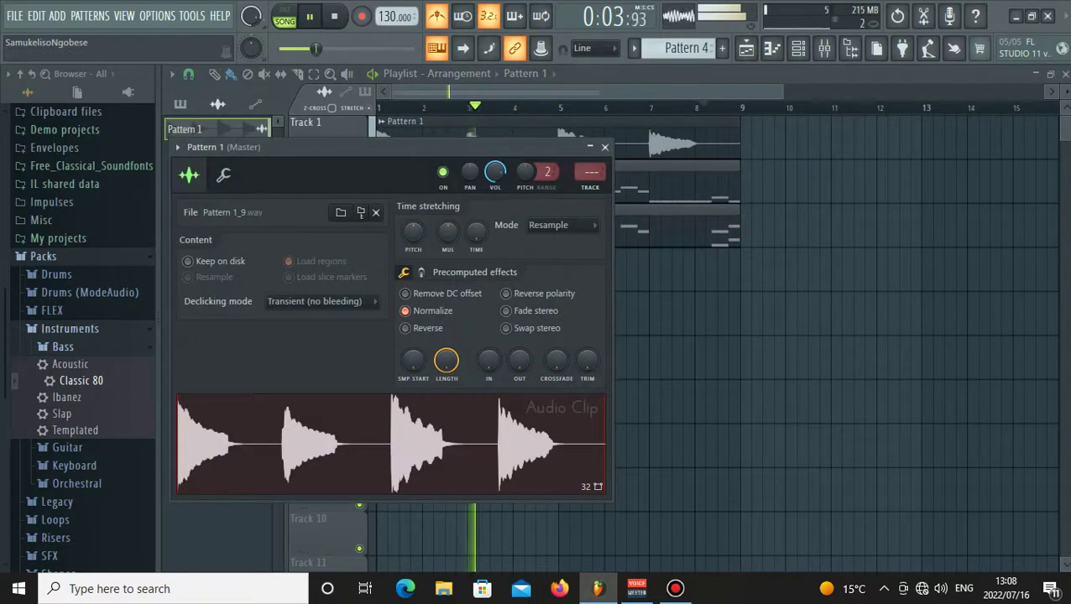
click(605, 147)
key(space)
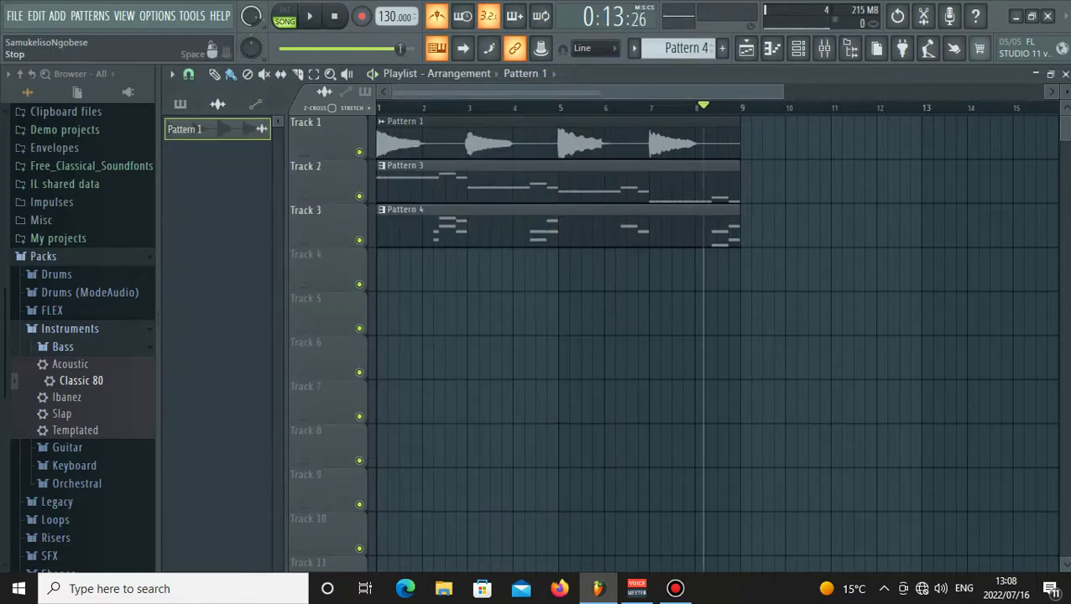
Add A#4 notes at the start of bars 2 and 4 and a G#4 at the start of bar 6 in the Electric piano roll.
key(space)
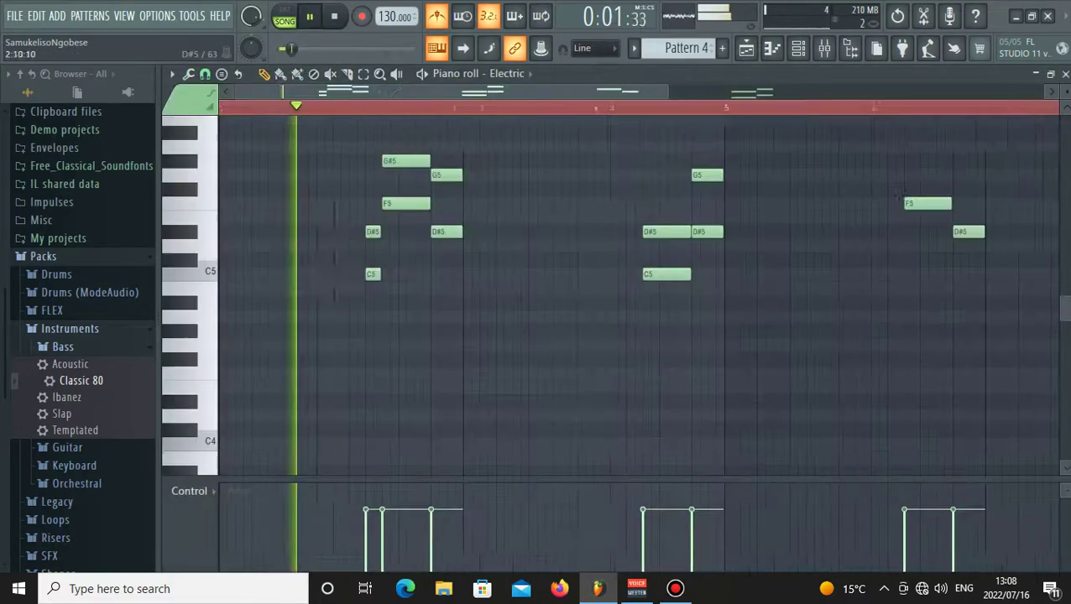
key(F7)
key(space)
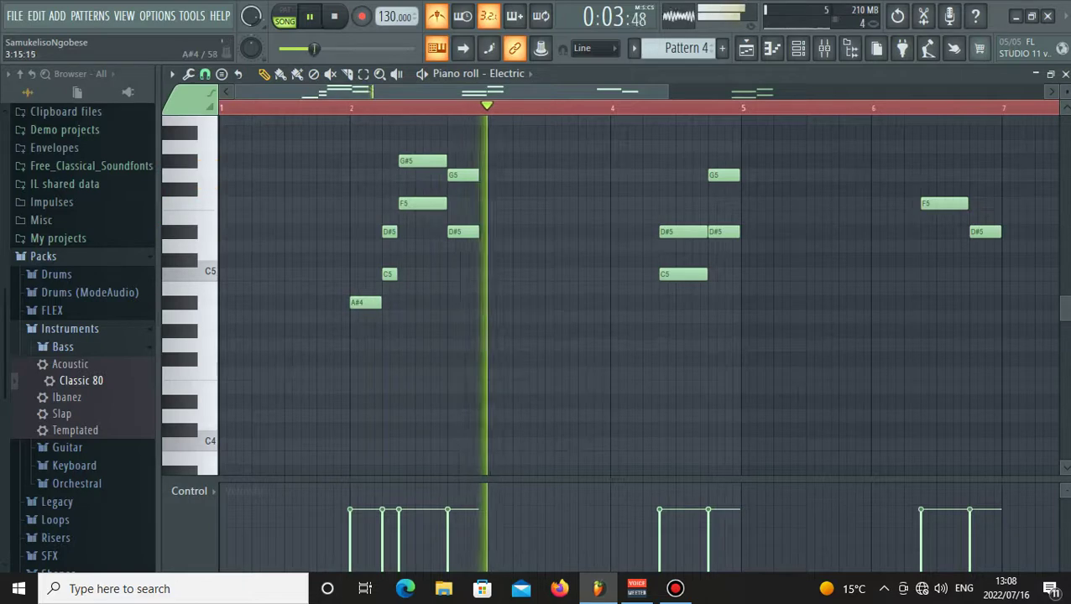
click(616, 302)
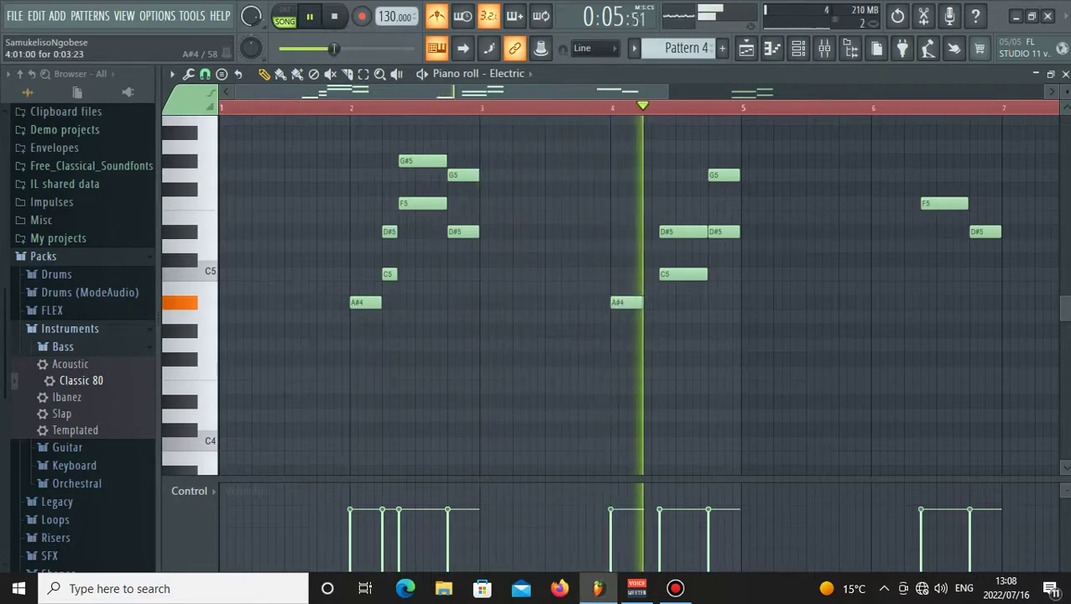
click(877, 302)
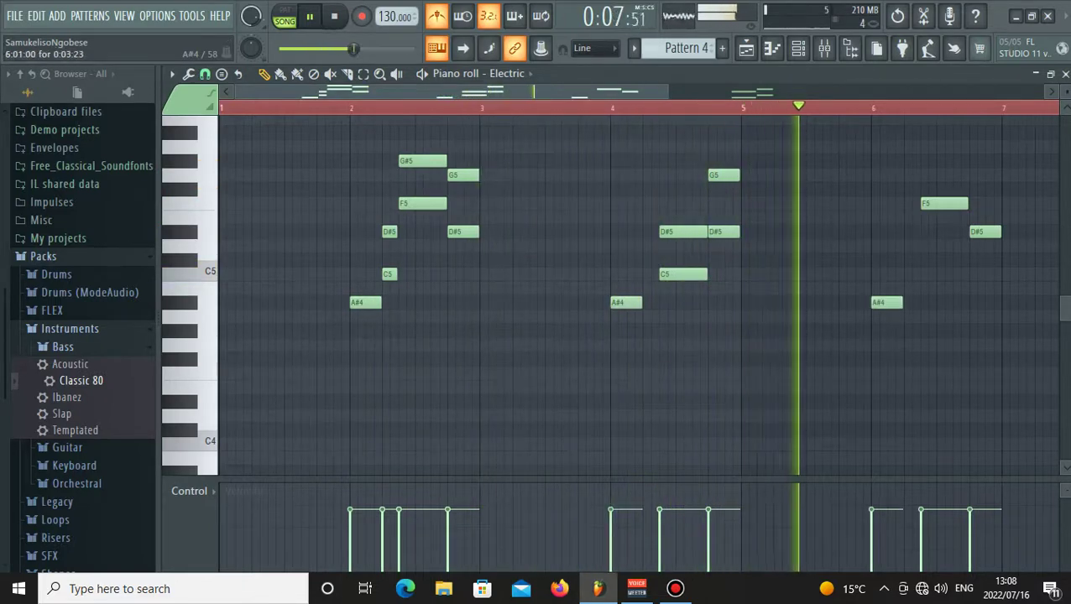
key(space)
drag(882, 302, 881, 316)
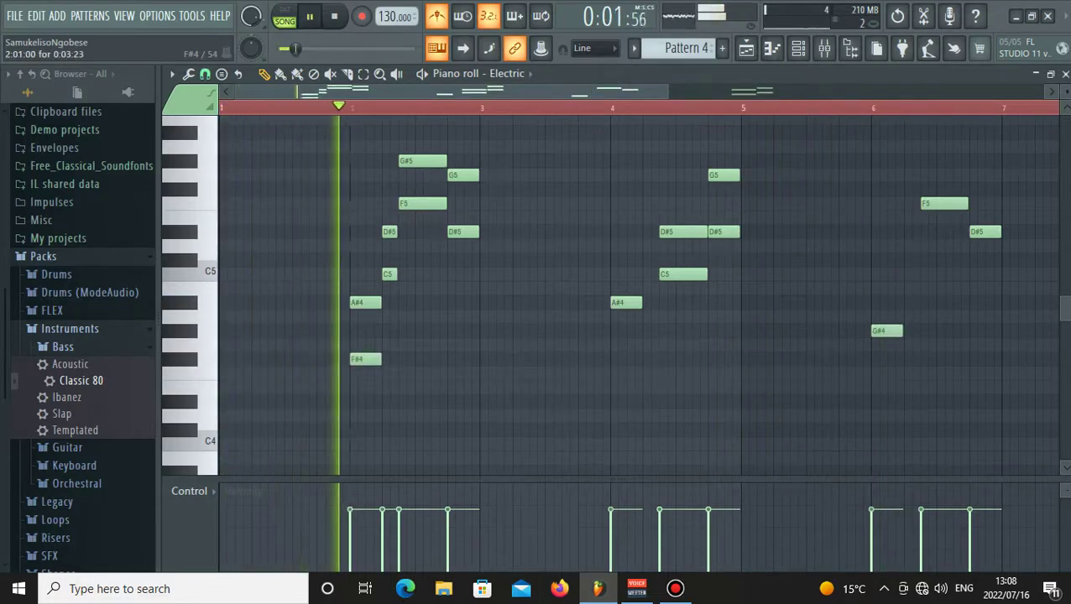
Add a G4 beneath the A#4 in bar 2 and a D5 above the A#4 in bar 4.
key(space)
drag(364, 359, 365, 345)
key(space)
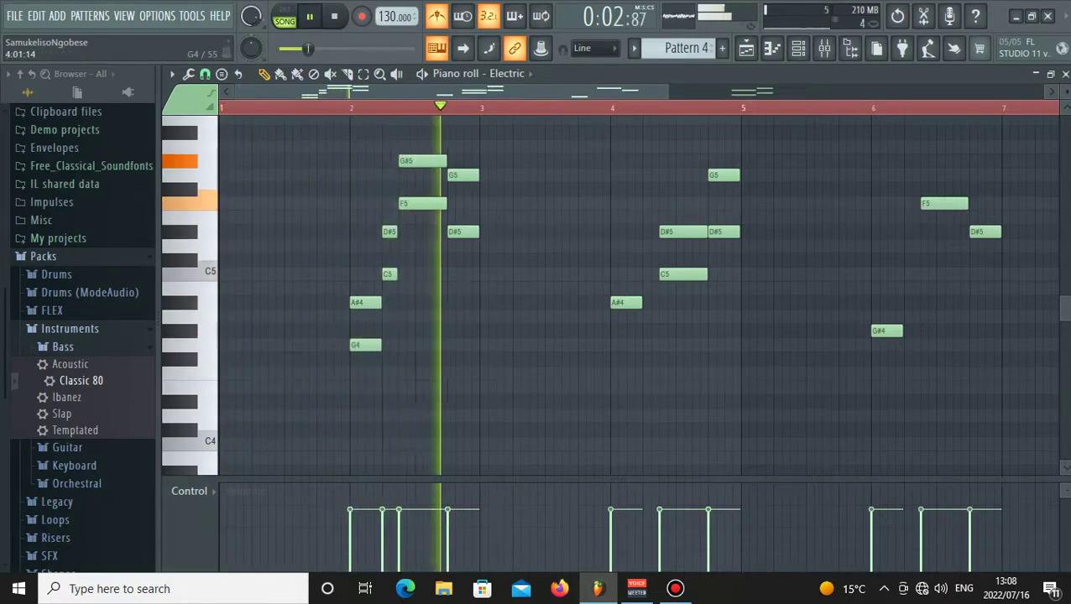
click(620, 345)
drag(629, 345, 622, 287)
key(space)
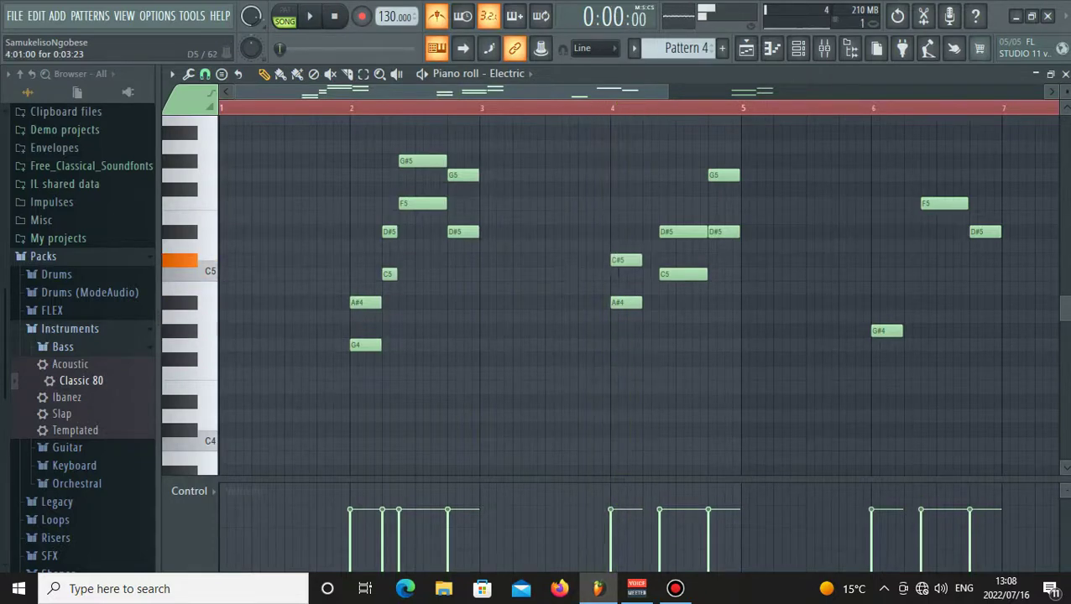
Move the harmony notes paired with the A#4s in bars 2 and 4 to D#5.
drag(367, 345, 366, 246)
key(space)
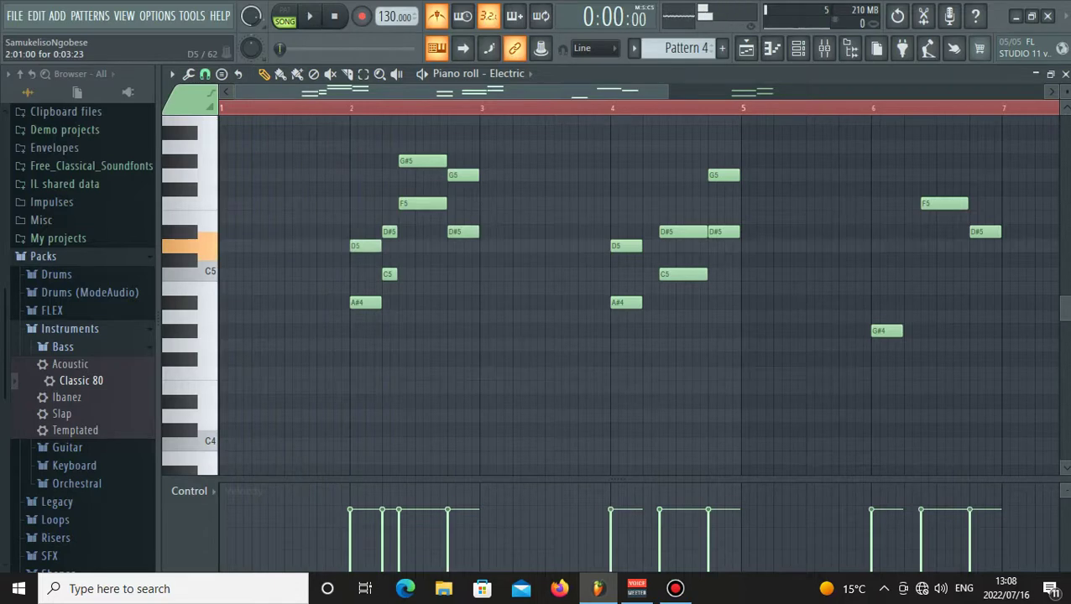
key(space)
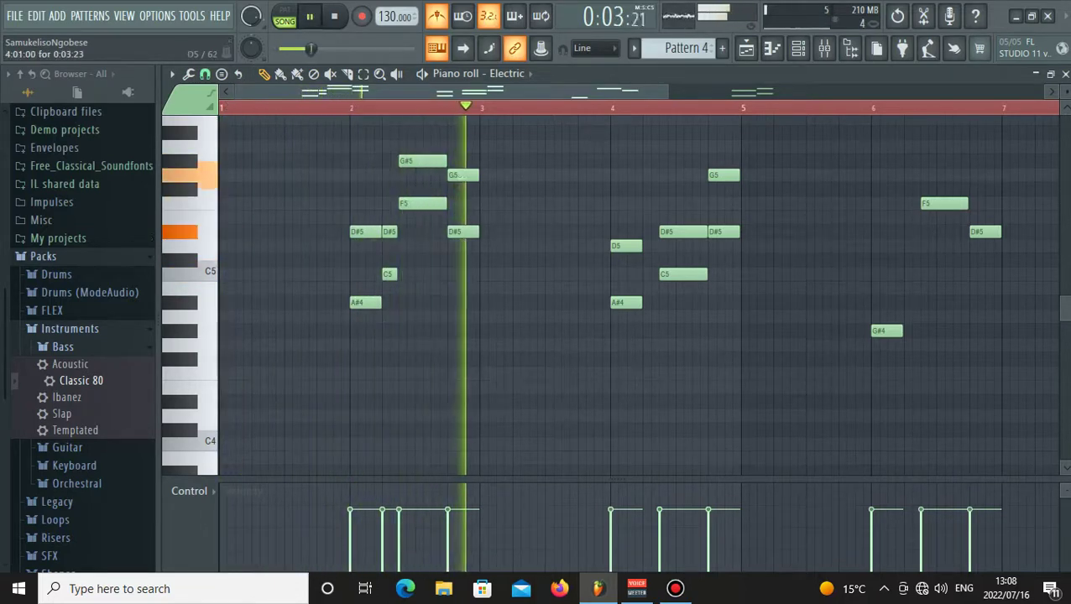
drag(626, 246, 626, 232)
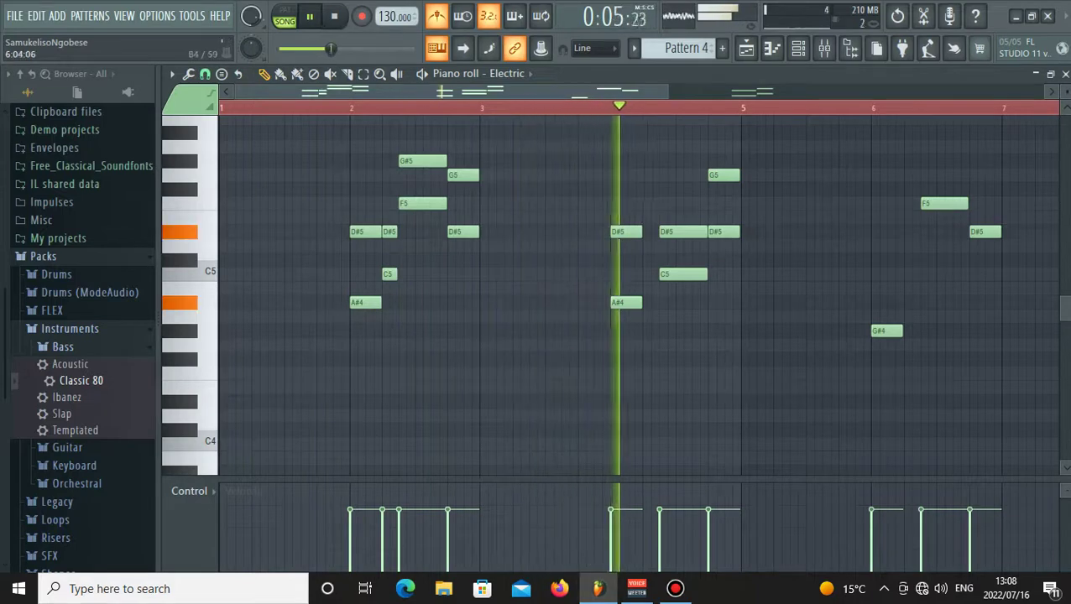
Add a C5 above the G#4 in bar 6 and play the song from the start.
click(881, 259)
drag(882, 260, 881, 274)
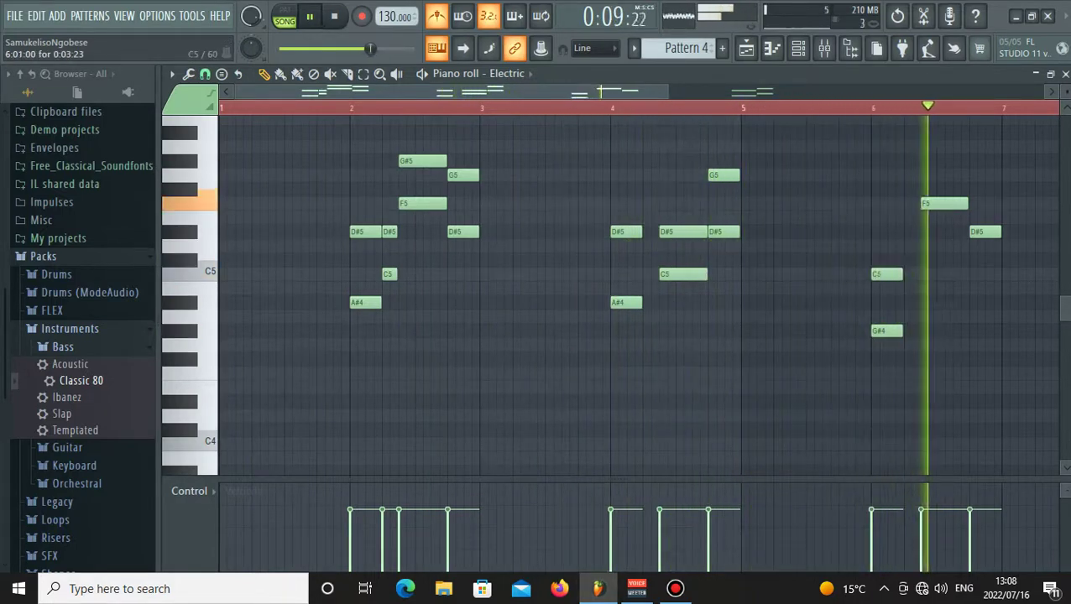
key(space)
key(space)
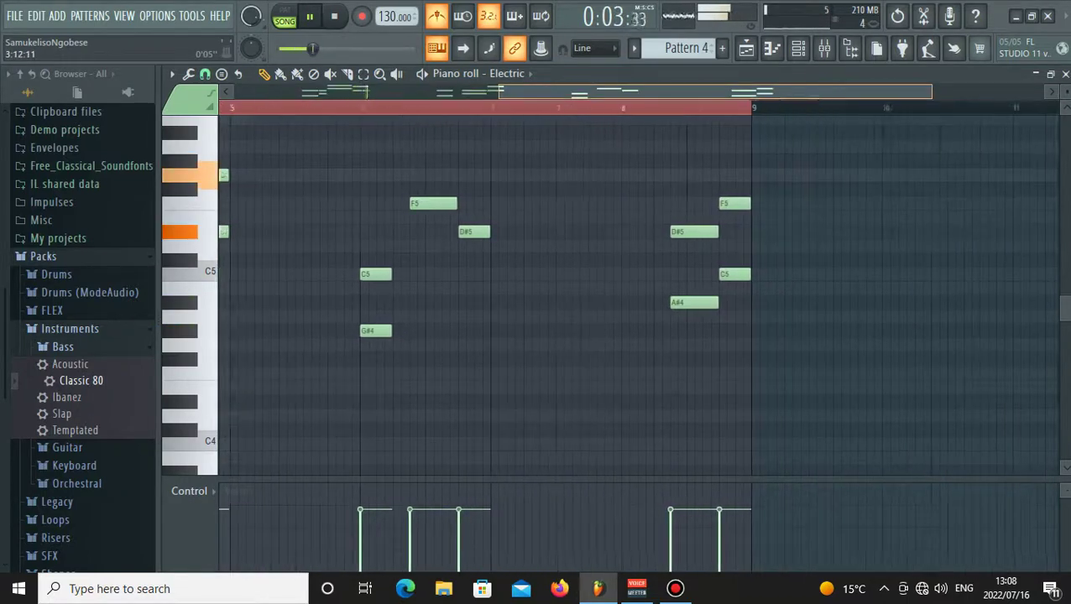
Delete the lower C5 and A#4 harmony notes in bar 8 and return to the playlist.
click(666, 108)
key(space)
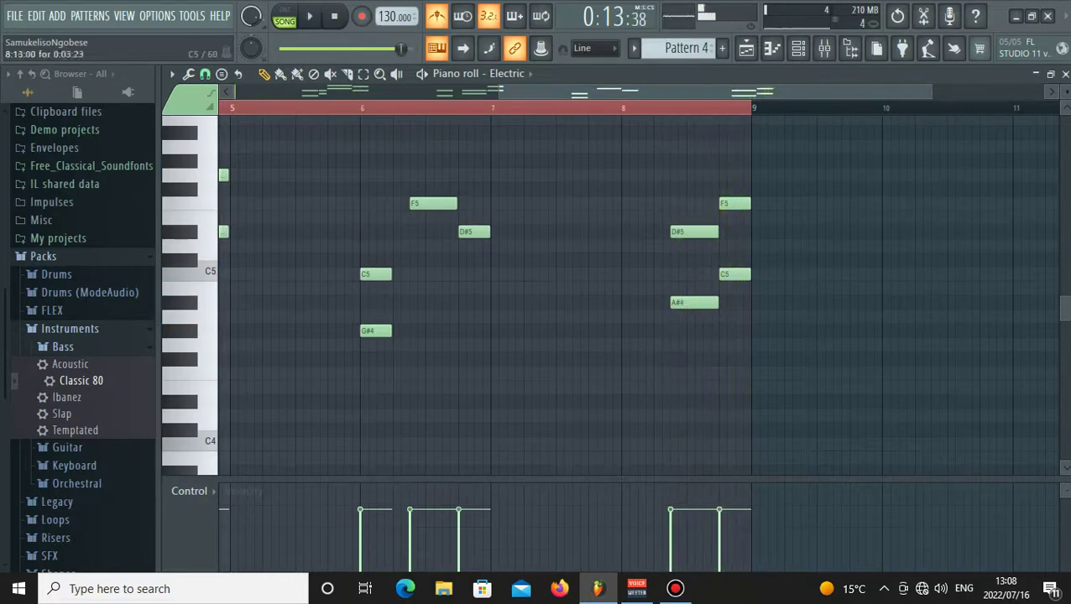
right_click(737, 275)
key(space)
right_click(700, 303)
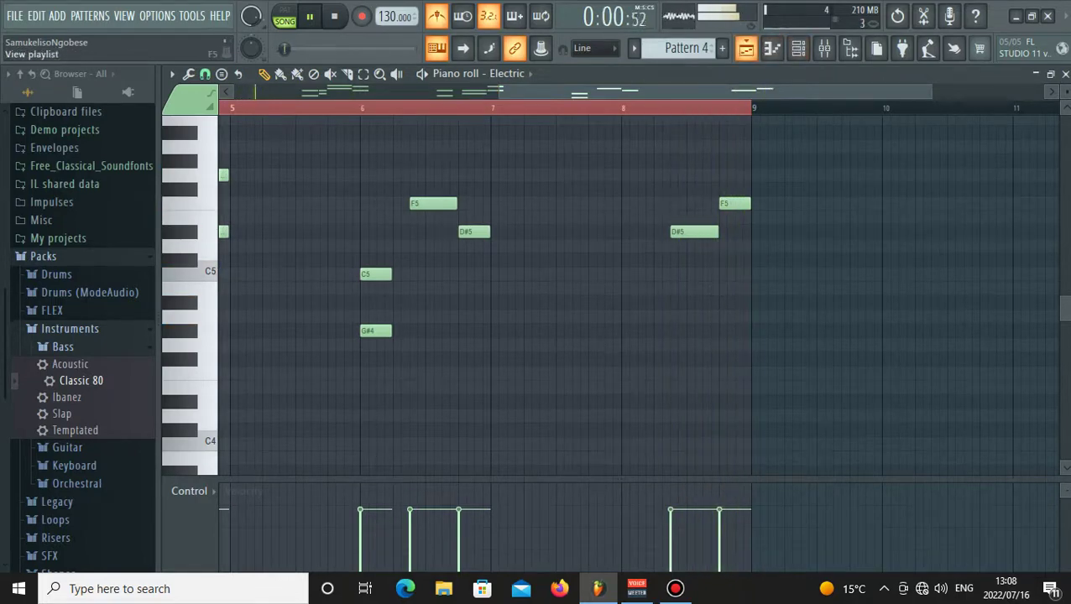
click(746, 47)
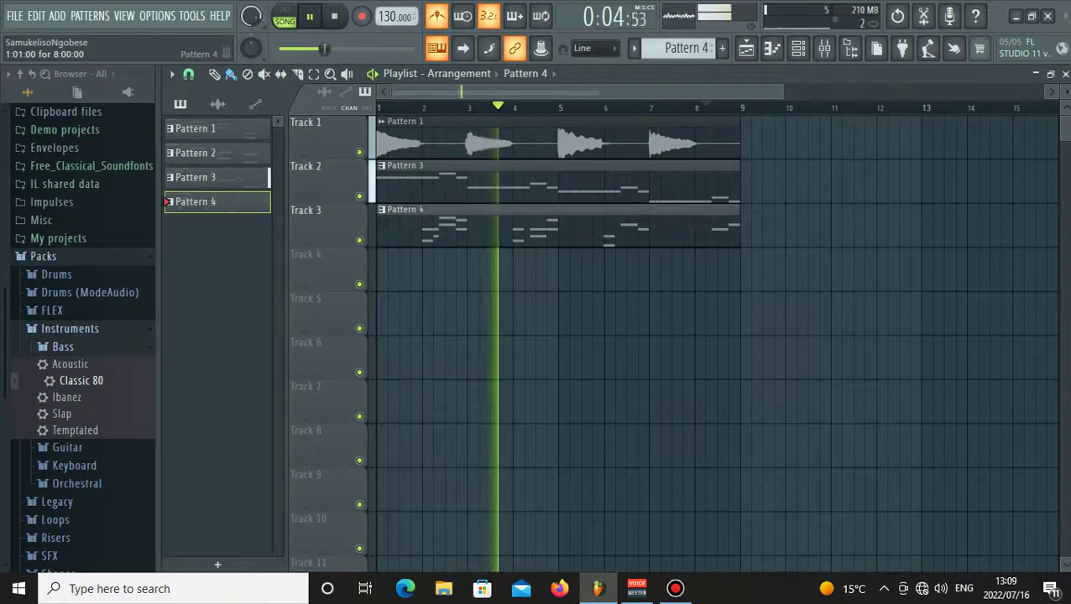
double_click(463, 229)
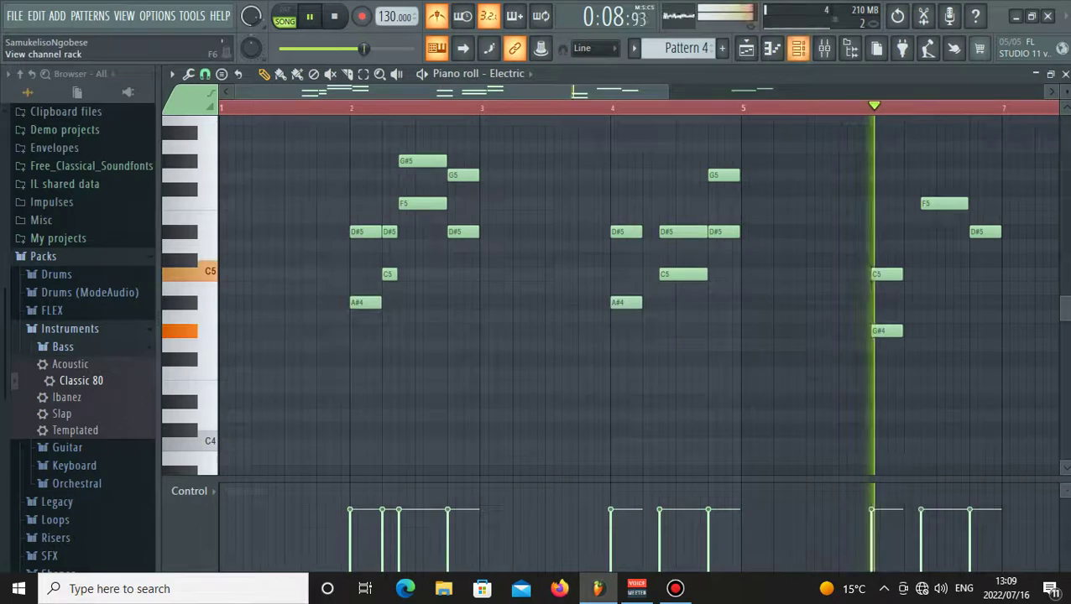
click(798, 49)
click(746, 49)
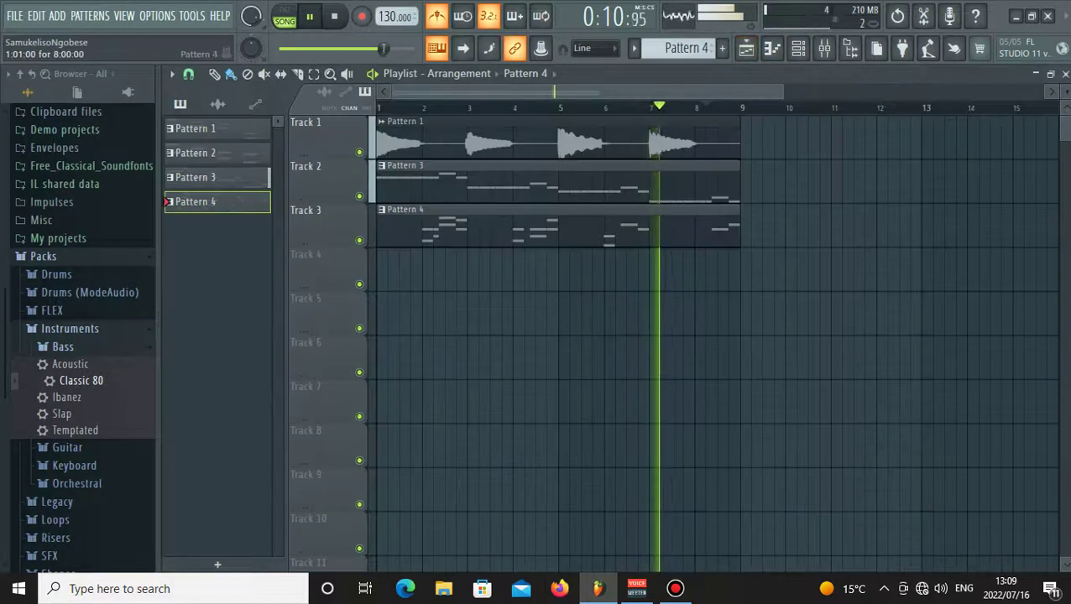
Render Pattern 4 to WAV audio with Render and replace, and close the Fruity Flangus window.
click(382, 210)
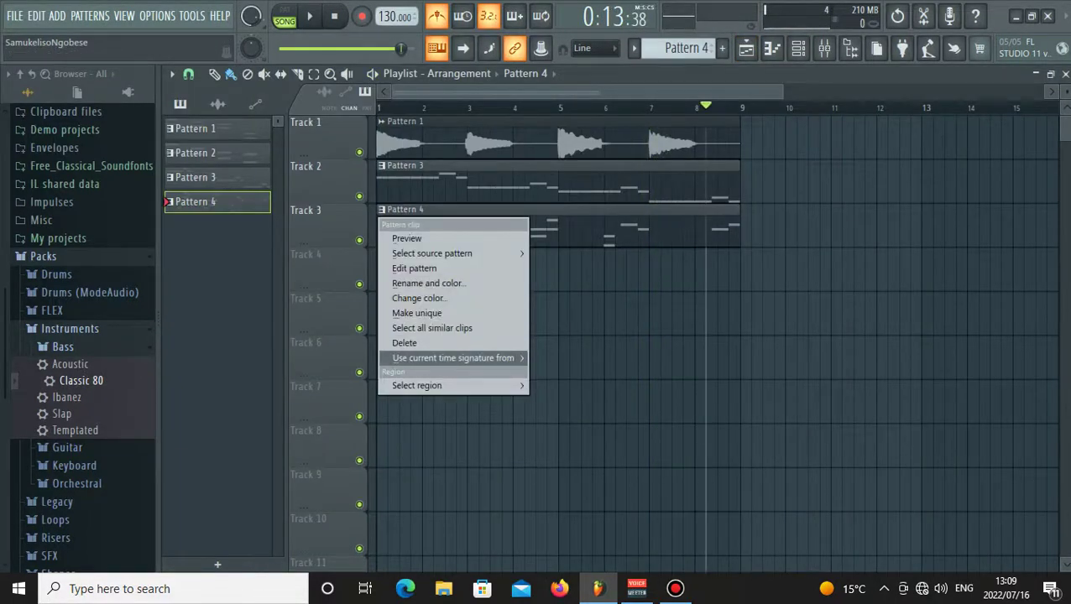
right_click(214, 206)
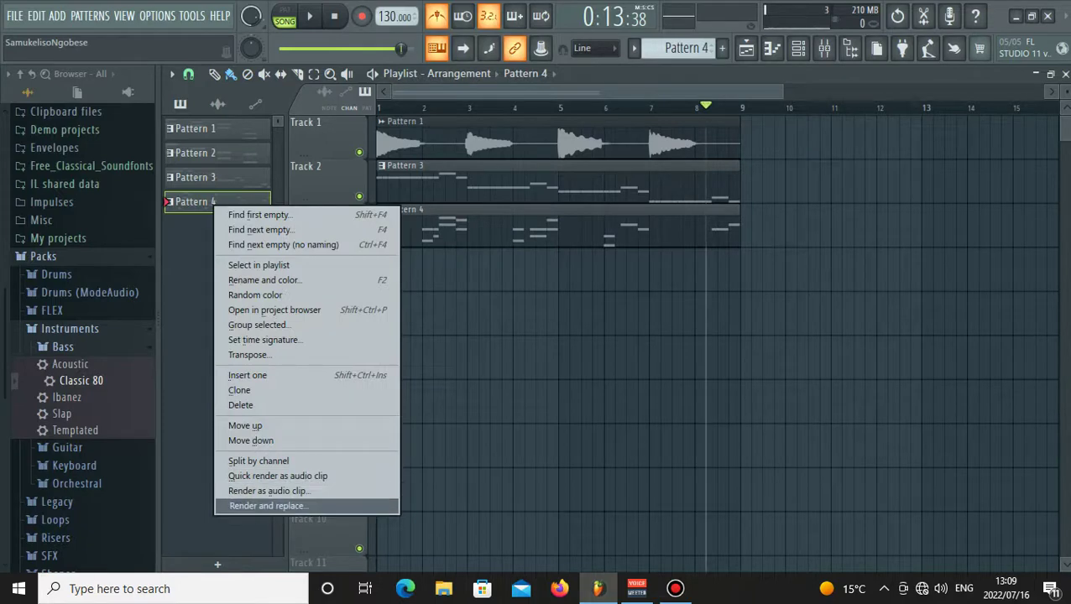
click(269, 506)
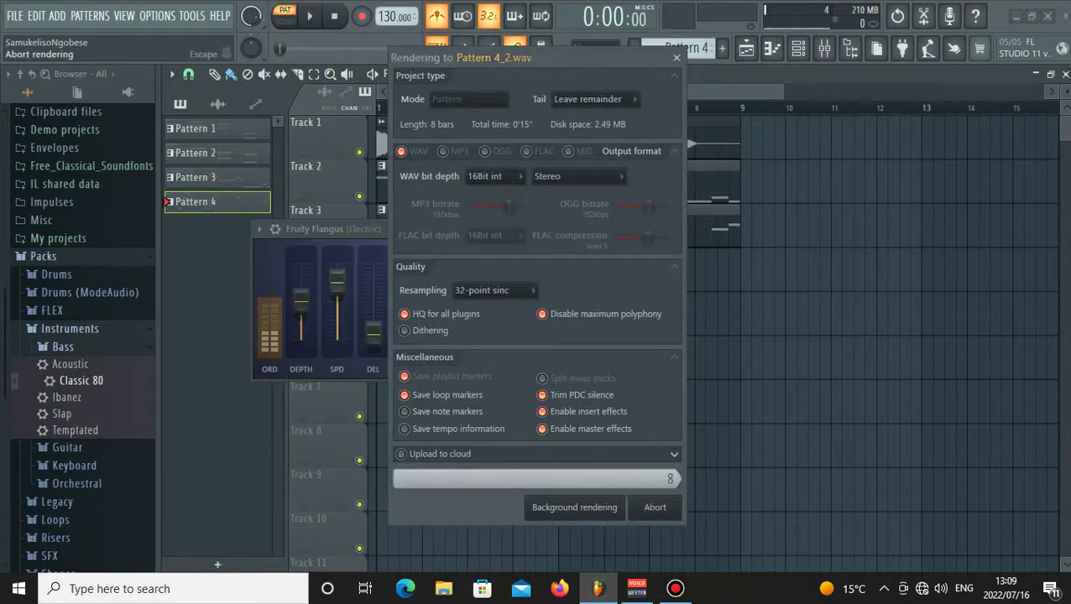
click(659, 353)
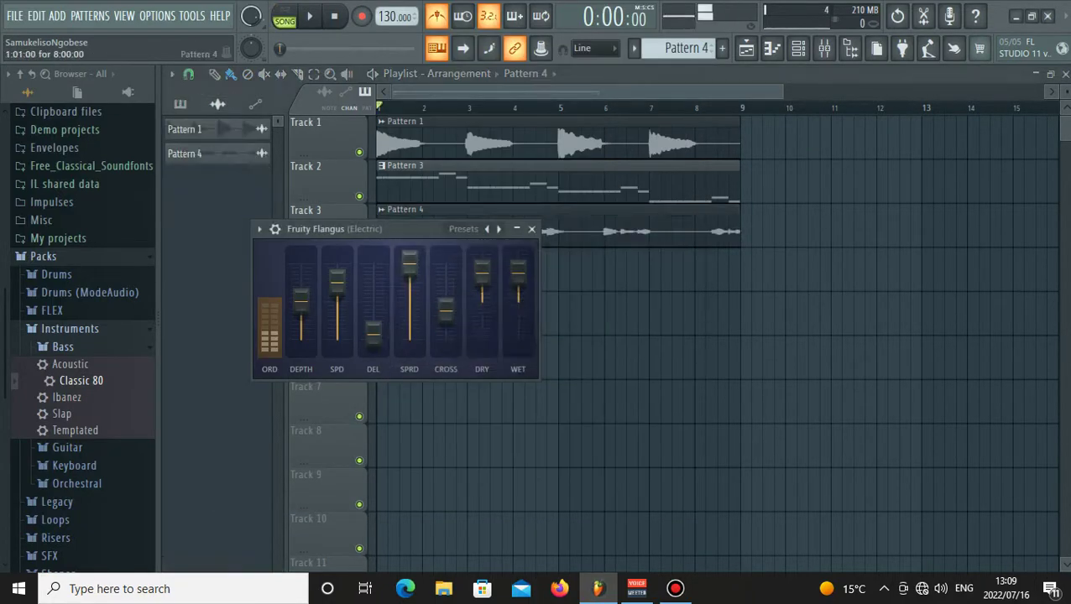
click(531, 229)
Rearrange the playlist so the Pattern 4 audio clip is on Track 2 and the Pattern 3 clip is on Track 3.
click(489, 140)
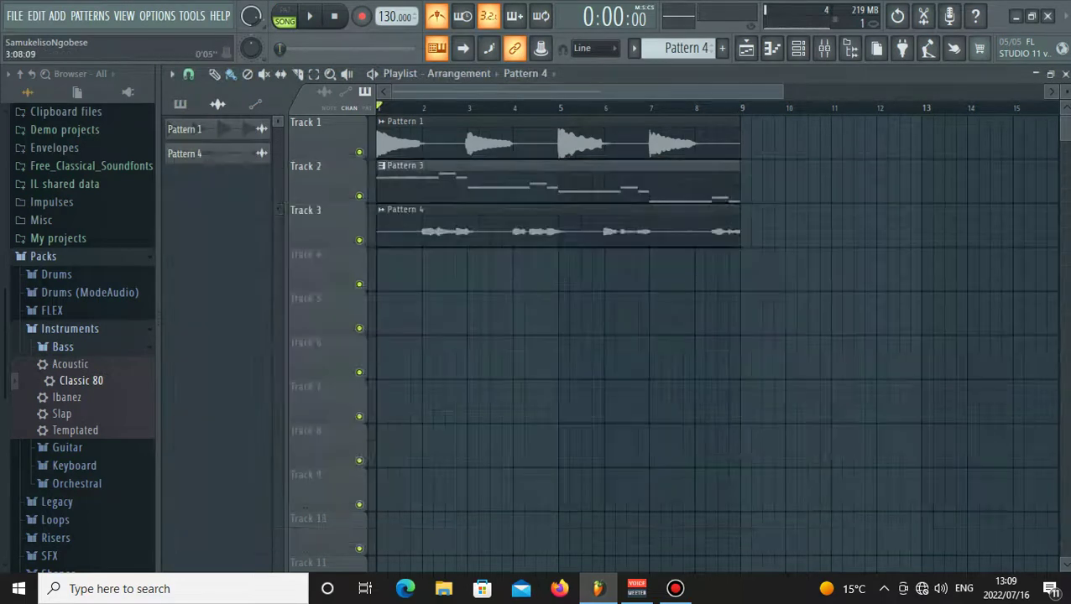
drag(495, 179, 496, 267)
drag(495, 222, 495, 178)
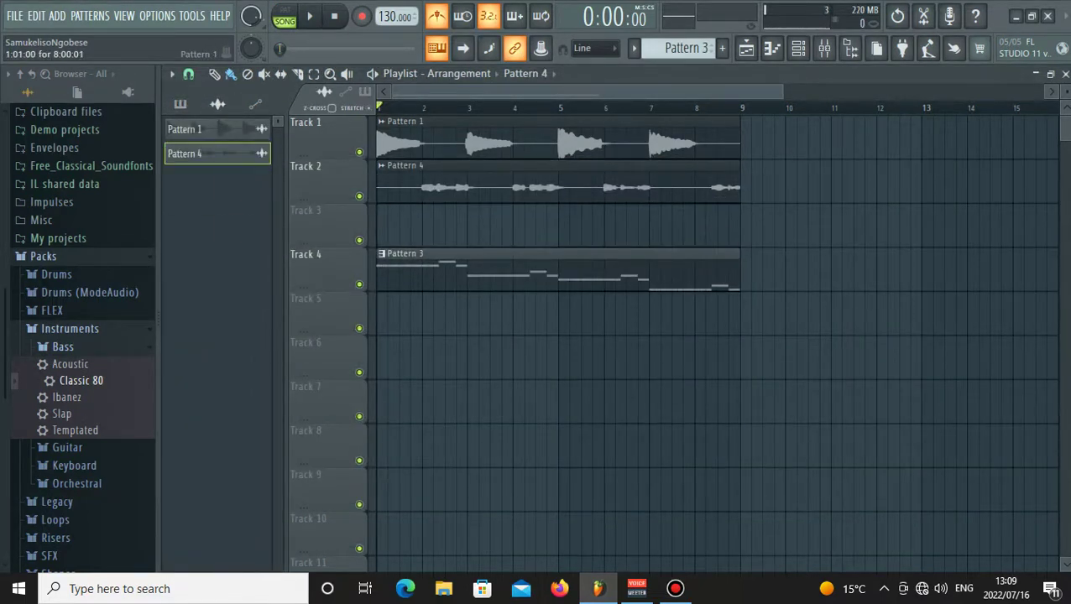
drag(495, 267, 495, 223)
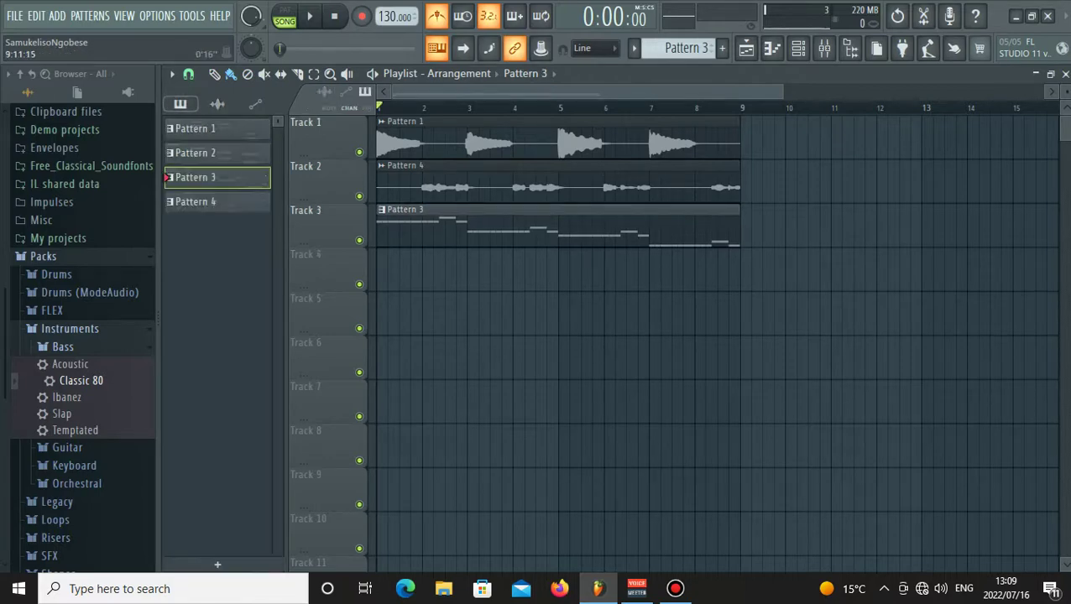
Play the song, select Pattern 3, and open the Classic 80 instrument from the channel rack's Unsorted group.
click(798, 48)
key(space)
click(596, 223)
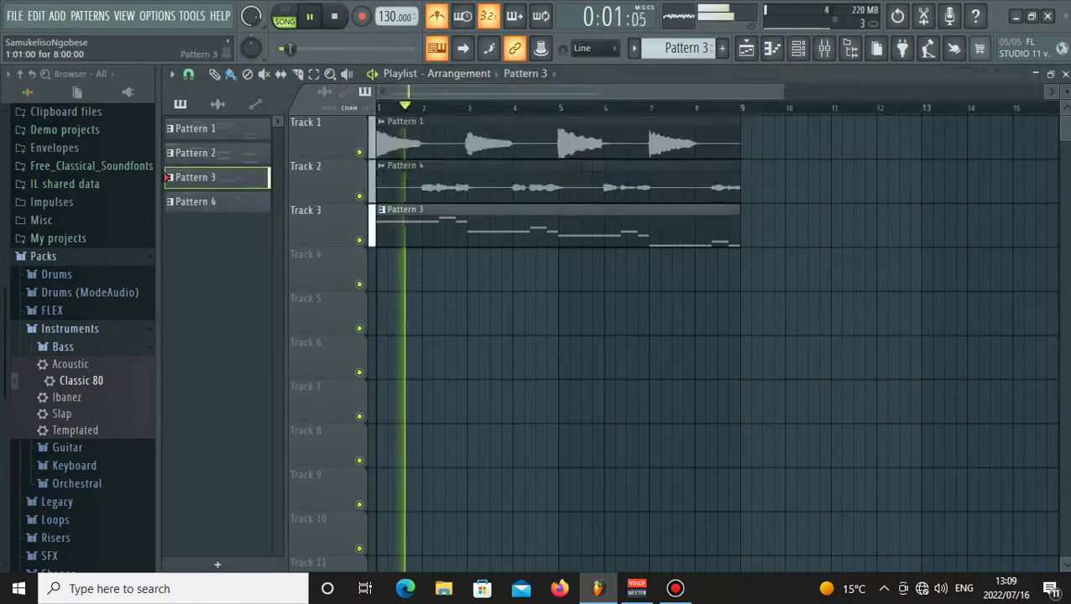
click(798, 49)
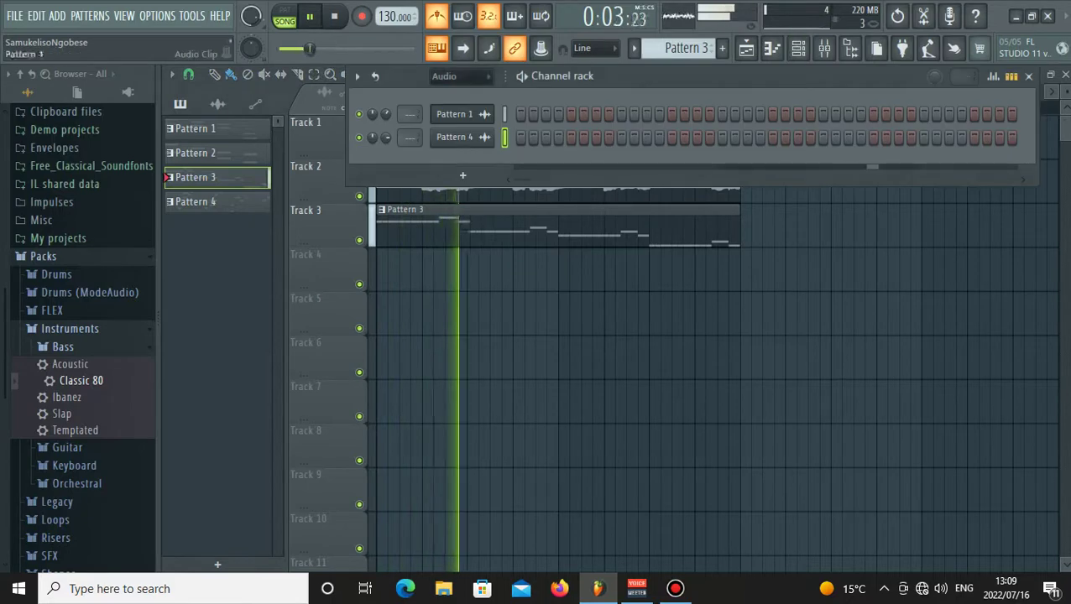
click(461, 75)
click(451, 128)
click(462, 255)
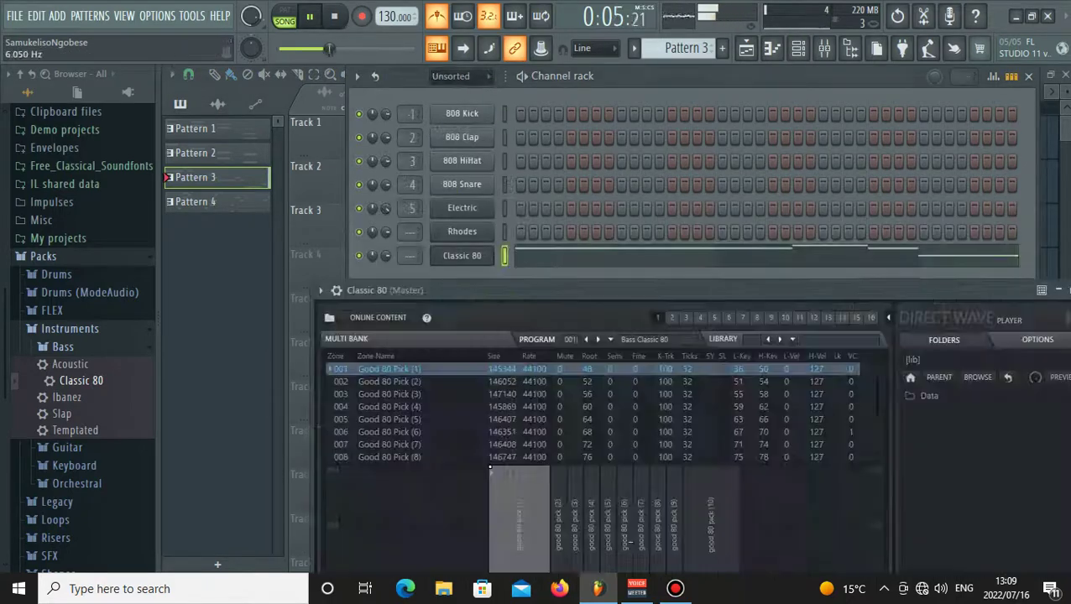
Route the Classic 80 channel to mixer insert 6.
drag(709, 291, 709, 198)
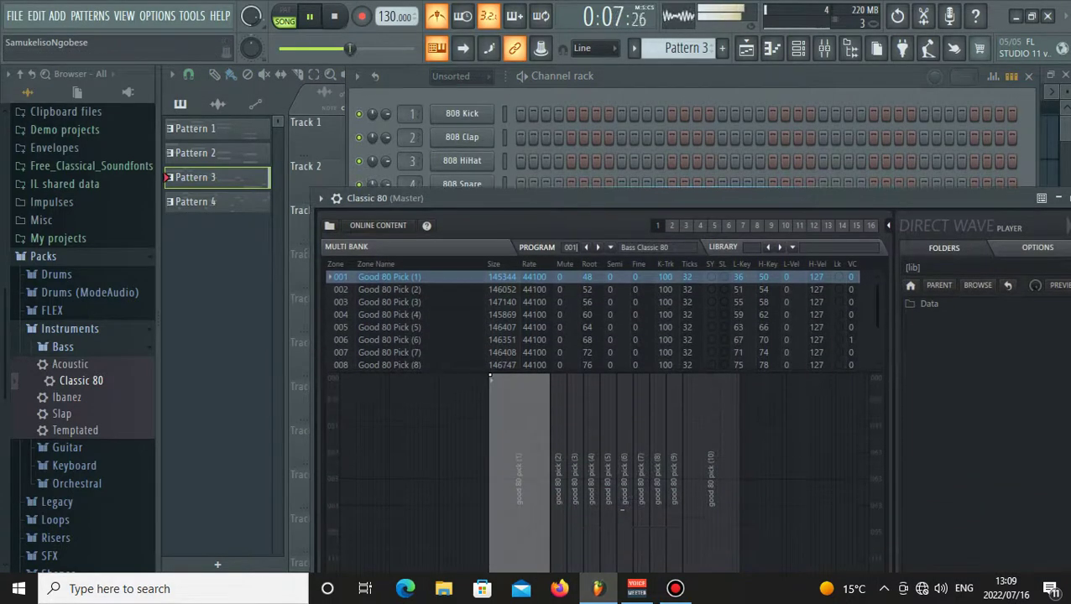
click(320, 198)
click(561, 250)
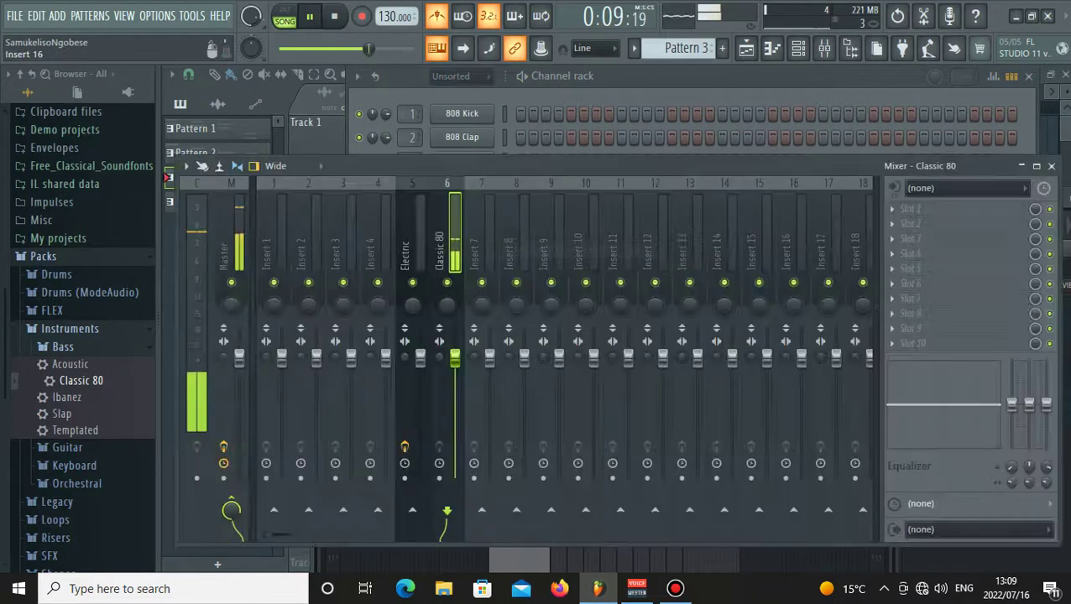
Load Fruity Parametric EQ with its 3000 Hz band boosted into slot 1 of the Classic 80 mixer track, and Soundgoodizer in mode D into slot 2.
click(911, 209)
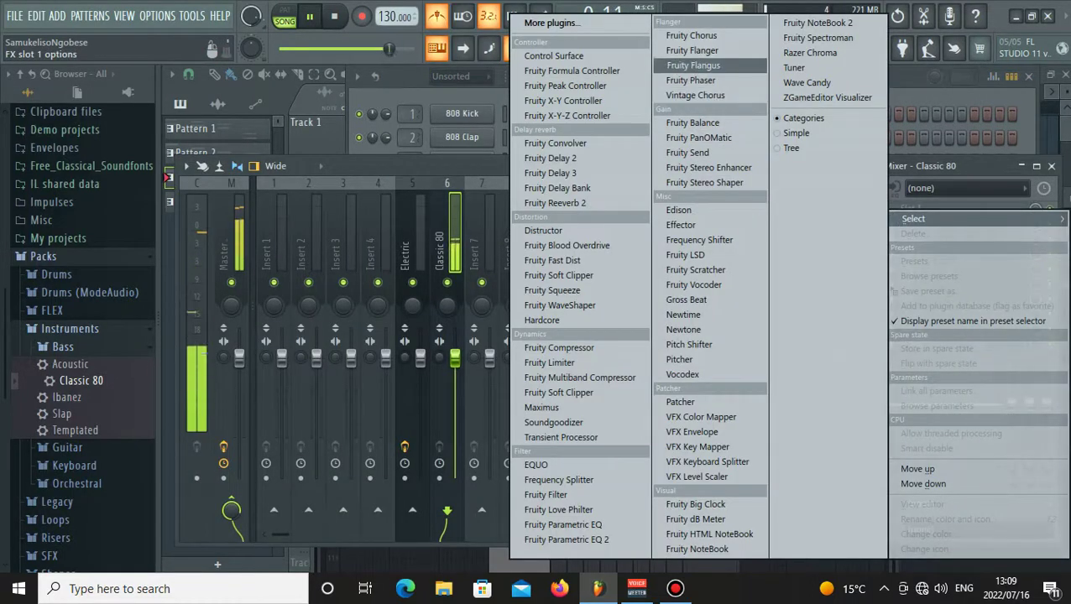
click(562, 525)
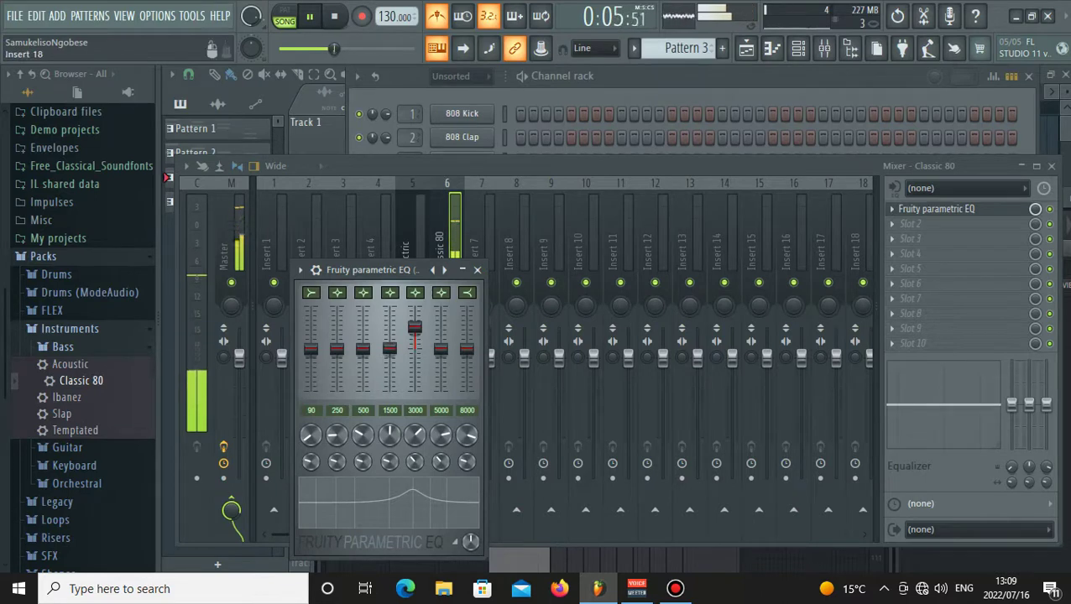
click(910, 225)
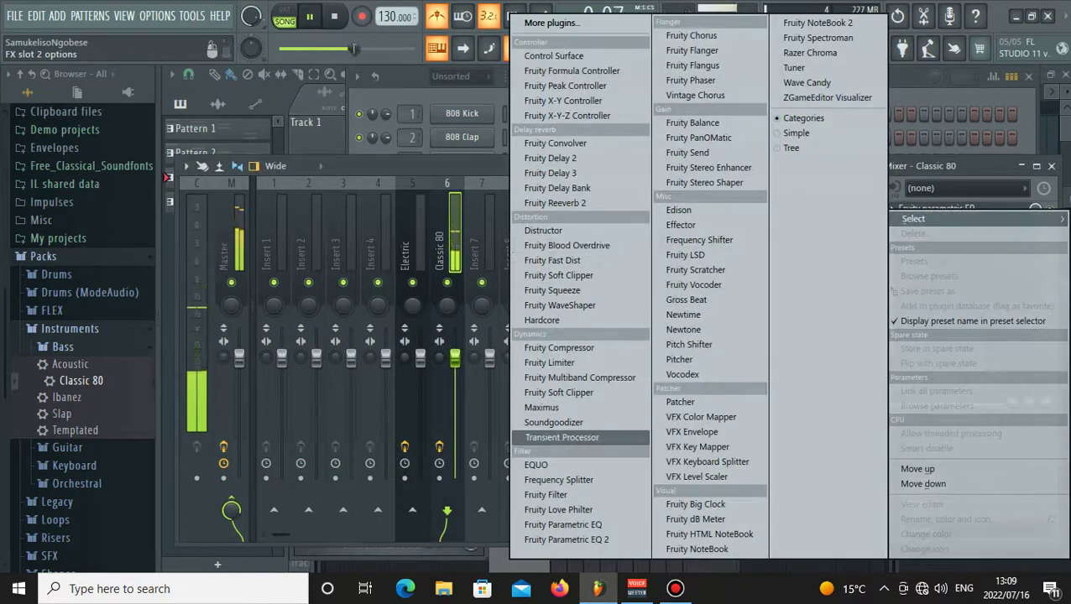
click(554, 423)
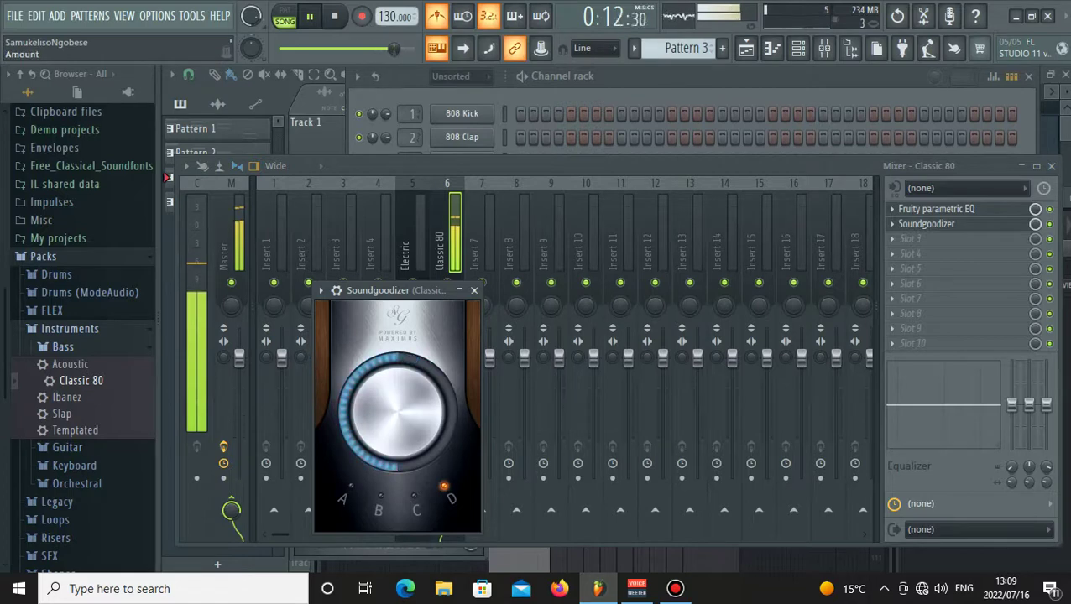
Open the Classic 80 channel's Pattern 3 notes in the piano roll from the channel rack.
click(672, 147)
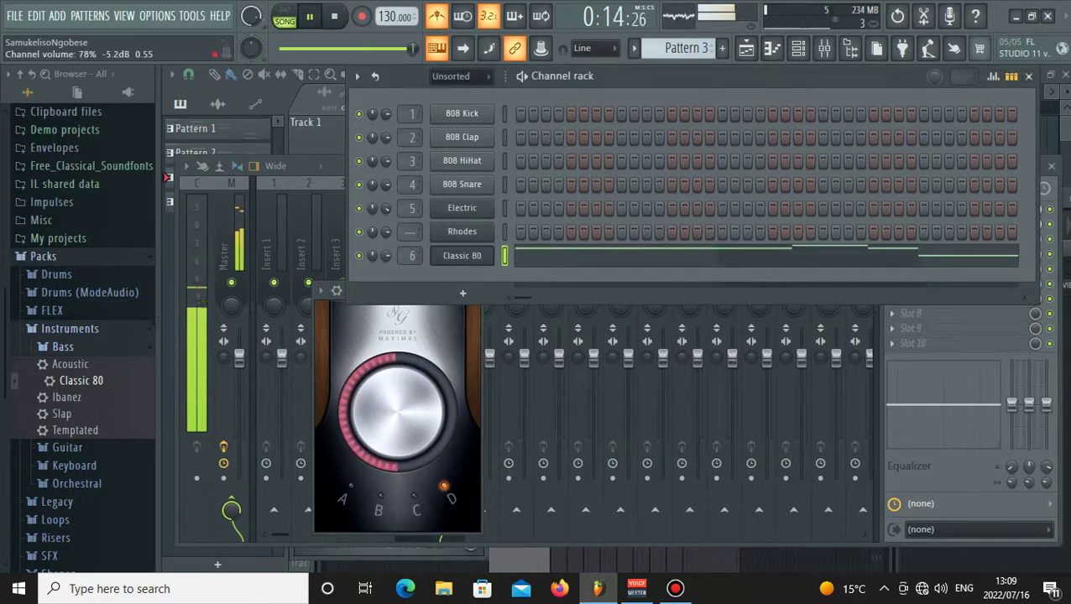
click(547, 257)
click(546, 258)
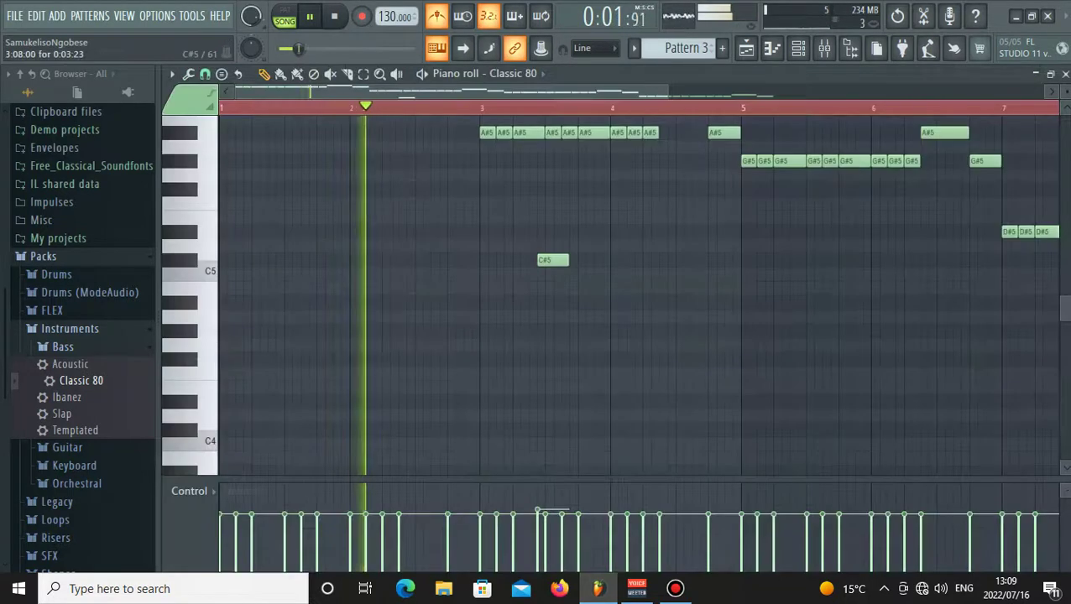
Delete the stray C#5 note in bar 3 and transpose the Classic 80 notes down one octave.
right_click(547, 258)
key(ctrl+Down)
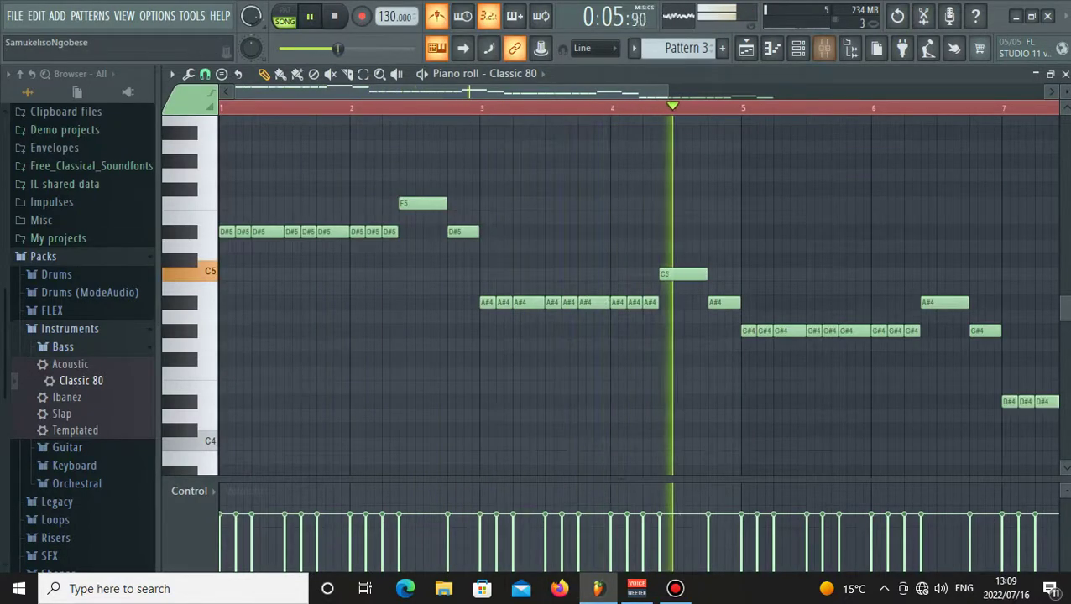
Clone the Classic 80 channel in the channel rack.
key(F6)
right_click(492, 250)
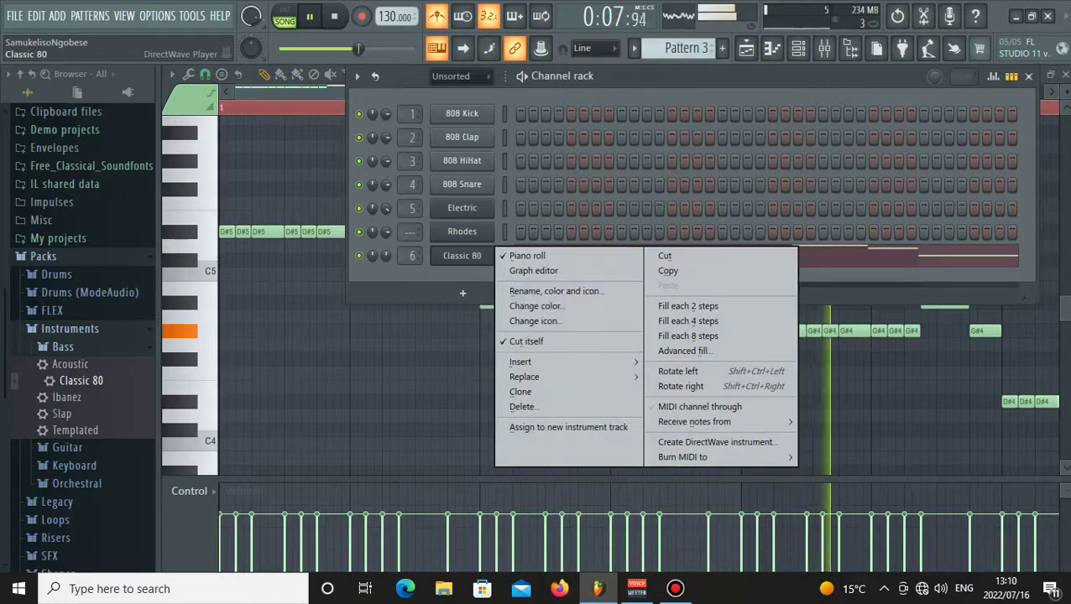
click(537, 392)
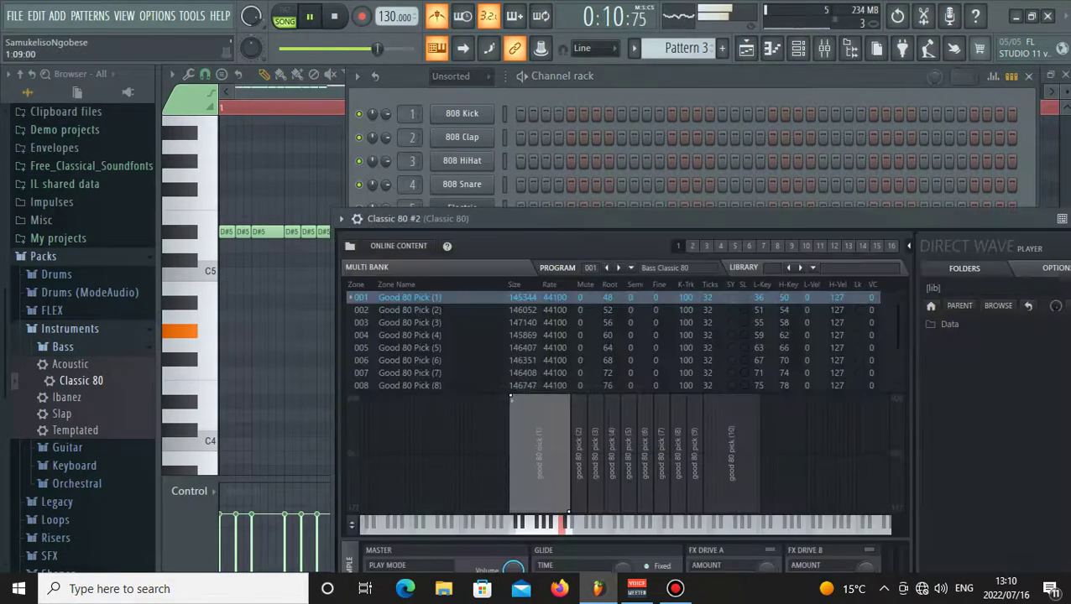
right_click(498, 252)
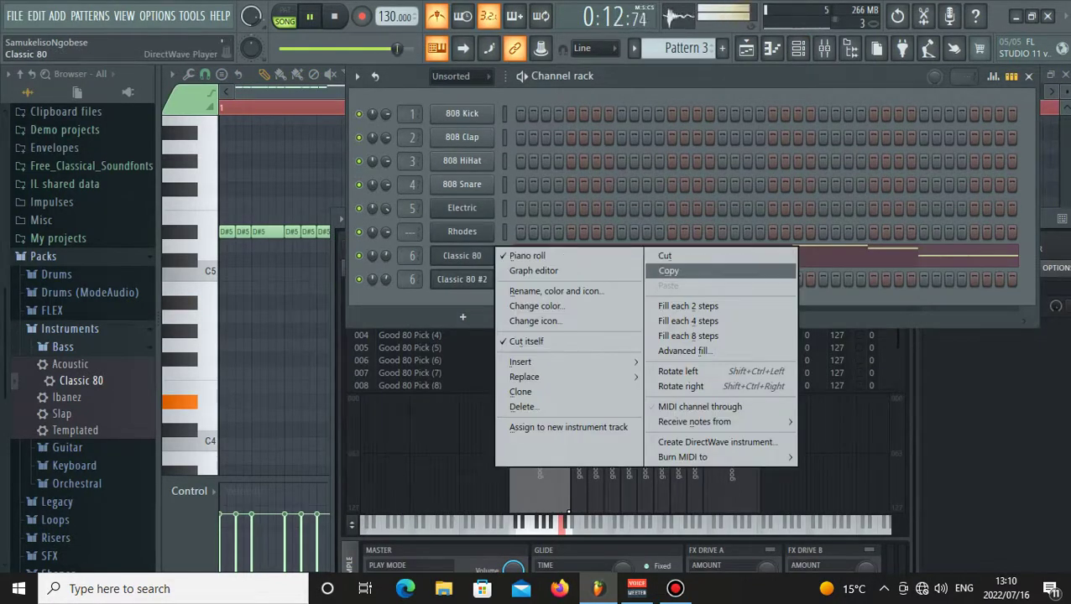
click(669, 270)
right_click(496, 274)
click(668, 309)
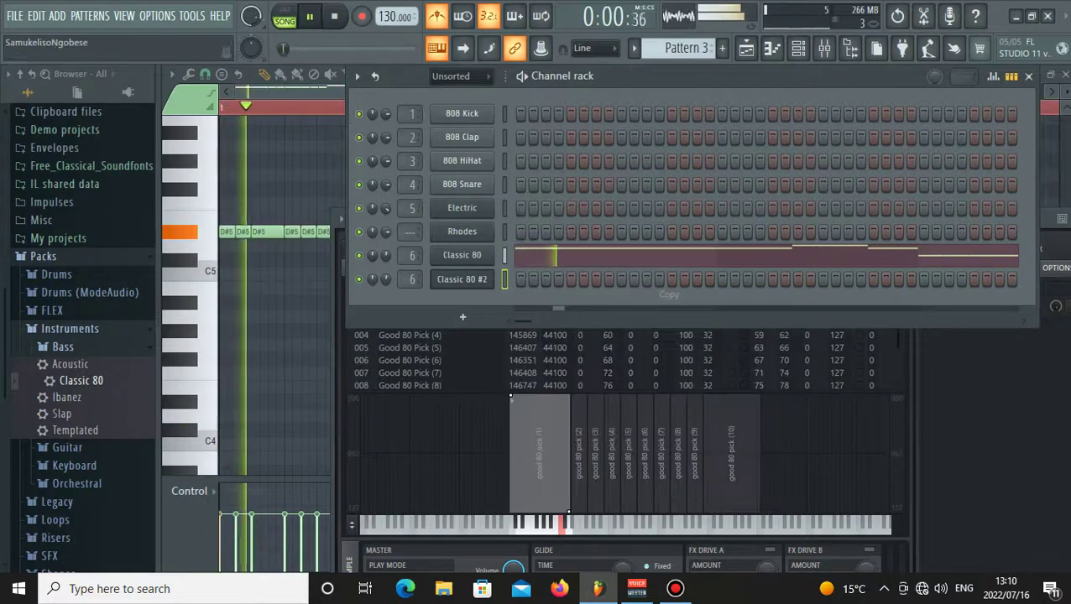
Copy the Classic 80 notes into the Classic 80 #2 channel and transpose the copied notes up one octave.
right_click(498, 254)
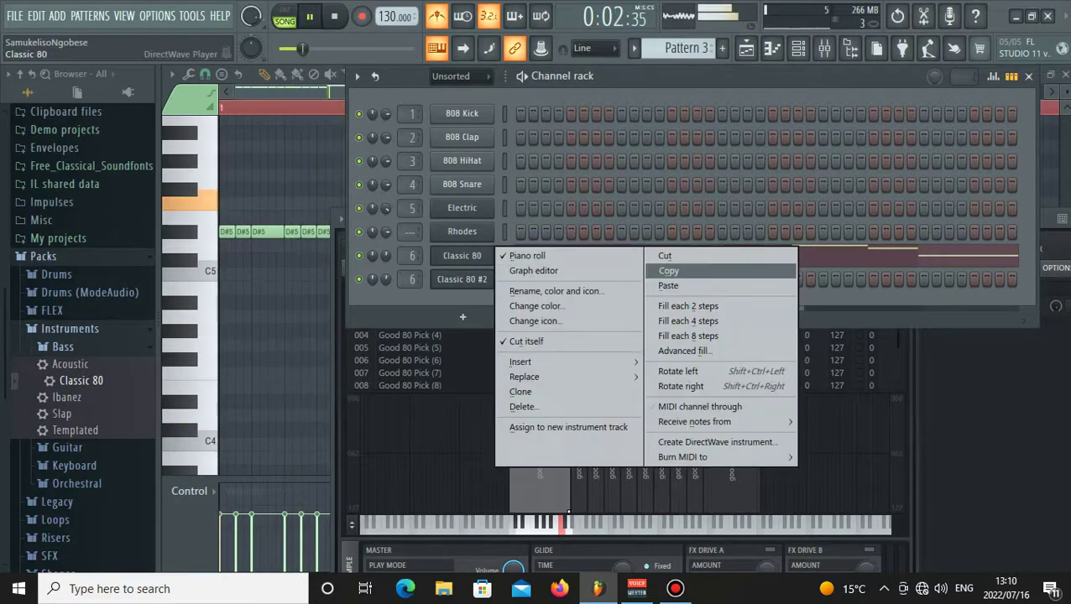
click(669, 271)
right_click(497, 277)
click(668, 311)
click(671, 278)
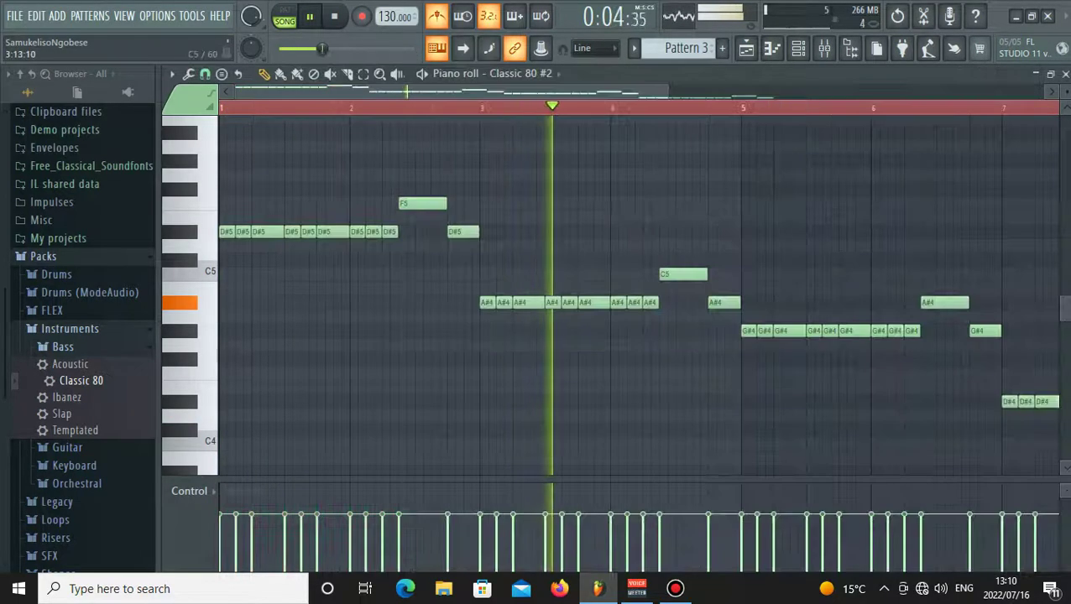
Adjust the Classic 80 #2 channel volume and route the channel to mixer insert 7.
click(798, 48)
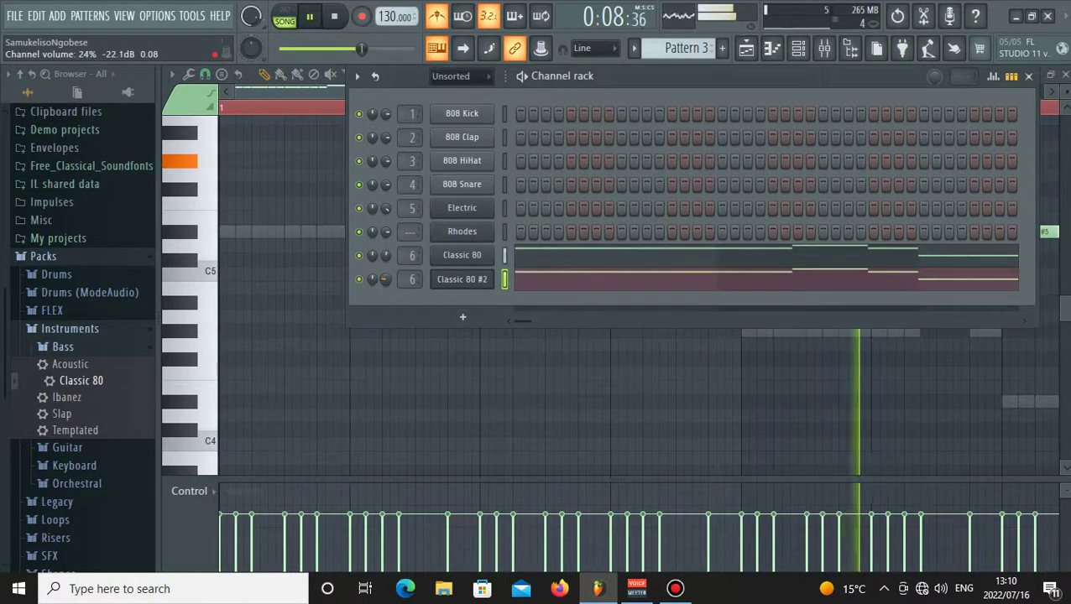
drag(385, 279, 385, 258)
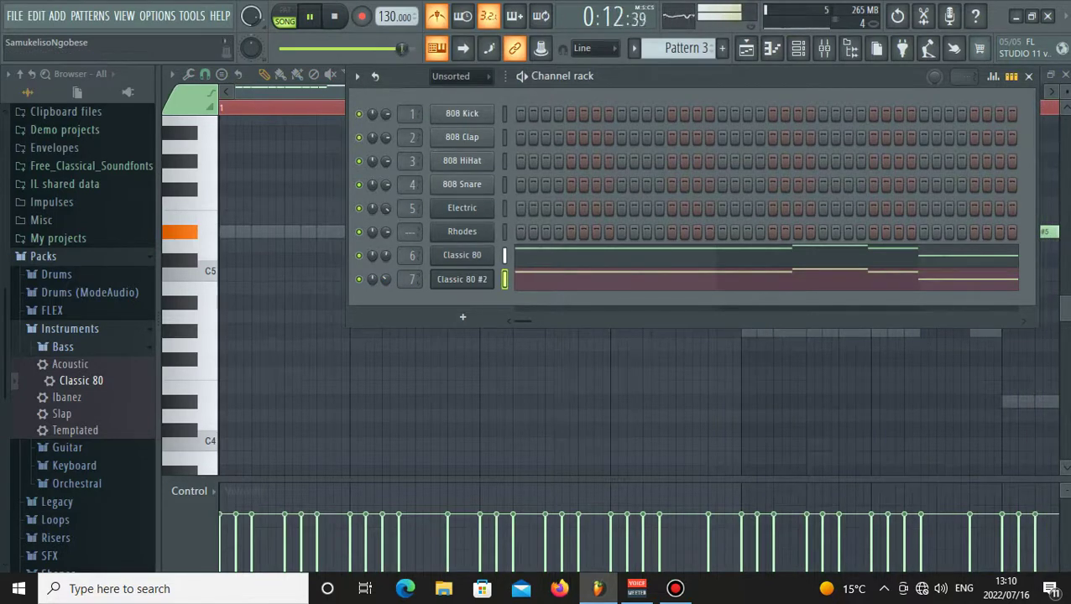
click(63, 346)
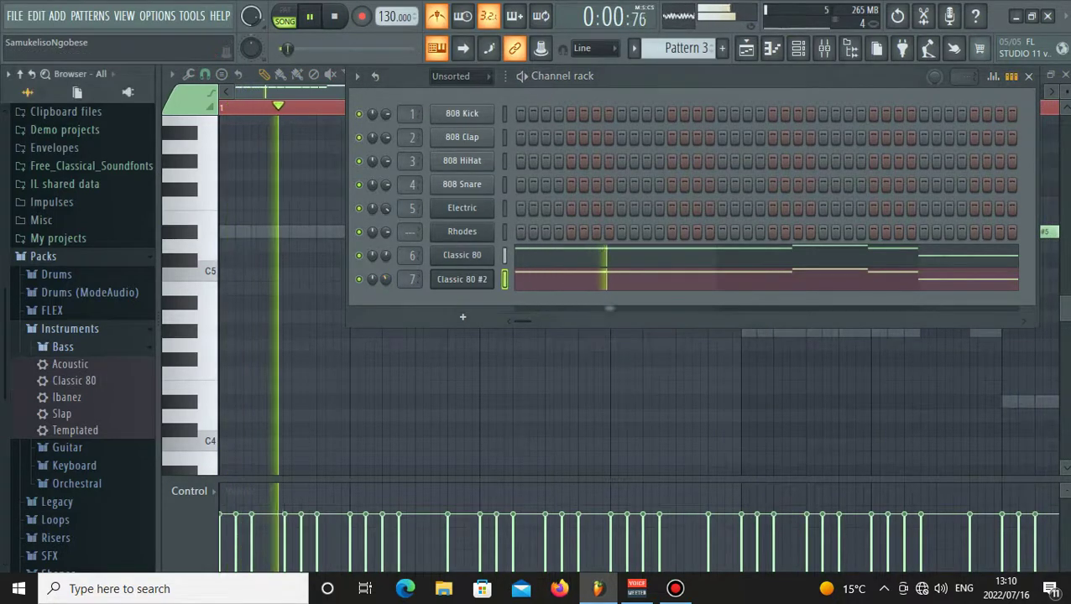
Load Fruity Parametric EQ 2 into slot 1 of the Classic 80 #2 mixer track and adjust its curve.
click(461, 279)
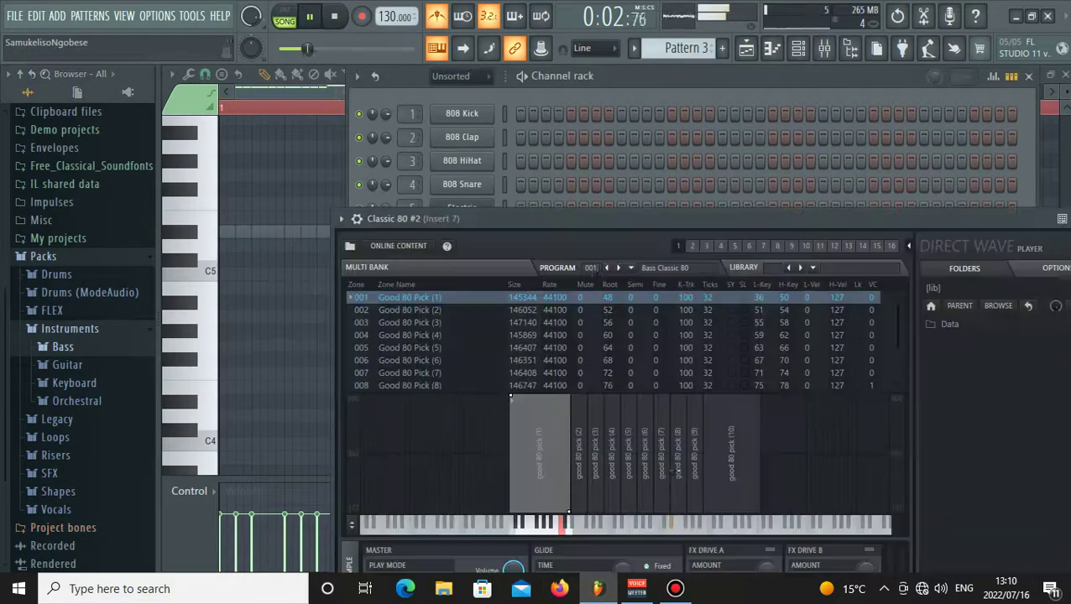
click(341, 218)
click(598, 267)
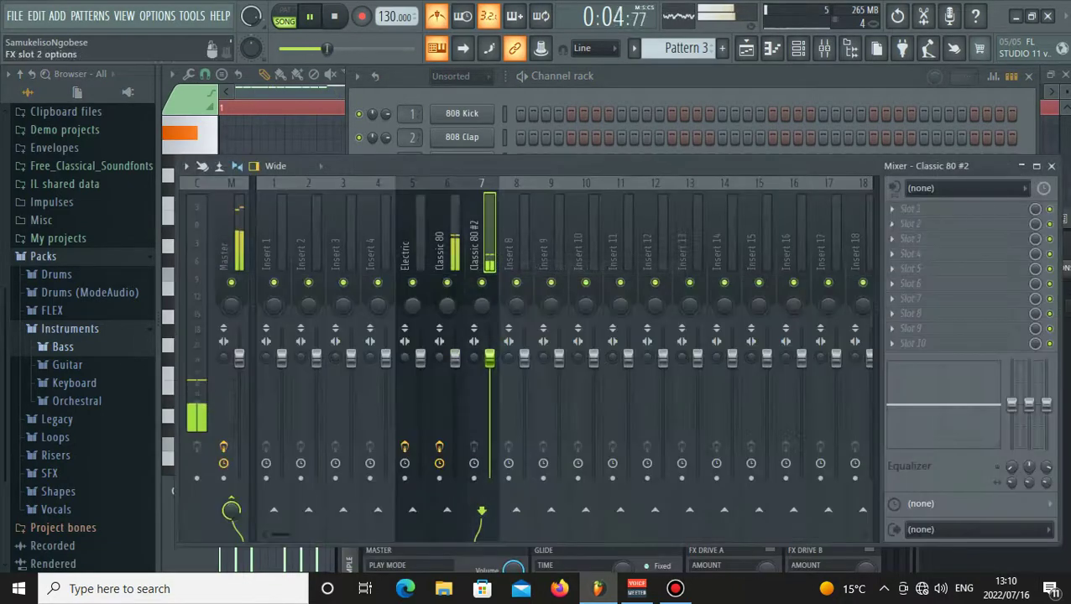
click(923, 209)
click(566, 539)
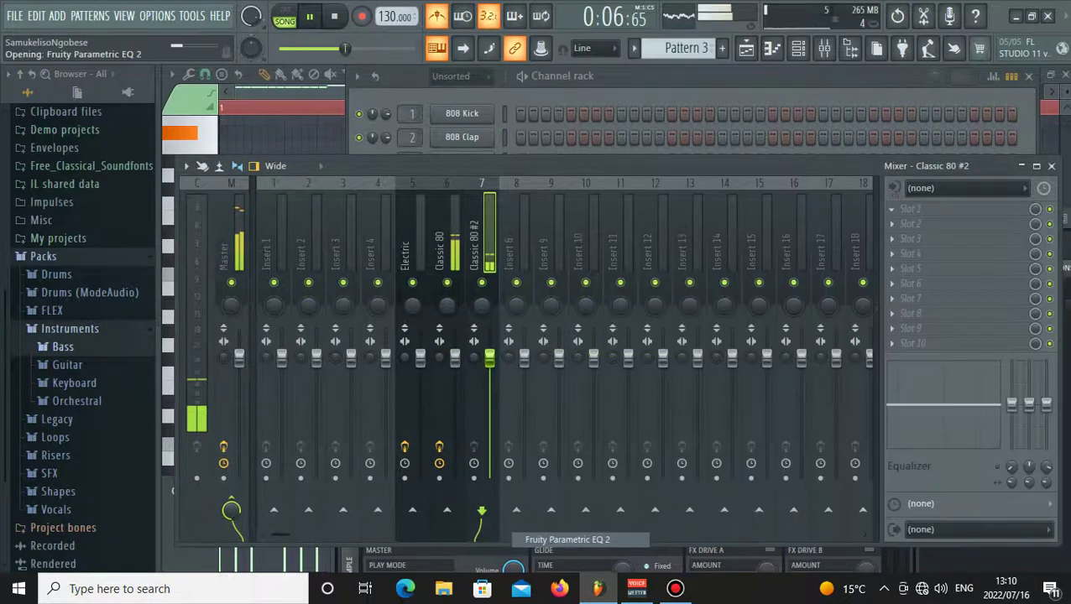
drag(503, 280, 417, 361)
click(717, 147)
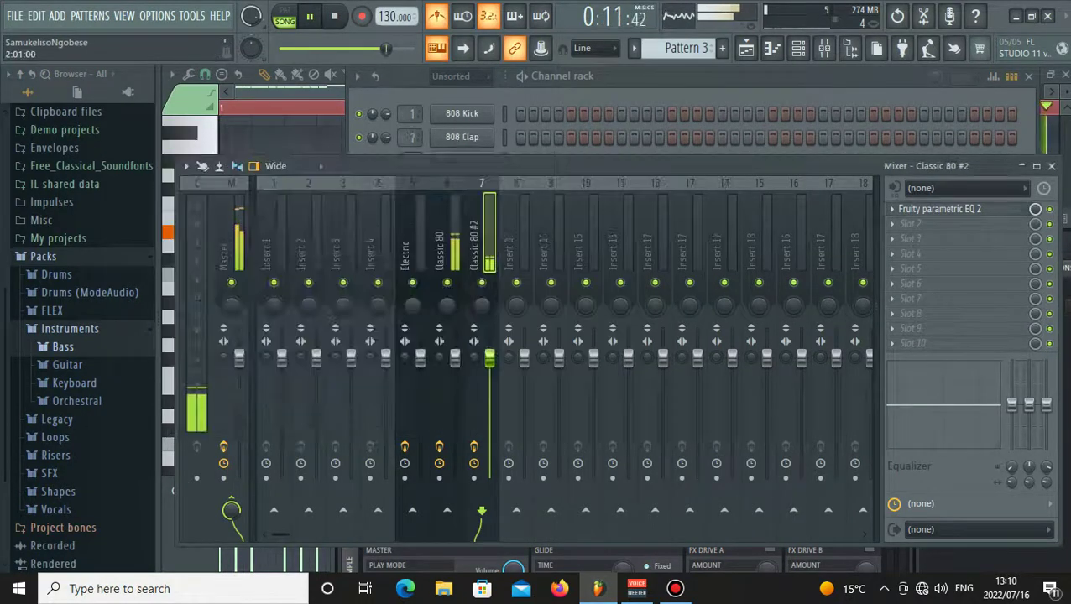
Stop playback and replace the 808 Kick channel's sample with 707 Kick from the Drums pack's Kicks folder.
click(637, 77)
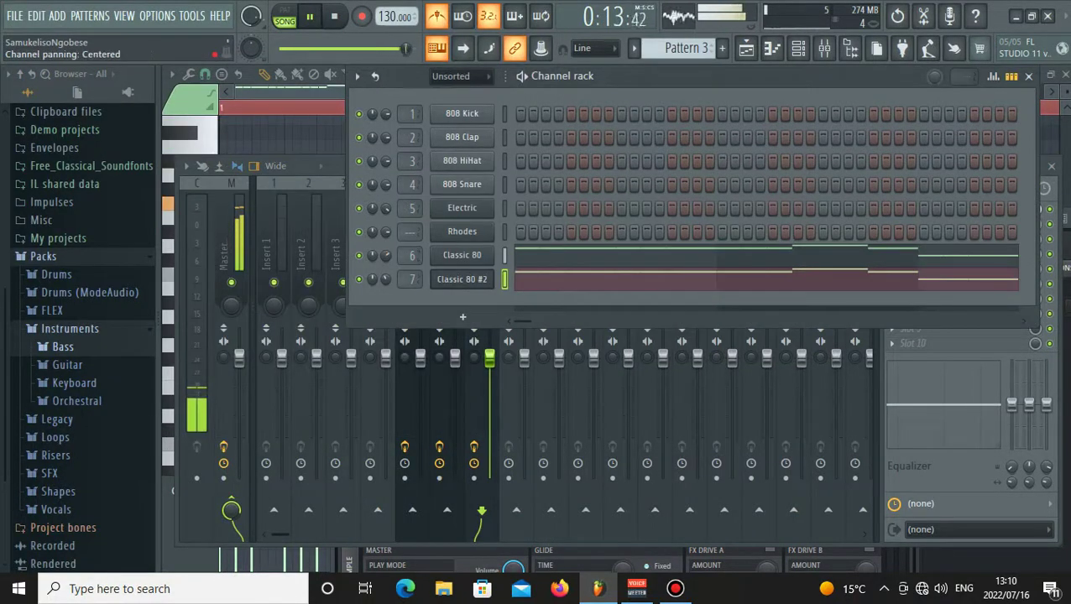
key(F9)
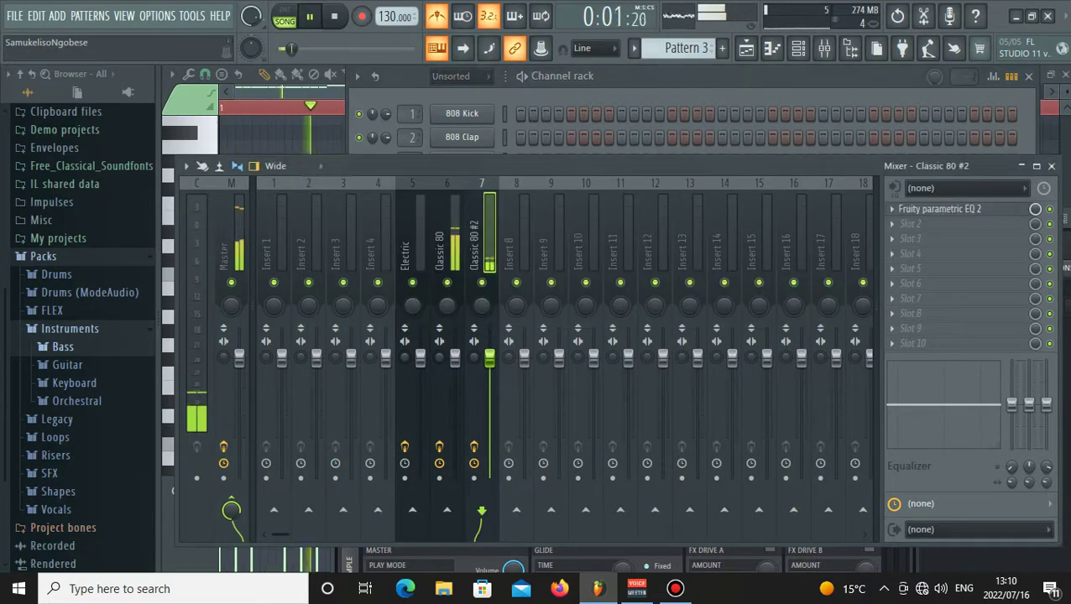
click(64, 348)
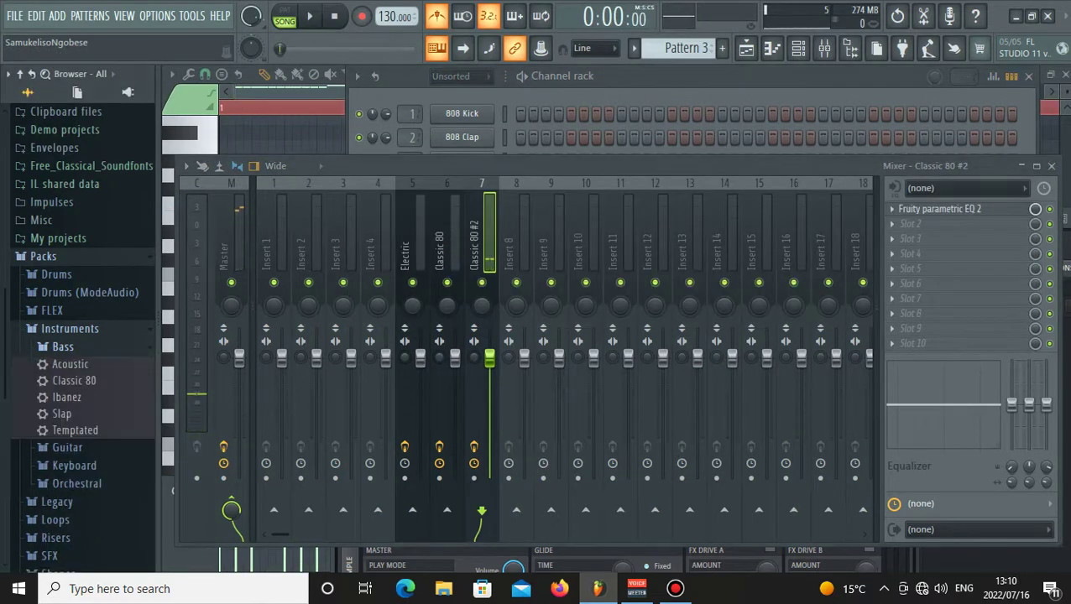
click(70, 329)
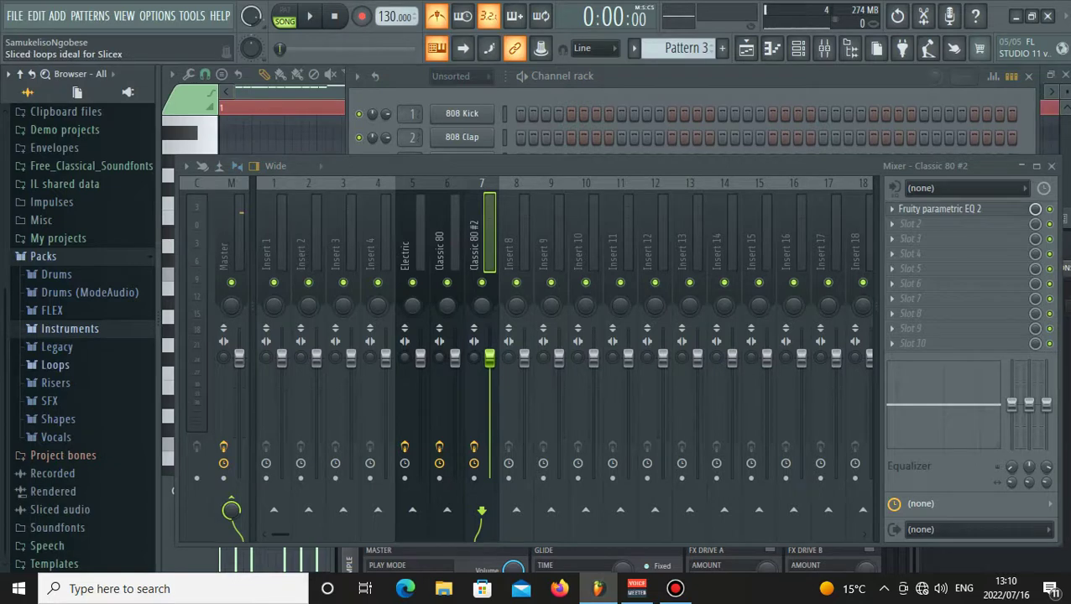
click(57, 274)
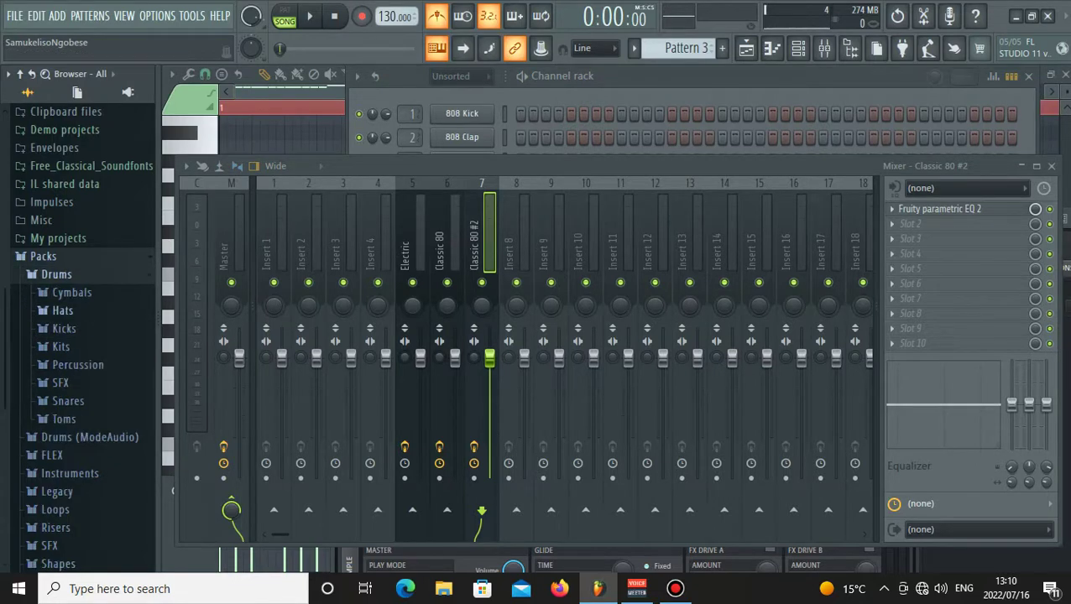
click(63, 329)
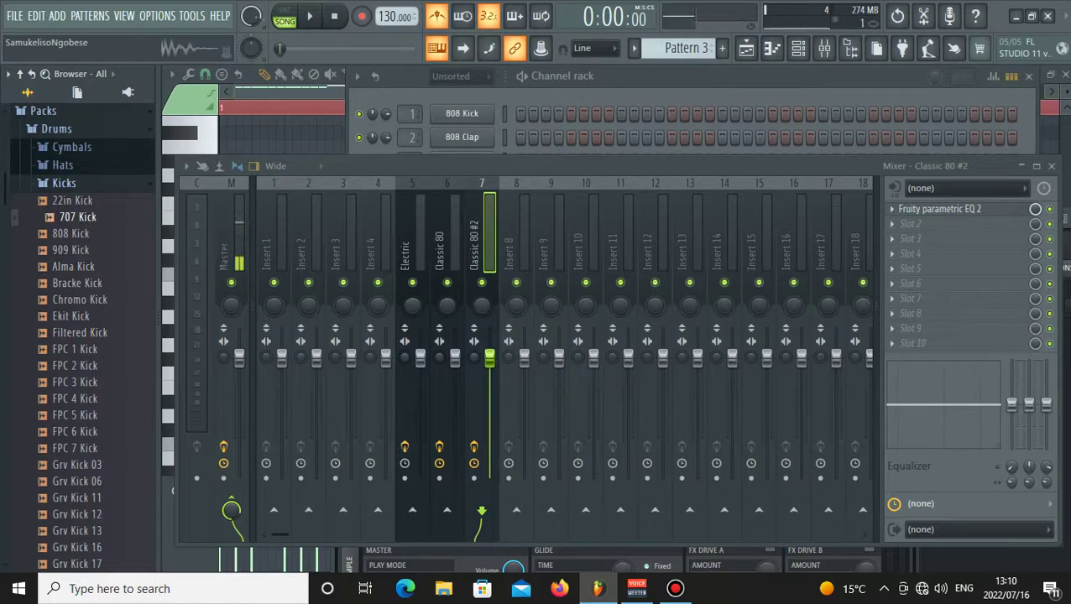
drag(470, 156, 461, 114)
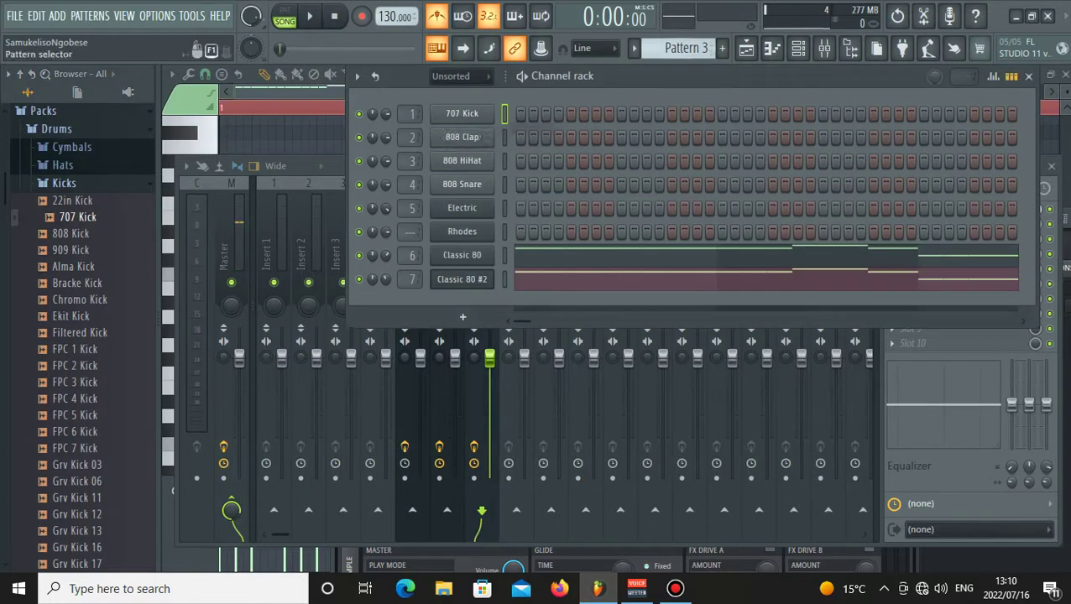
Select Pattern 6, fill the 707 Kick channel on every fourth step, and play the song.
scroll(684, 49, down, 3)
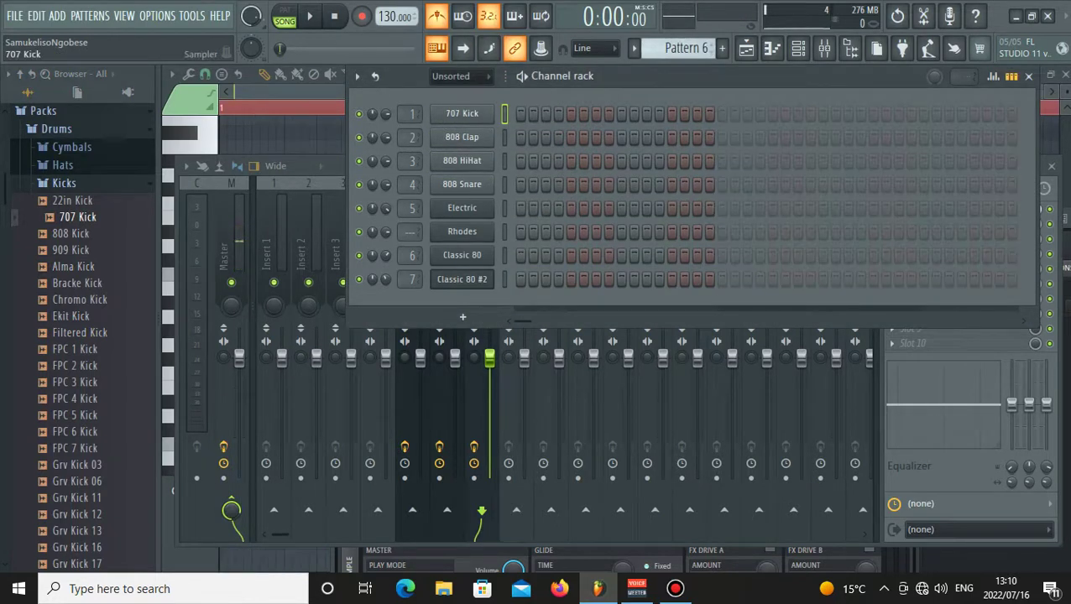
right_click(461, 113)
click(688, 179)
key(space)
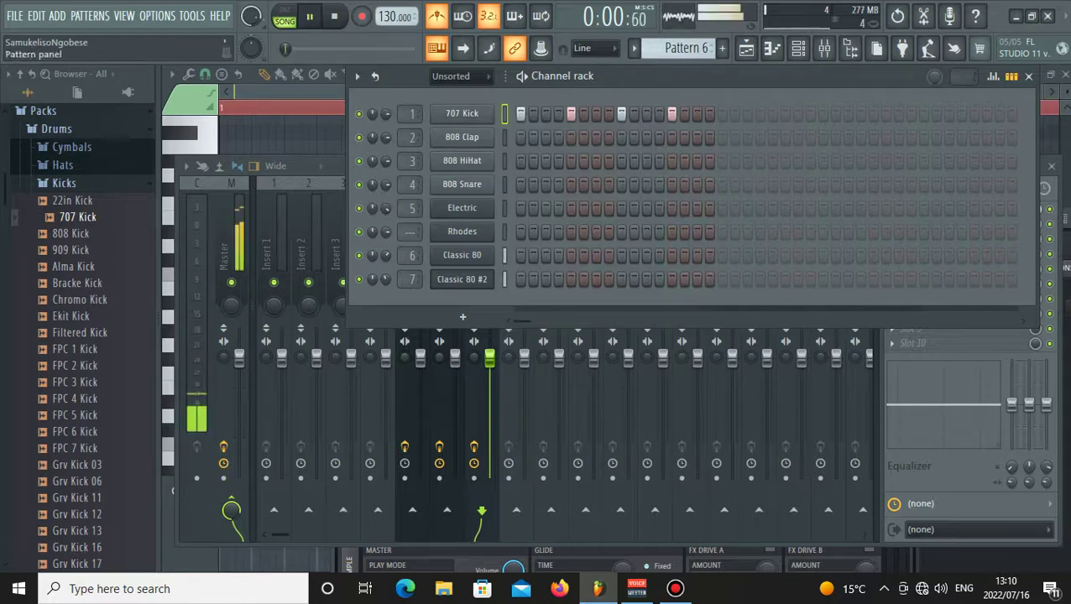
Place Pattern 6 at bar 1 of Track 4 in the playlist and restart playback.
click(745, 48)
drag(433, 271, 380, 271)
key(space)
key(space)
key(space)
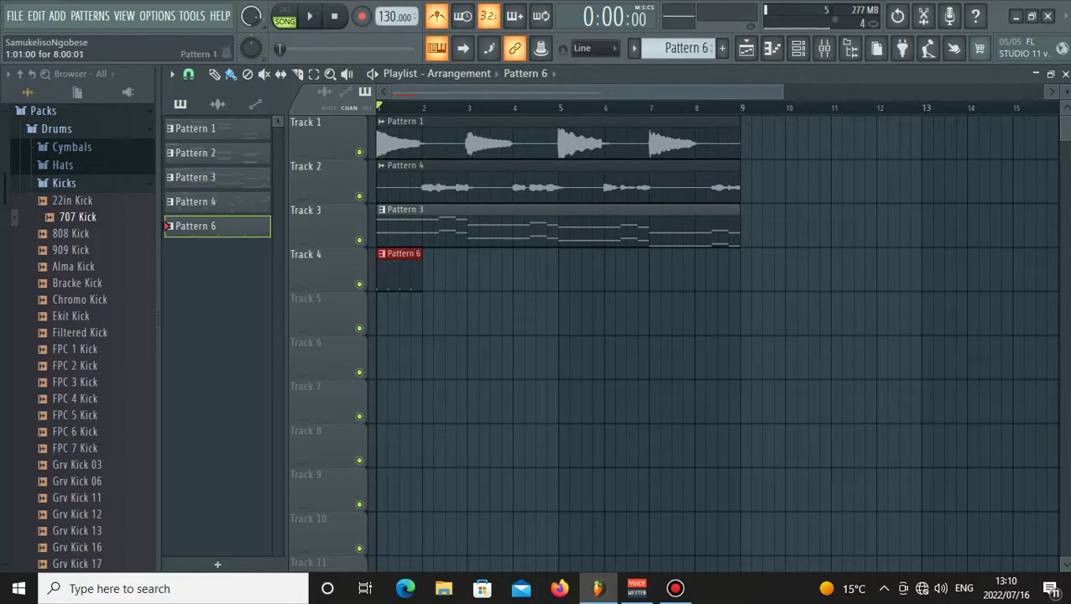
Reduce the 707 Kick hits to steps 1 and 9, and duplicate the Pattern 6 clip along Track 4 up to bar 9.
click(798, 48)
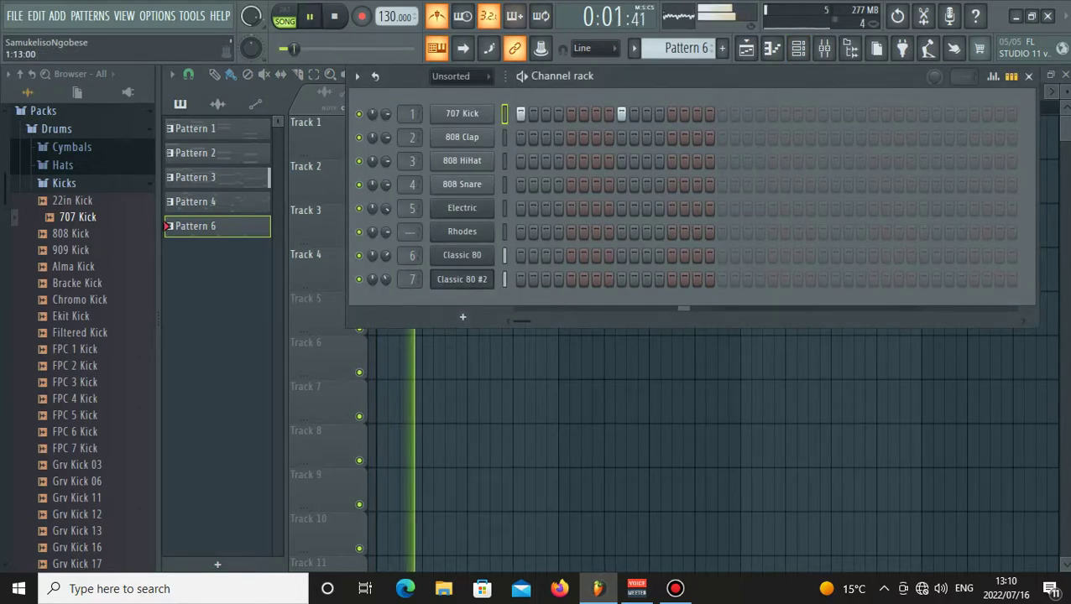
key(ctrl+b)
key(ctrl+b)
key(ctrl+b)
key(ctrl+b)
key(ctrl+b)
key(ctrl+b)
key(ctrl+b)
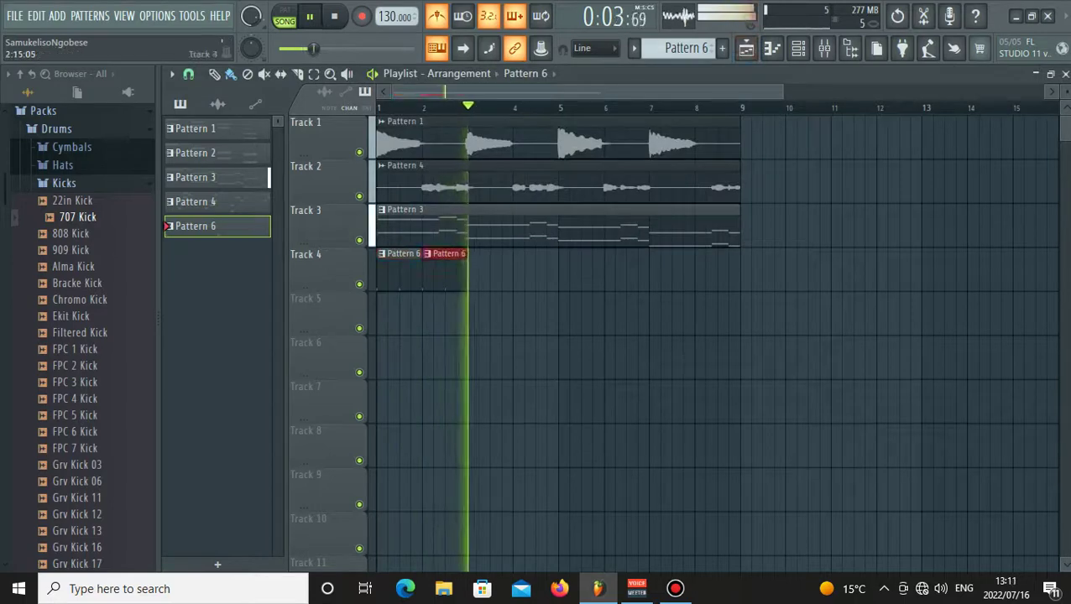
Load Soundgoodizer into slot 1 of mixer insert 1 for the 707 Kick channel.
key(F6)
key(F6)
key(F7)
key(F6)
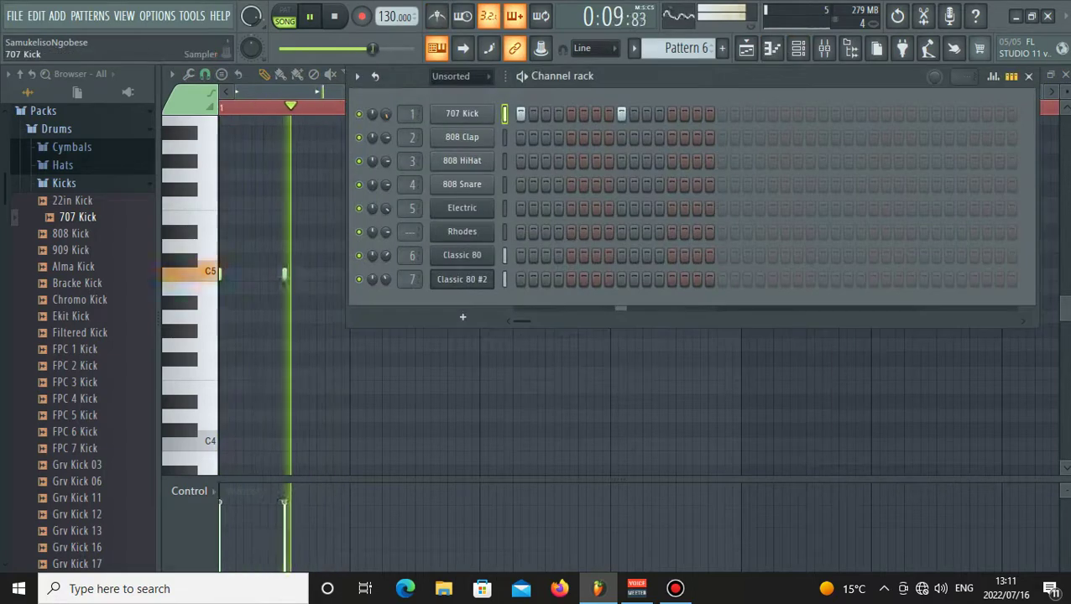
click(463, 113)
click(823, 49)
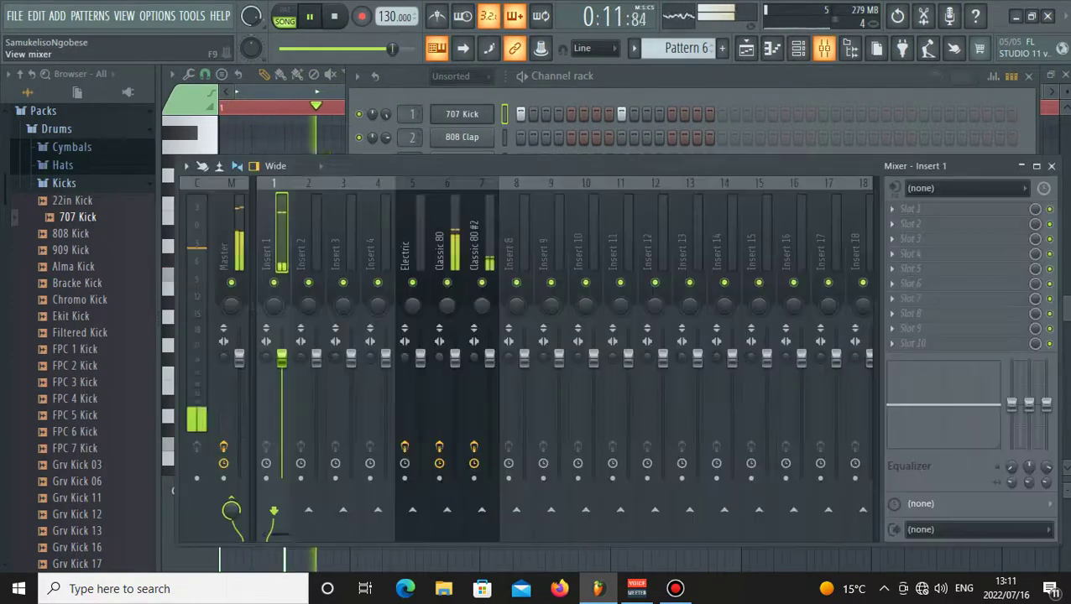
click(910, 209)
mouse_move(913, 218)
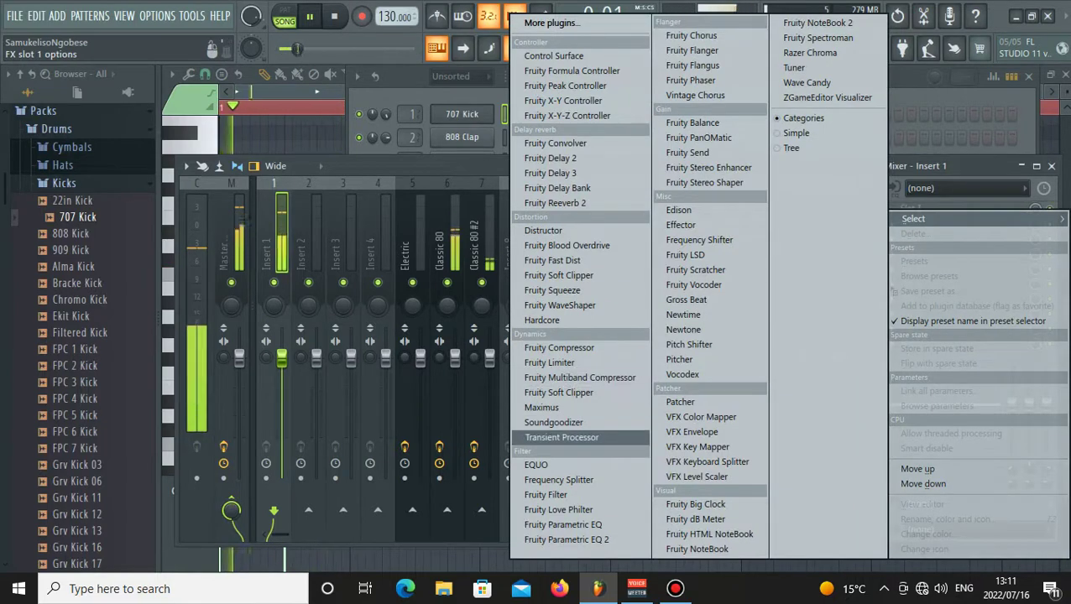
click(554, 422)
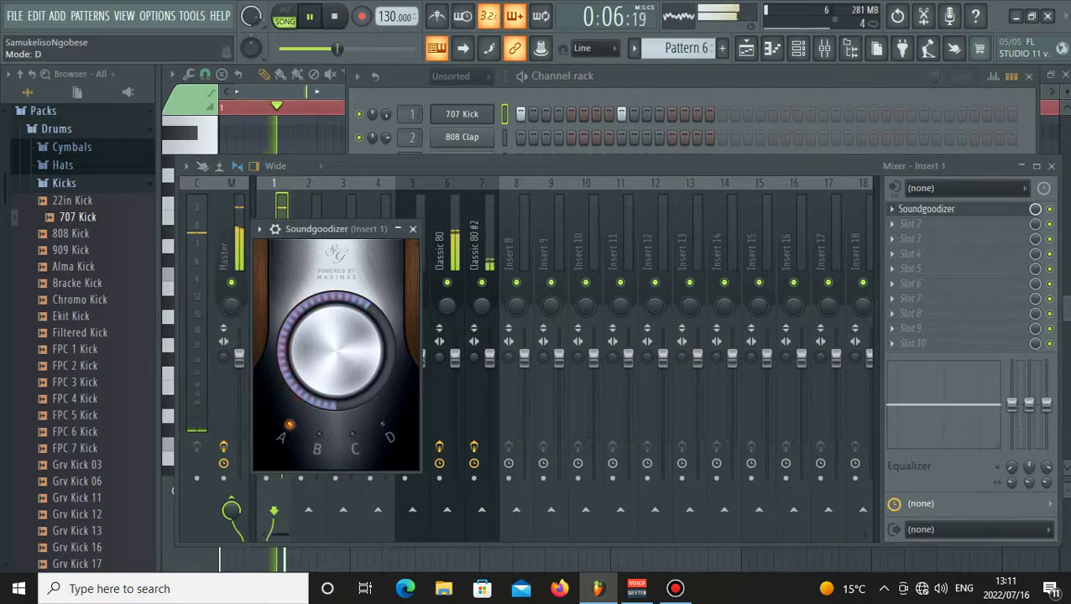
Check the playlist and mixer, and filter the channel rack to the Audio group.
key(F6)
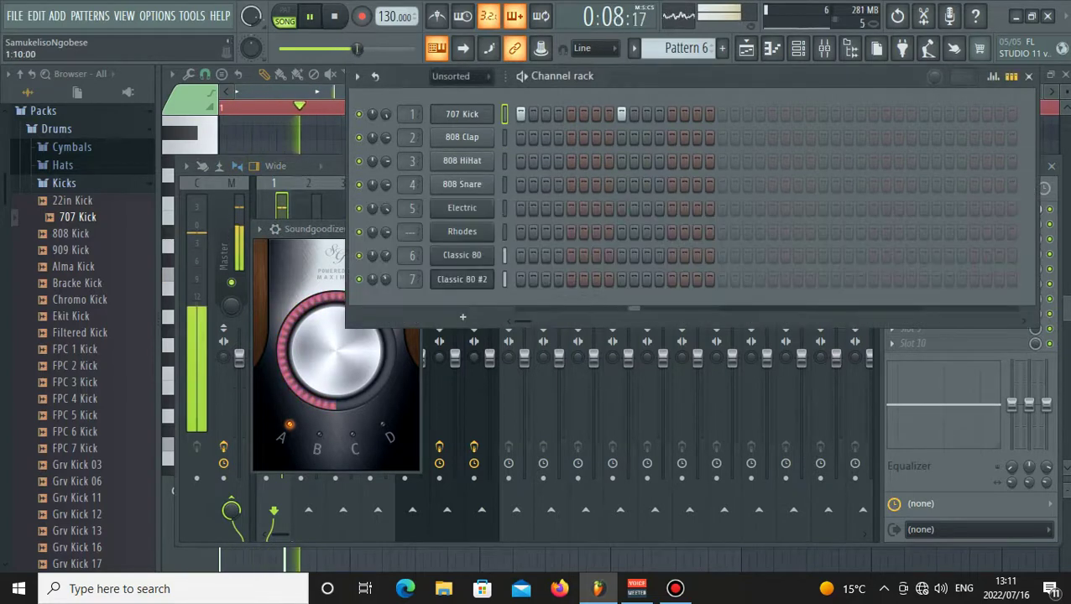
key(F5)
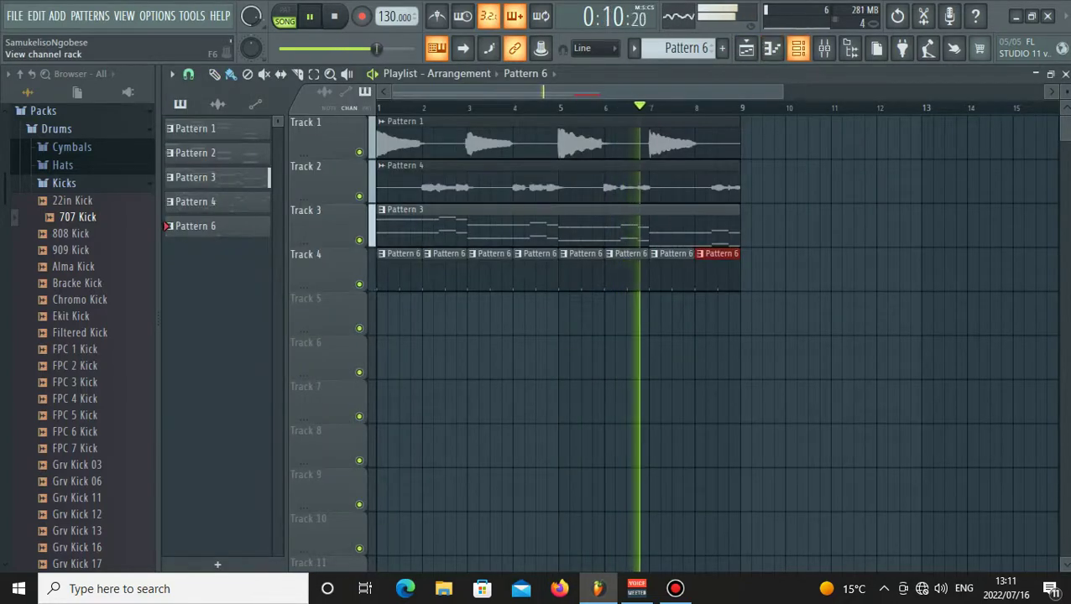
key(F9)
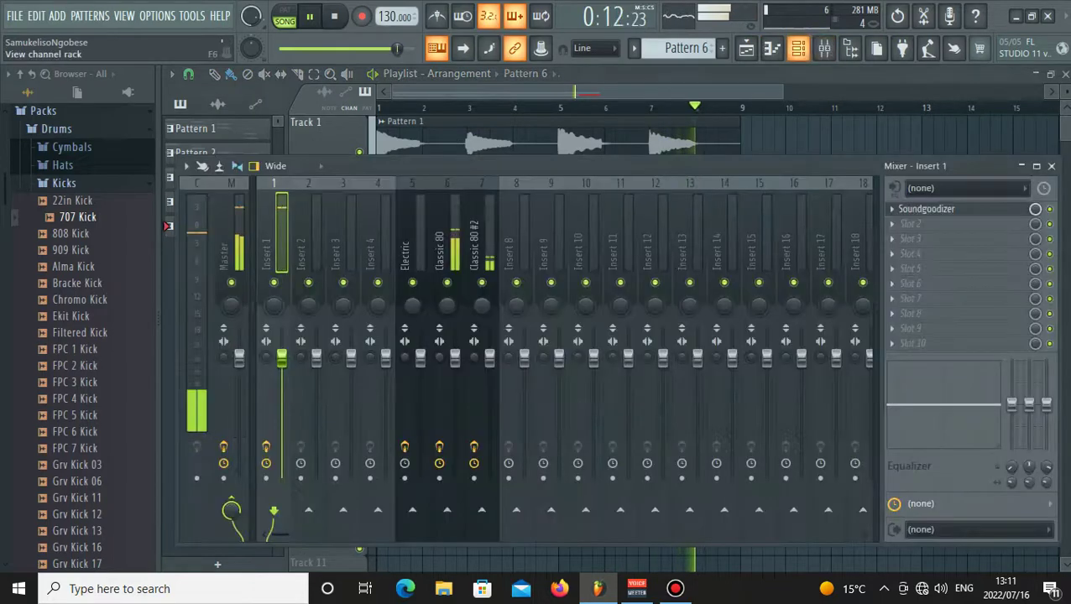
key(F6)
click(450, 76)
click(445, 110)
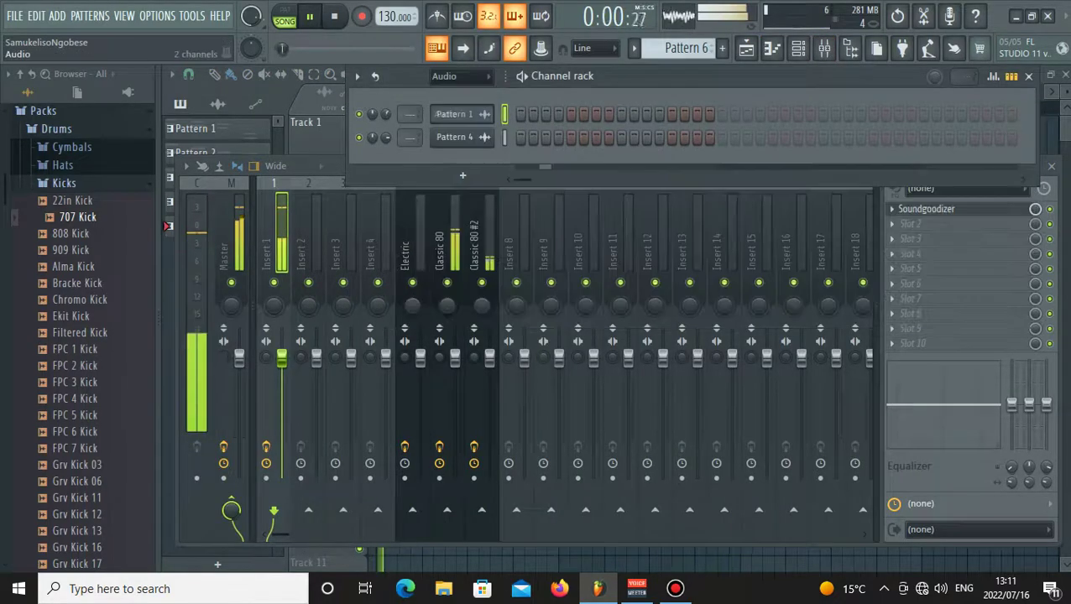
Browse the sample library to the Perc folder of the Major Static Afrobeat Drum Kit 2021.
click(80, 300)
click(64, 183)
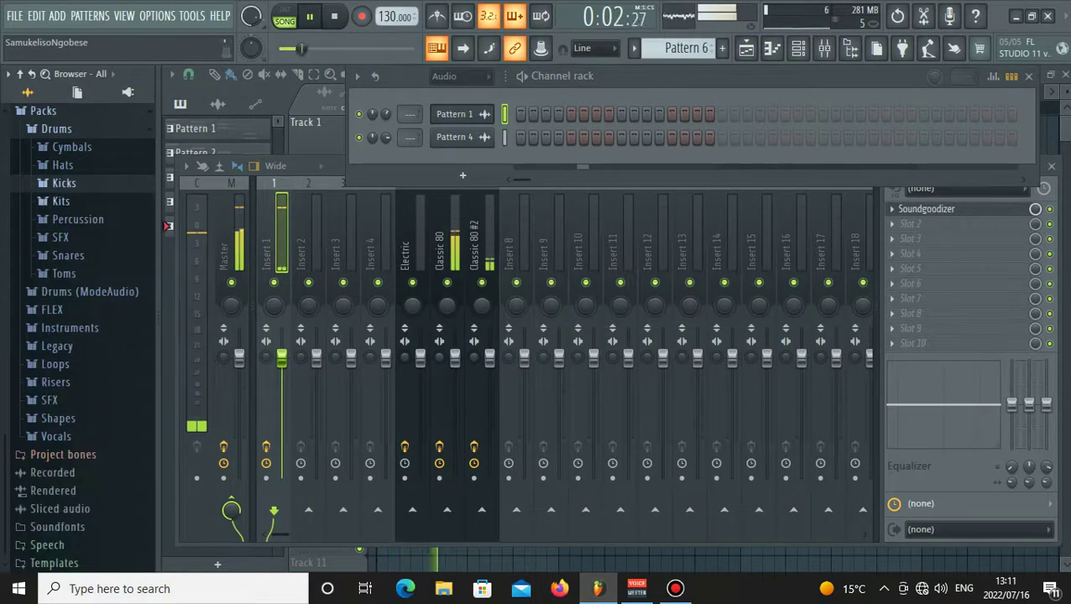
click(78, 219)
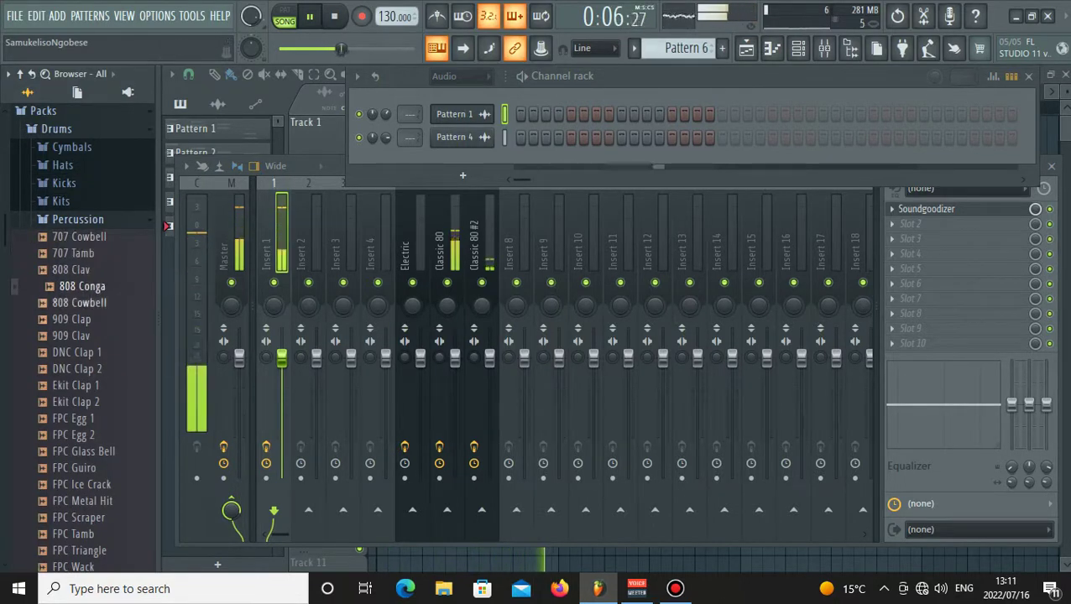
scroll(83, 290, up, 5)
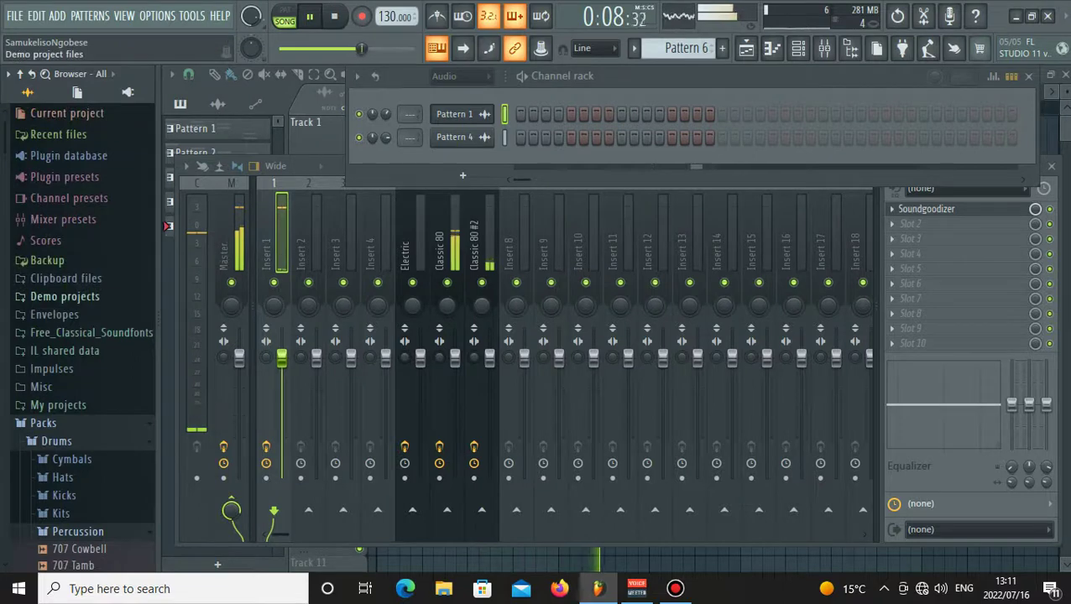
click(90, 333)
click(97, 369)
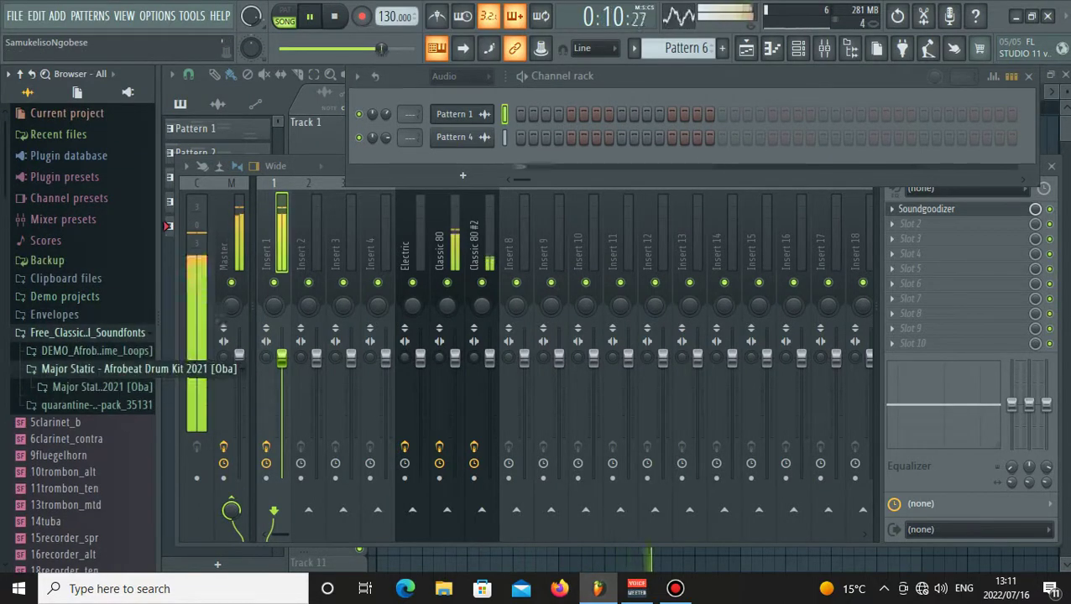
click(96, 387)
click(74, 492)
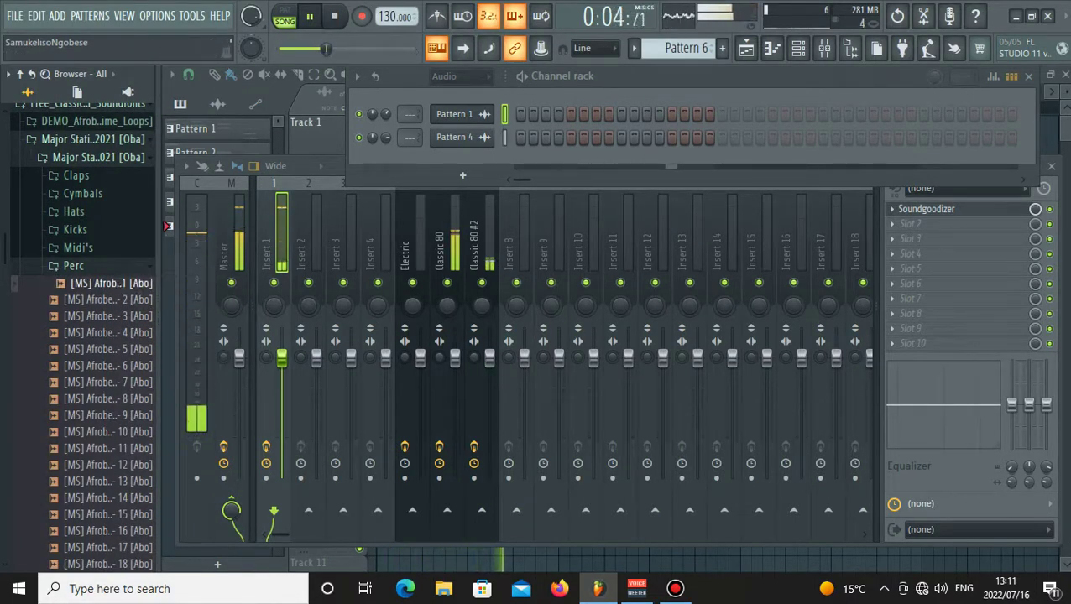
Show the Unsorted channels, replace the 808 Clap sample with Afrobeat Perc - 1, and place its hit on step 7.
click(458, 75)
click(450, 128)
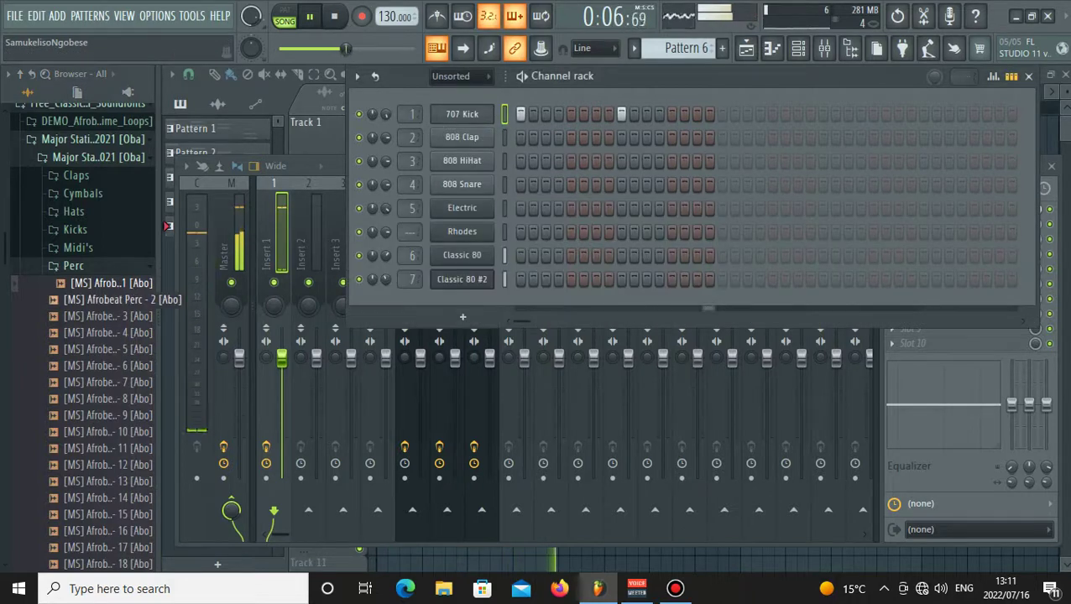
drag(129, 282, 461, 137)
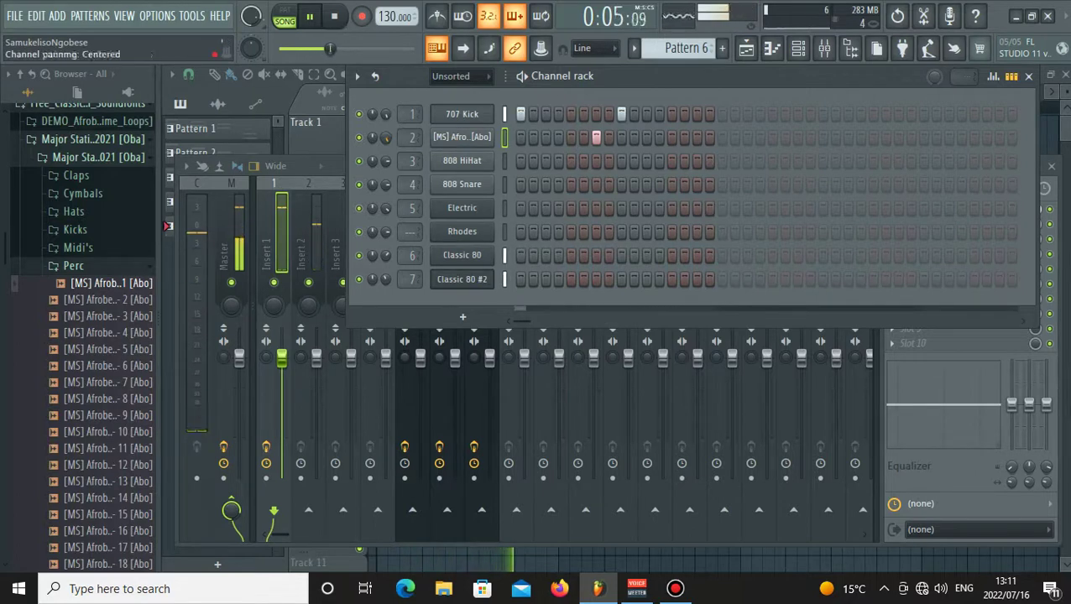
Audition more Afrobeat percussion samples, then replace 808 HiHat with Afrobeat Perc - 13 and place its hit on step 5.
click(109, 317)
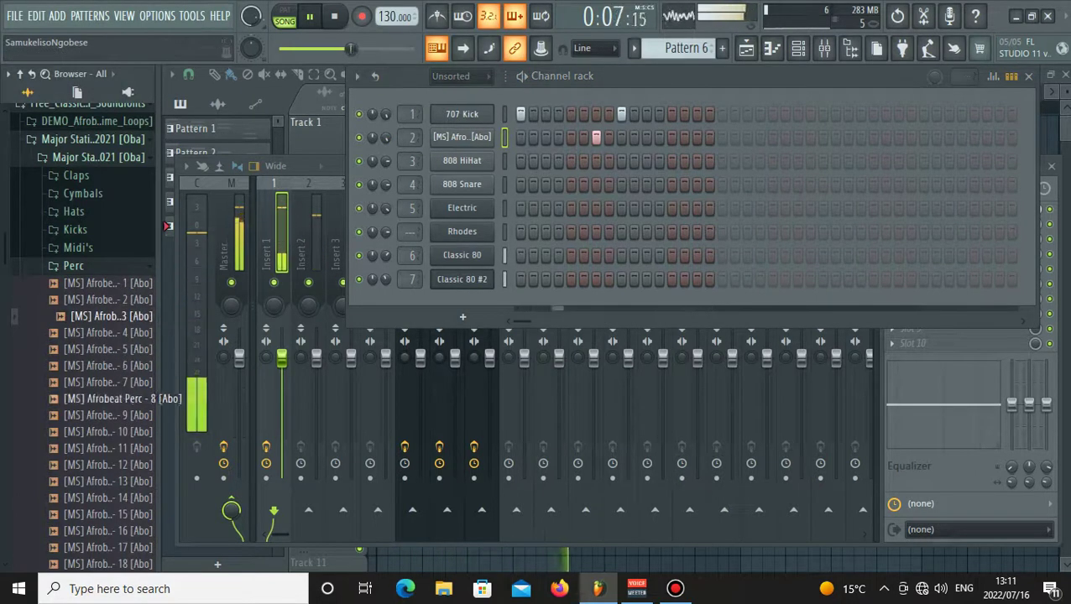
click(117, 448)
click(109, 481)
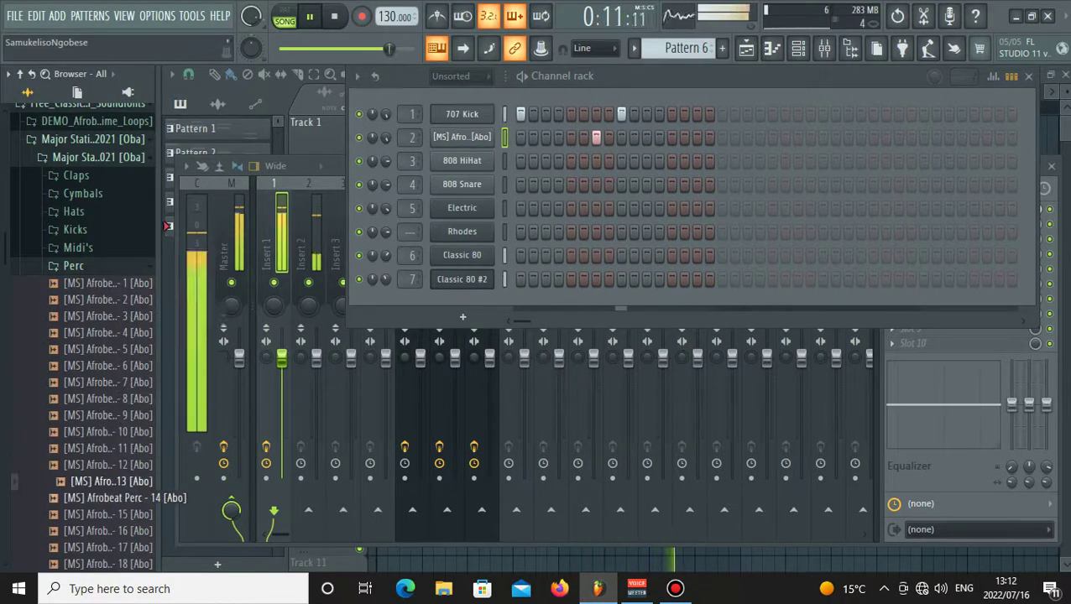
drag(113, 481, 449, 163)
click(558, 161)
click(546, 161)
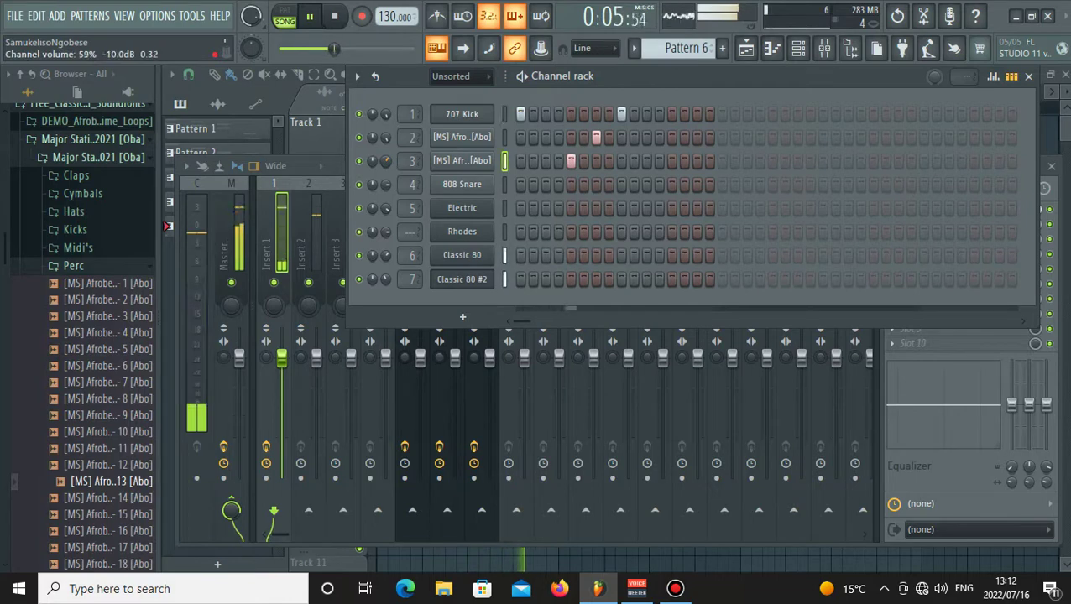
Replace the 808 Snare sample with Afrobeat Hat - 8 from the Hats folder and fill its channel every 2 steps.
click(74, 266)
click(74, 212)
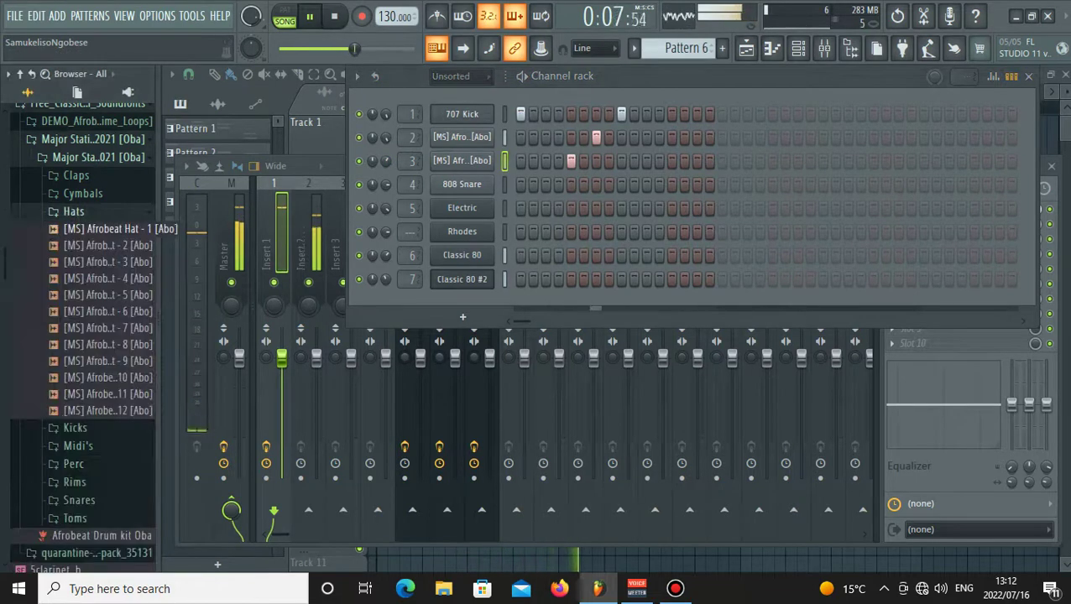
click(109, 361)
drag(113, 345, 461, 185)
right_click(462, 186)
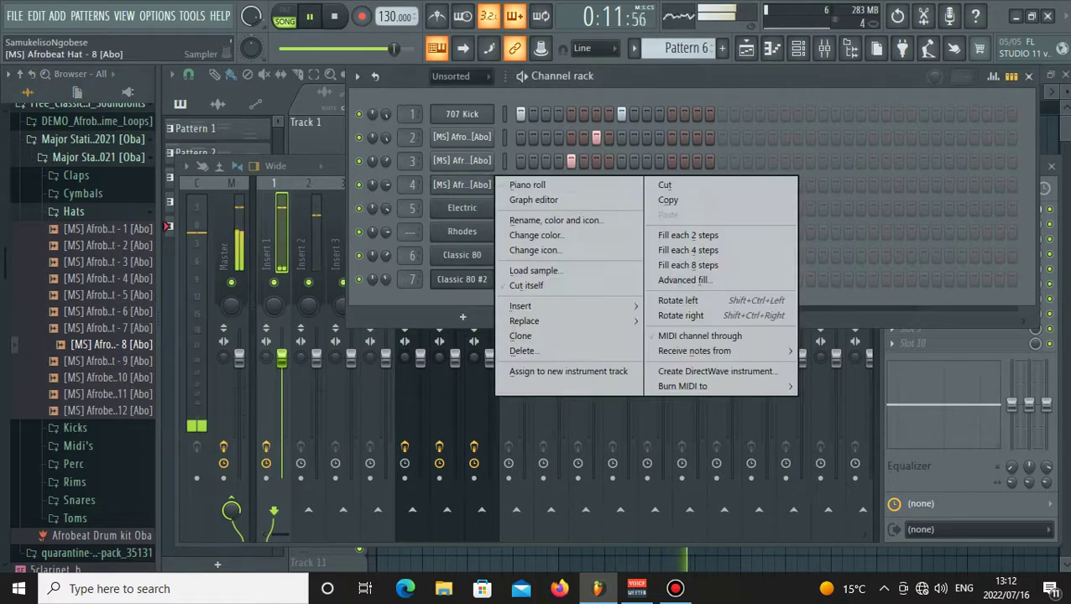
click(688, 235)
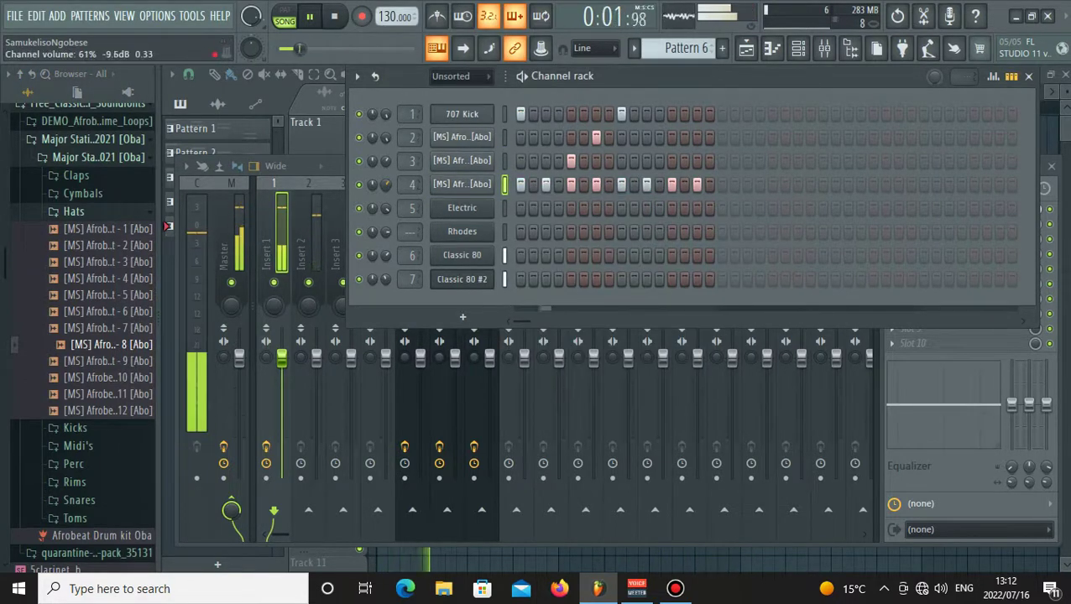
Clone the 707 Kick channel and copy the original's step sequence into the clone.
right_click(462, 114)
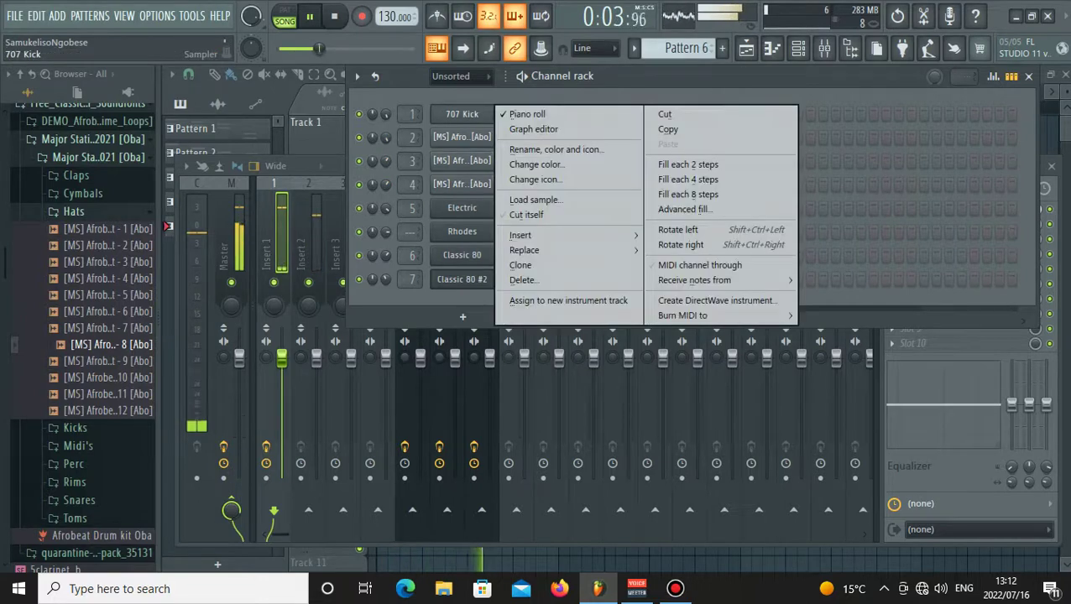
click(522, 265)
right_click(461, 114)
click(668, 129)
right_click(462, 138)
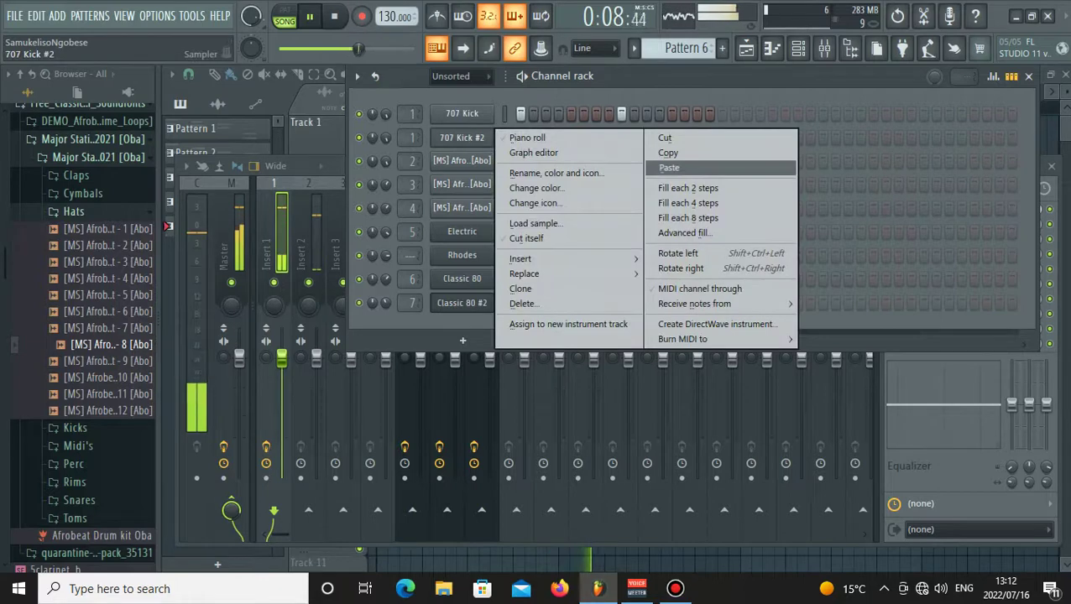
click(668, 168)
click(462, 138)
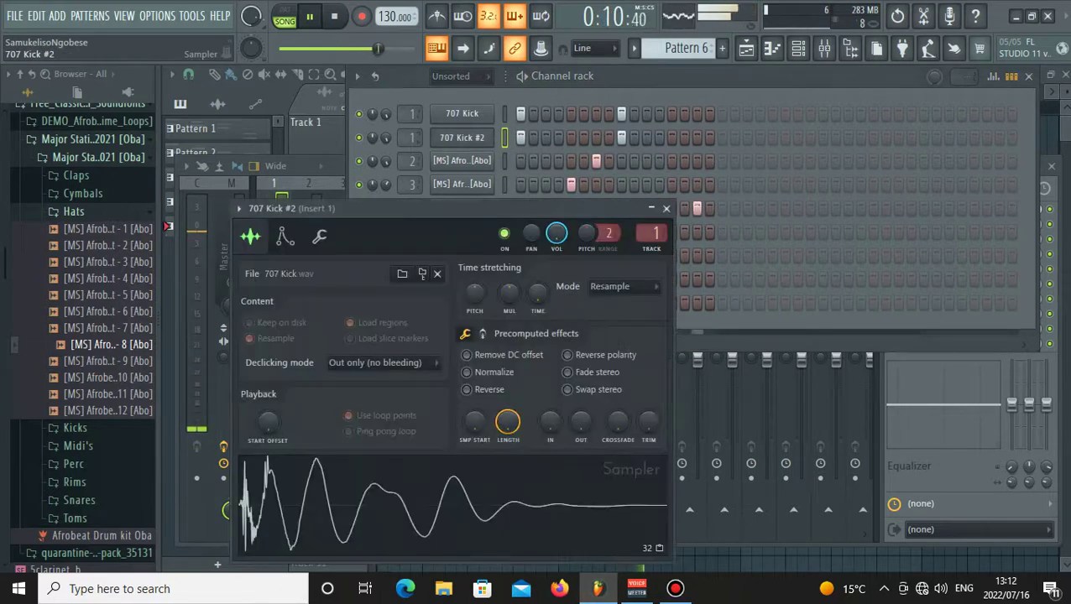
click(667, 208)
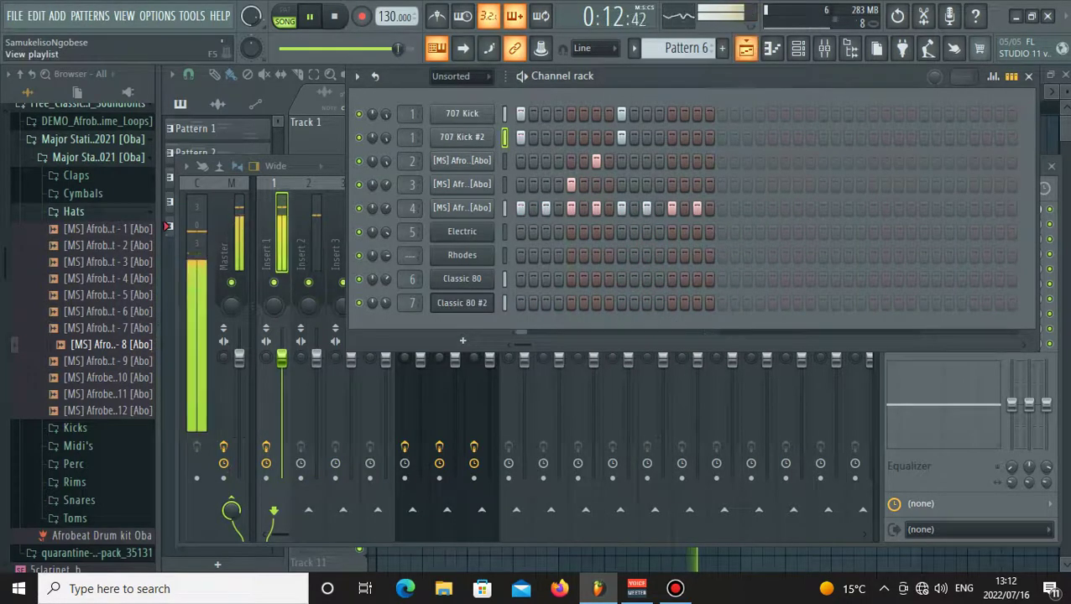
Try adding Afrobeat Perc - 17 as a new channel with a hit on step 15.
click(747, 49)
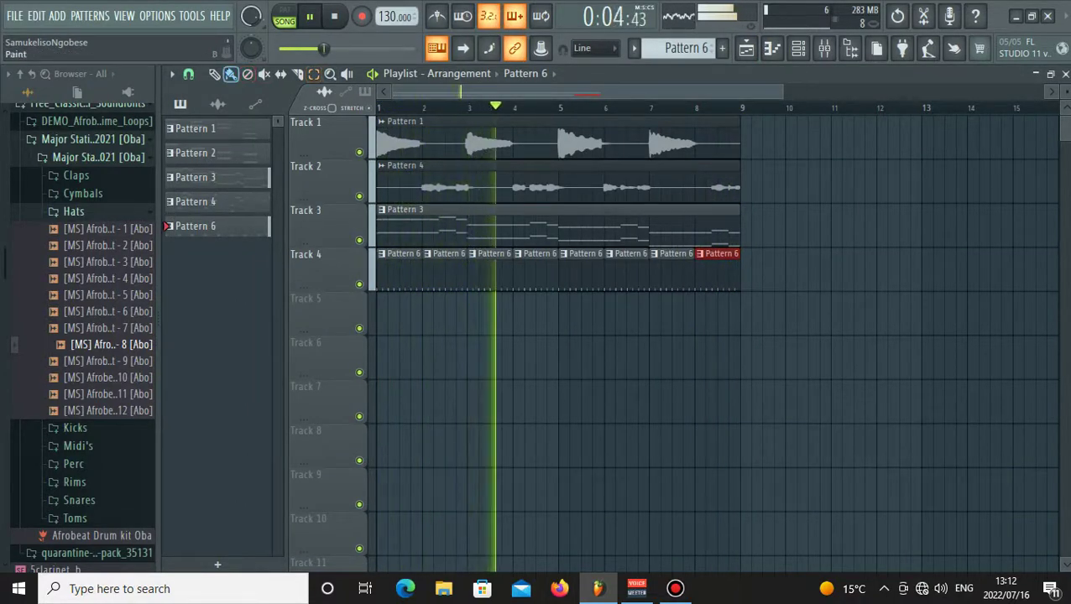
click(798, 48)
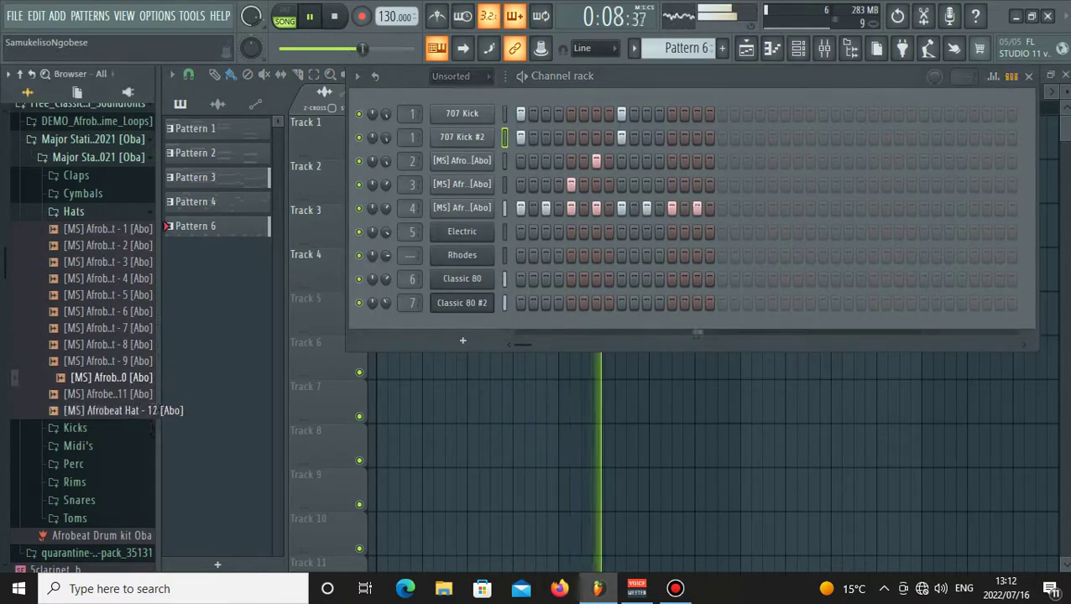
click(76, 466)
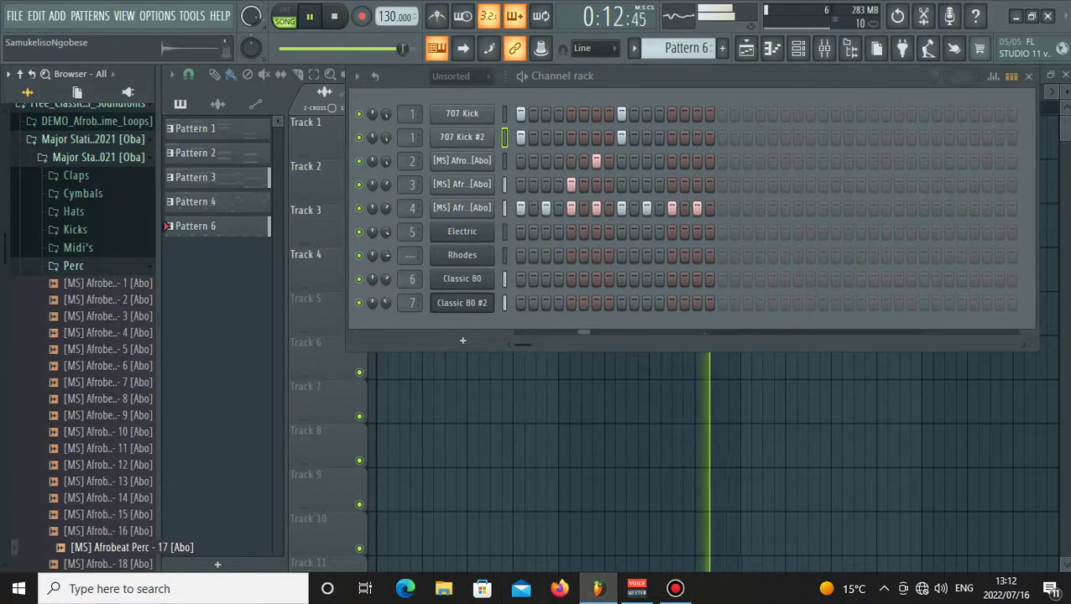
scroll(110, 449, down, 3)
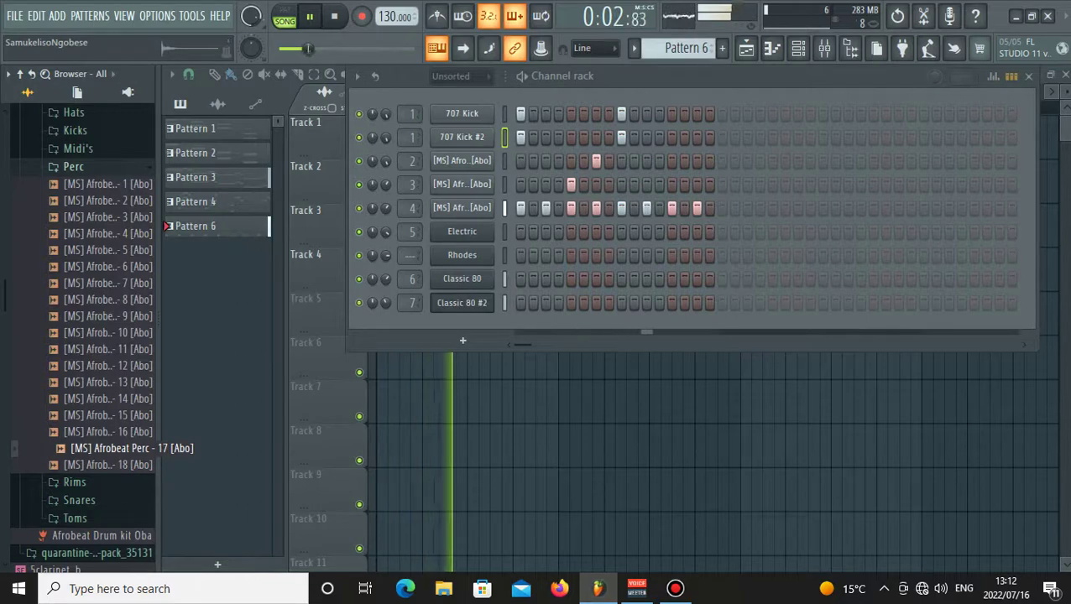
drag(109, 449, 445, 168)
click(684, 161)
click(671, 162)
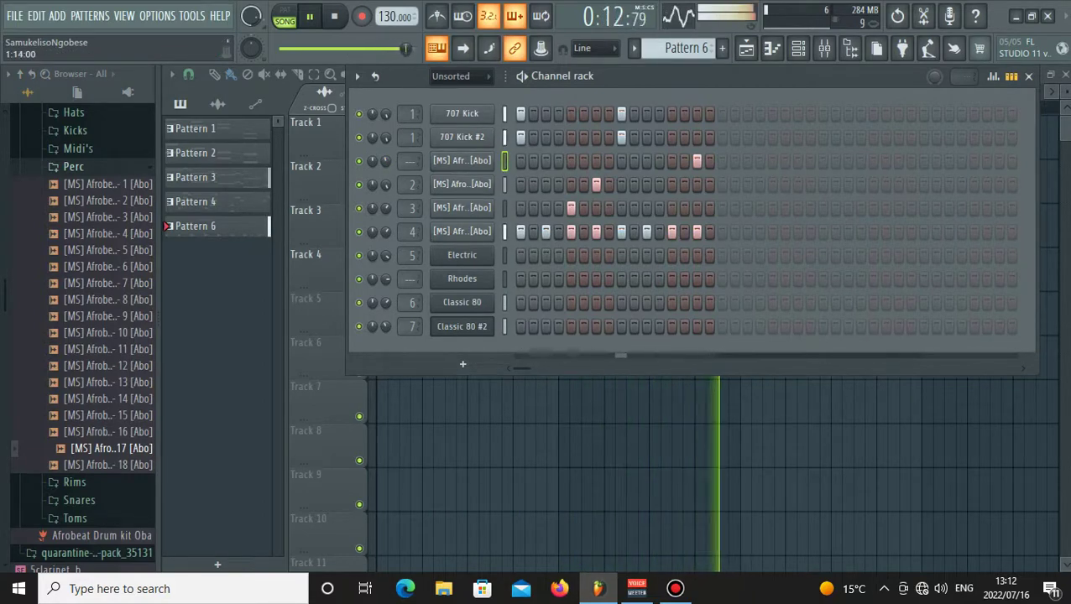
Delete the Afrobeat Perc - 17 channel from the channel rack.
right_click(486, 160)
click(525, 328)
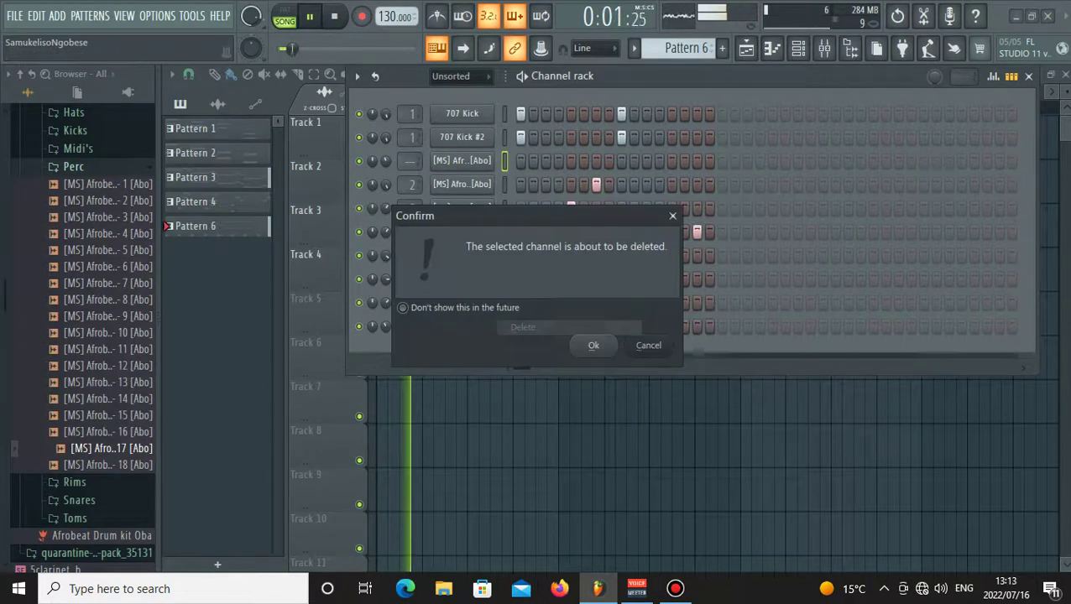
click(590, 341)
Normalize the Pattern 4 audio clip on Track 2 and lower its channel volume to about 57%.
click(746, 49)
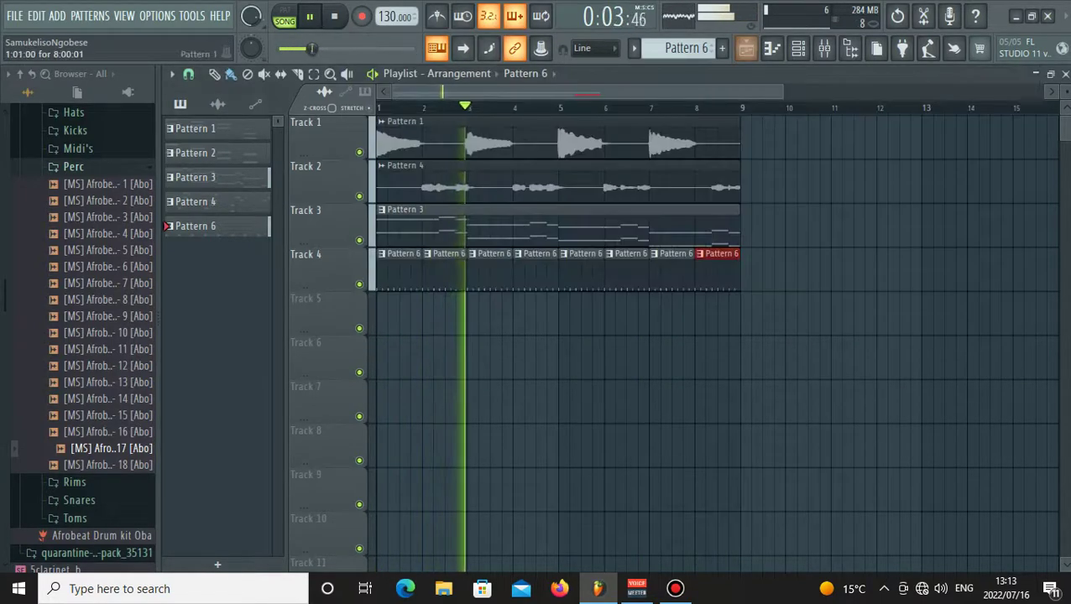
click(537, 210)
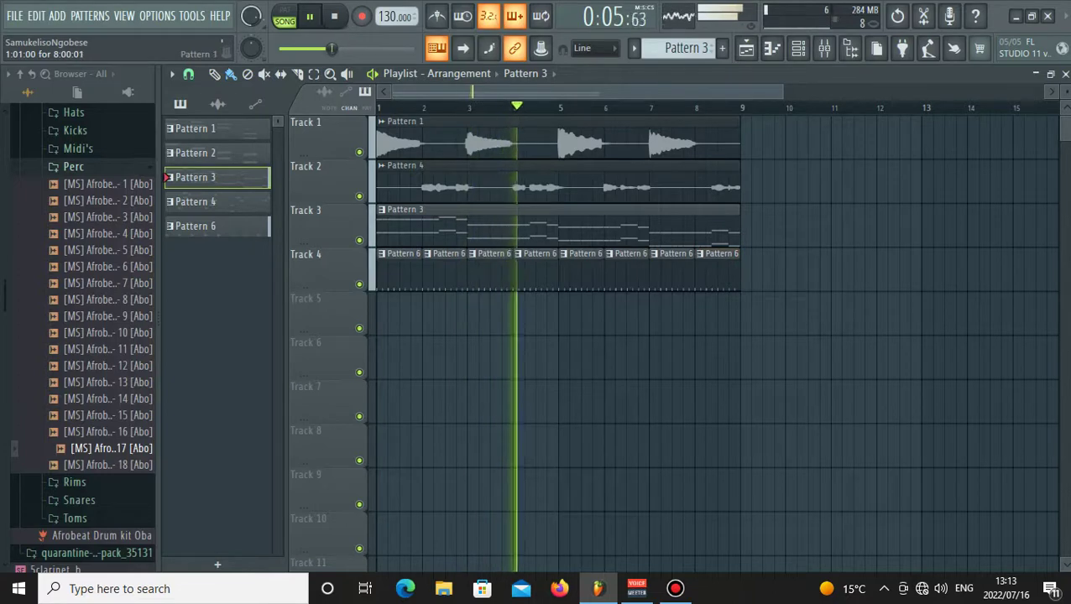
double_click(521, 123)
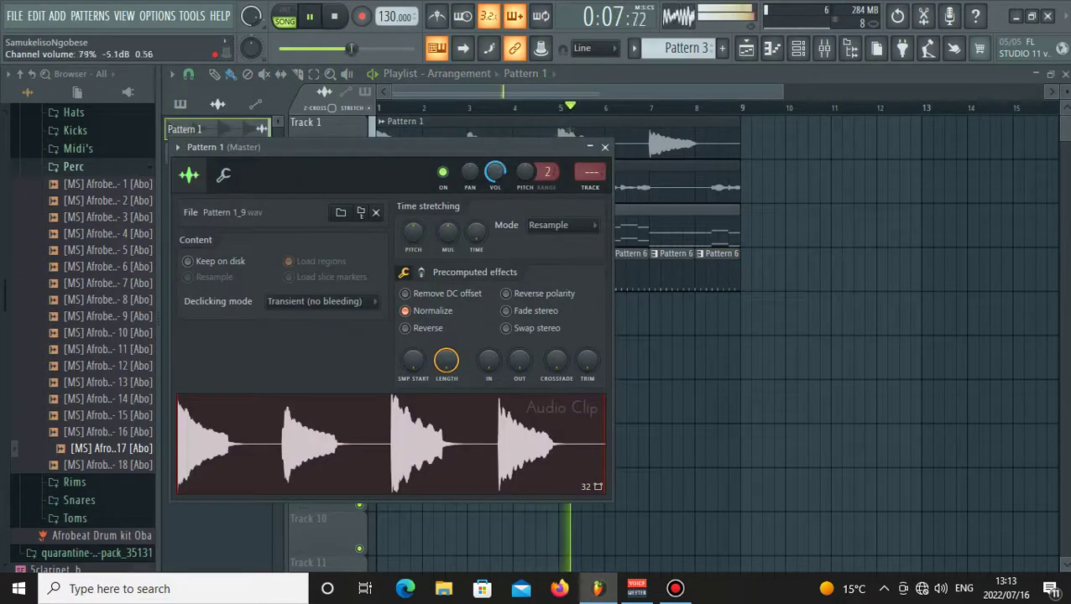
click(604, 147)
double_click(538, 166)
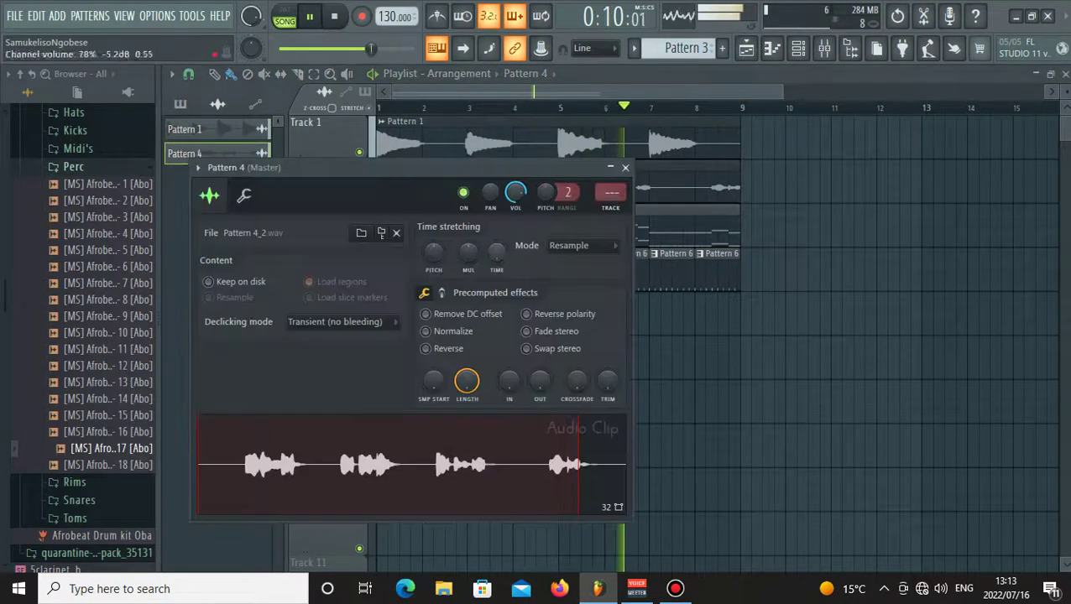
click(426, 330)
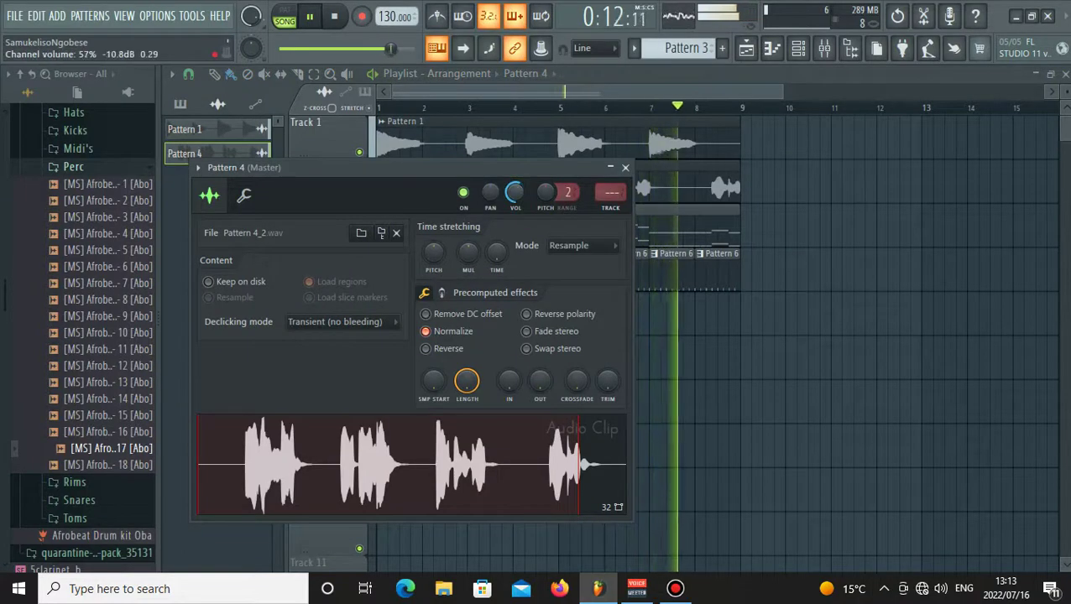
click(625, 168)
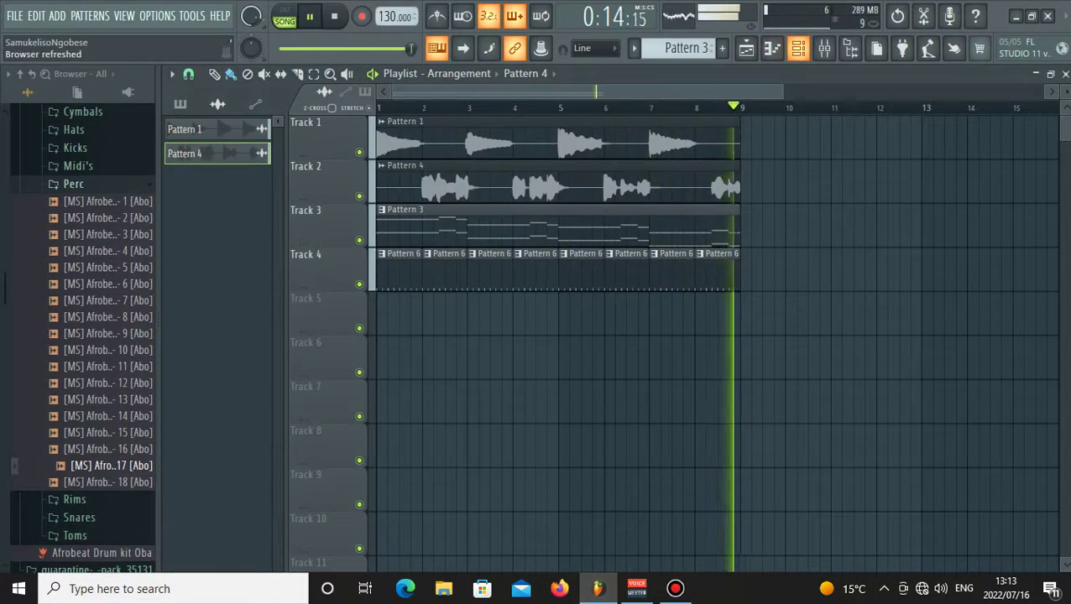
Filter the channel rack to the Unsorted group and select Pattern 1.
key(F6)
click(449, 77)
click(457, 126)
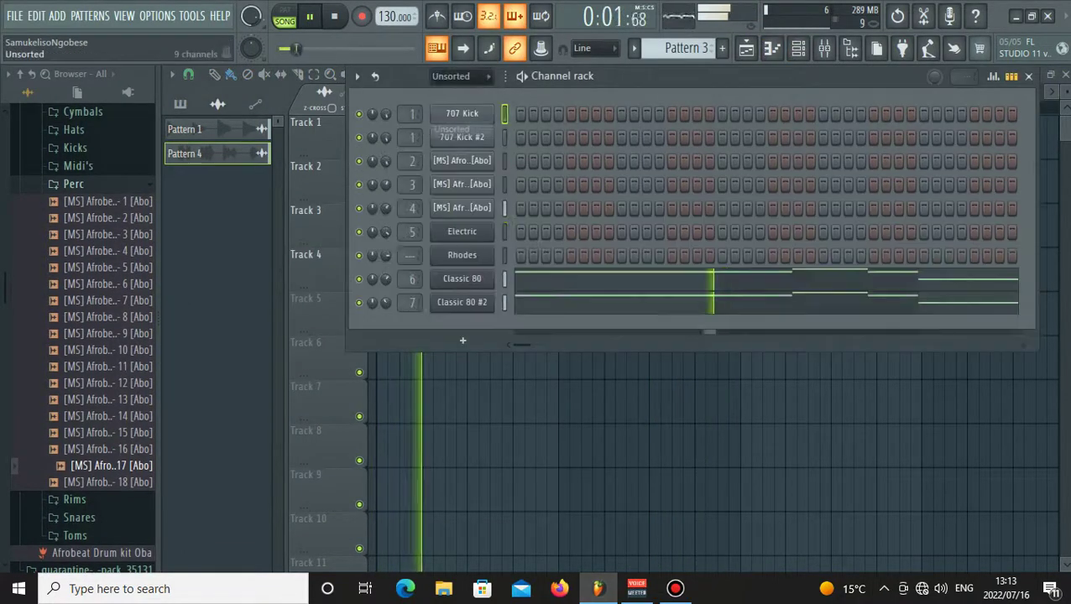
click(170, 129)
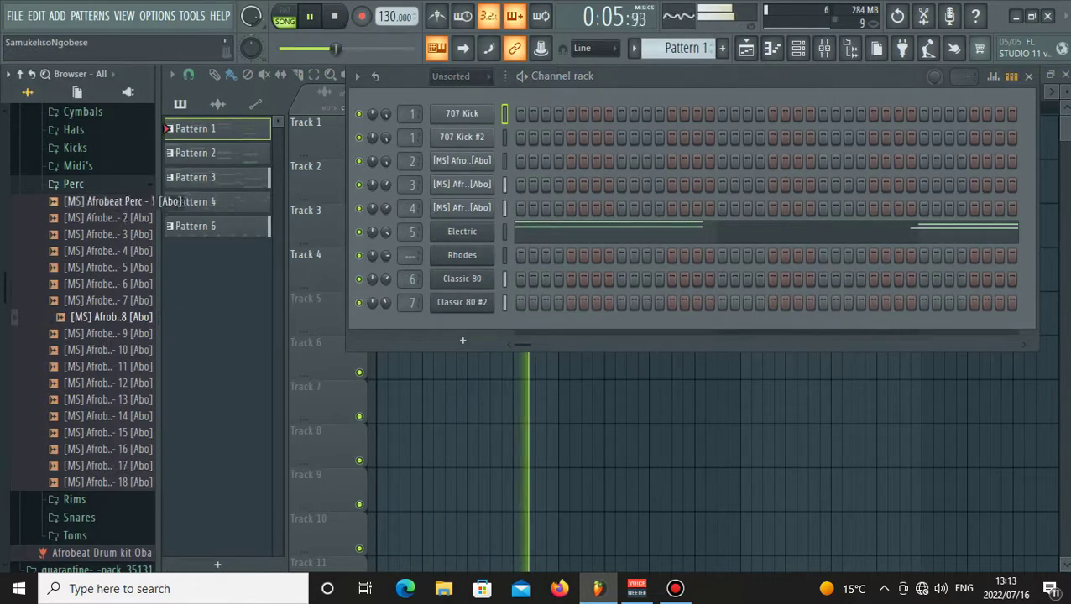
Collapse the Perc folder, stop playback, and add a Lounge Lizard EP-4 instrument channel.
click(74, 184)
key(space)
click(463, 341)
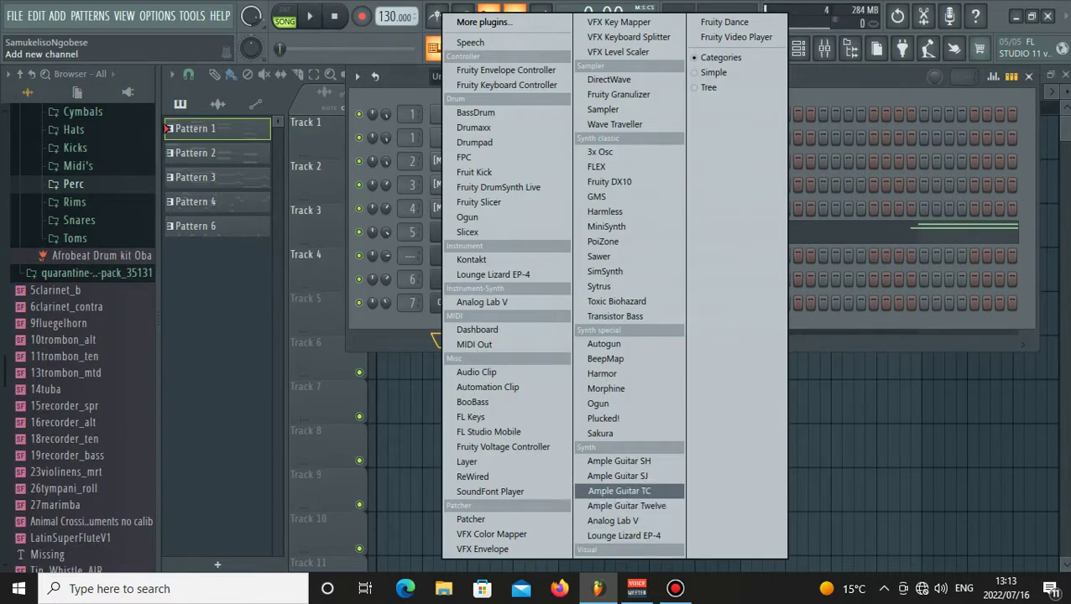
click(623, 536)
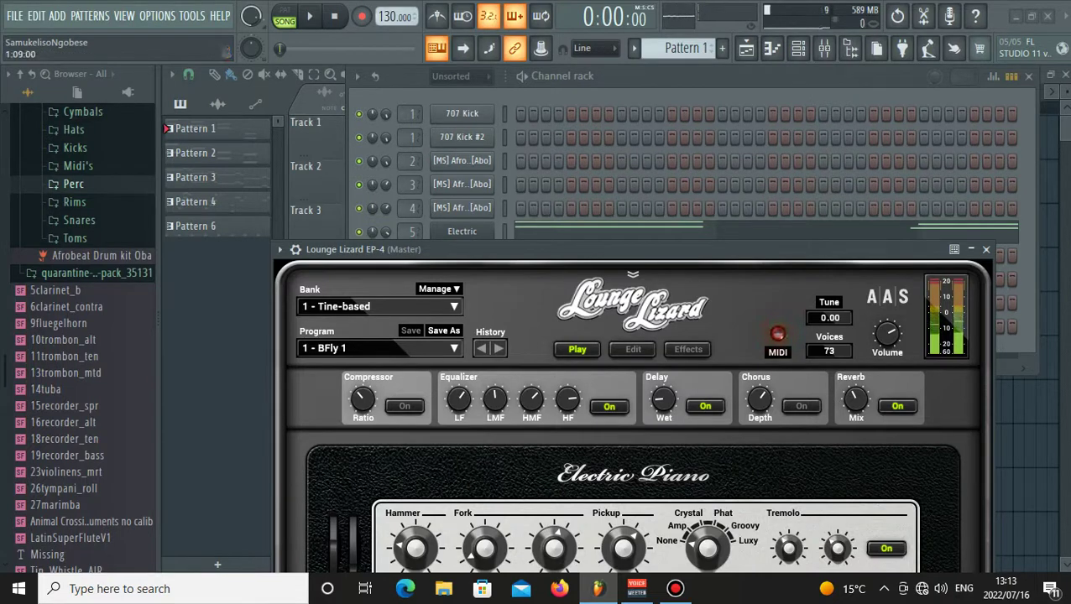
Bring the channel rack to the front, restart playback, and switch to Pattern 3.
click(610, 92)
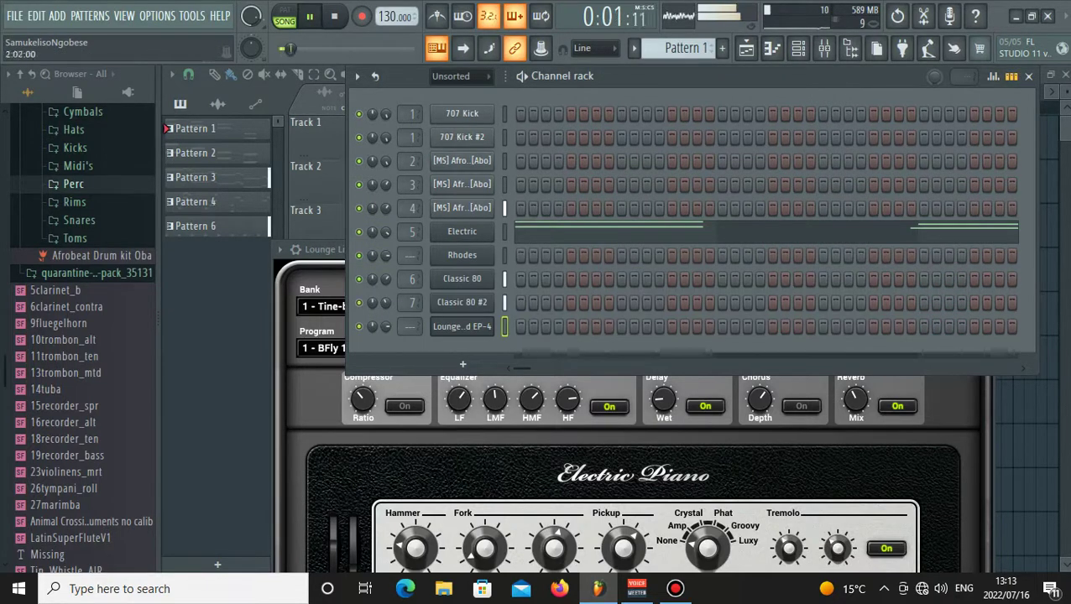
key(space)
click(168, 177)
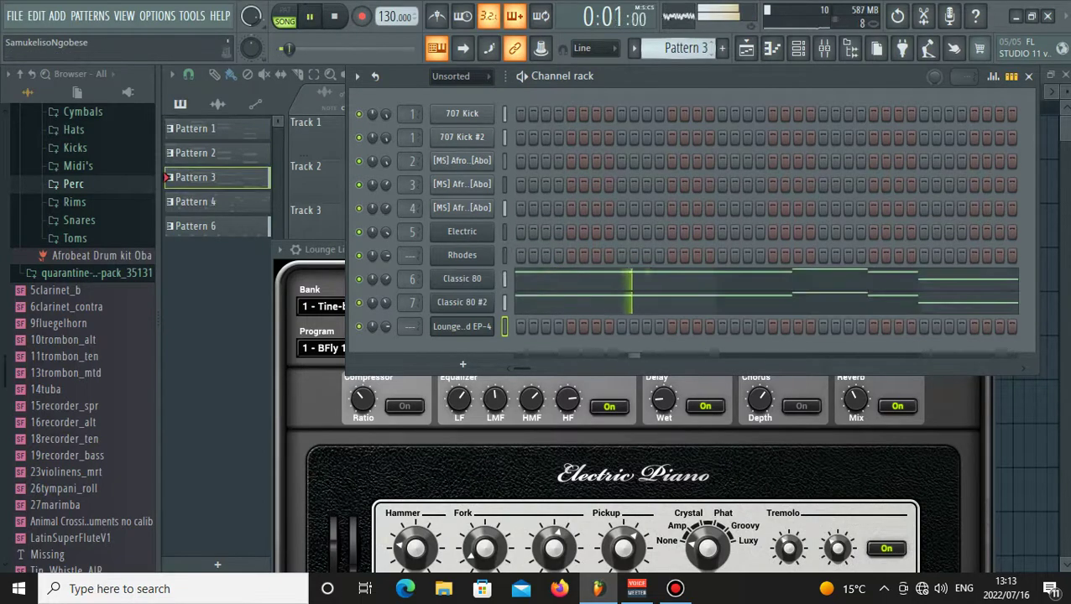
Check Patterns 4 and 6, create a new empty pattern, and bring up the playlist.
click(168, 201)
click(168, 226)
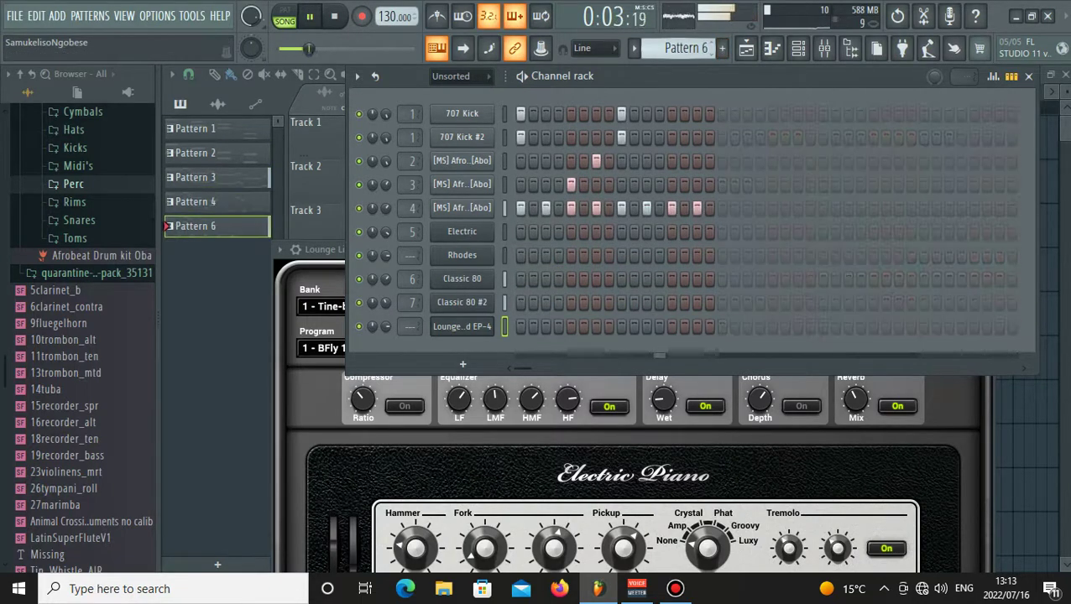
key(F4)
click(746, 48)
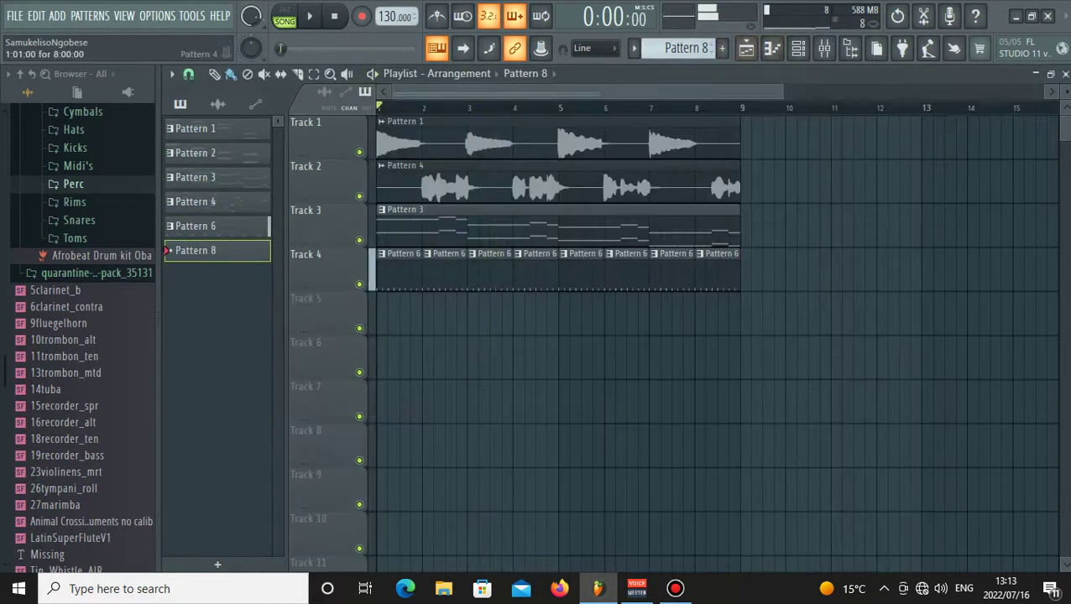
Place a Pattern 8 clip at the start of Track 5 and size it to four bars.
click(415, 315)
drag(454, 315, 704, 315)
drag(587, 315, 553, 315)
drag(668, 315, 557, 315)
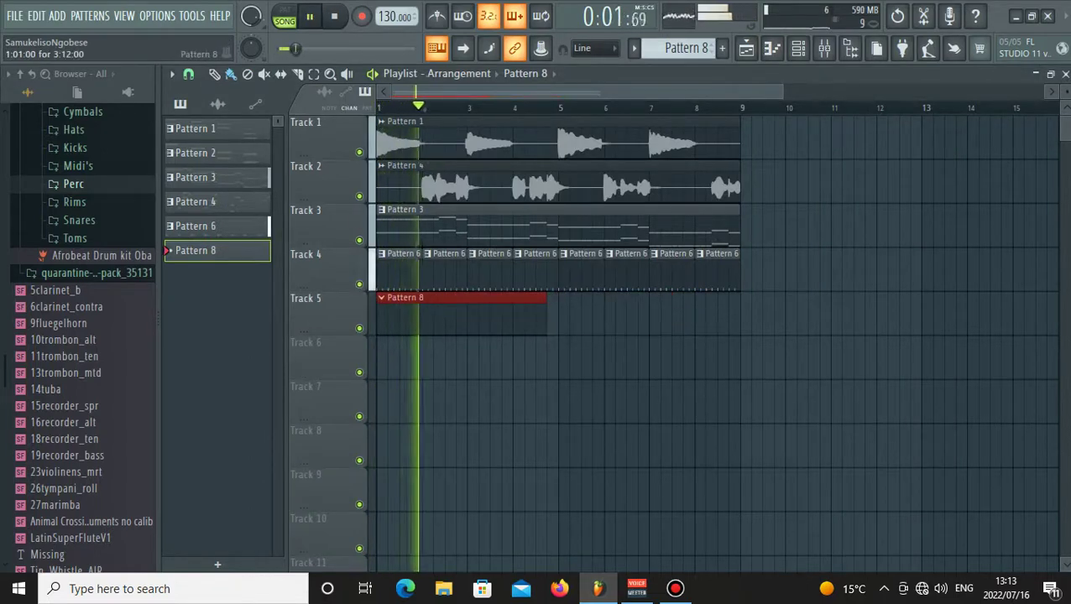
Open the Lounge Lizard EP-4 piano roll for Pattern 8 with playback stopped.
double_click(494, 320)
key(space)
key(space)
right_click(493, 324)
click(522, 325)
key(space)
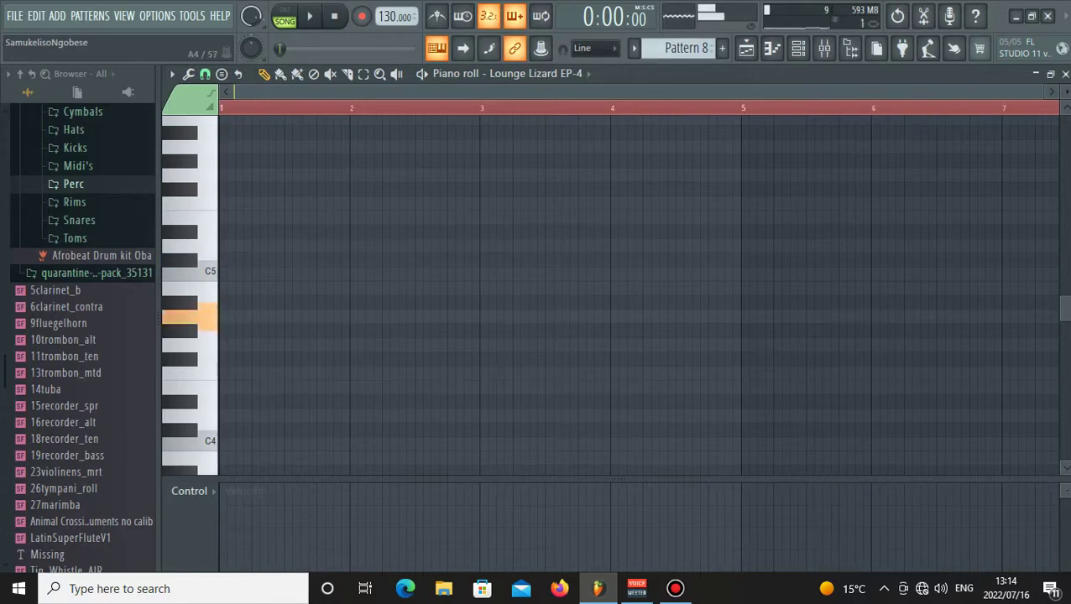
Draw an A#4 and two D#5 notes late in bar 1 and a C5 at the start of bar 2, checking them by playback.
key(space)
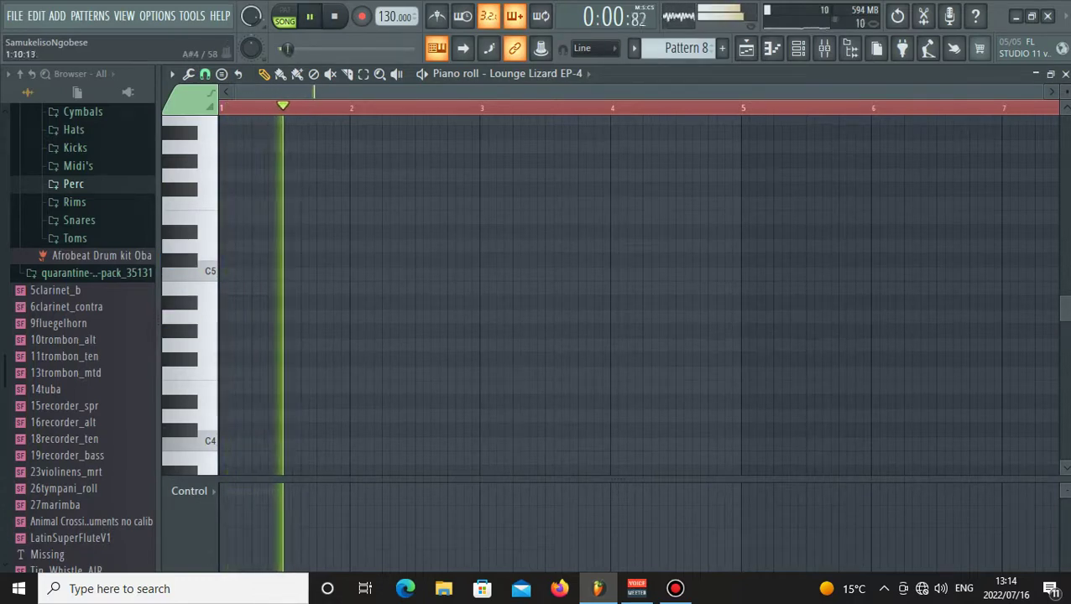
click(304, 302)
key(space)
click(320, 274)
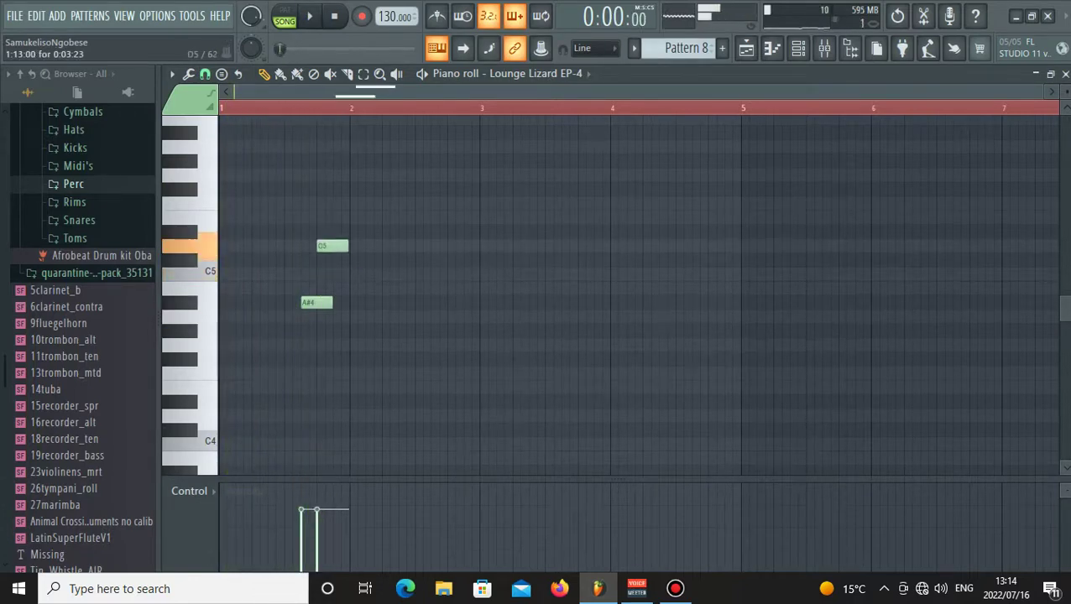
key(space)
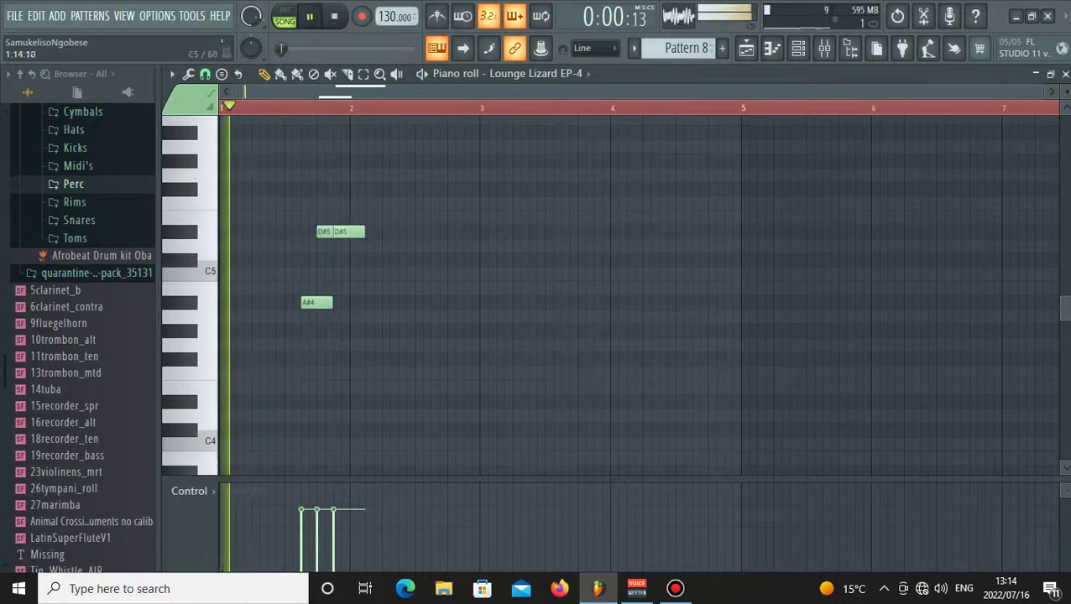
click(353, 260)
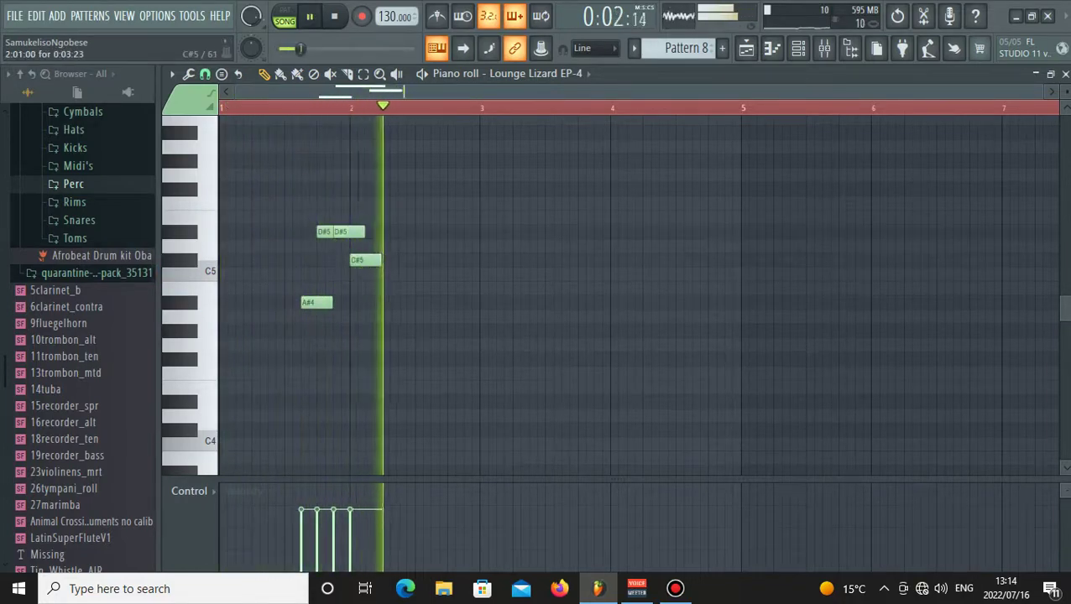
key(space)
drag(355, 260, 356, 274)
key(space)
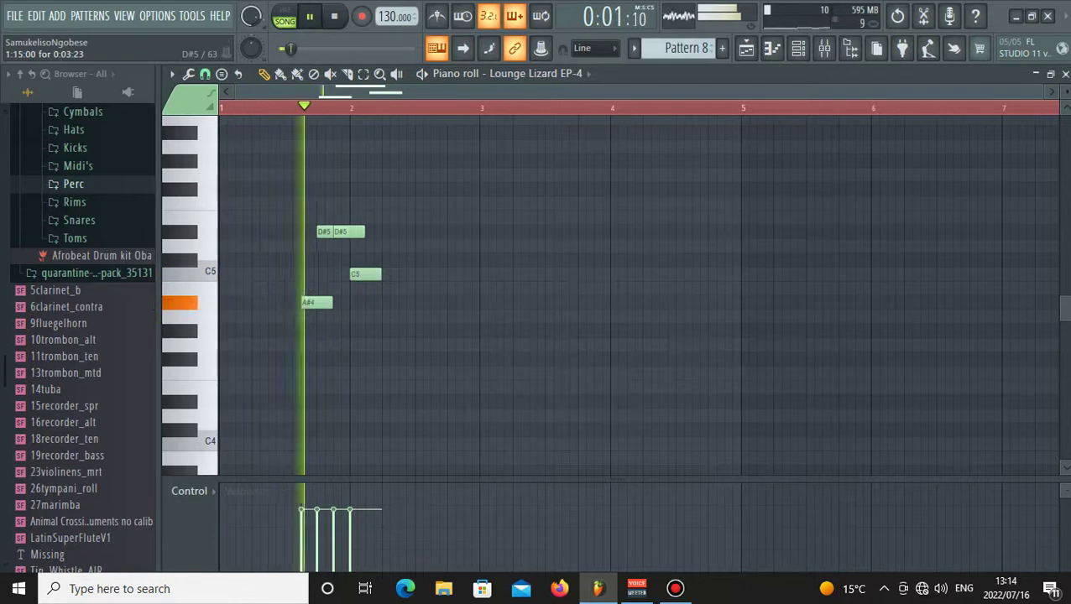
Add a second C5 in mid-bar 2 and an A#4 at the start of bar 3, checking the melody by playback.
key(space)
click(419, 303)
key(space)
drag(422, 275, 406, 274)
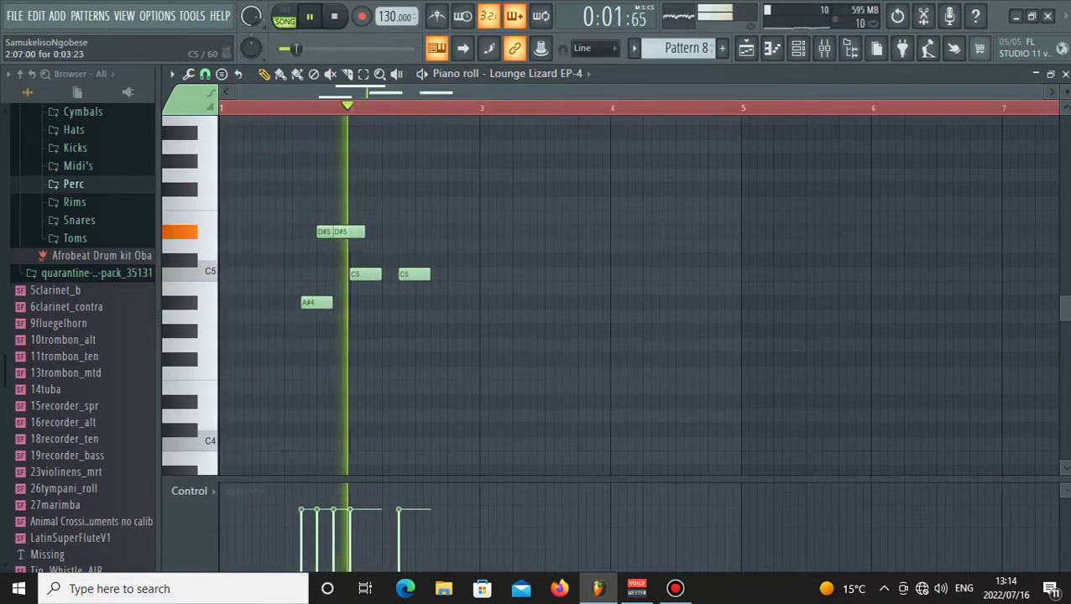
click(453, 246)
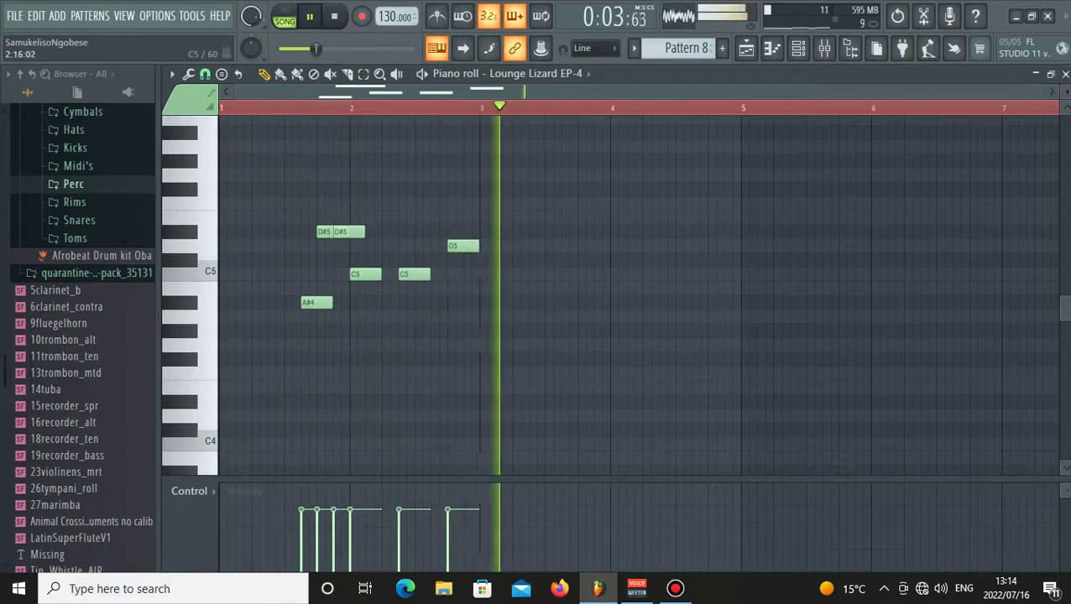
key(space)
drag(460, 246, 461, 288)
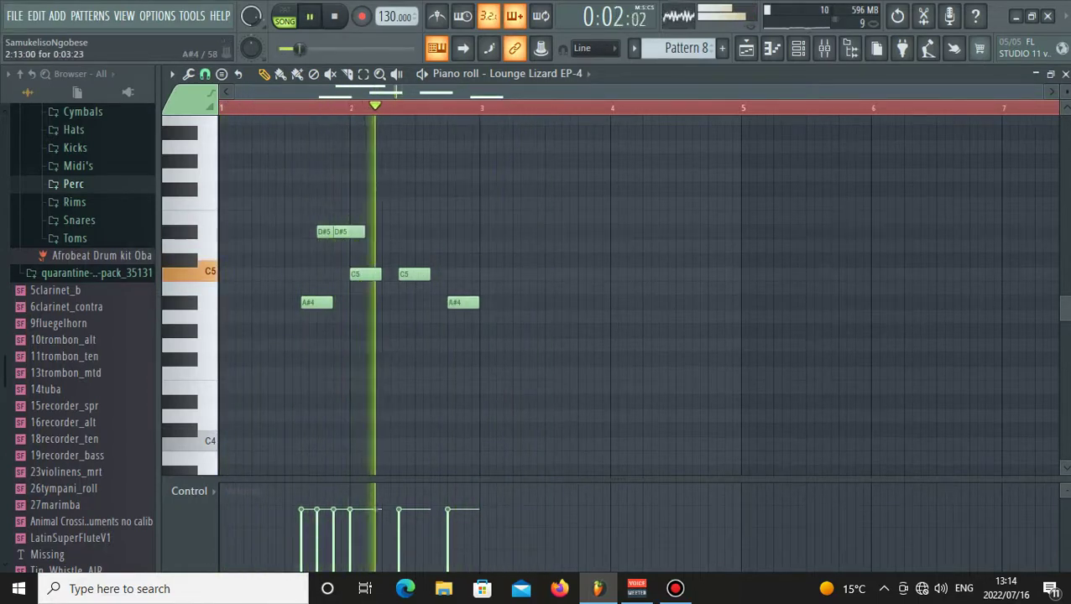
drag(470, 302, 501, 302)
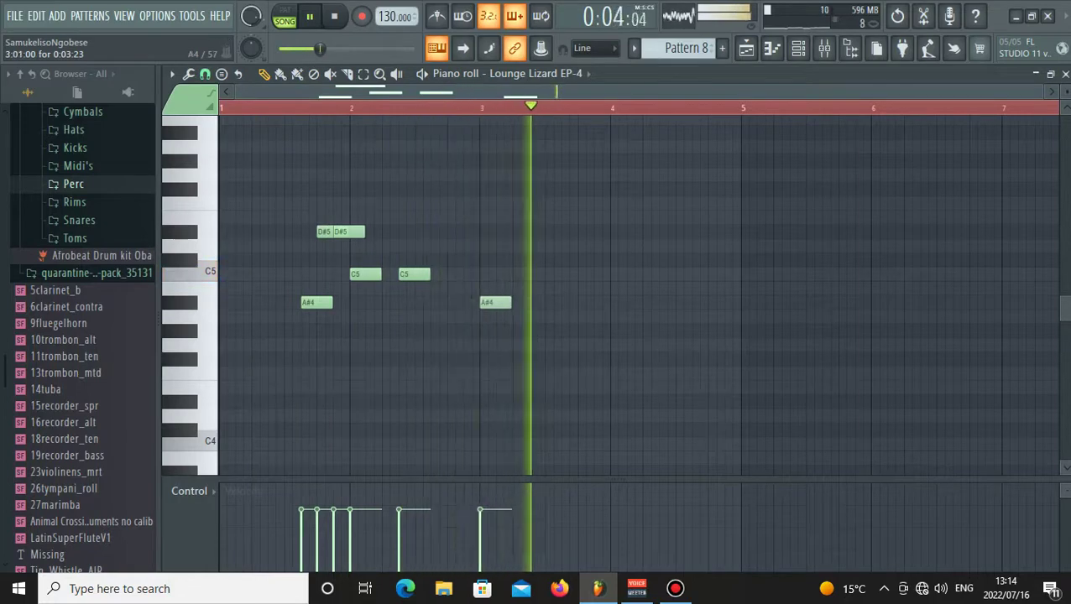
Add an Ample Guitar SJ instrument channel and choose its Thumb Library.
click(799, 49)
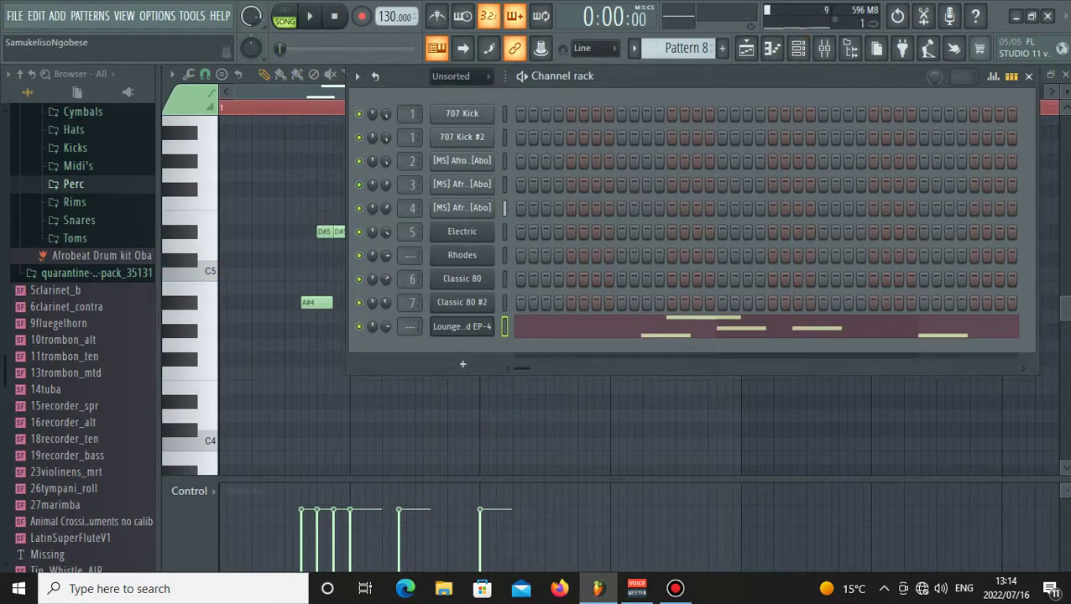
click(463, 364)
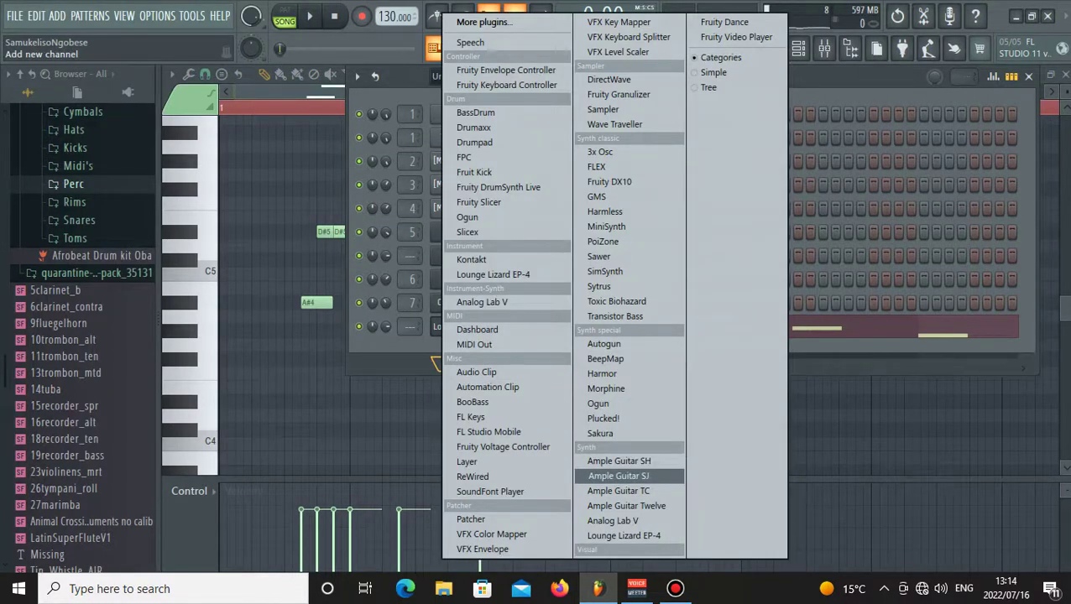
click(629, 475)
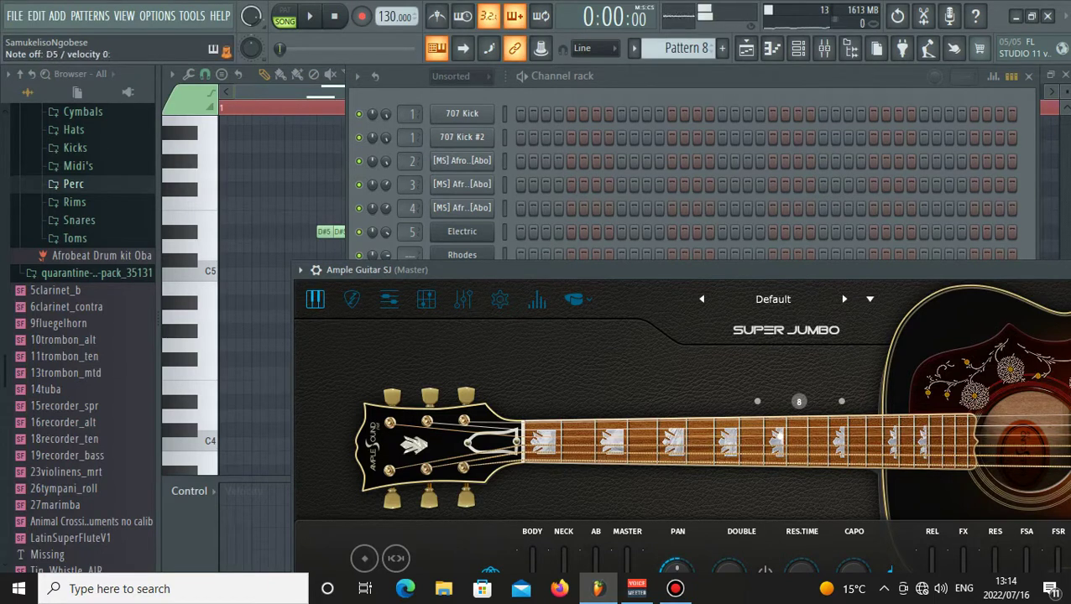
click(578, 299)
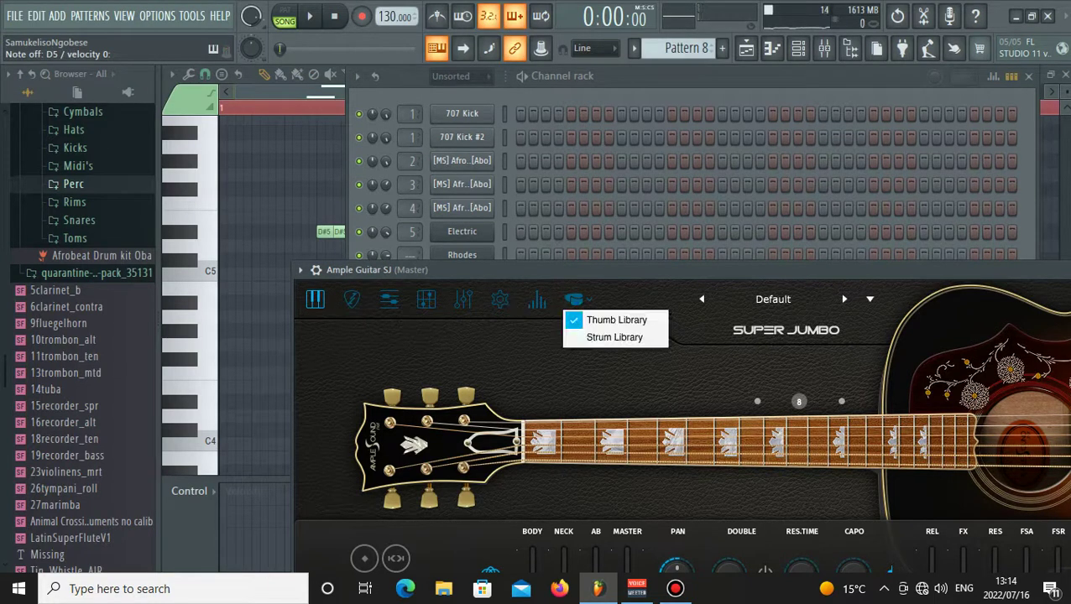
click(617, 320)
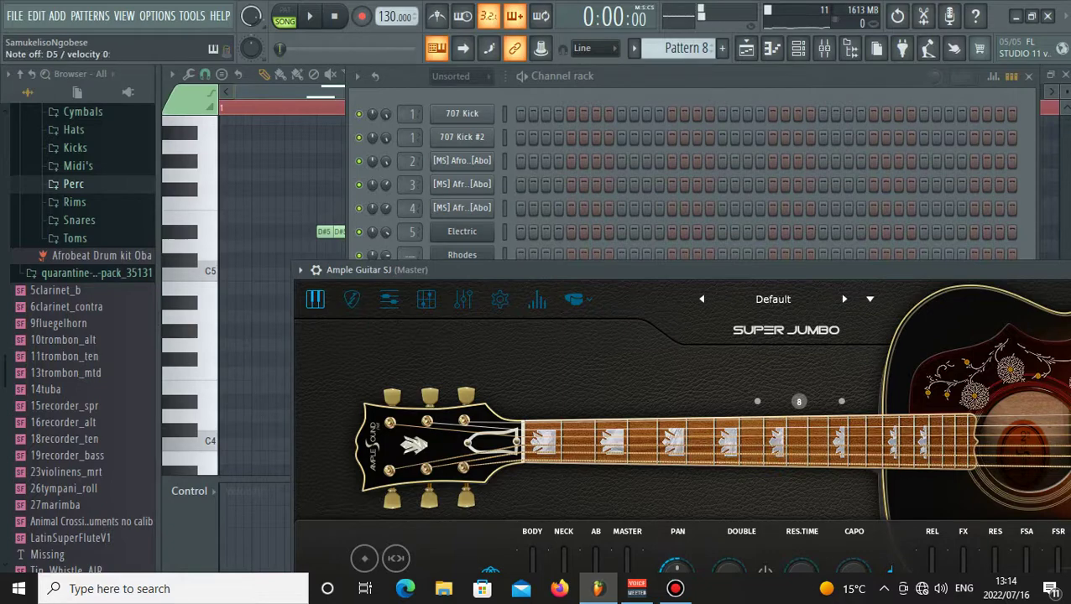
Play the arrangement, switch to Pattern 3, and open the Ample Guitar SJ piano roll.
key(F6)
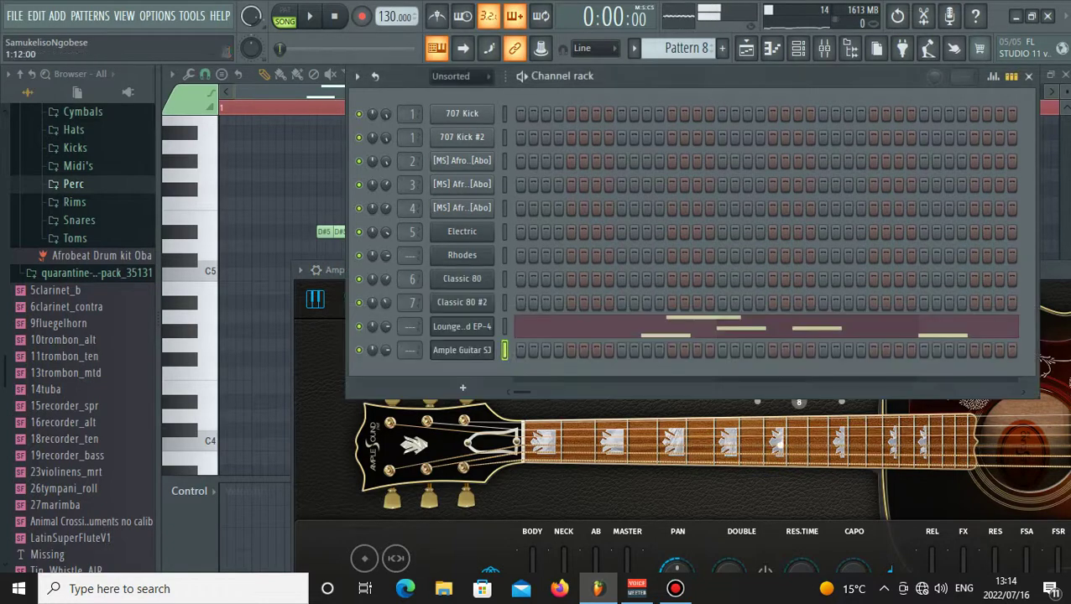
key(F5)
key(space)
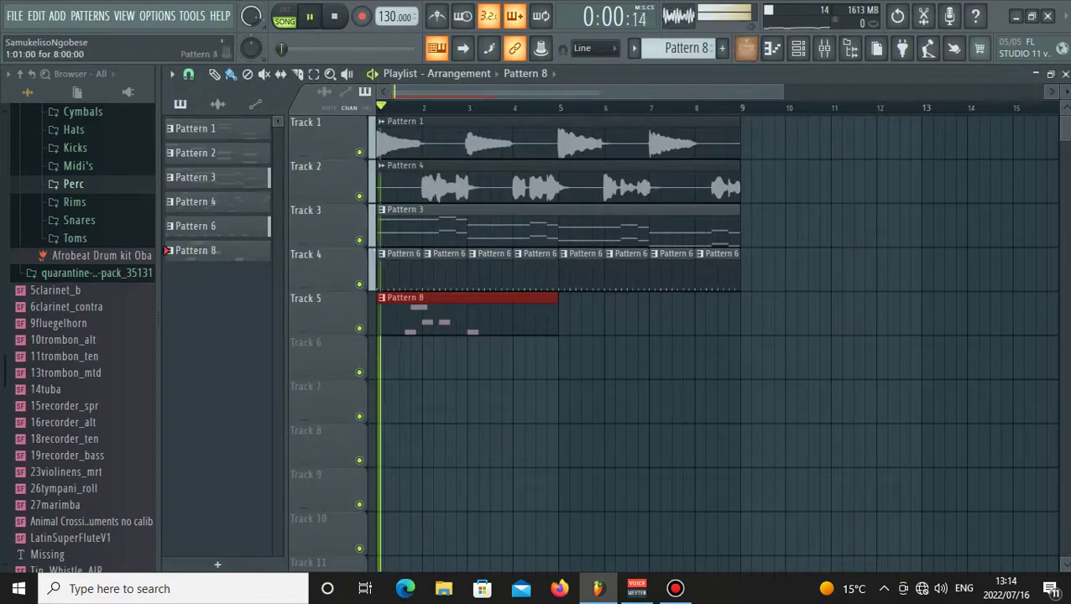
key(F6)
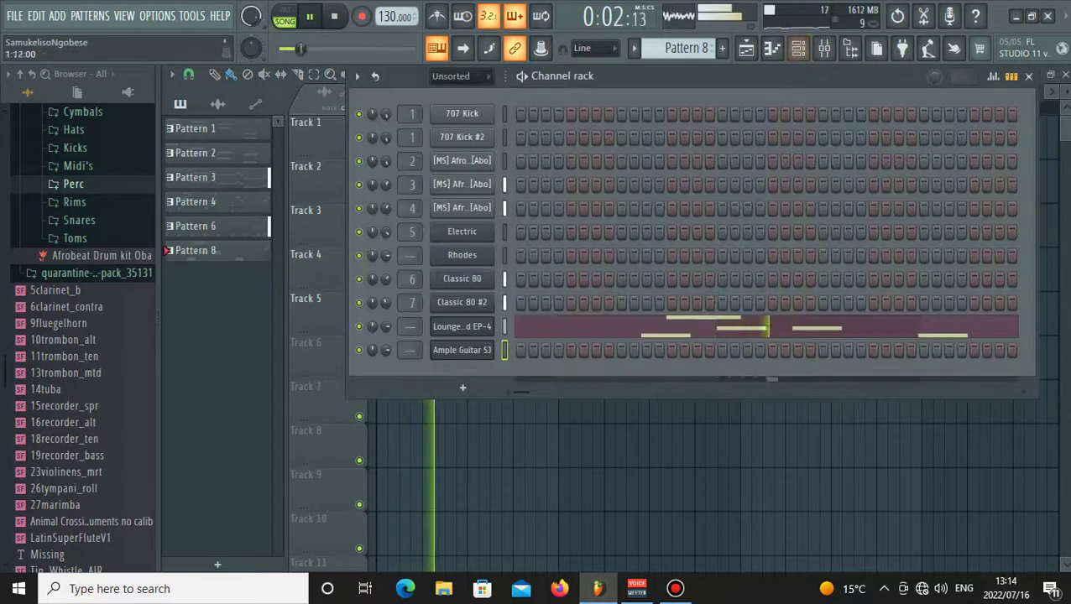
click(196, 153)
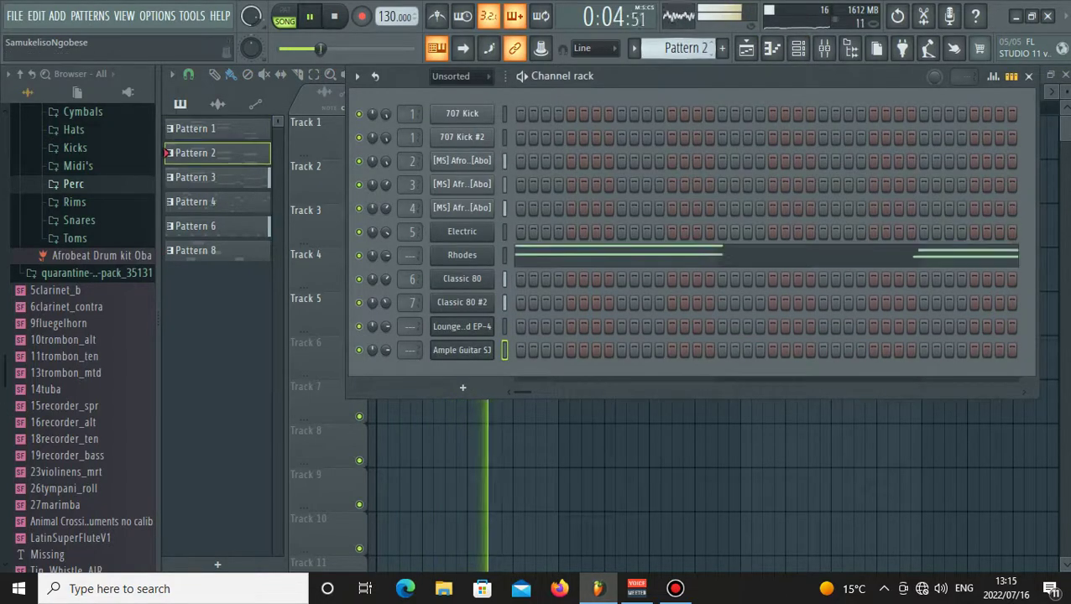
click(196, 177)
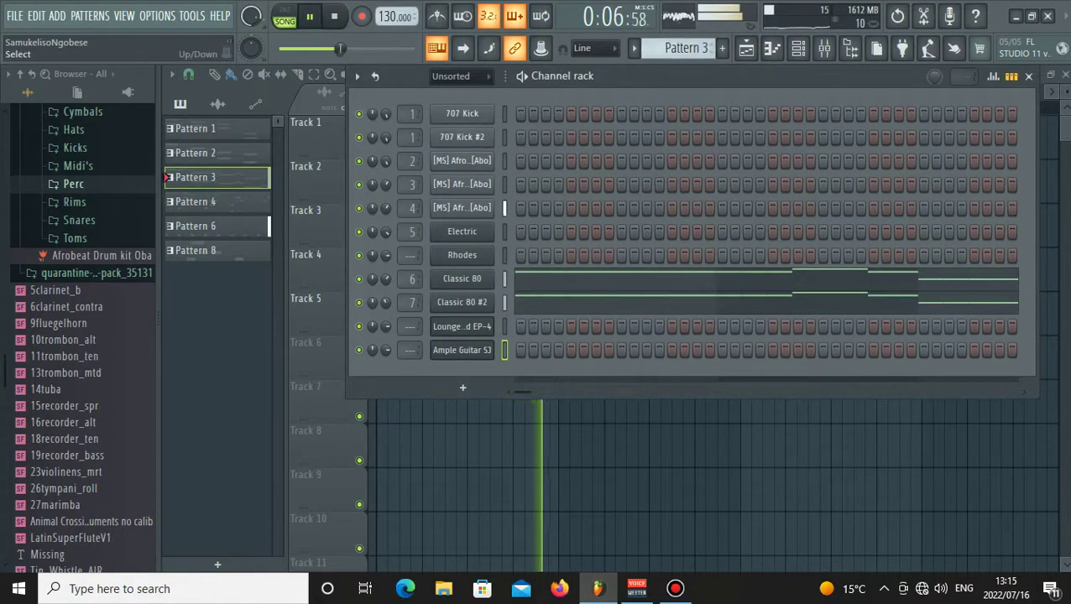
right_click(493, 342)
click(503, 348)
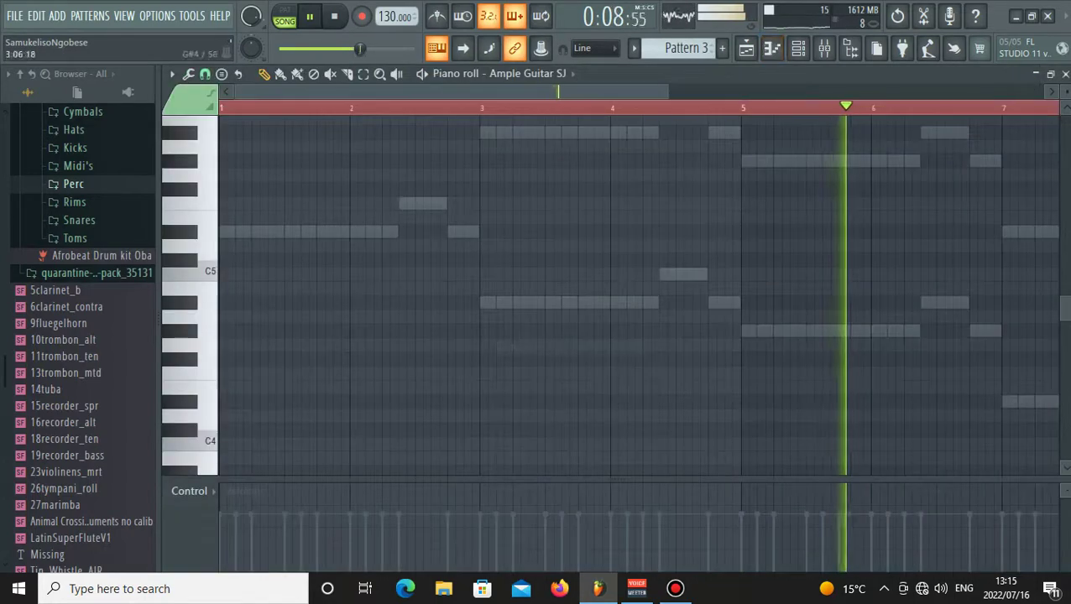
Try long D#5 and G5 guitar notes in bar 1 of Pattern 3, removing the extra notes in bar 2.
scroll(495, 155, up, 2)
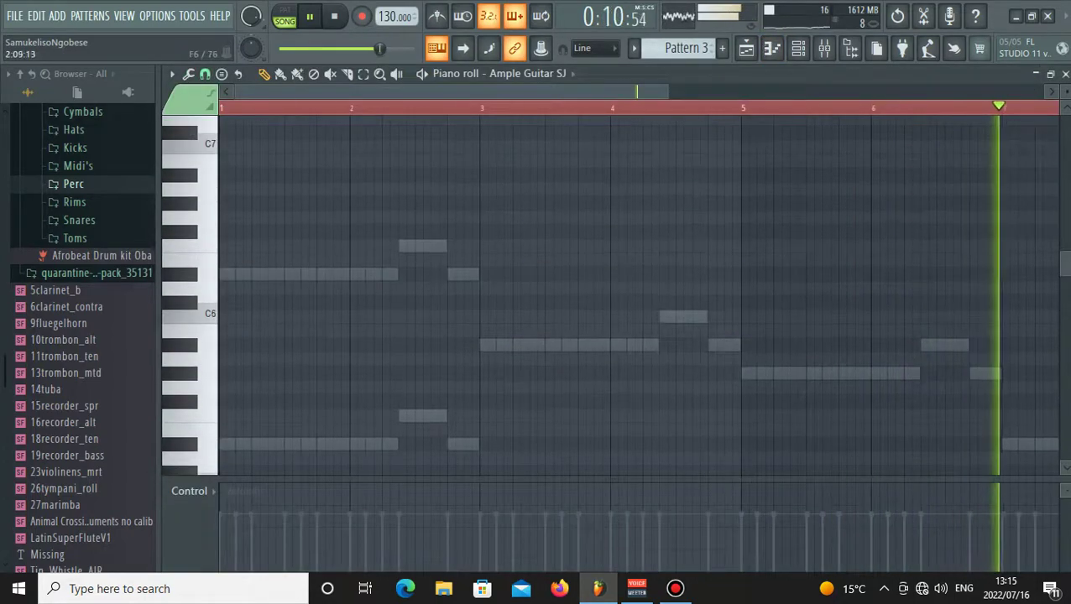
click(377, 274)
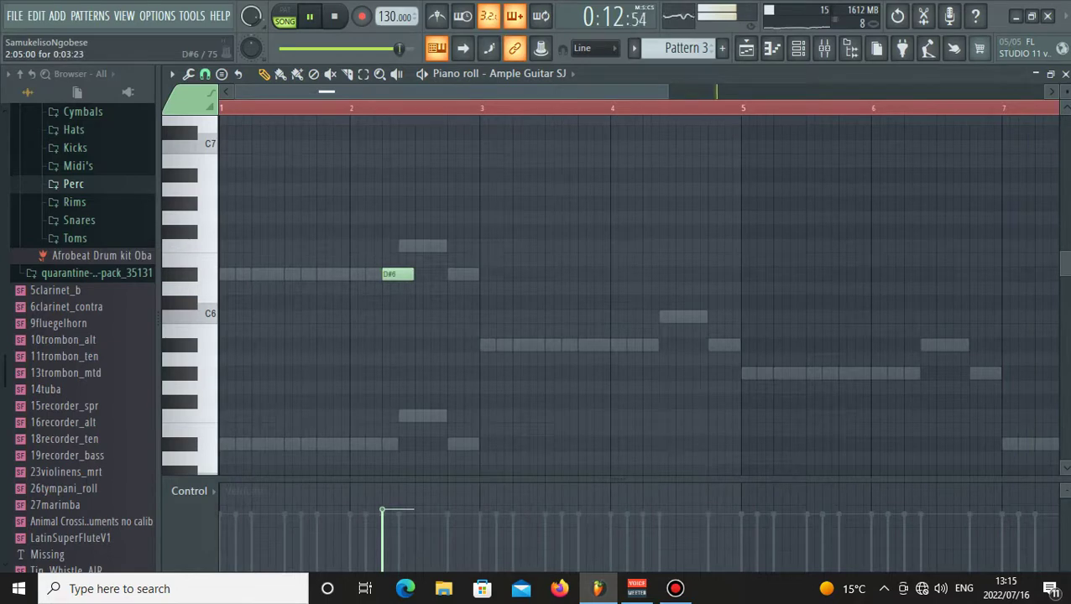
drag(249, 275, 285, 444)
click(279, 359)
key(space)
drag(278, 359, 254, 387)
key(space)
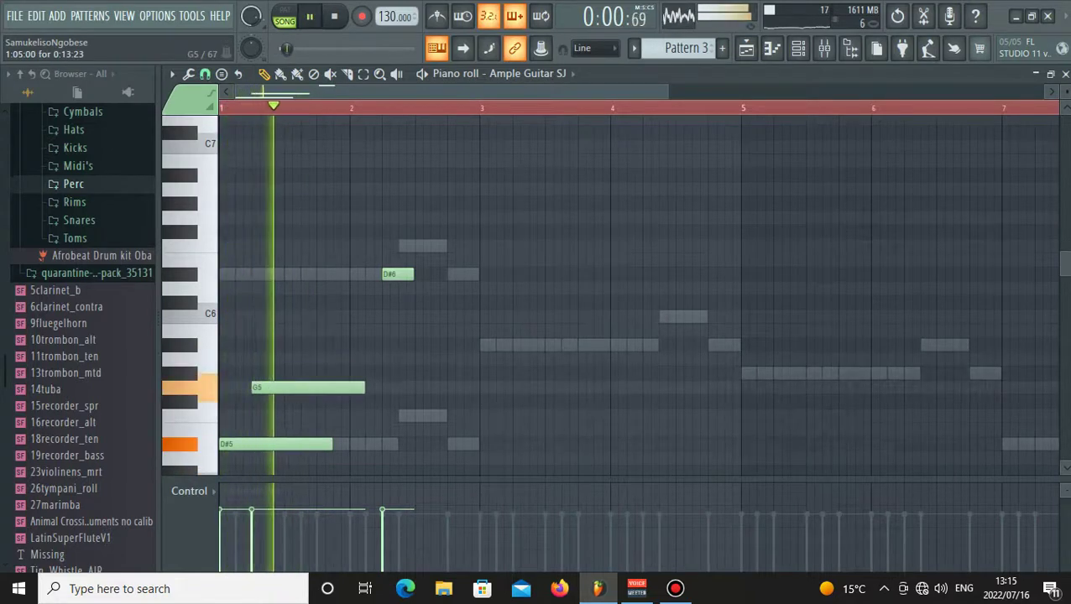
click(419, 246)
right_click(431, 246)
right_click(385, 274)
scroll(610, 294, down, 3)
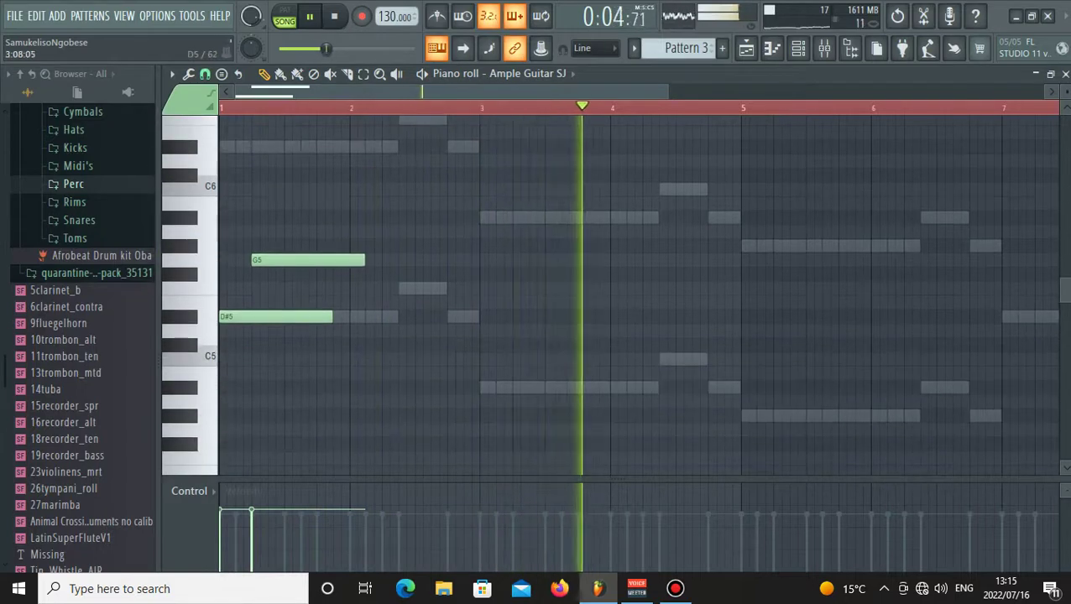
Cut the Ample Guitar SJ notes out of Pattern 3.
key(F6)
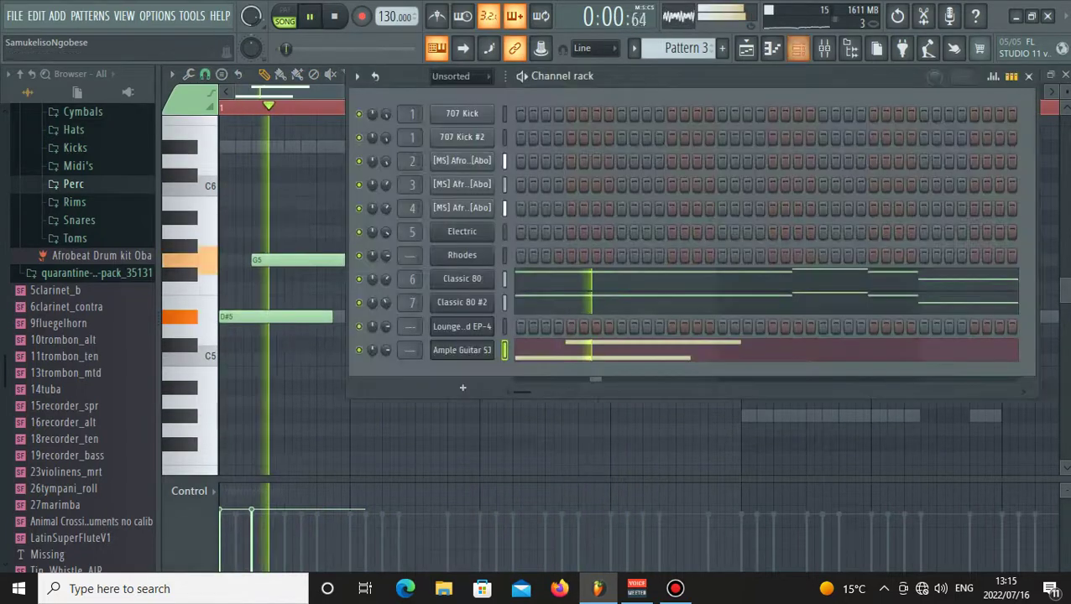
right_click(494, 345)
click(664, 348)
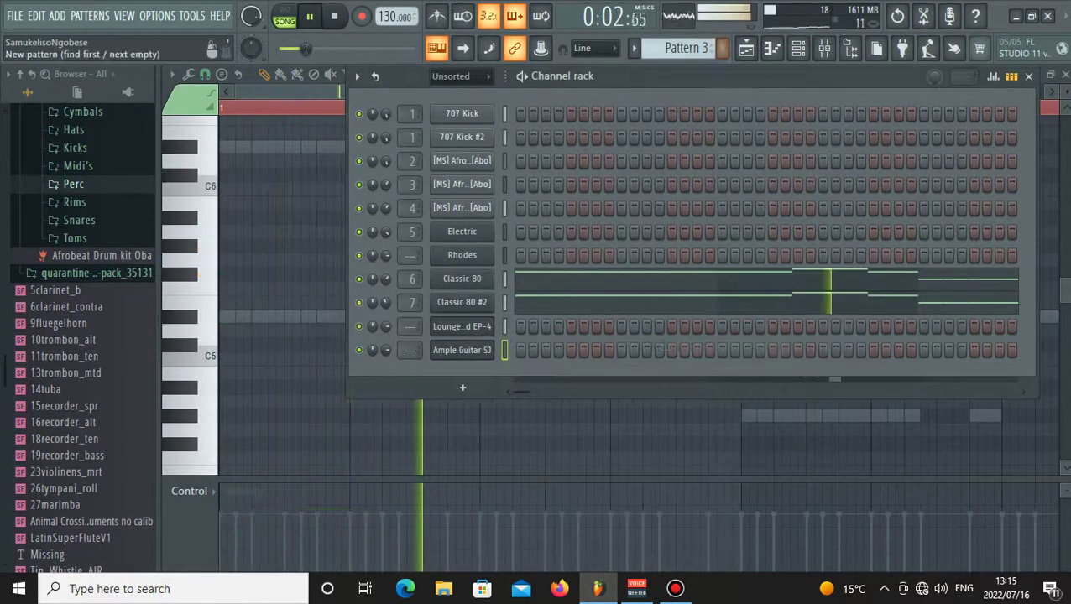
Browse the patterns and make Pattern 8 current from its clip on Track 5.
scroll(685, 47, down, 3)
scroll(686, 48, down, 1)
scroll(686, 48, up, 1)
scroll(686, 48, down, 2)
scroll(686, 47, down, 1)
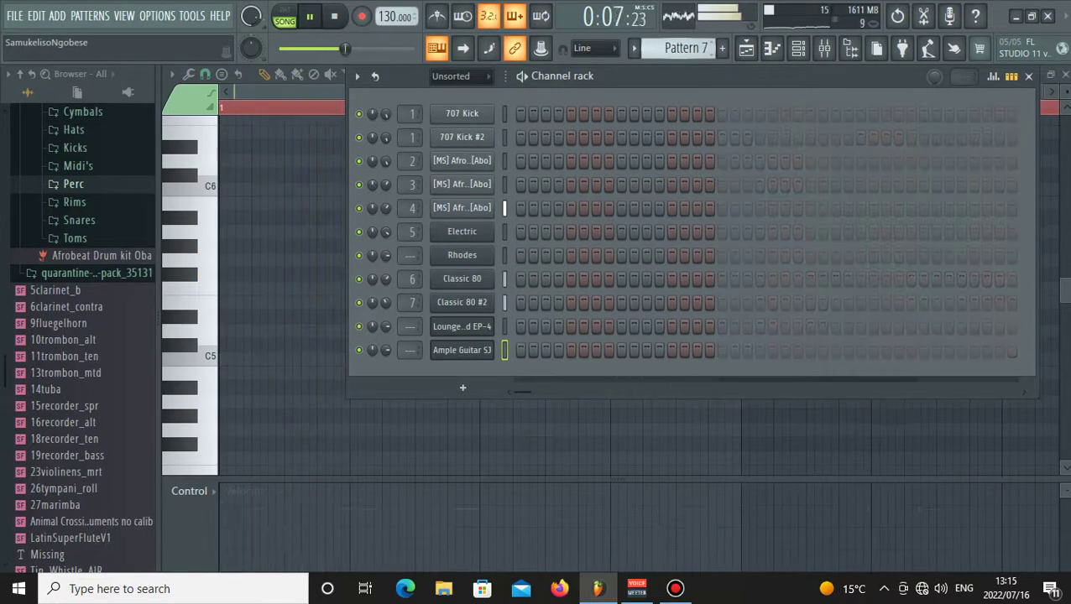
scroll(685, 48, up, 1)
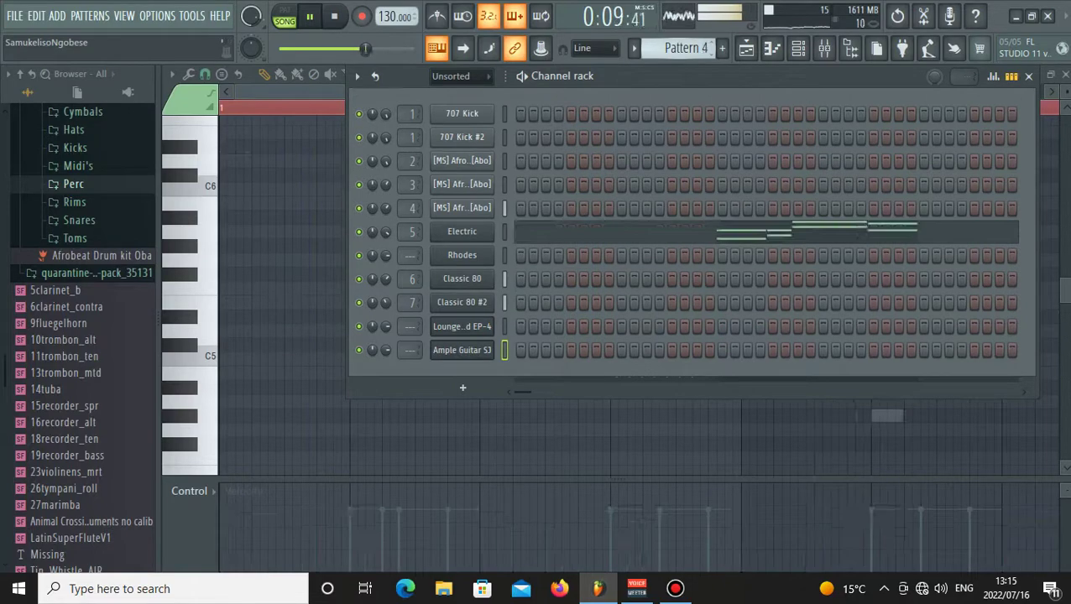
click(746, 47)
click(495, 317)
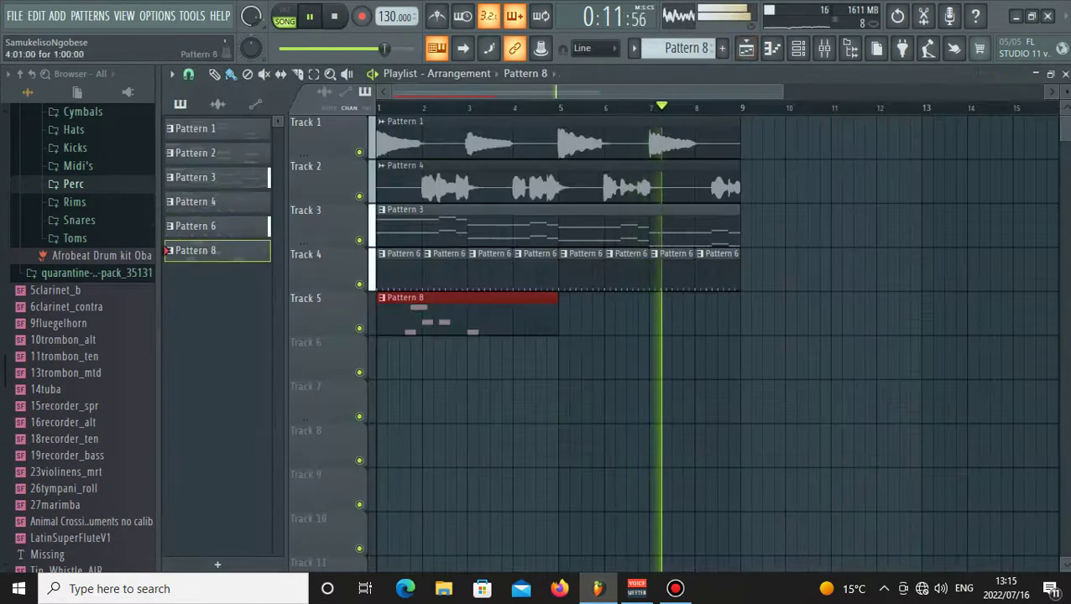
Move the Pattern 8 notes from the Lounge Lizard EP-4 channel to the Ample Guitar SJ channel.
click(798, 47)
right_click(494, 319)
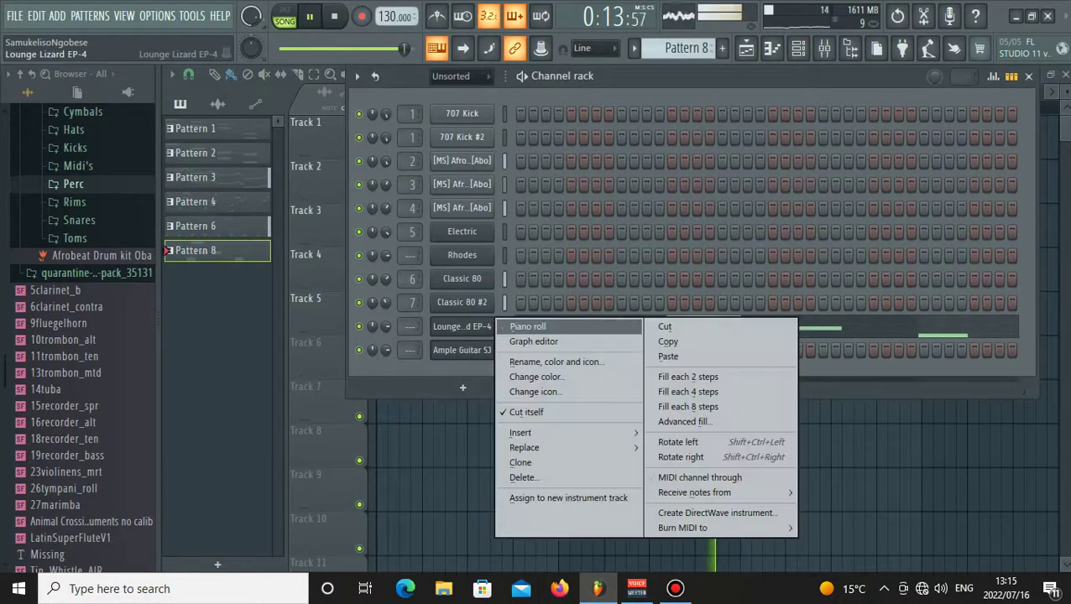
click(665, 326)
right_click(495, 350)
click(668, 387)
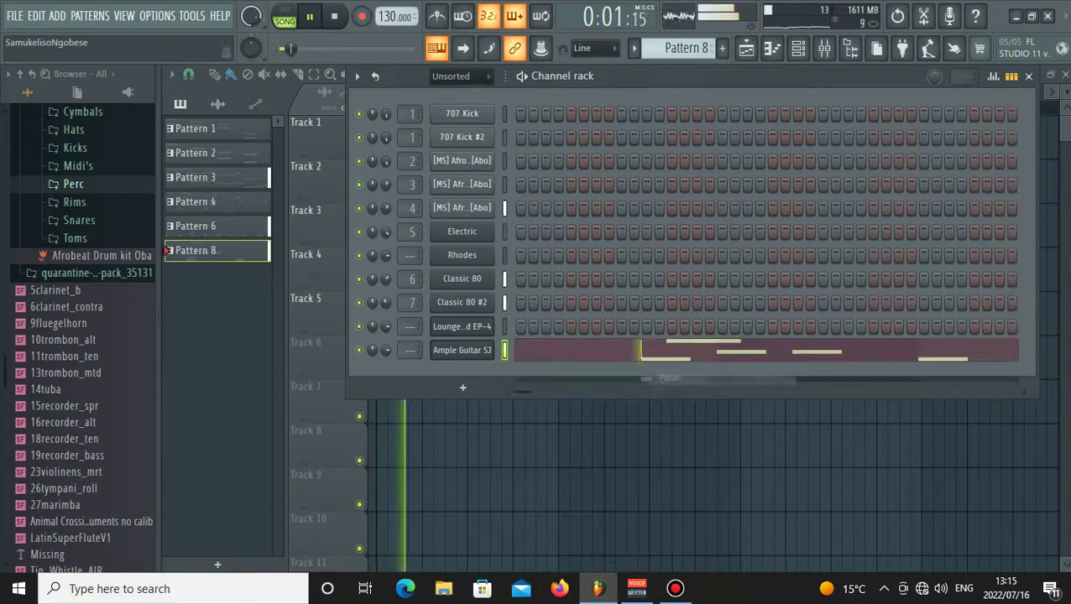
In the Ample Guitar SJ piano roll, add a long A#4 late in bar 2 and lower the bar 3 note to F4.
click(643, 350)
key(space)
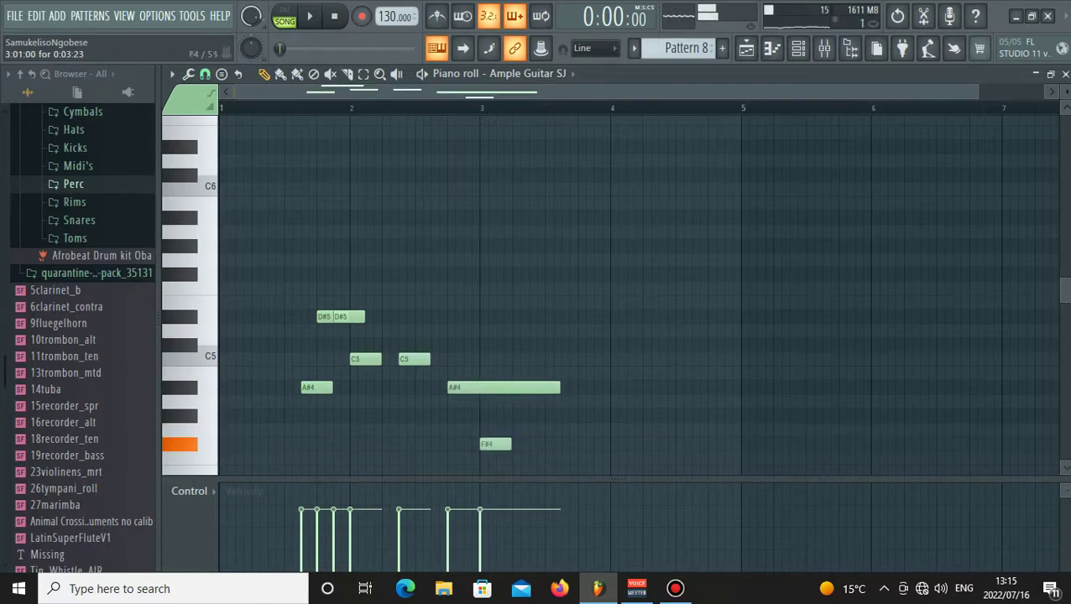
key(space)
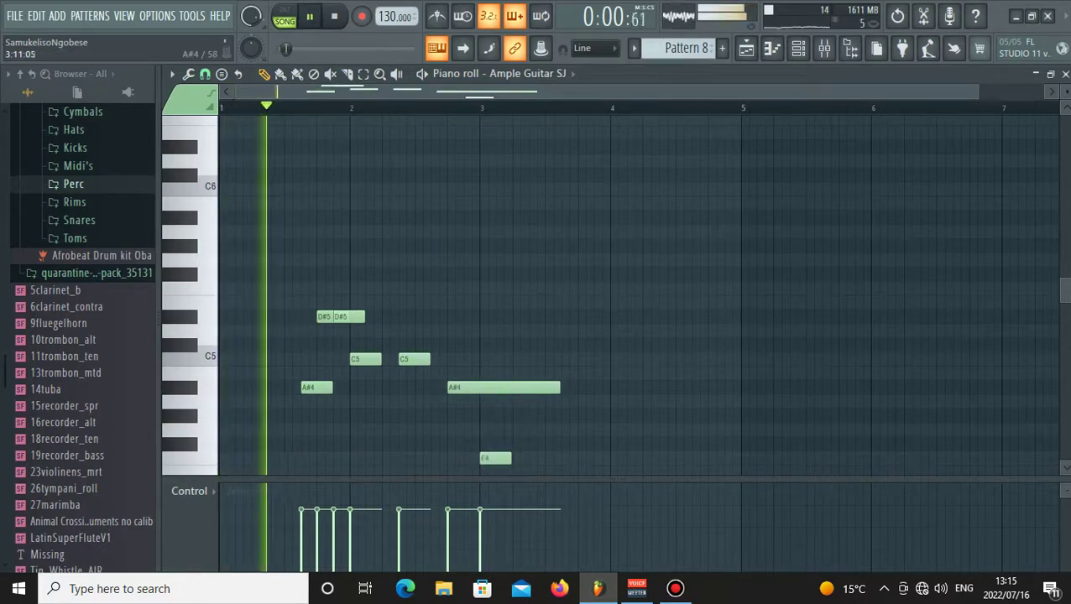
Shorten the long A#4 note in Pattern 8 so it ends at bar 3.
drag(557, 388, 477, 388)
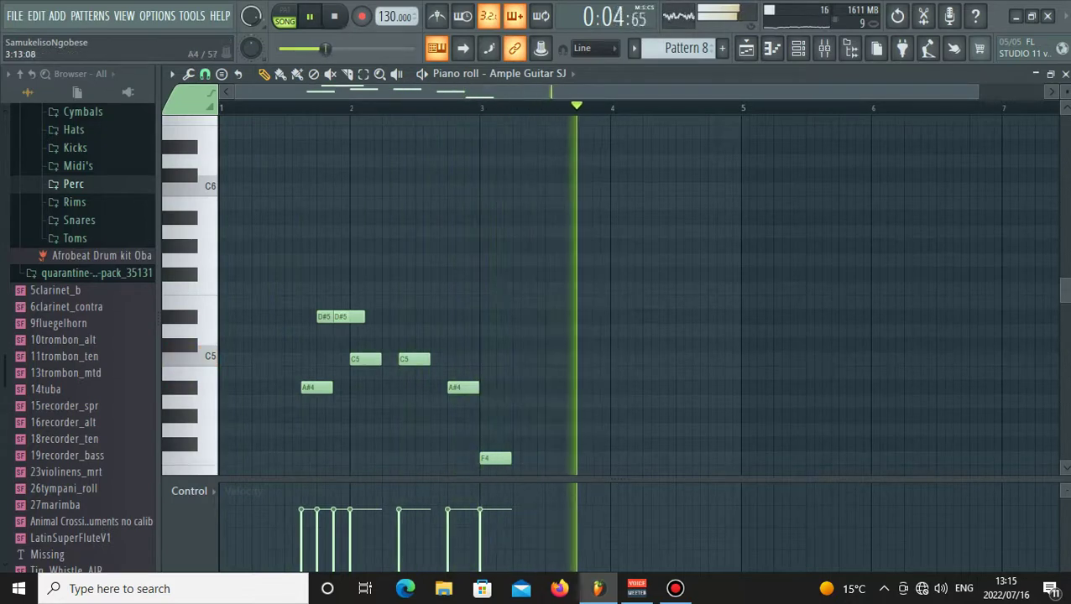
key(F6)
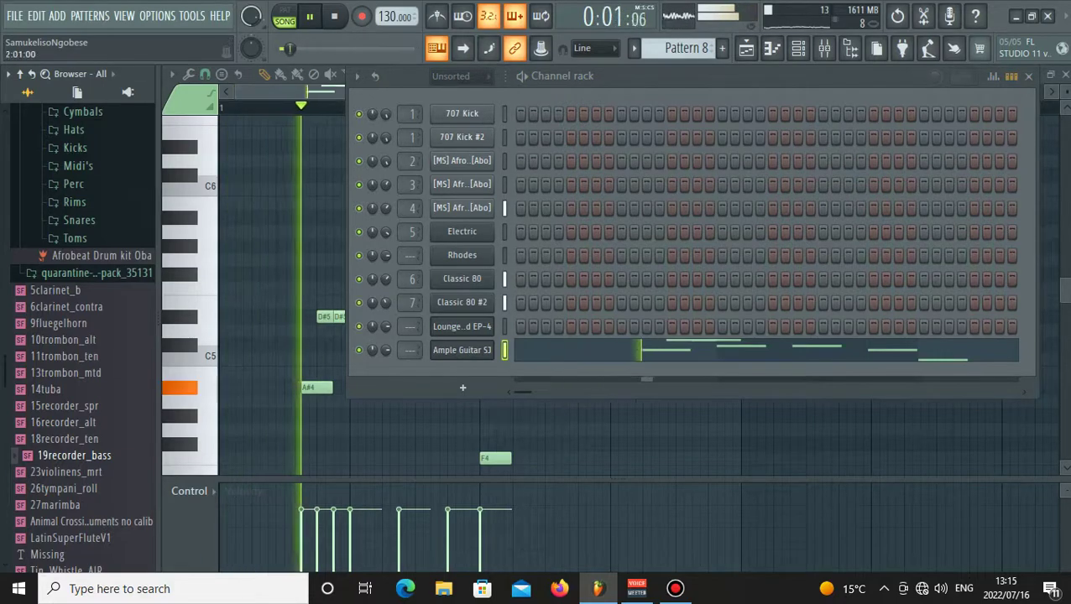
key(F5)
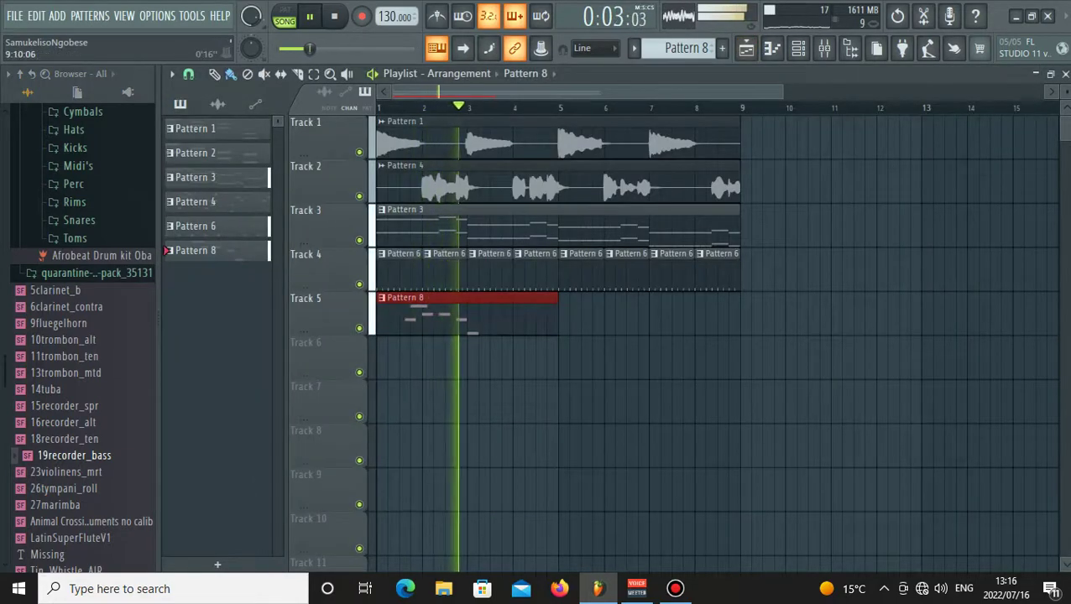
Route the Ample Guitar SJ channel to a free mixer track and load Fruity Flangus in its first effect slot.
click(799, 49)
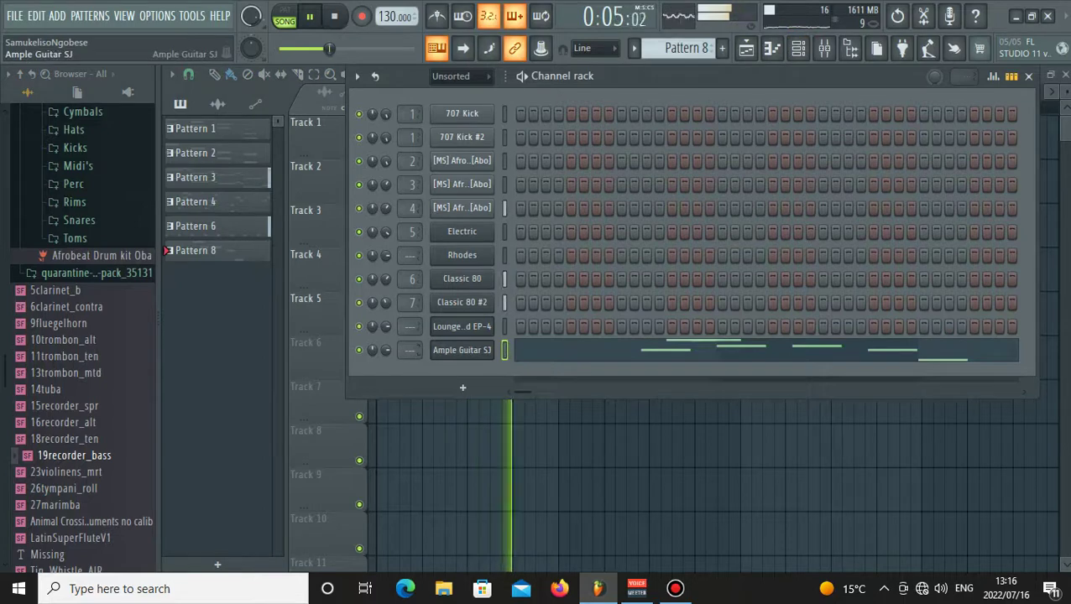
click(461, 349)
click(301, 269)
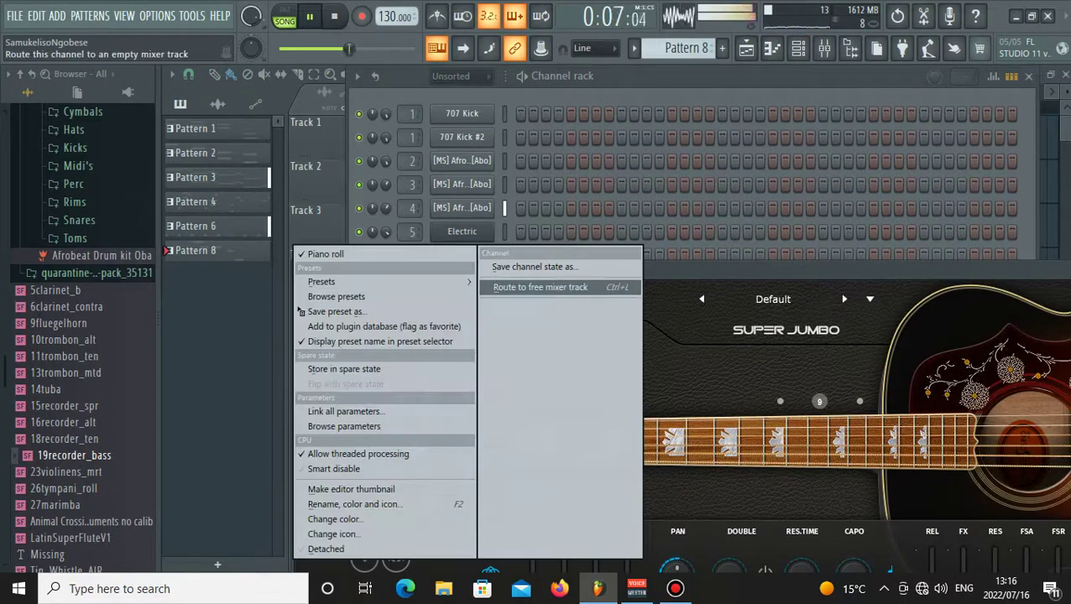
click(540, 287)
click(911, 209)
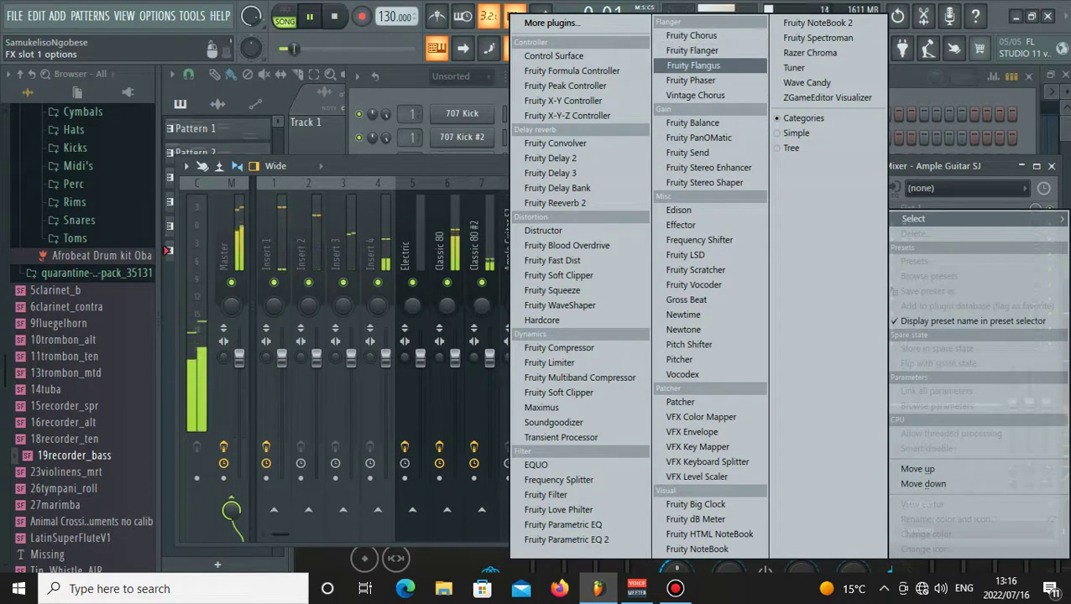
click(692, 66)
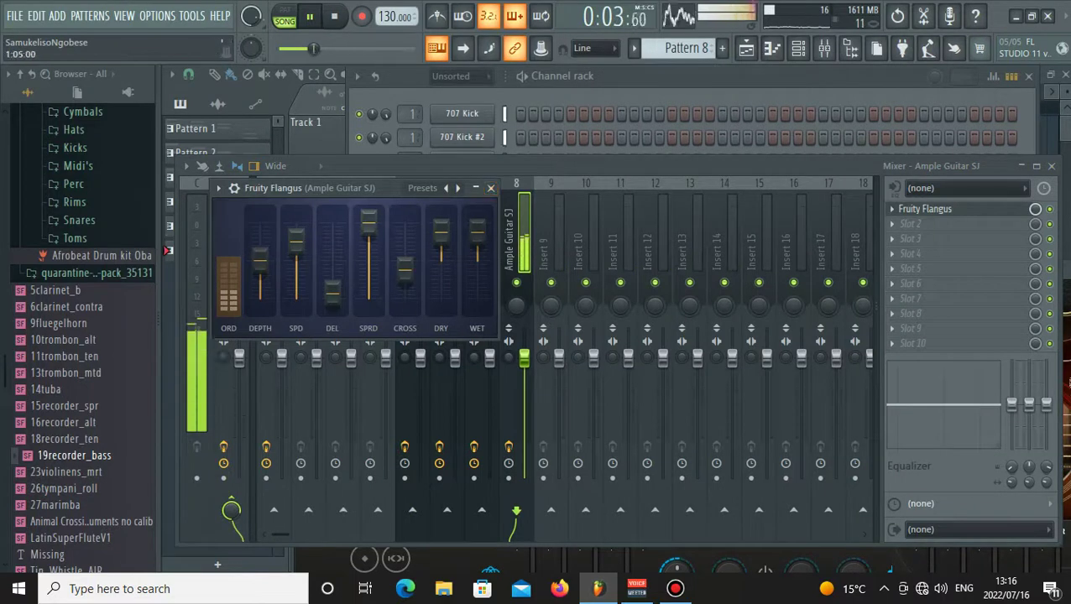
Cut the Ample Guitar SJ notes from Pattern 8.
key(F6)
right_click(491, 344)
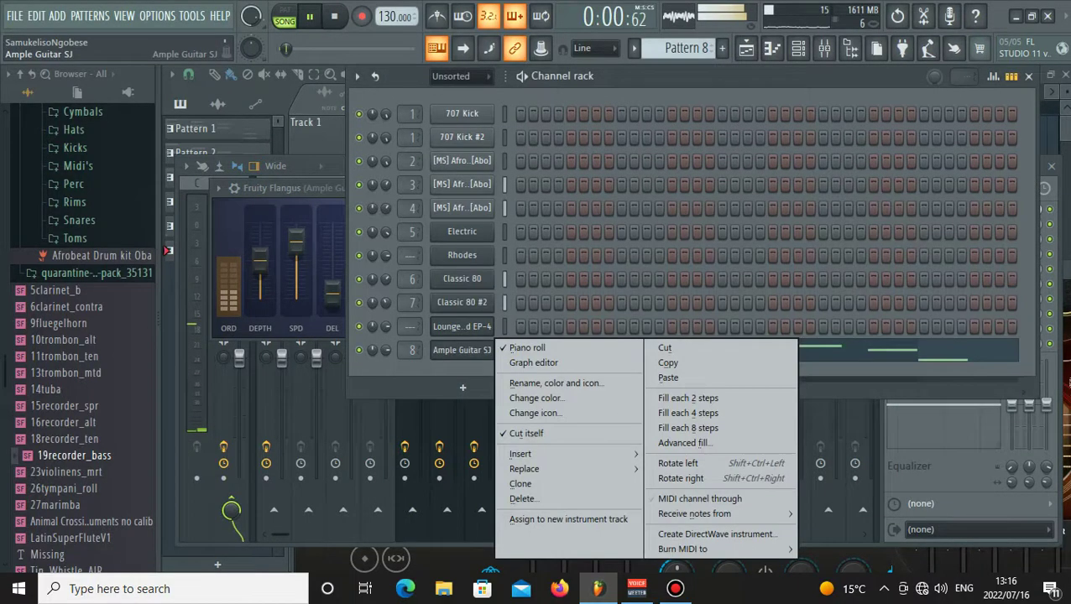
click(665, 348)
key(space)
Select Pattern 3 and collapse the Major Static - Afrobeat Drum Kit 2021 [Oba] folder in the browser.
scroll(705, 48, up, 7)
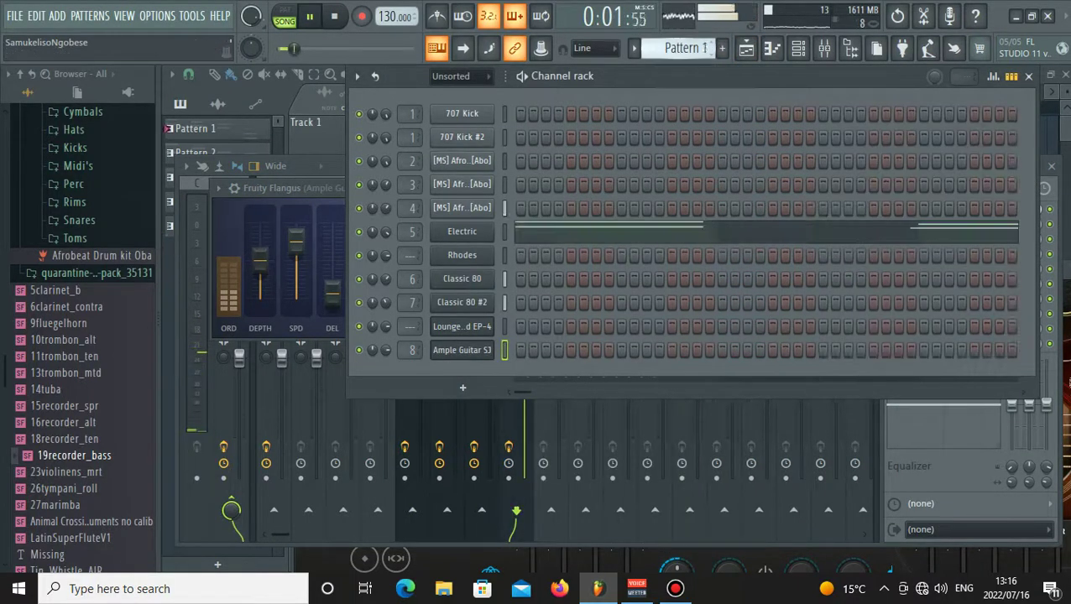
scroll(688, 48, down, 2)
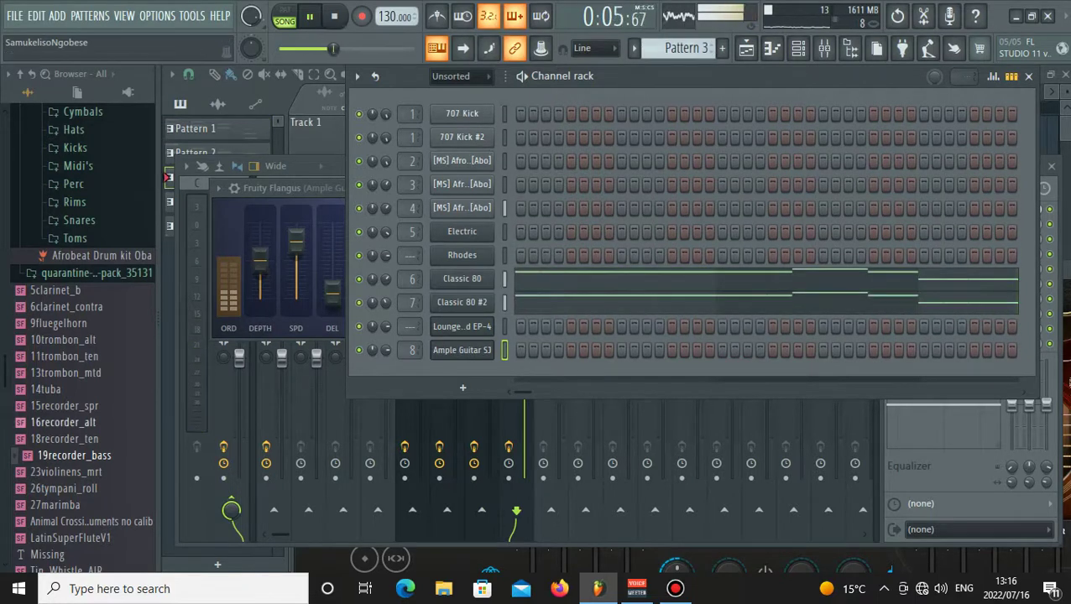
scroll(92, 273, up, 4)
click(93, 256)
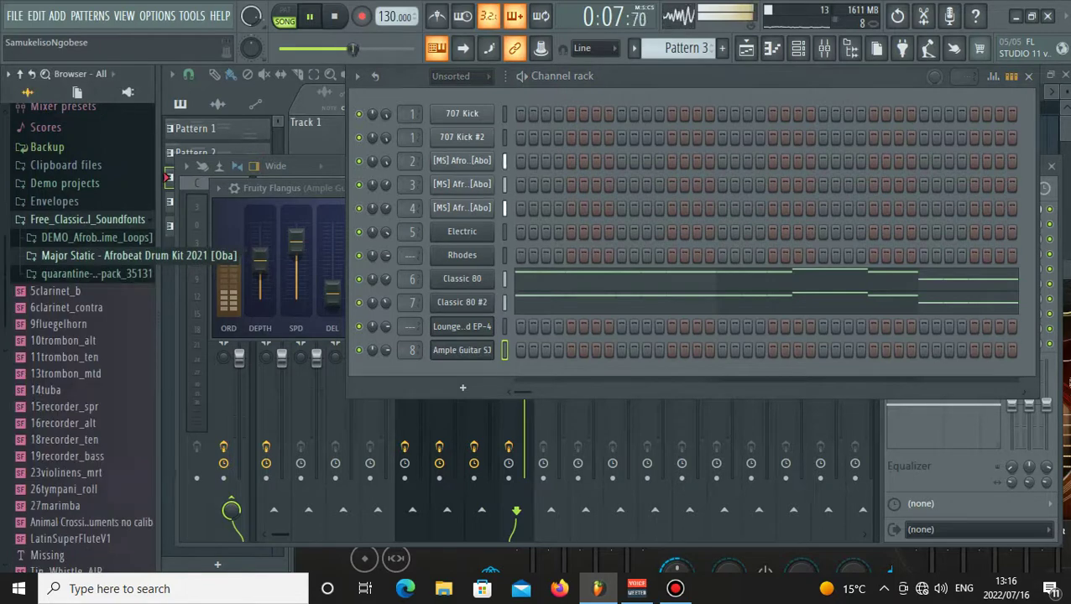
scroll(54, 410, down, 5)
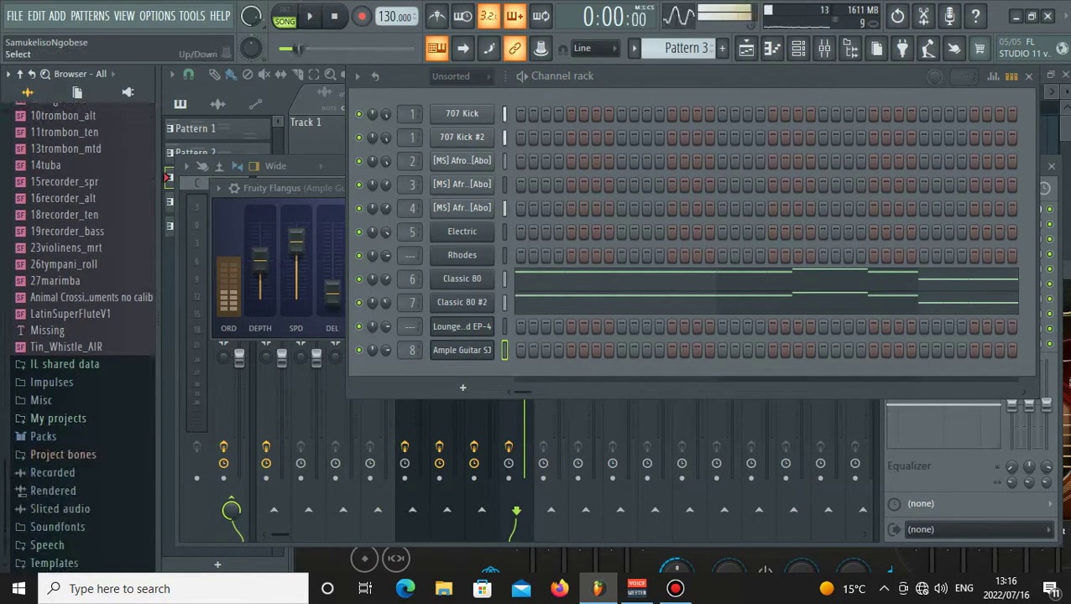
Open the piano roll of the Ample Guitar SJ channel in Pattern 3.
right_click(462, 350)
click(386, 350)
right_click(461, 350)
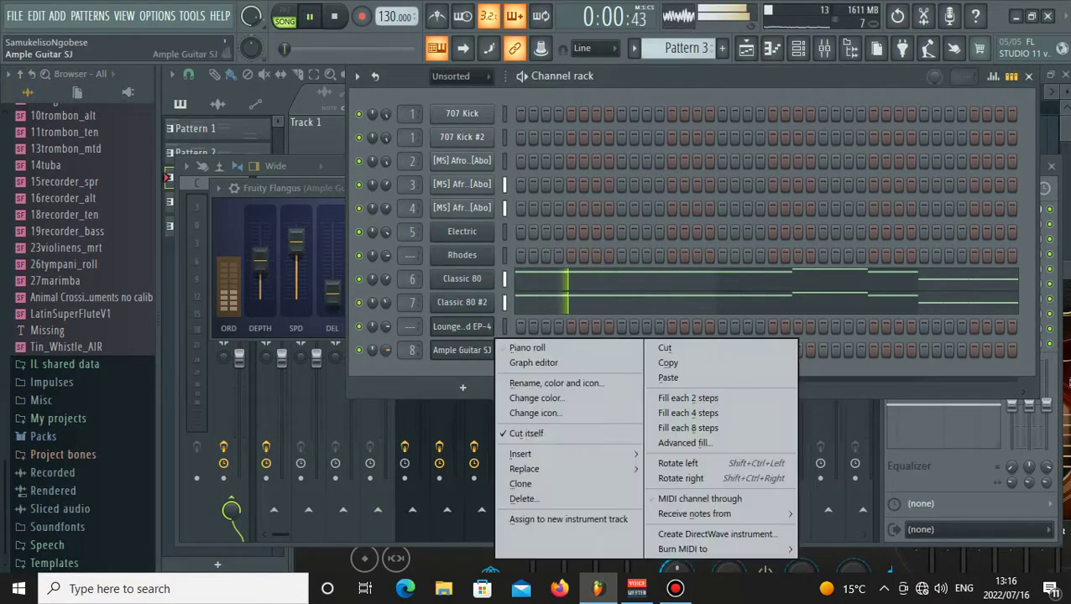
click(528, 348)
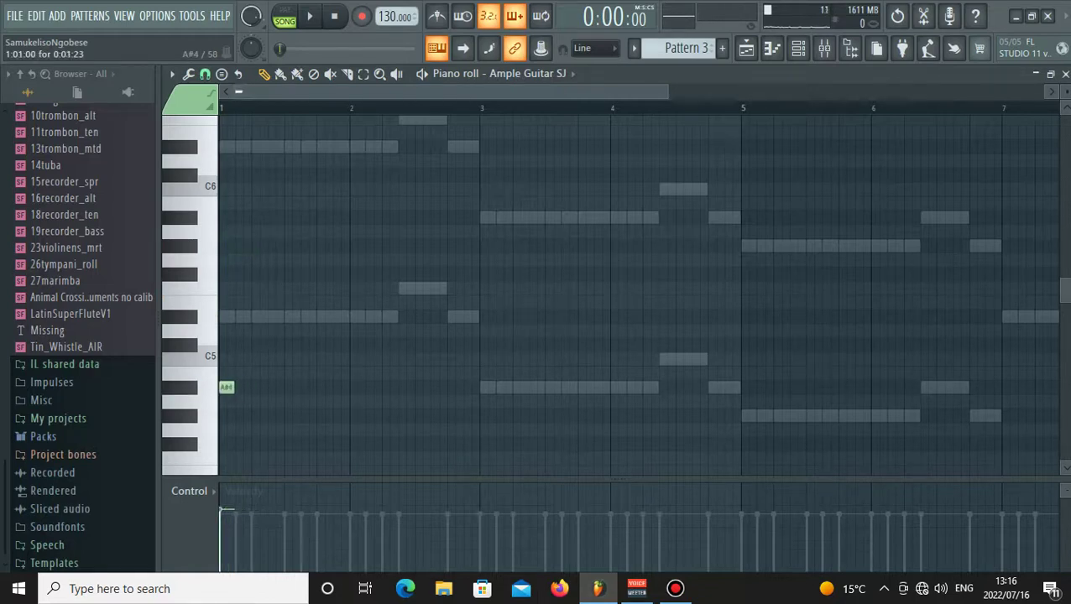
Add two more short A#4 notes and two longer D#5 notes to fill bar 1, auditioning the phrase.
key(space)
key(space)
drag(280, 388, 348, 316)
key(space)
key(space)
key(space)
key(space)
click(322, 317)
key(space)
key(space)
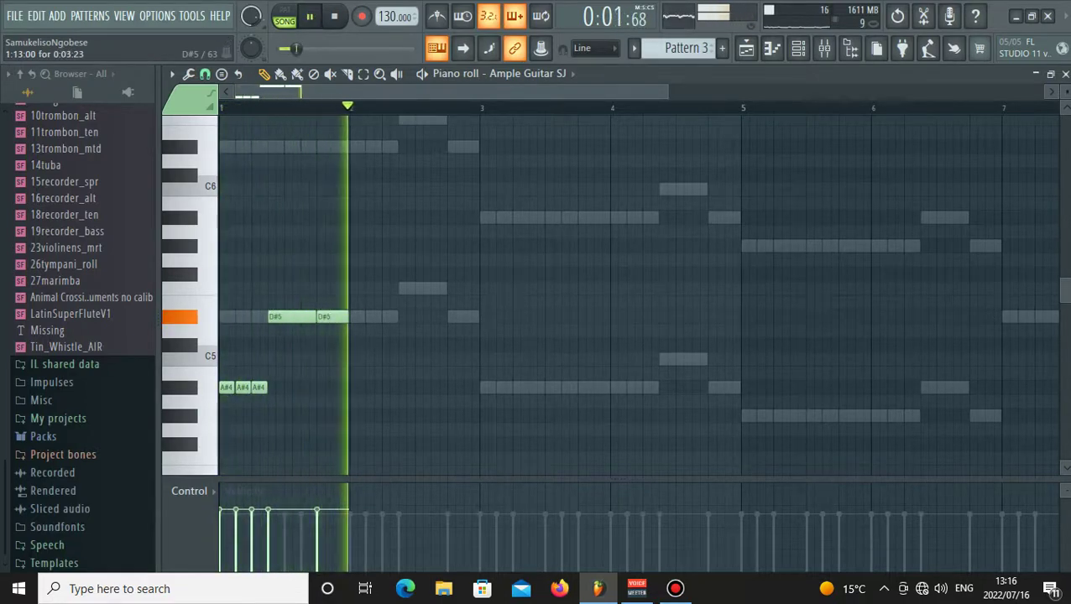
Duplicate the bar 1 phrase across four bars and transpose the copy in bars 3 and 4 down to F4 and A#4.
key(ctrl+b)
click(501, 387)
right_click(501, 387)
key(ctrl+b)
key(space)
key(space)
drag(542, 317, 541, 387)
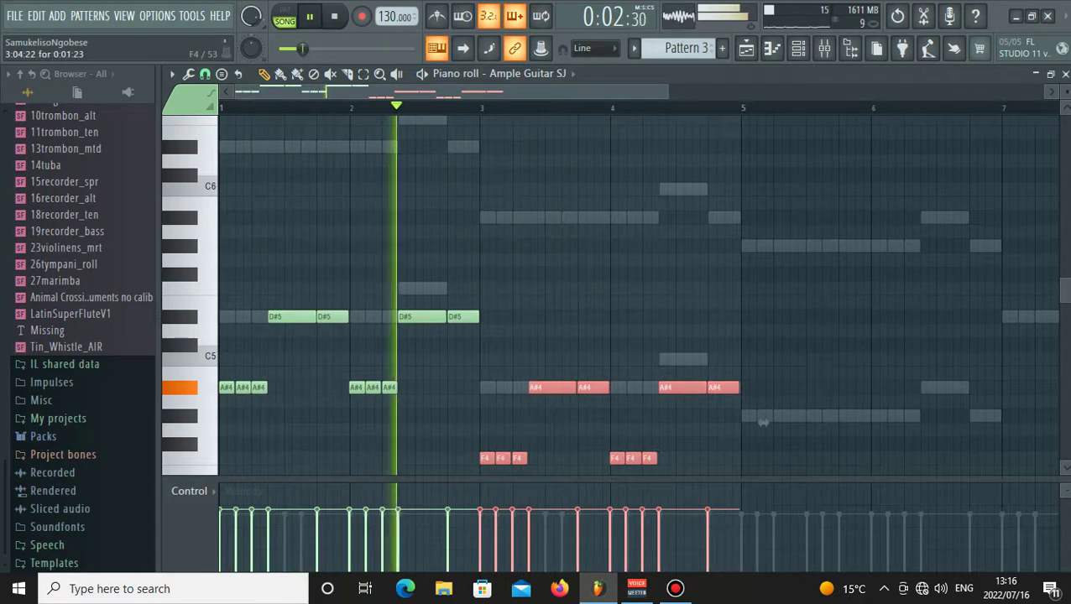
Raise the short F4 notes in bar 3 to A#4 and its two longer notes to D5, checking with playback.
click(550, 431)
right_click(550, 430)
key(space)
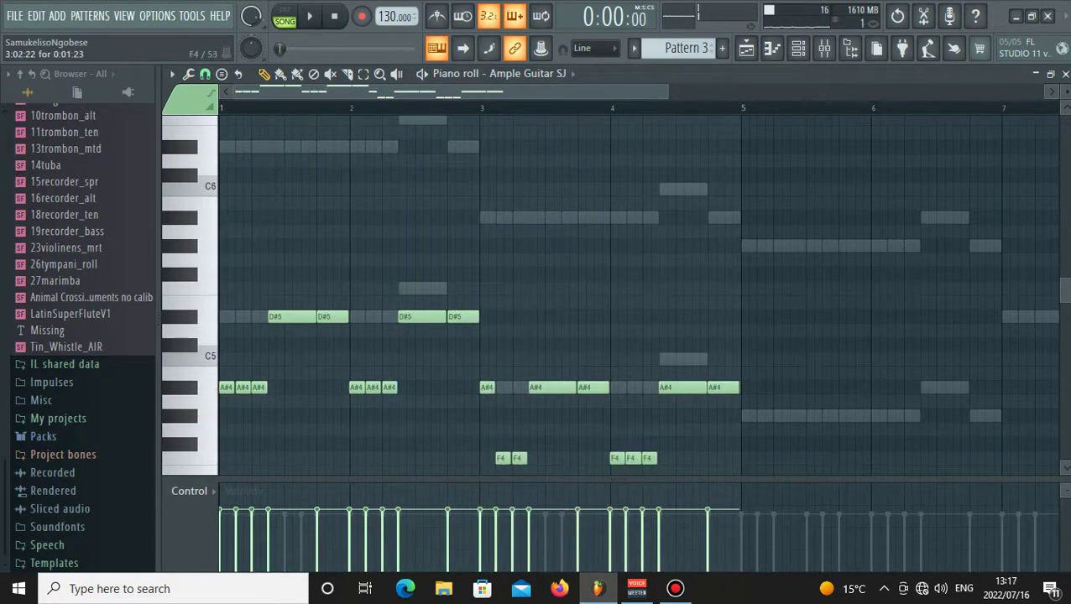
key(space)
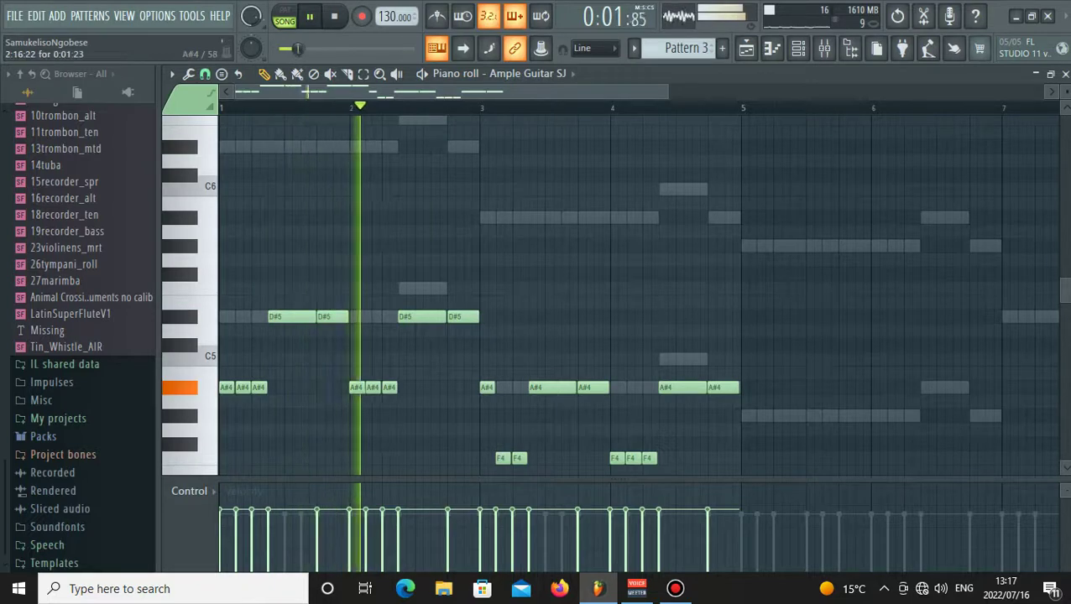
key(space)
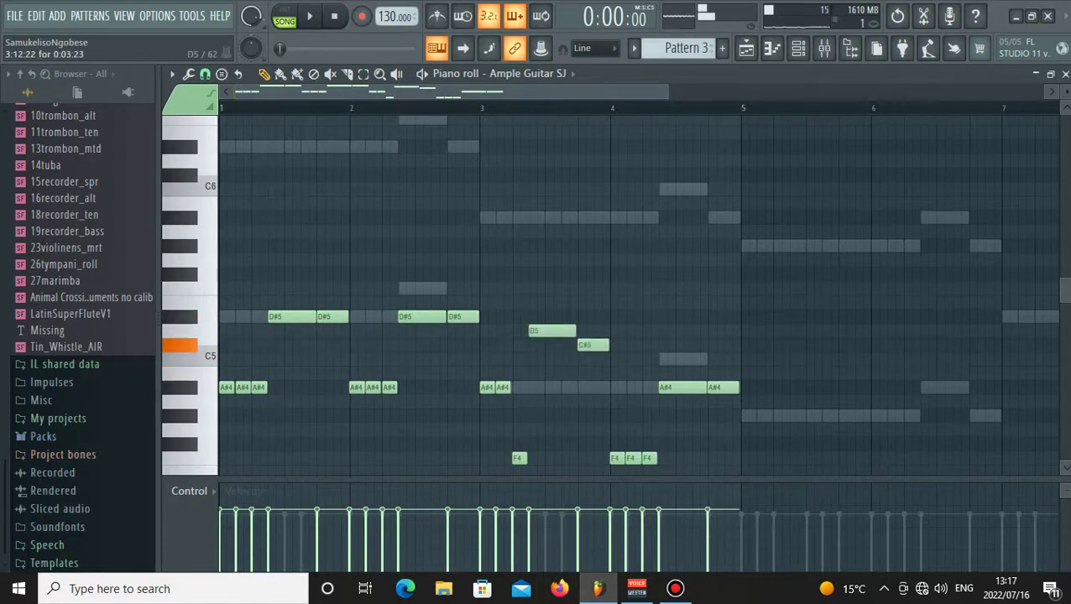
key(space)
Raise the three short F4 notes in bar 4 to A#4 and the following longer note to D5.
drag(617, 459, 617, 388)
drag(633, 458, 633, 388)
drag(649, 458, 682, 331)
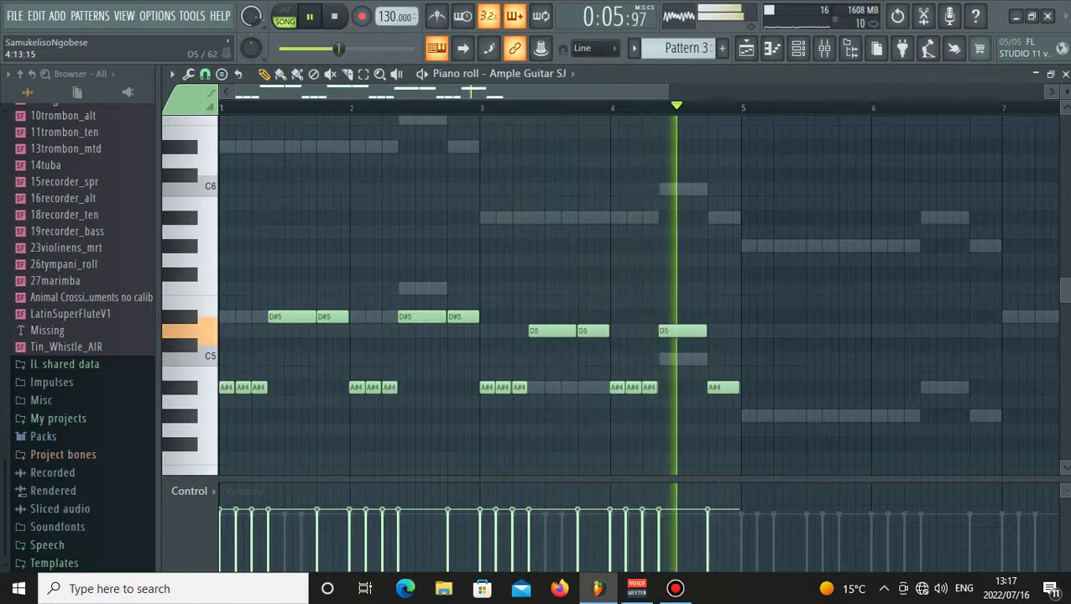
Replace the last A#4 note in bar 4 with short D#5 and D5 notes.
key(space)
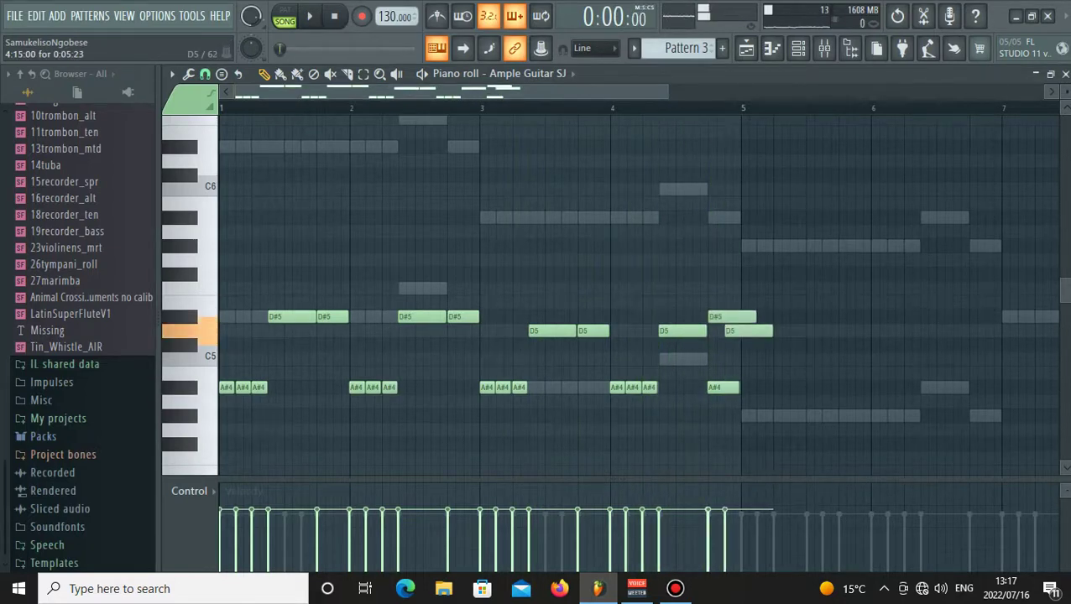
key(space)
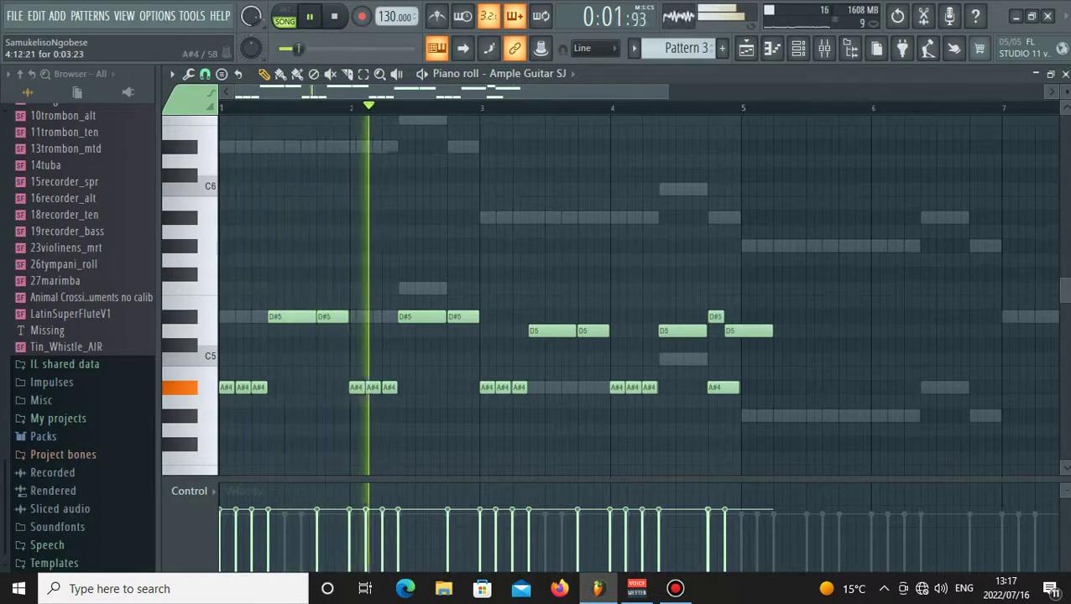
right_click(723, 388)
drag(770, 331, 746, 331)
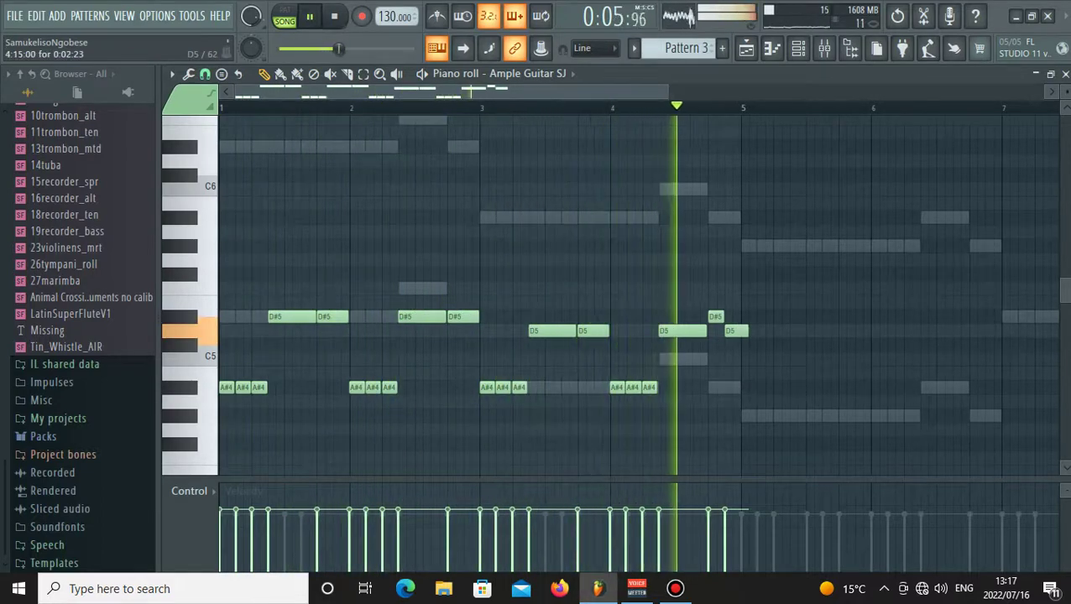
Duplicate the four-bar guitar phrase into bars 5 to 8 and transpose the copy down two semitones.
key(ctrl+b)
key(space)
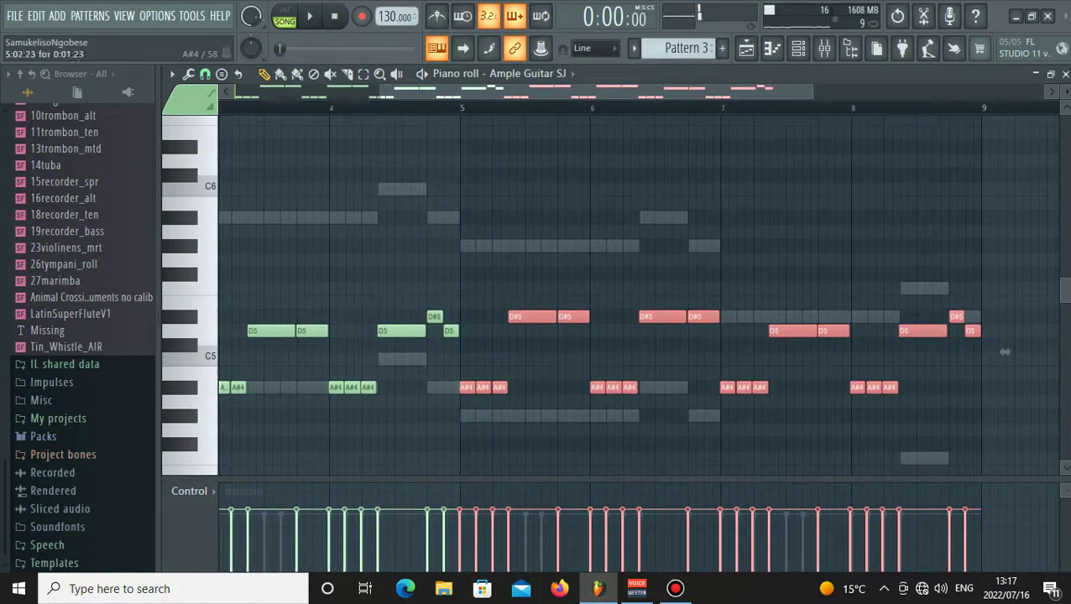
drag(1005, 352, 1005, 380)
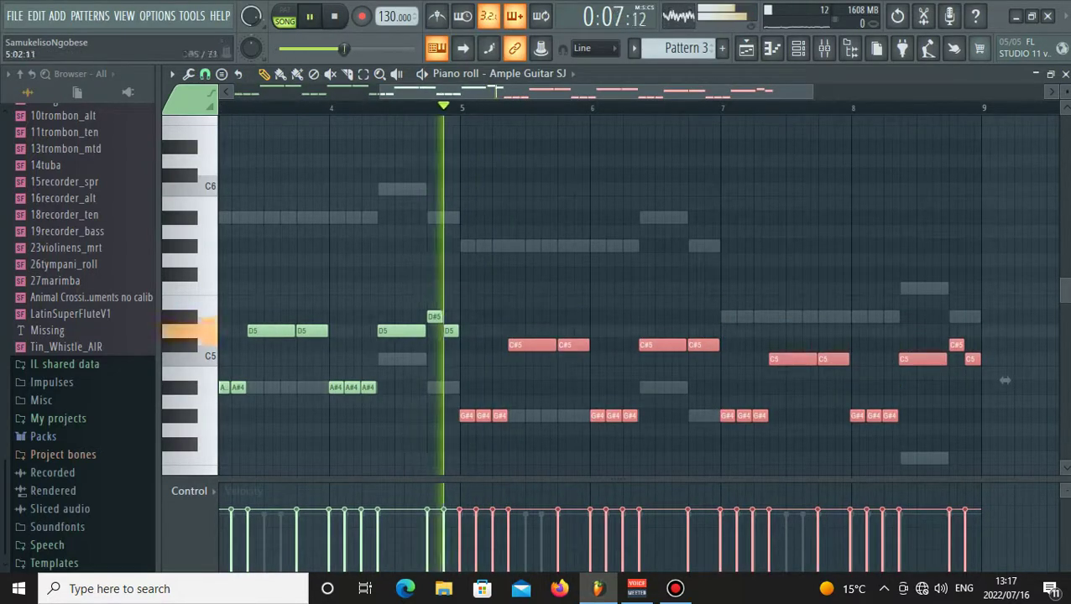
Lower the longer C#5 notes in bars 5 and 6 to C5, auditioning the change.
key(space)
click(556, 372)
key(space)
right_click(556, 372)
drag(535, 345, 574, 359)
key(space)
Lower the short G#4 notes in bars 7 and 8 to G4 and the longer C5 notes to A#4.
key(space)
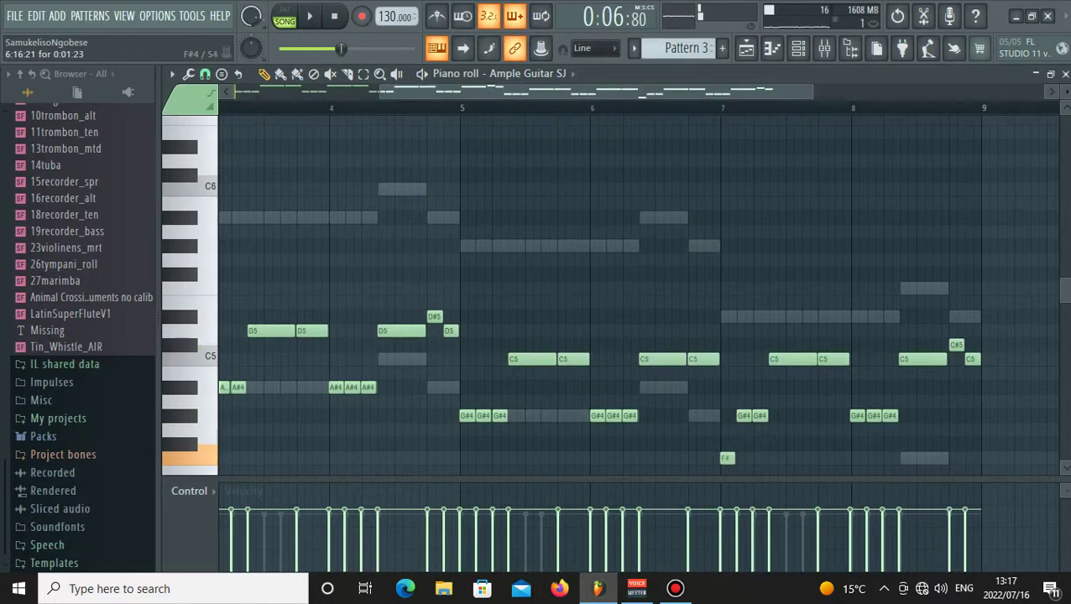
key(space)
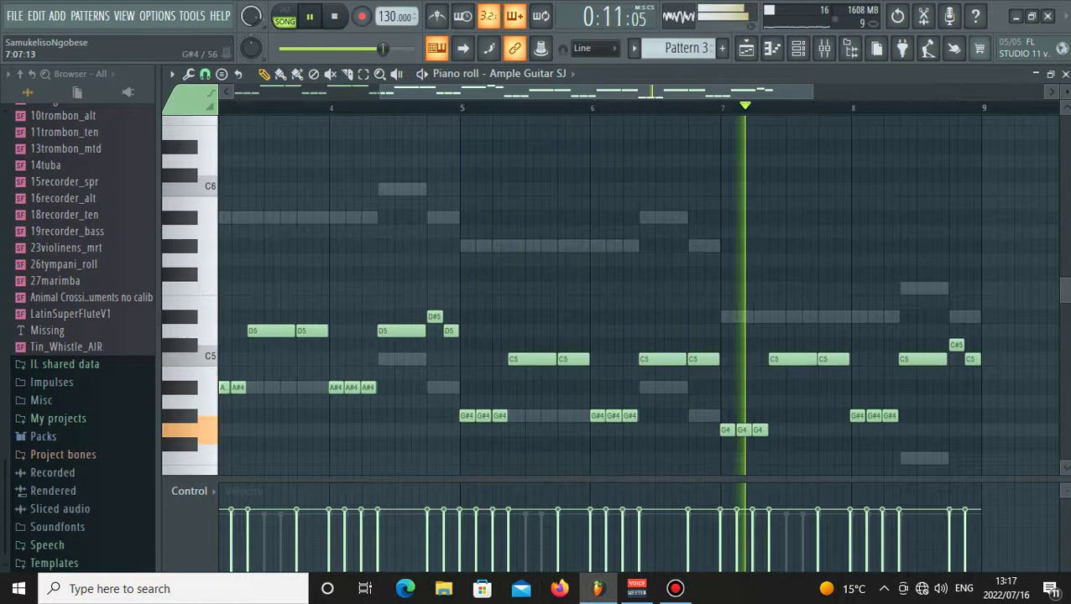
key(space)
drag(780, 359, 890, 429)
key(space)
drag(922, 360, 922, 387)
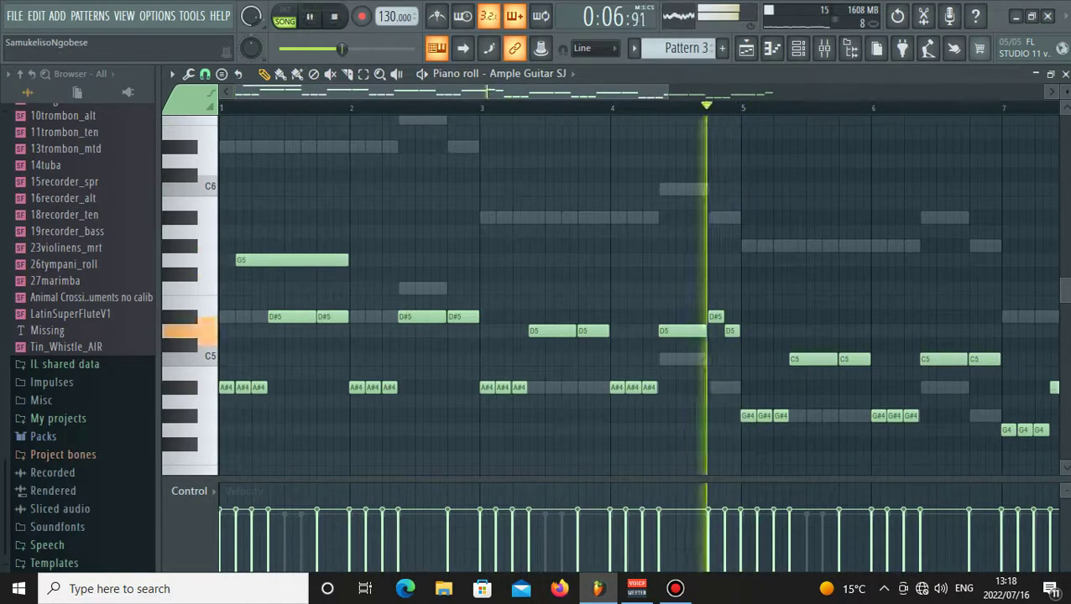
Add long A#5 and C6 notes above the G5 in bar 1 as a rising melody, checking with playback.
key(space)
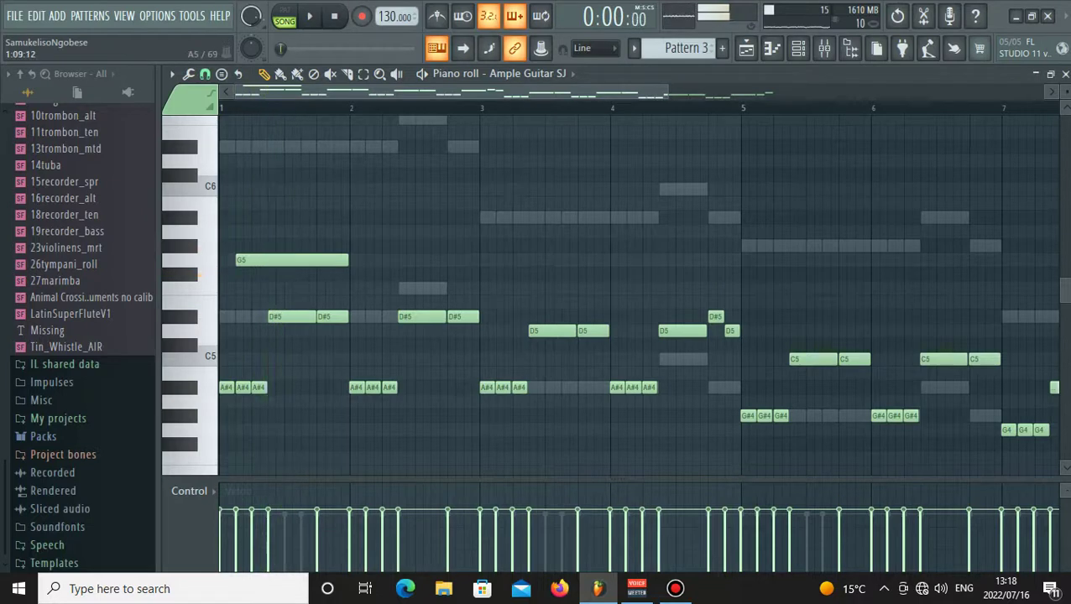
click(271, 219)
key(space)
key(space)
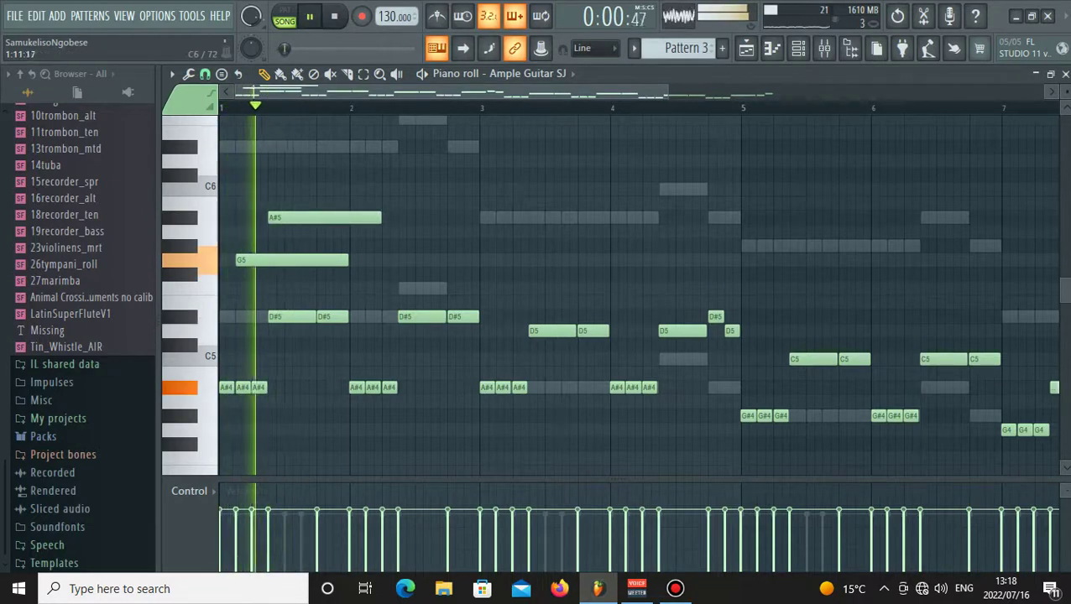
click(303, 175)
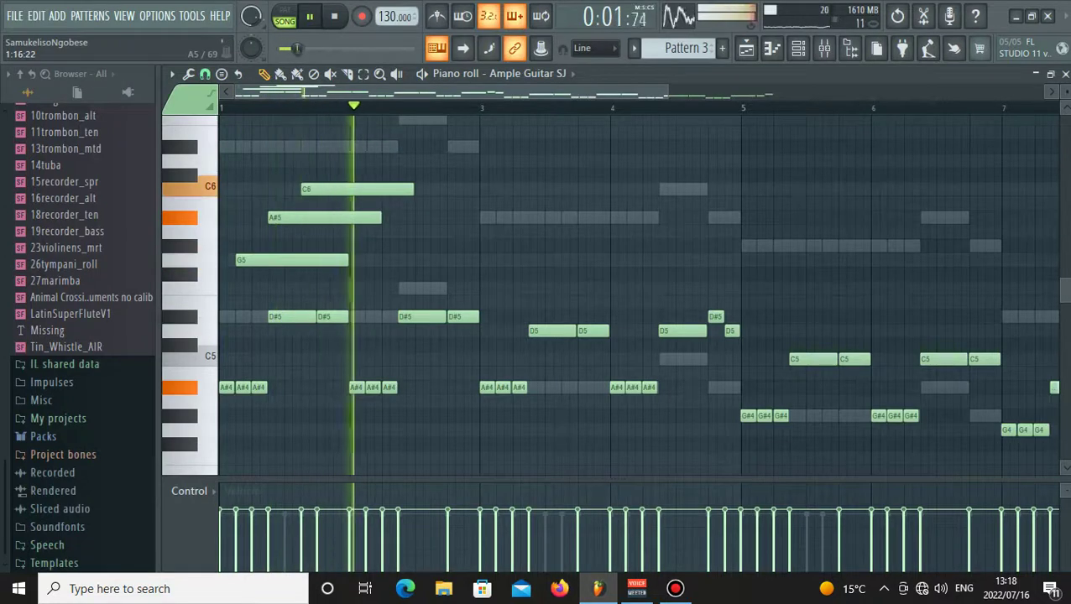
Add D#6 and C6 notes at the end of bar 2 and shorten both to one step.
click(458, 175)
key(space)
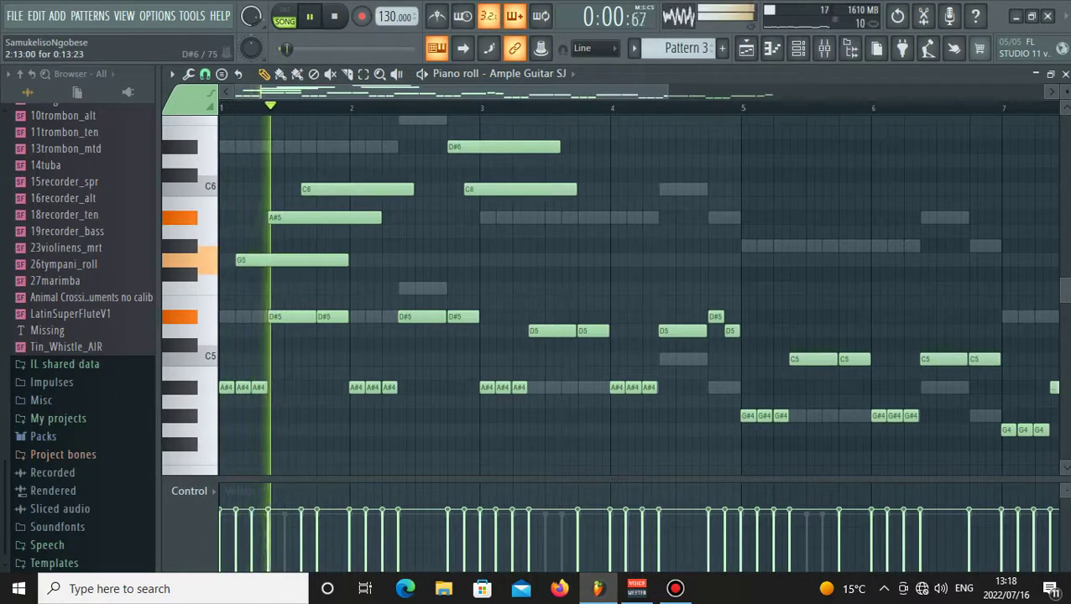
drag(557, 147, 461, 147)
drag(574, 189, 477, 189)
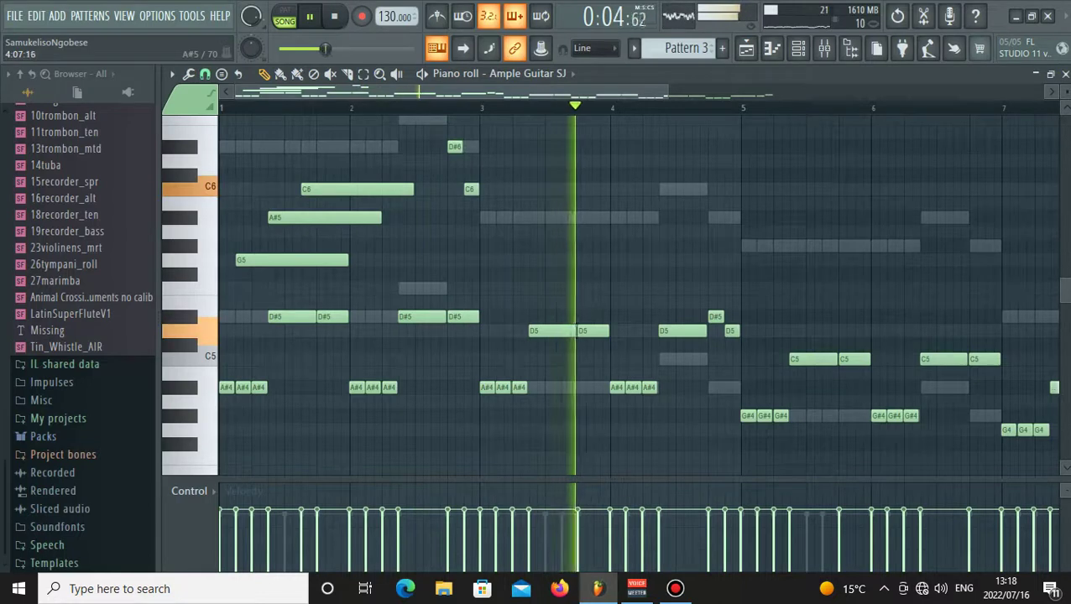
Add short A#5, C6, D#6, D6, C6 and A#5 melody notes in bar 4 and a G#5 at the start of bar 5.
click(649, 217)
click(665, 190)
click(681, 204)
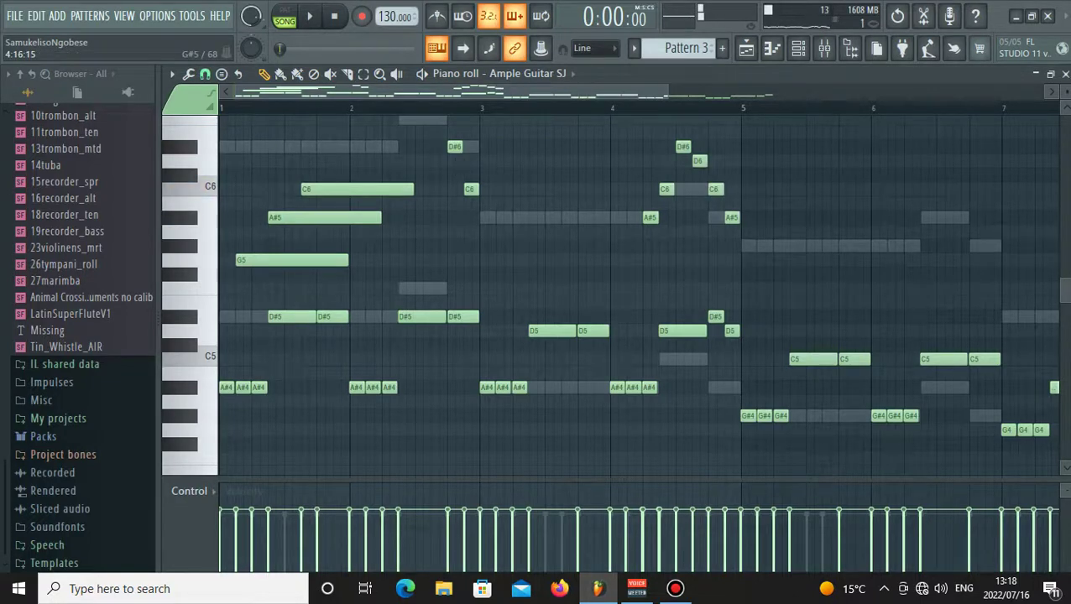
key(space)
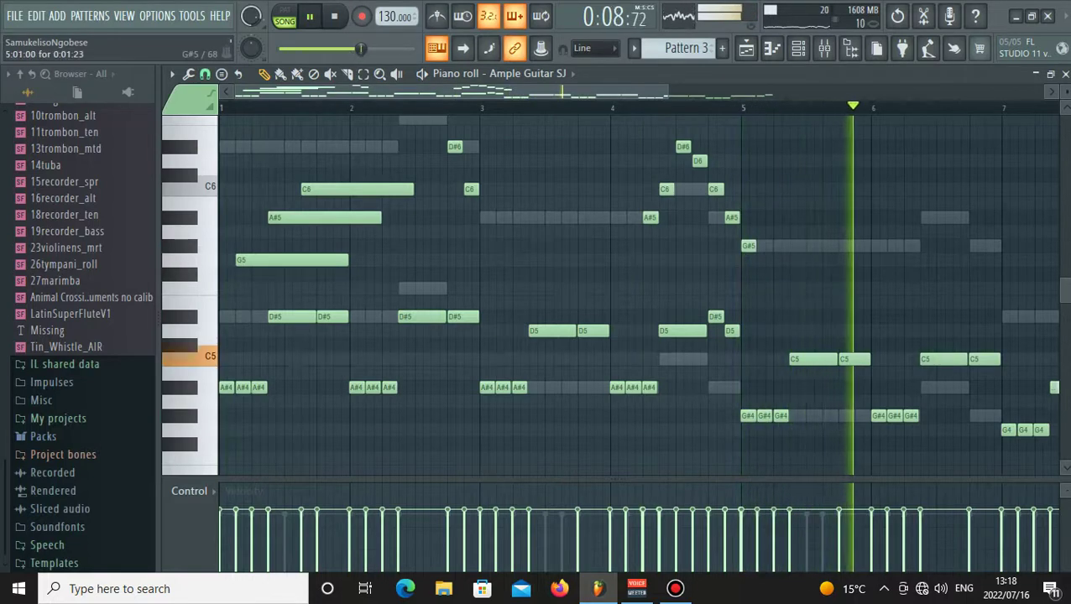
Lengthen the G#5 in bar 5 into the middle of bar 6 and add long A#5 and G#5 notes after it.
drag(754, 245, 886, 246)
click(929, 204)
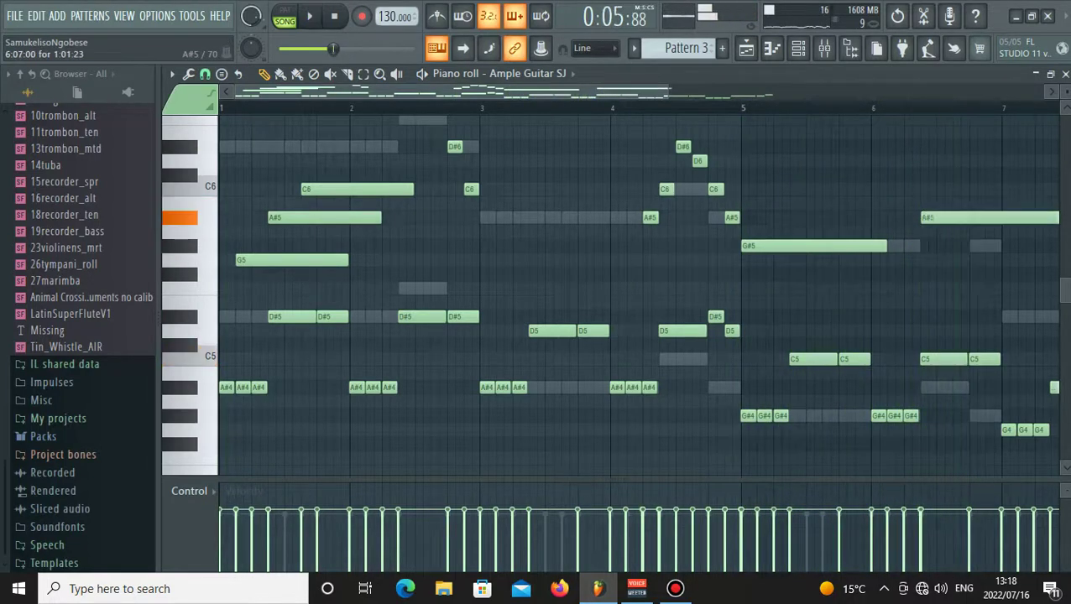
key(space)
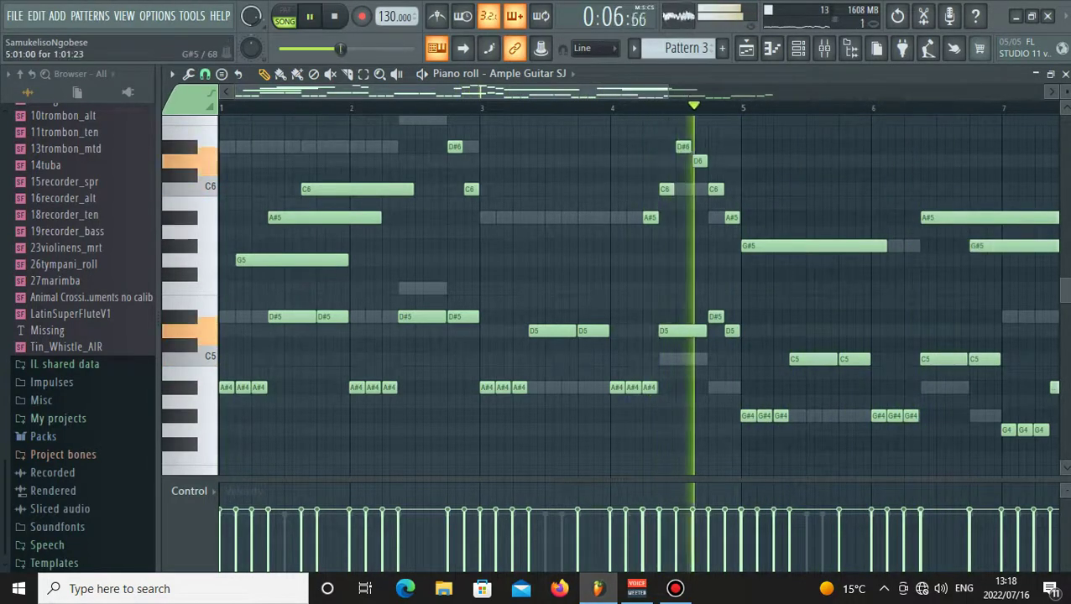
drag(884, 246, 916, 246)
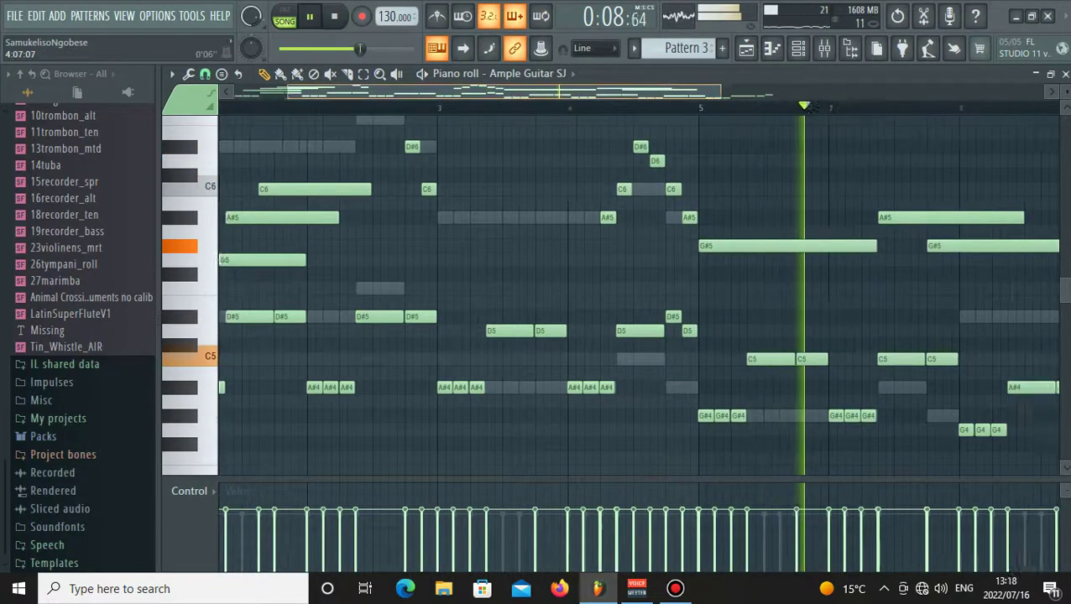
Add a long D#5 melody note at the start of bar 7 and shorten the G#5 at the end of bar 6.
click(842, 317)
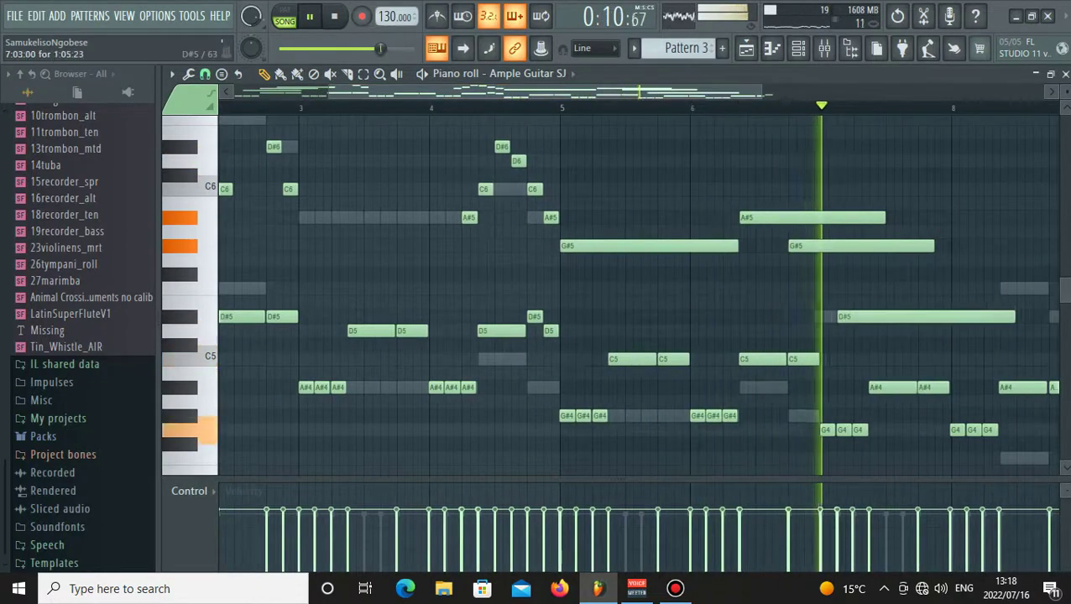
drag(911, 316, 895, 317)
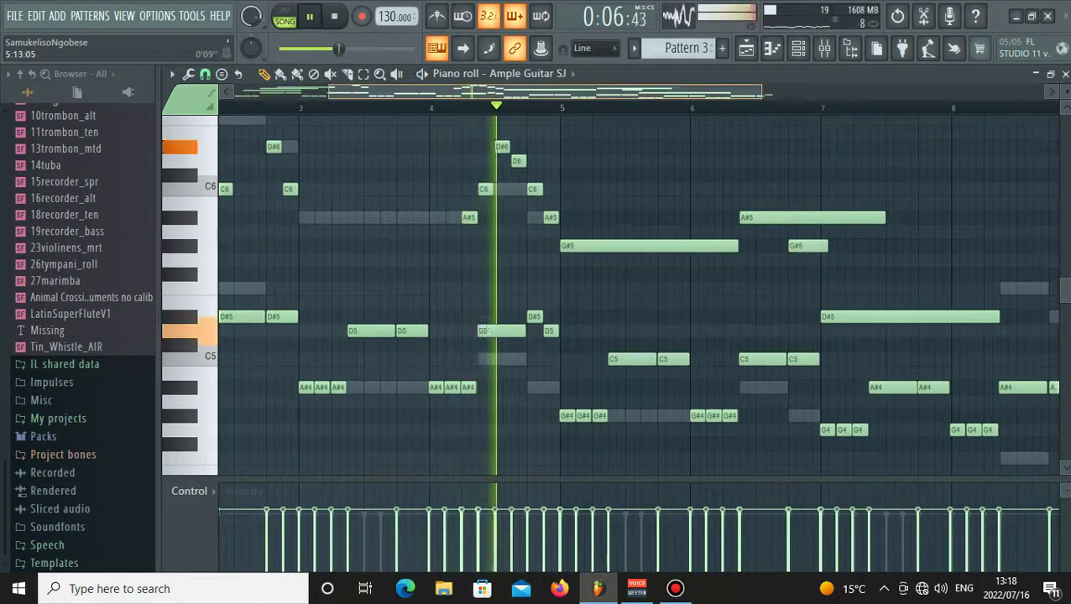
key(space)
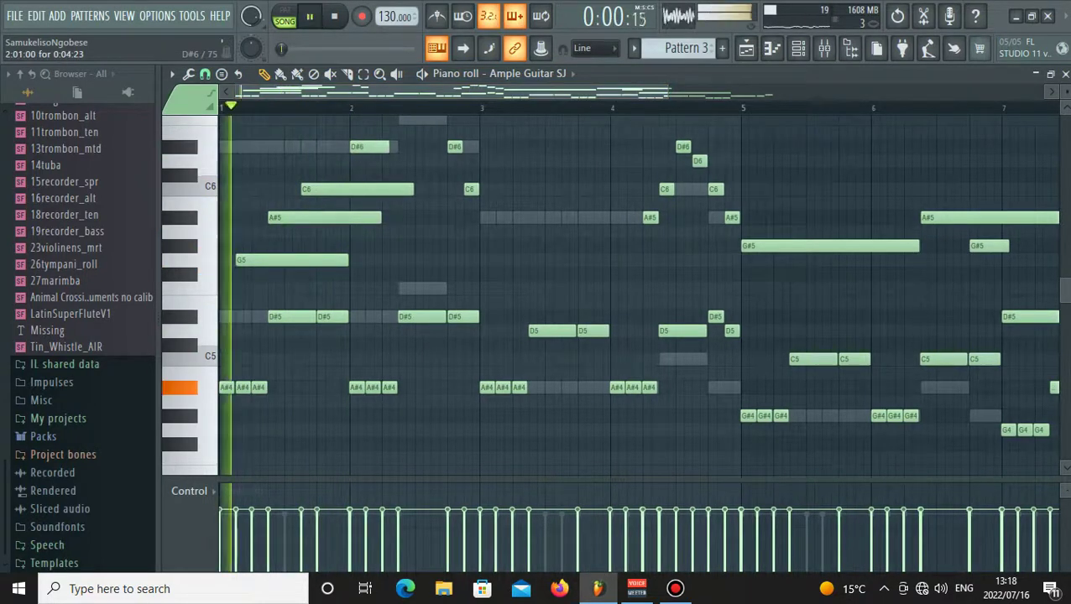
Add short F6 and G6 notes in bar 2 after the D#6, checking with playback.
scroll(613, 294, up, 1)
click(402, 161)
key(space)
key(space)
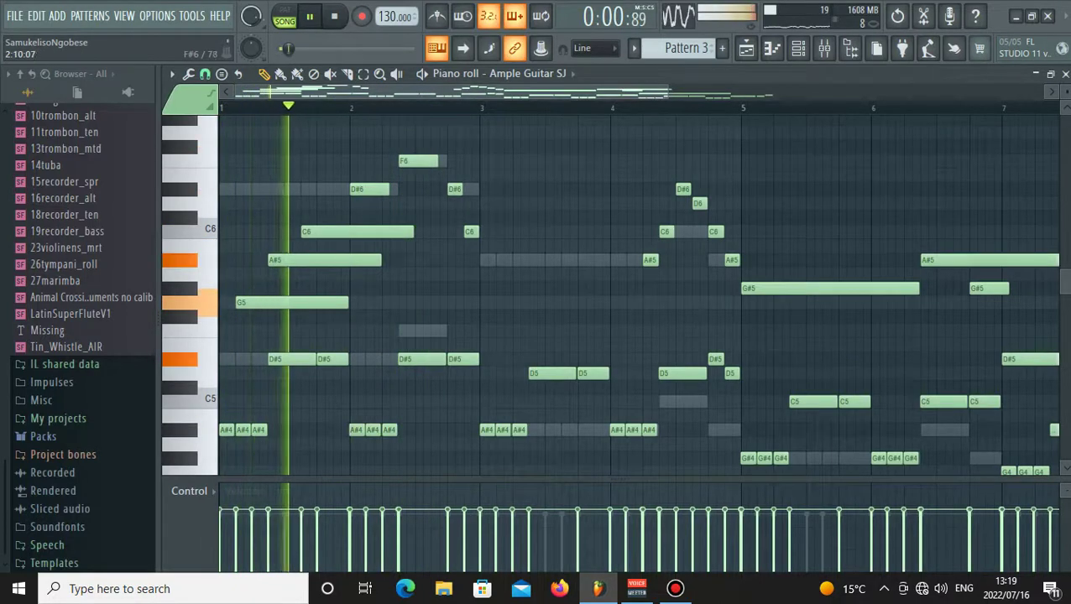
click(425, 133)
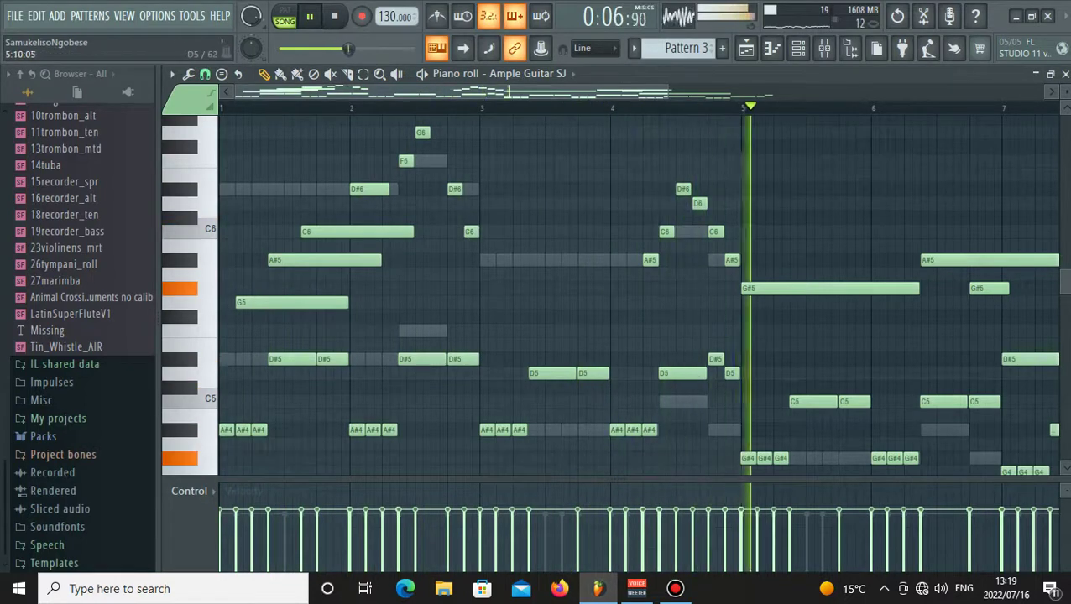
Duplicate the D#5, G5 and A#5 melody notes of bar 7 into bar 8.
scroll(606, 91, down, 2)
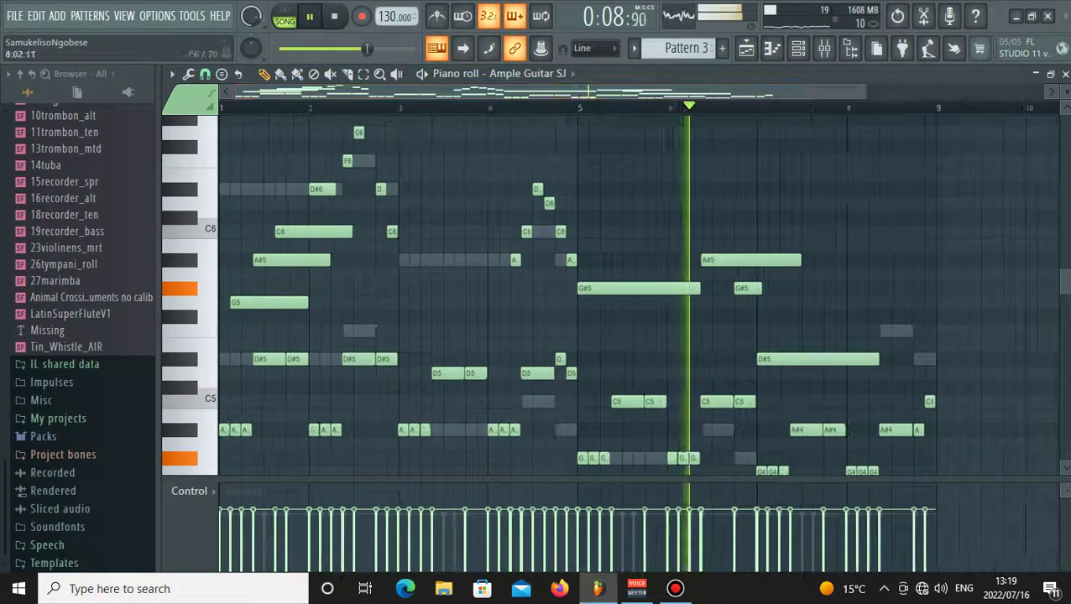
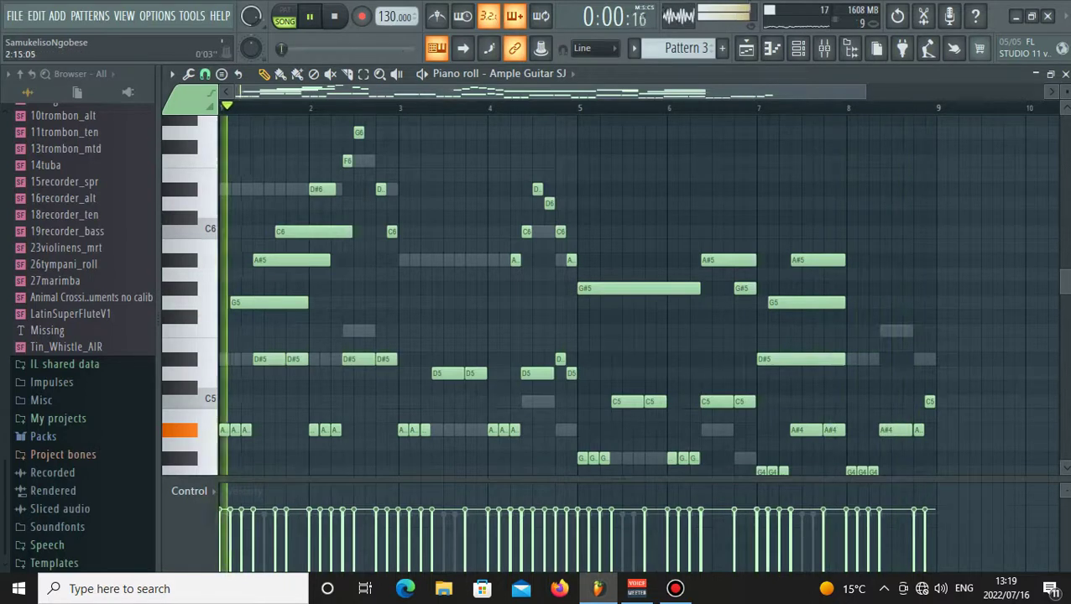
drag(770, 251, 875, 370)
key(ctrl+b)
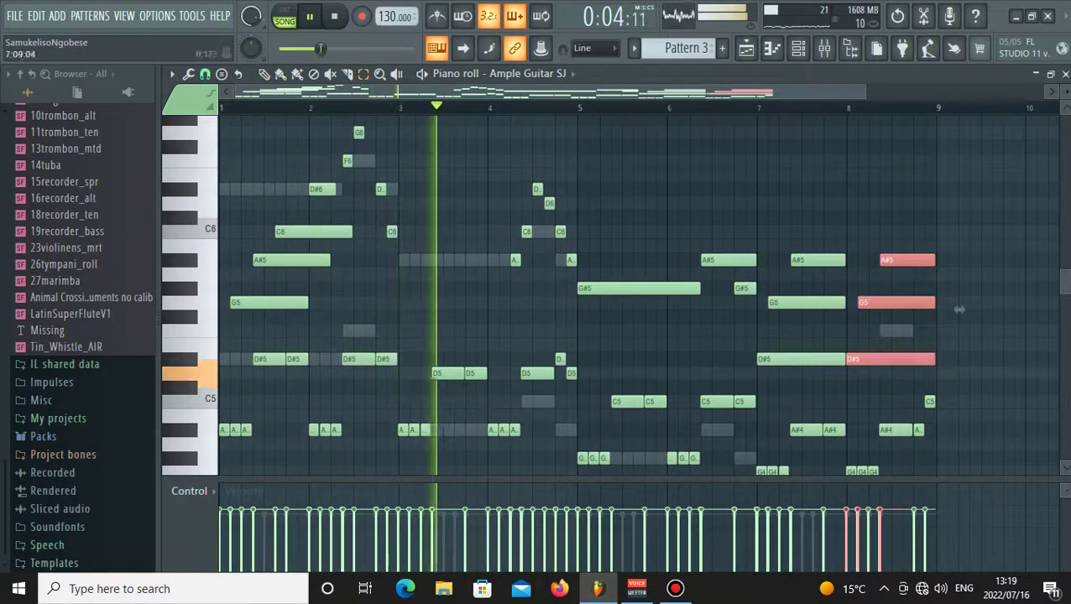
Inspect the Ample Guitar SJ instrument settings and return to its piano roll.
key(F6)
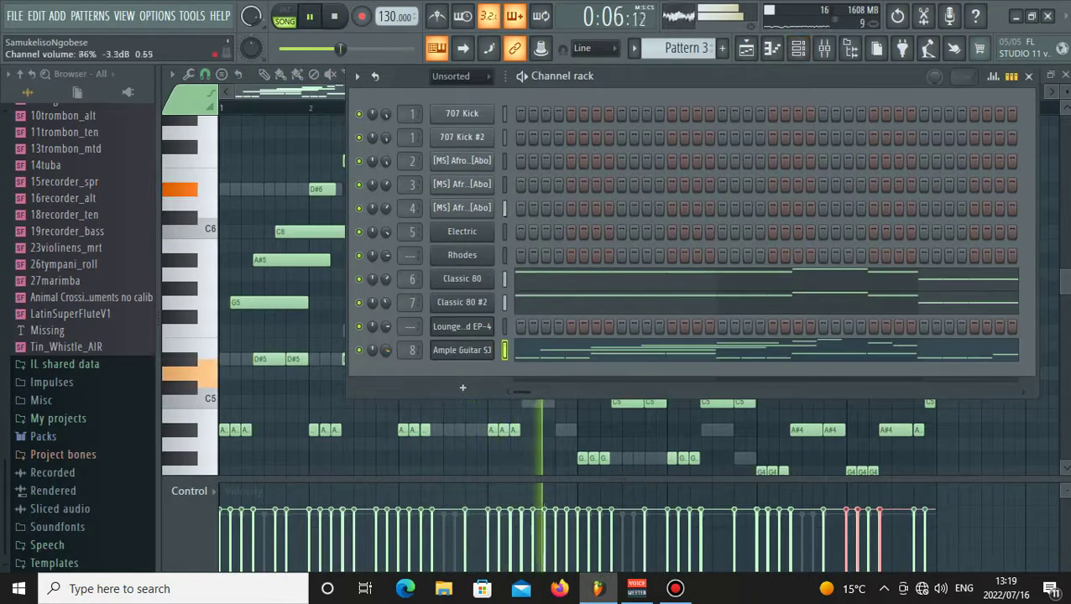
click(462, 350)
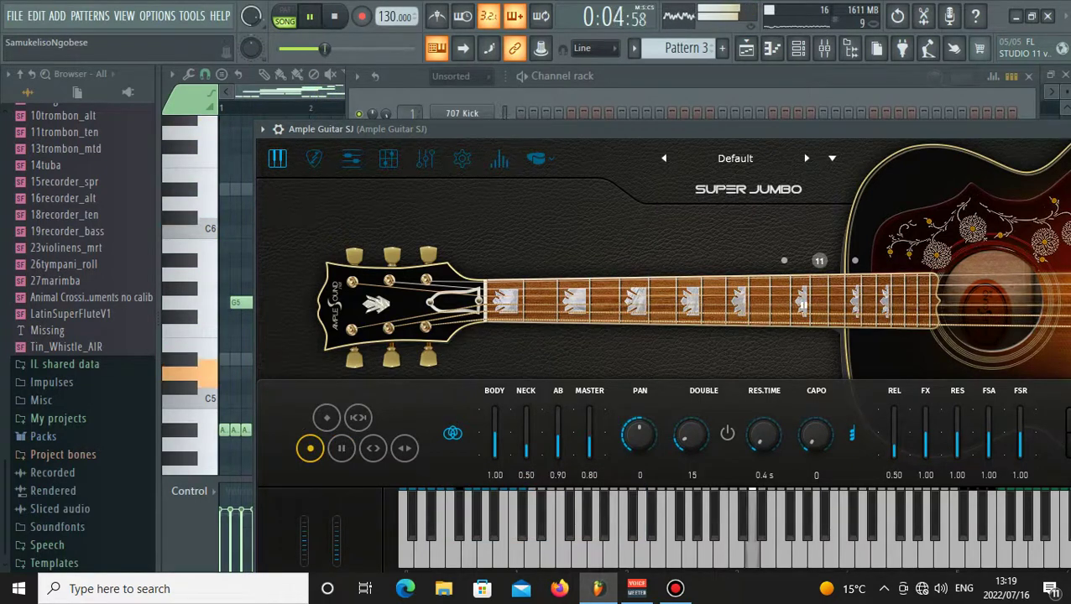
key(F6)
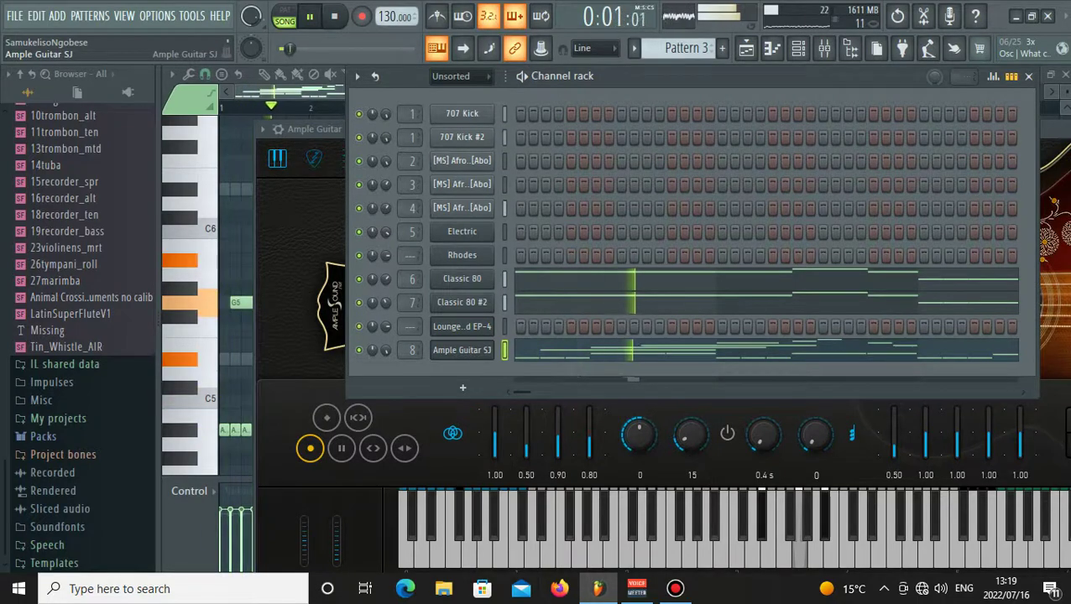
click(532, 350)
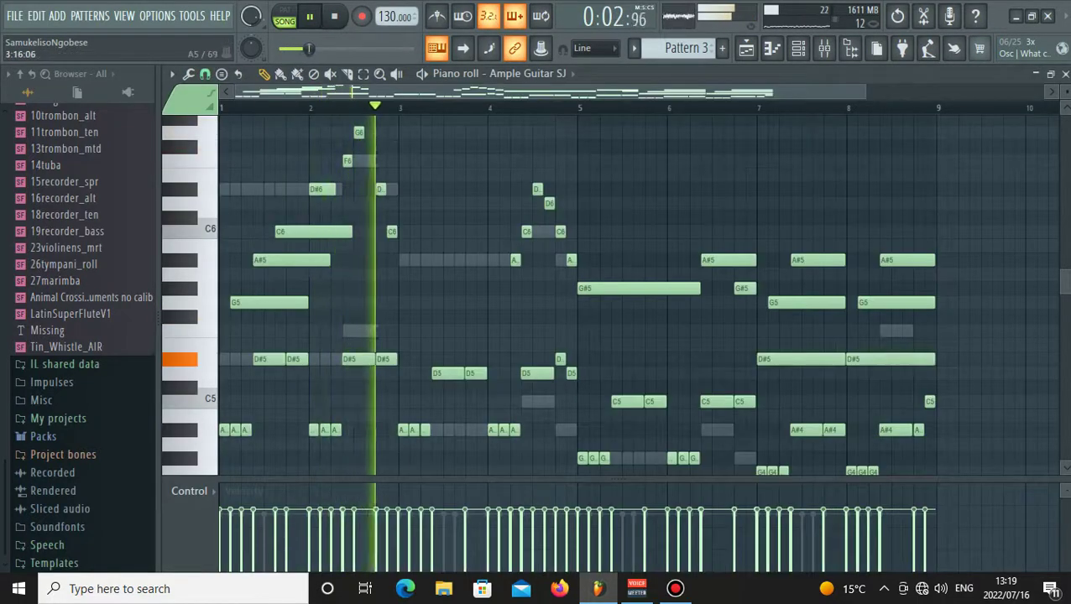
Add an F6 after the G6 in bar 2 and shorten it, listening to playback.
key(space)
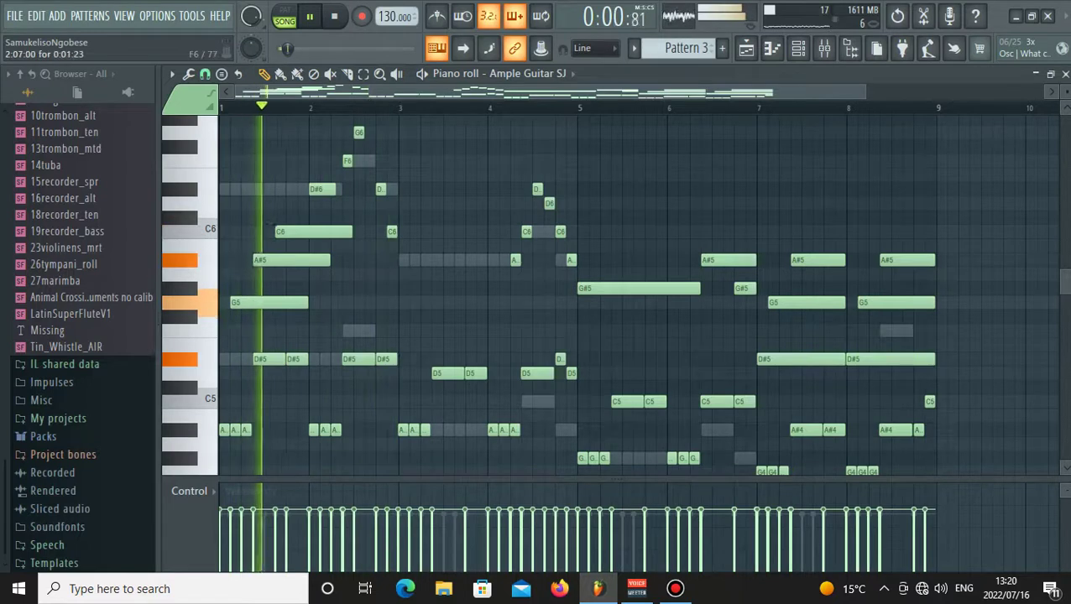
click(370, 161)
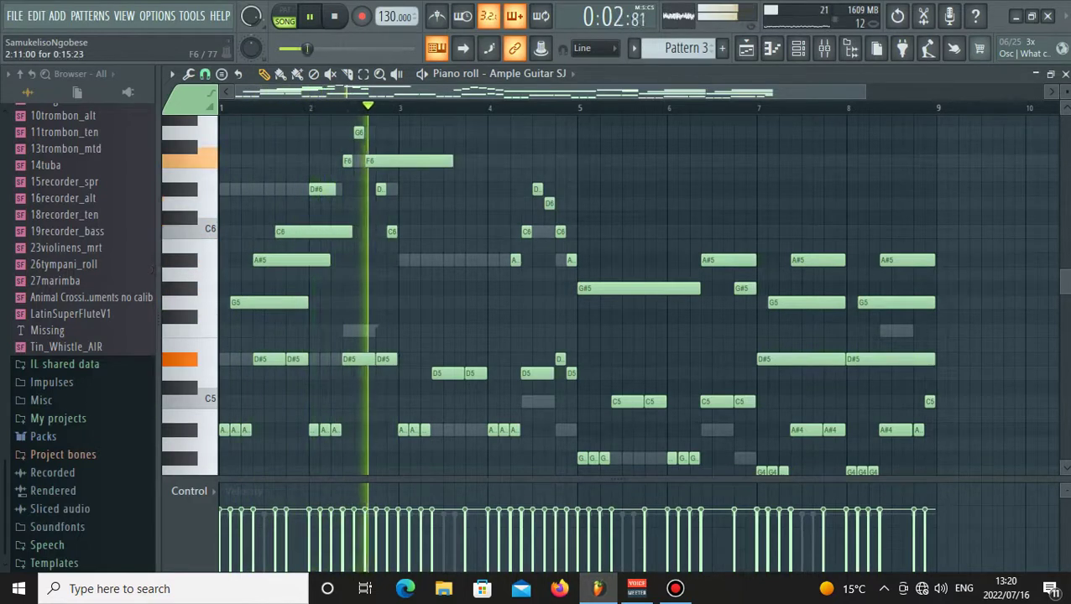
drag(450, 161, 378, 161)
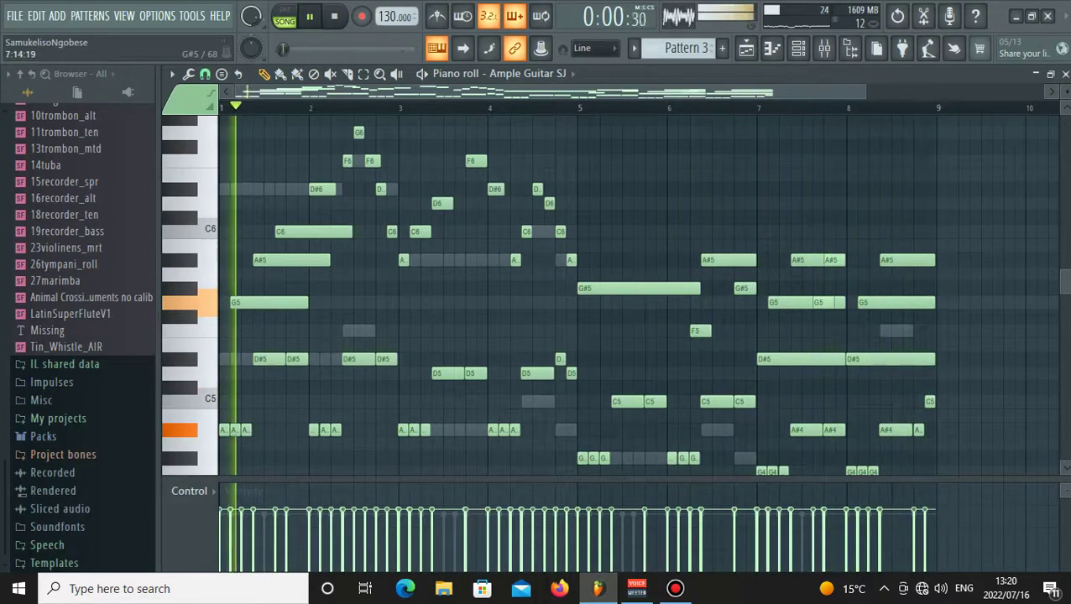
Add a D#6 at the start of bar 1, an F6 near its end and a G6 near the start of bar 2.
scroll(638, 294, up, 3)
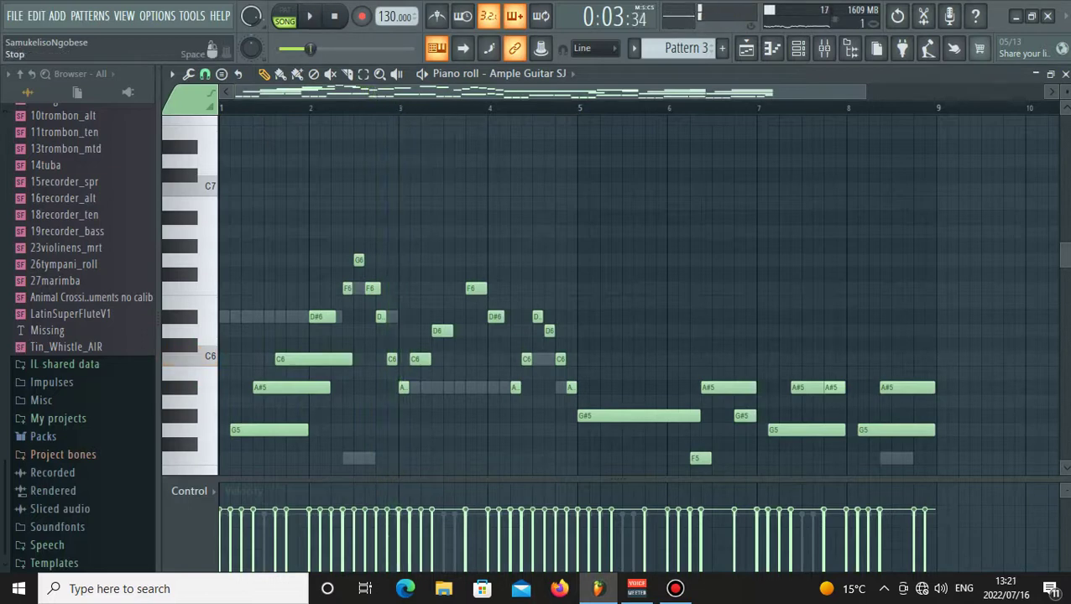
key(space)
click(240, 246)
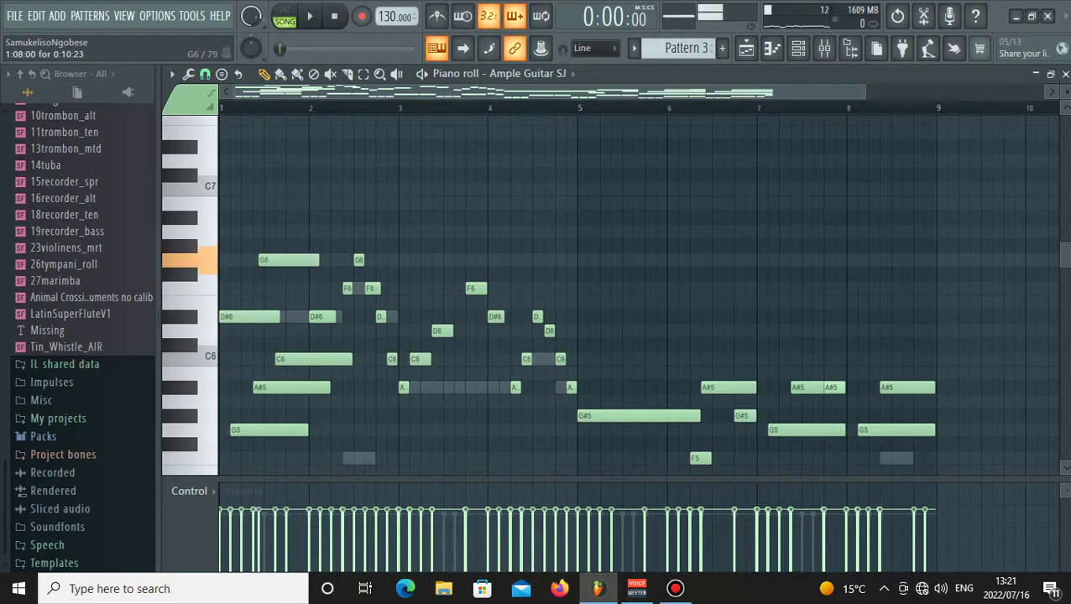
drag(267, 289, 290, 289)
click(325, 260)
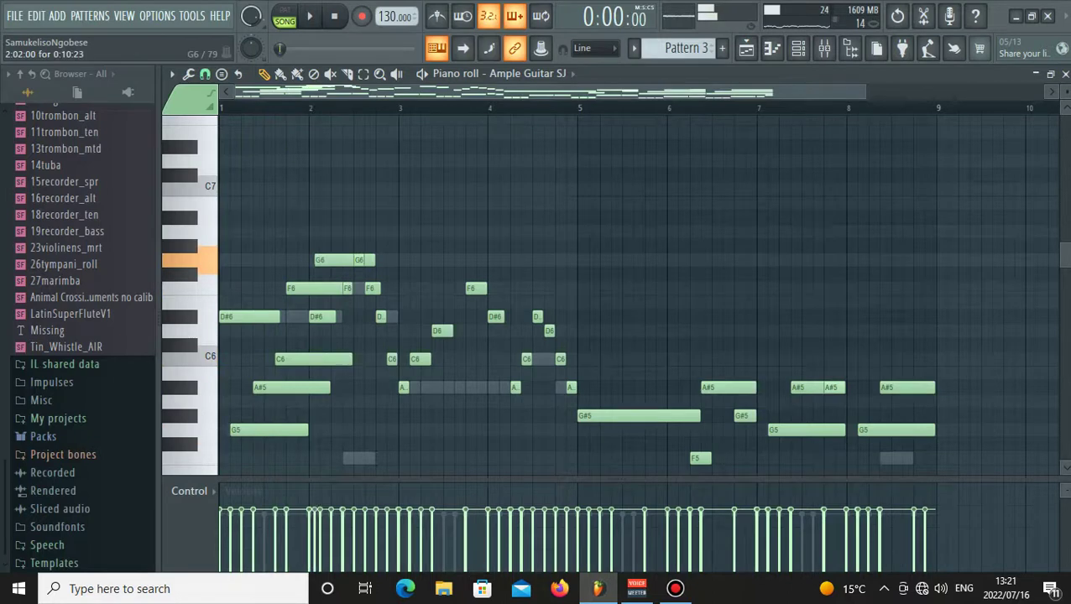
key(space)
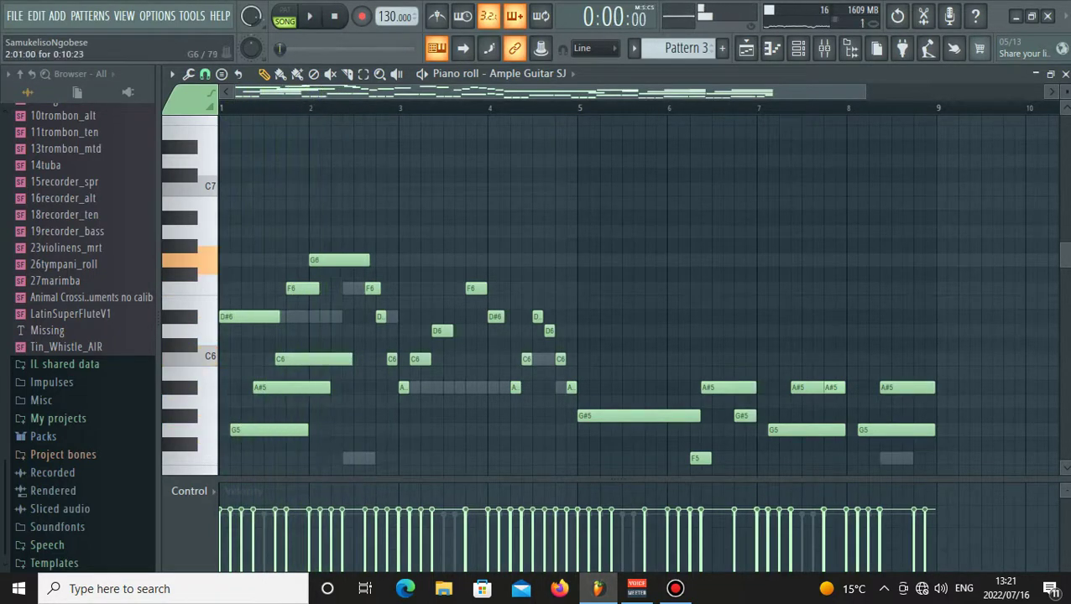
Turn off grid snapping and nudge the G6 to start slightly after the beginning of bar 2.
key(space)
click(189, 73)
click(204, 74)
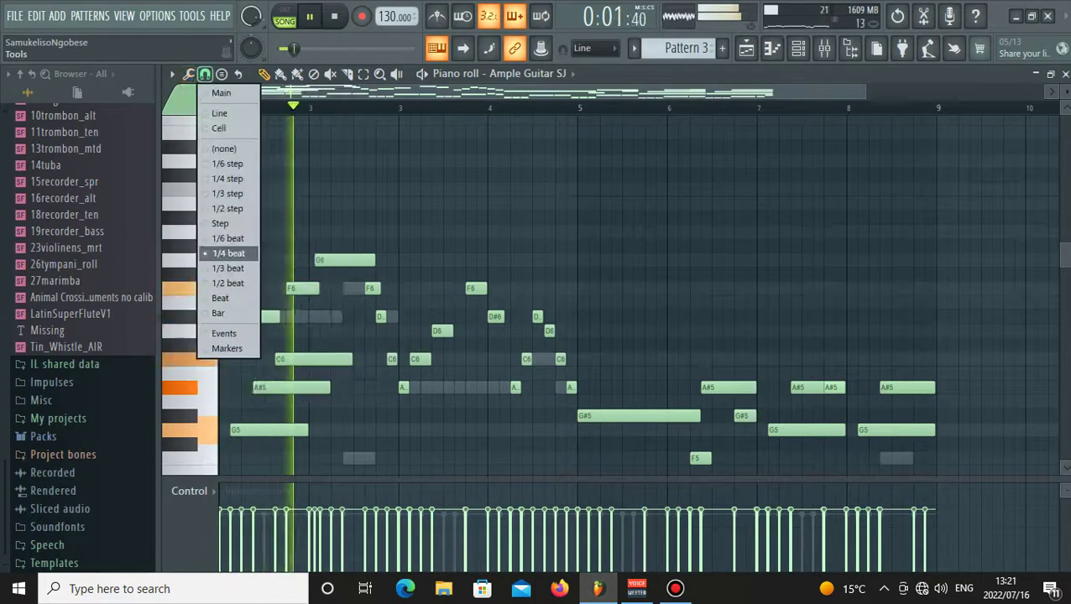
click(224, 149)
key(space)
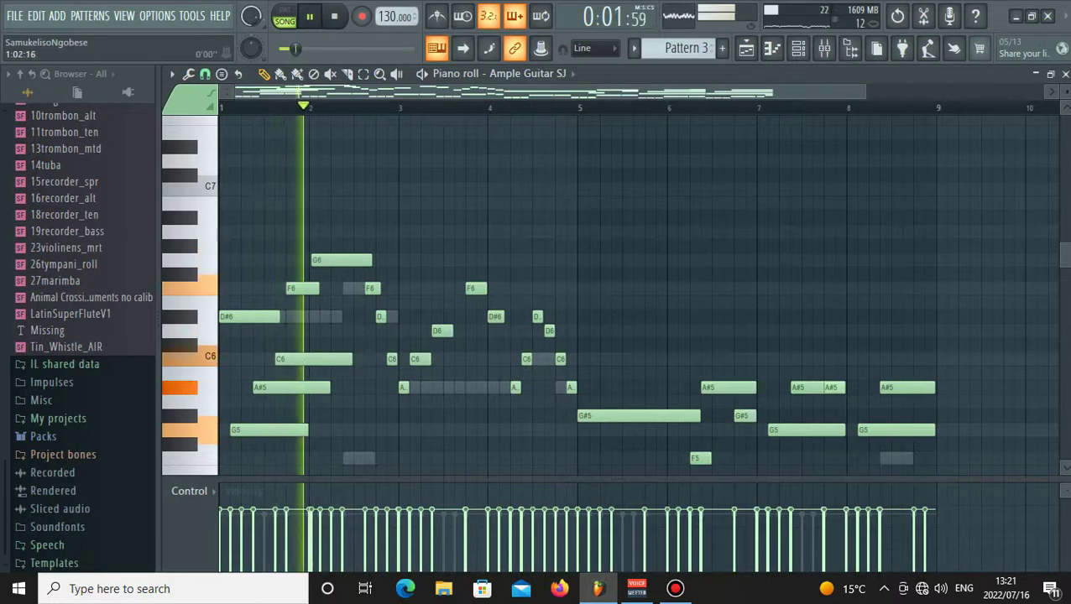
Set the grid snap to 1/2 step and add a short F6 in bar 2 just before the existing F6.
click(204, 74)
click(228, 208)
key(space)
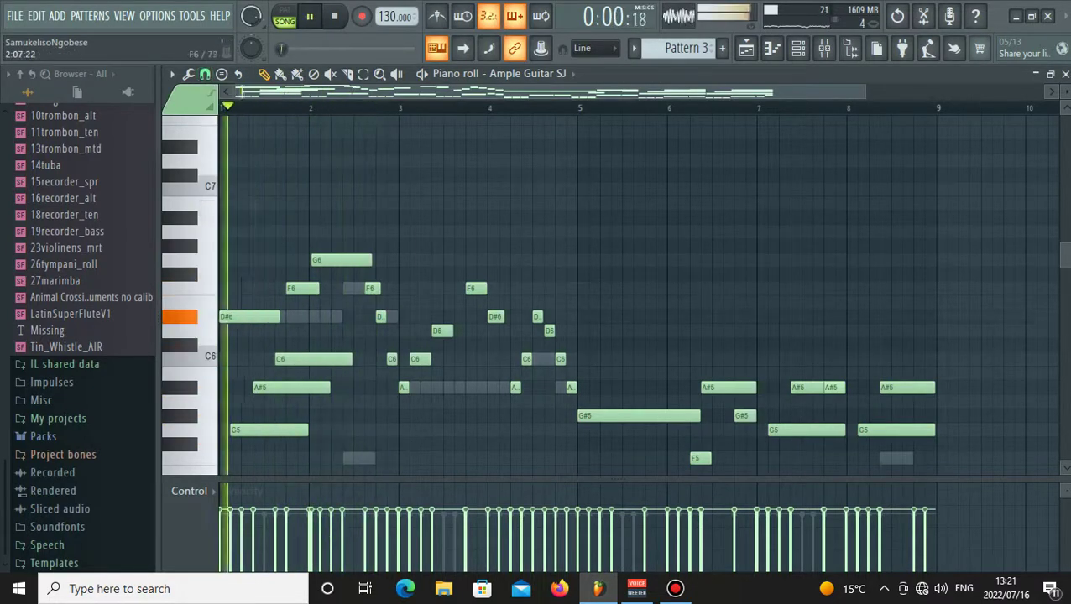
click(353, 288)
drag(352, 289, 360, 288)
key(space)
key(space)
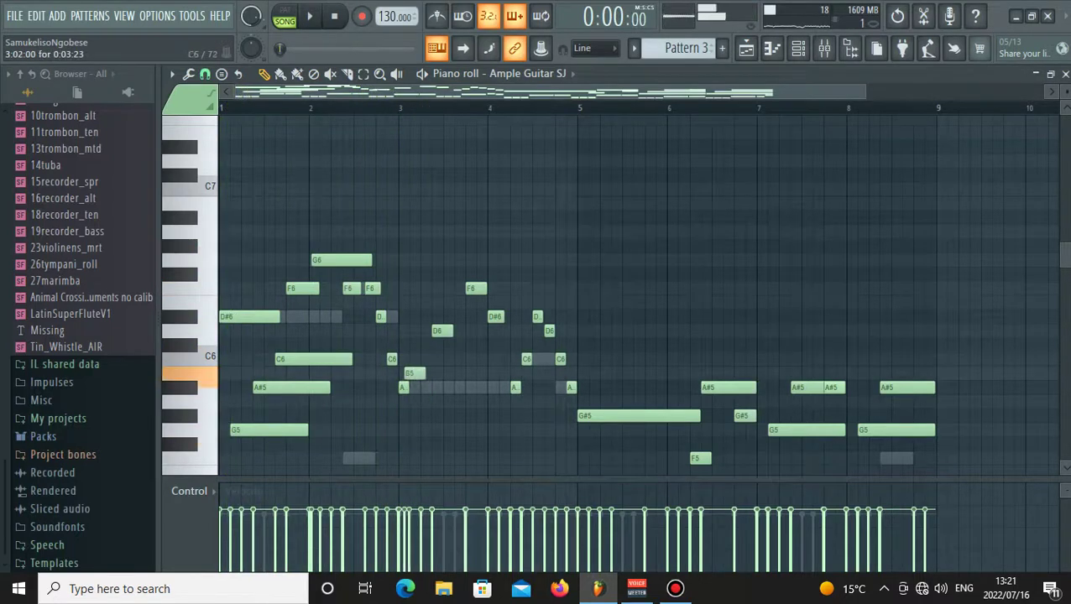
Try a D6 note at the start of bar 7 during playback and delete it.
key(space)
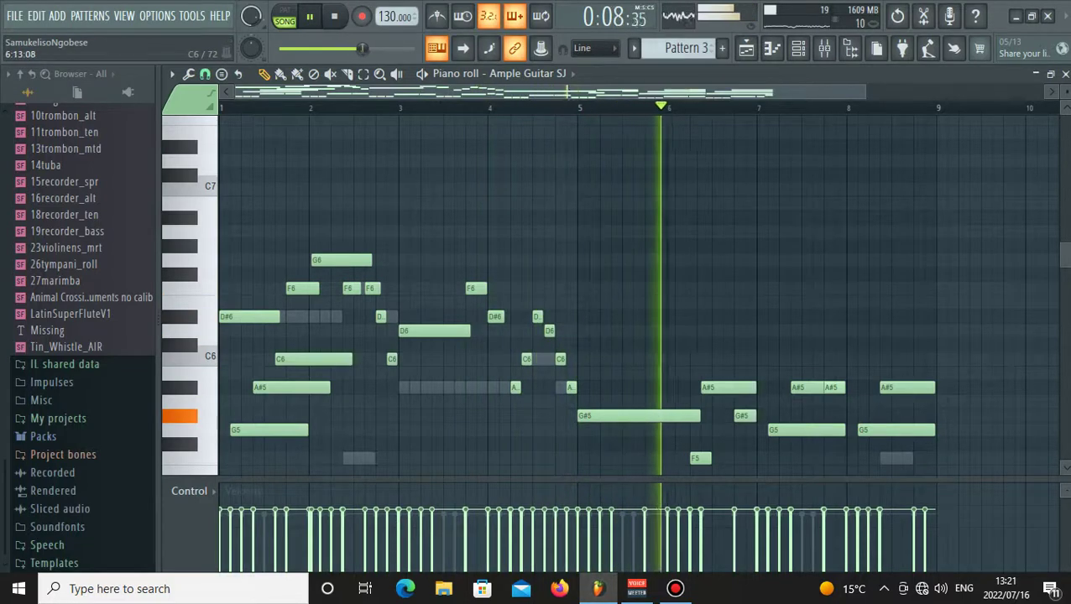
click(761, 331)
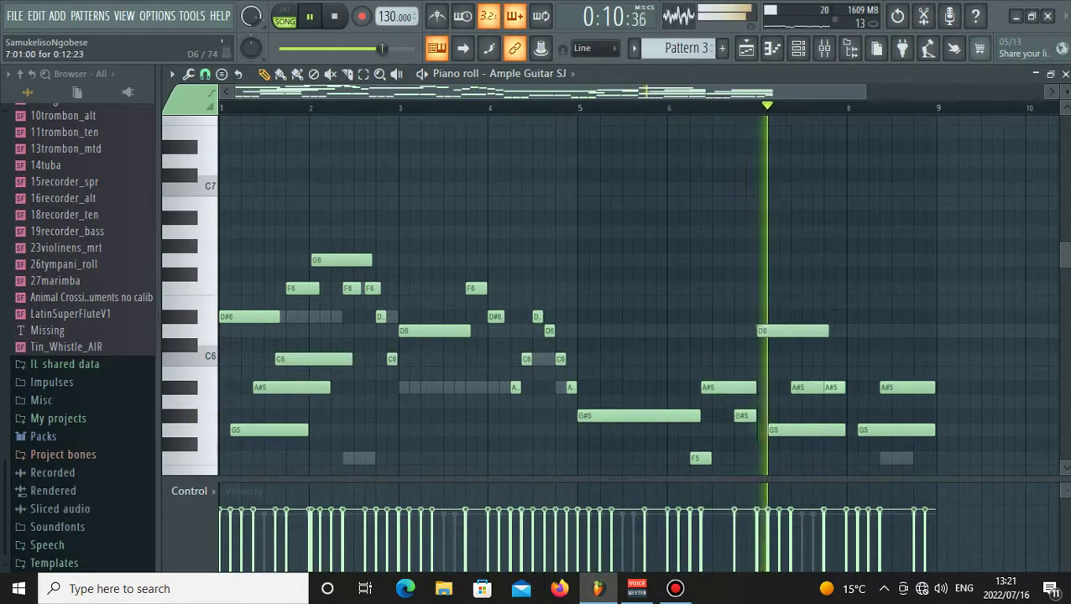
right_click(776, 330)
scroll(638, 294, down, 3)
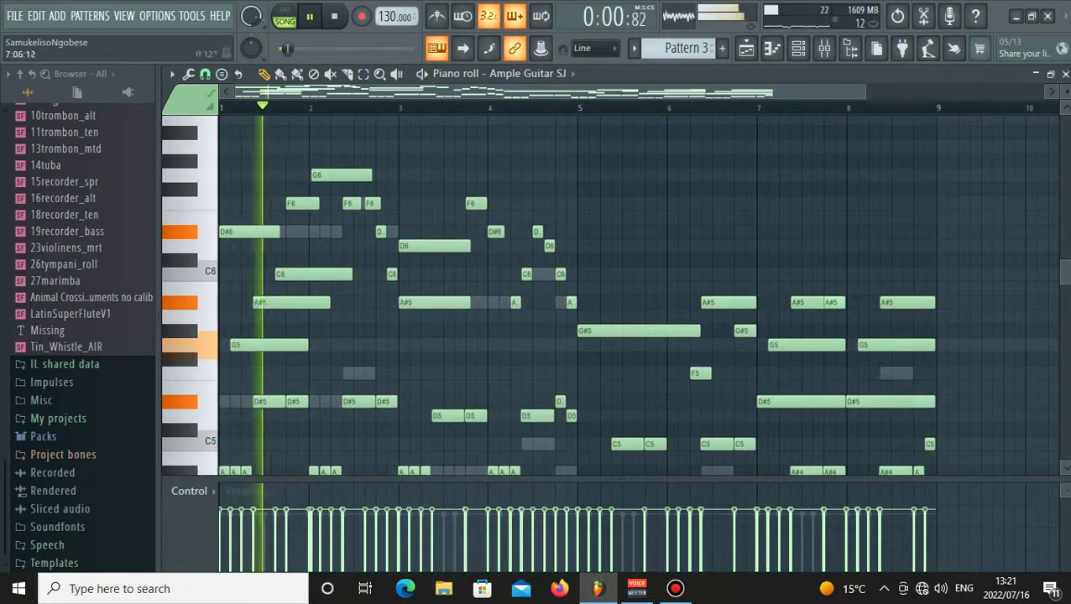
Switch the Ample Guitar SJ instrument from Instrument Mode to Keyboard Mode and return to the channel rack.
click(798, 49)
click(462, 349)
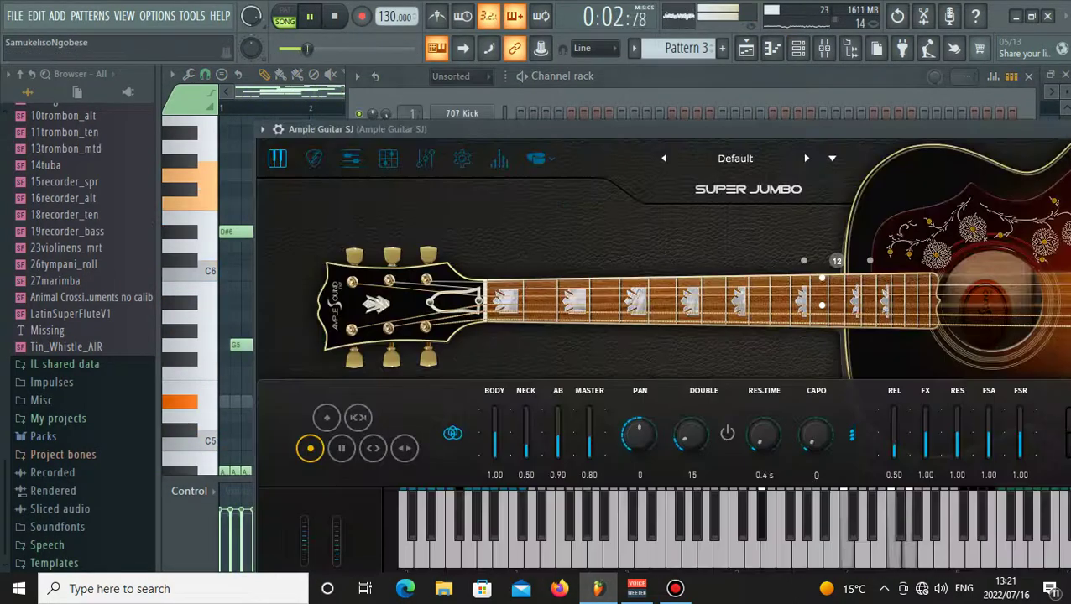
drag(604, 129, 435, 124)
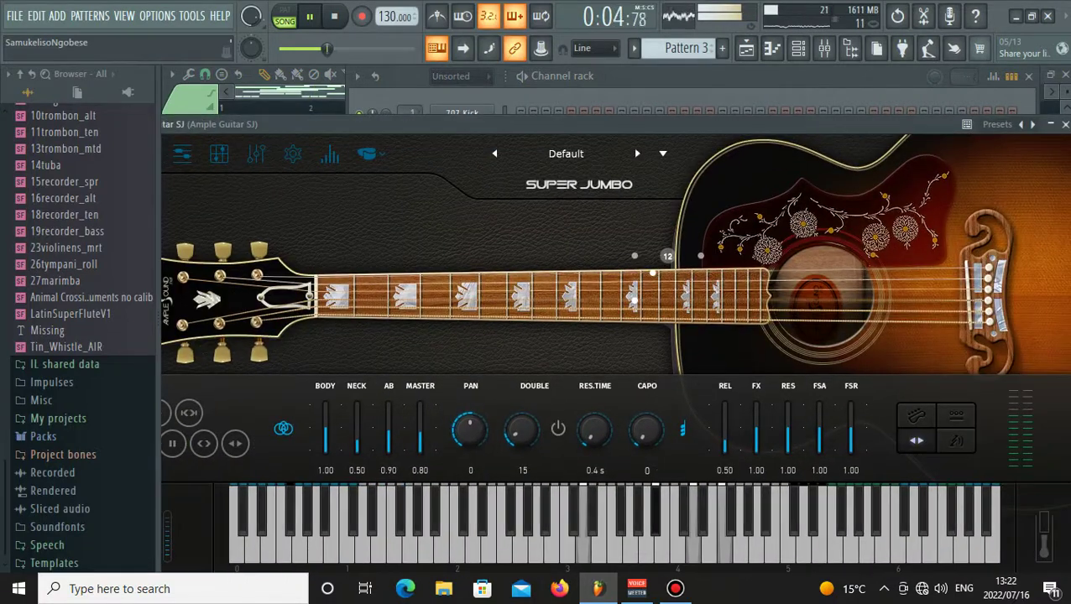
click(916, 417)
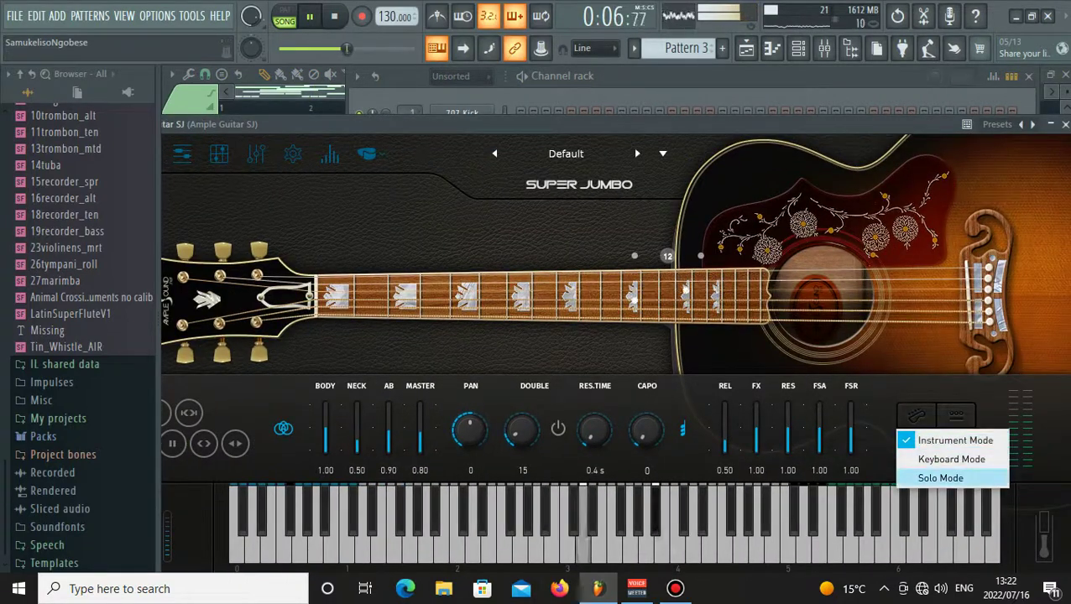
click(951, 459)
click(772, 93)
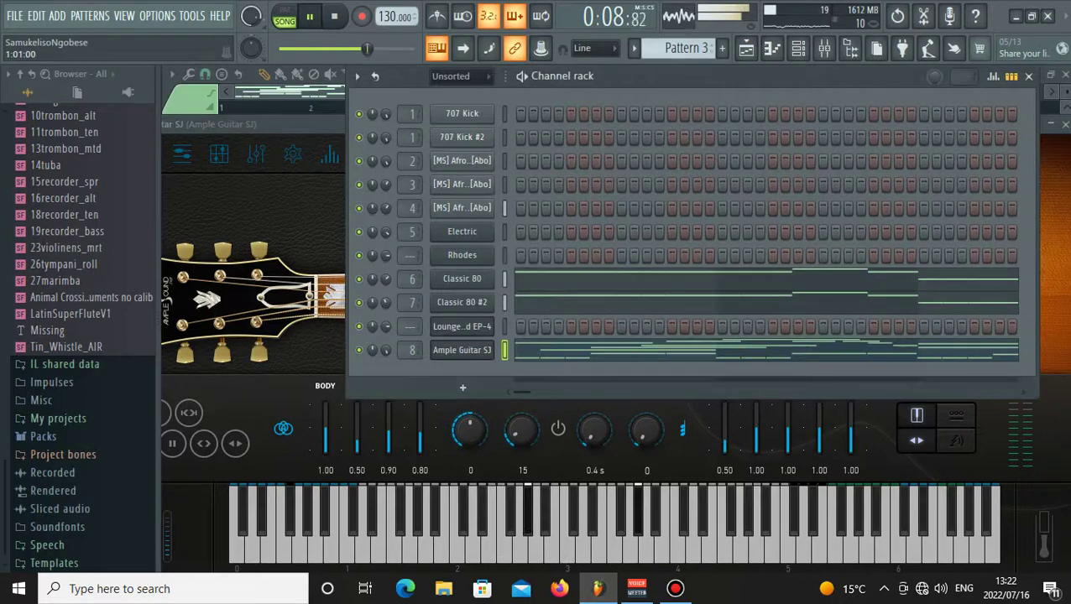
Trim the last D#5 and F5 notes of the Ample Guitar SJ part to end at the start of bar 9.
click(519, 350)
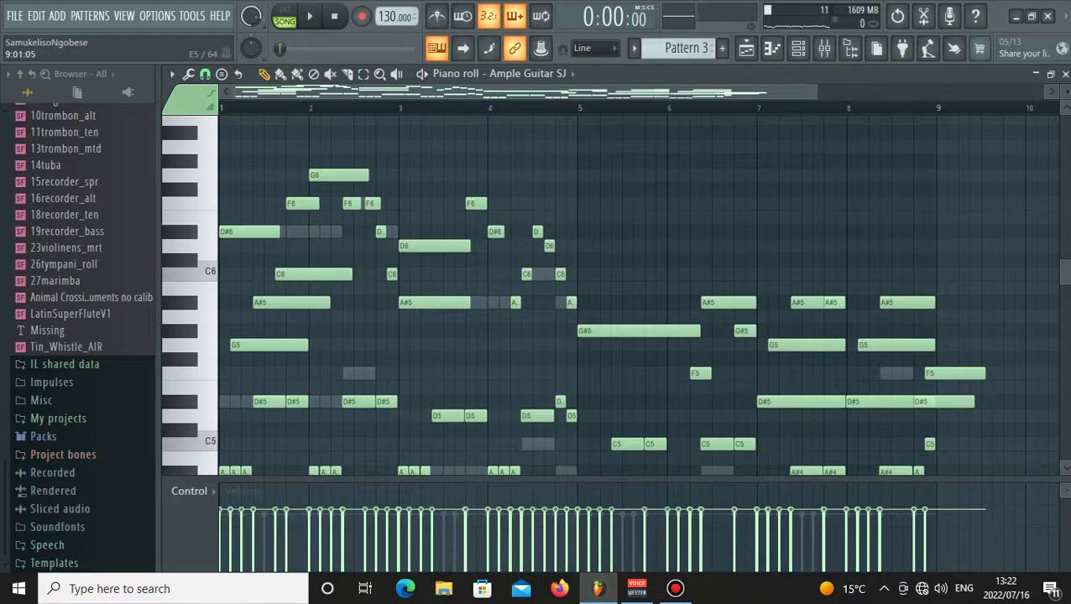
double_click(955, 374)
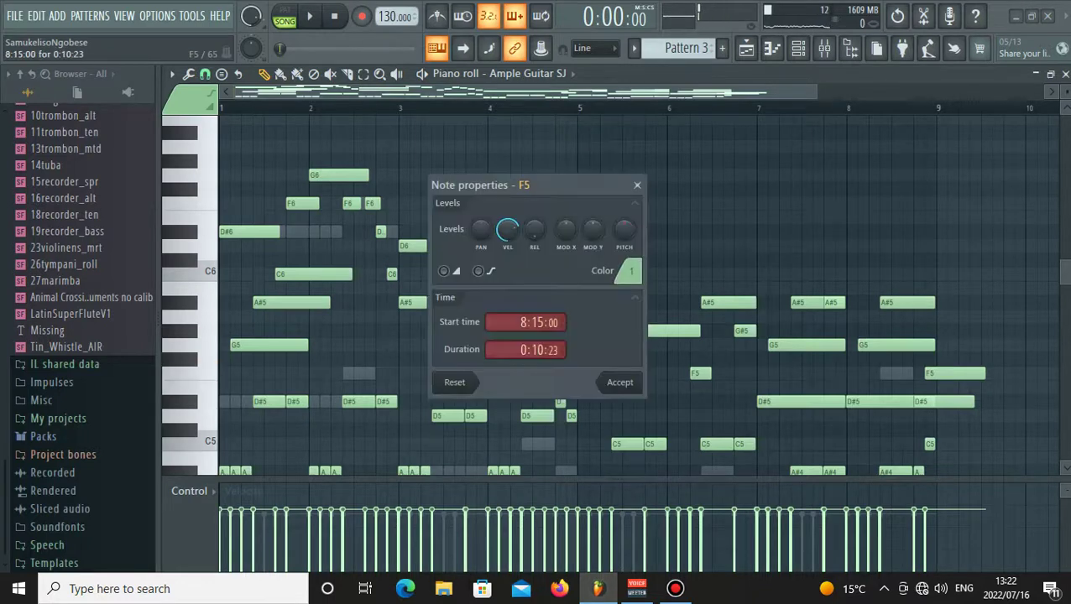
click(637, 184)
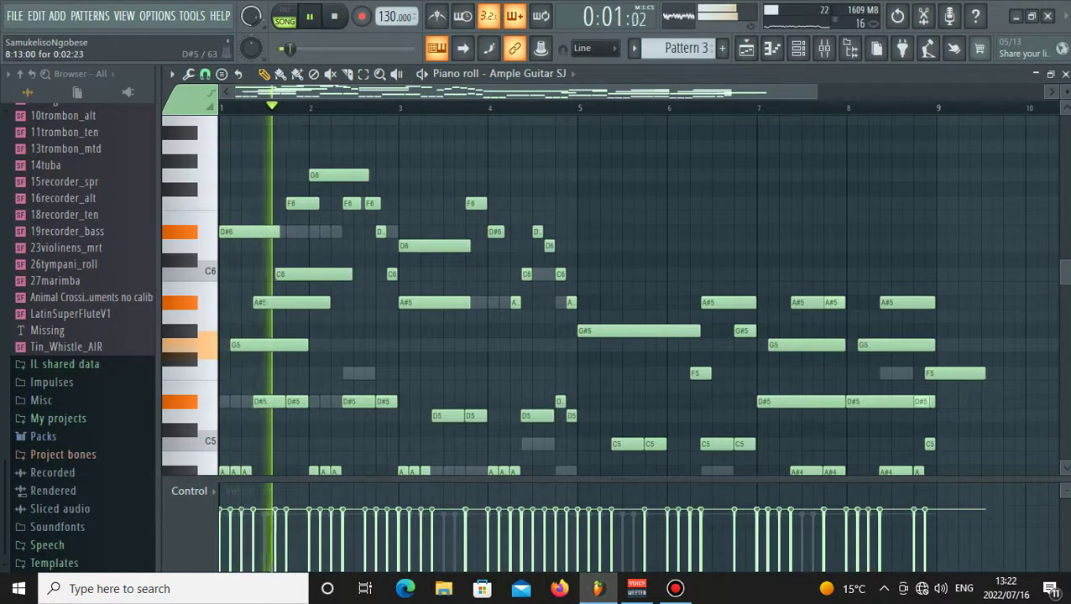
drag(984, 373, 936, 374)
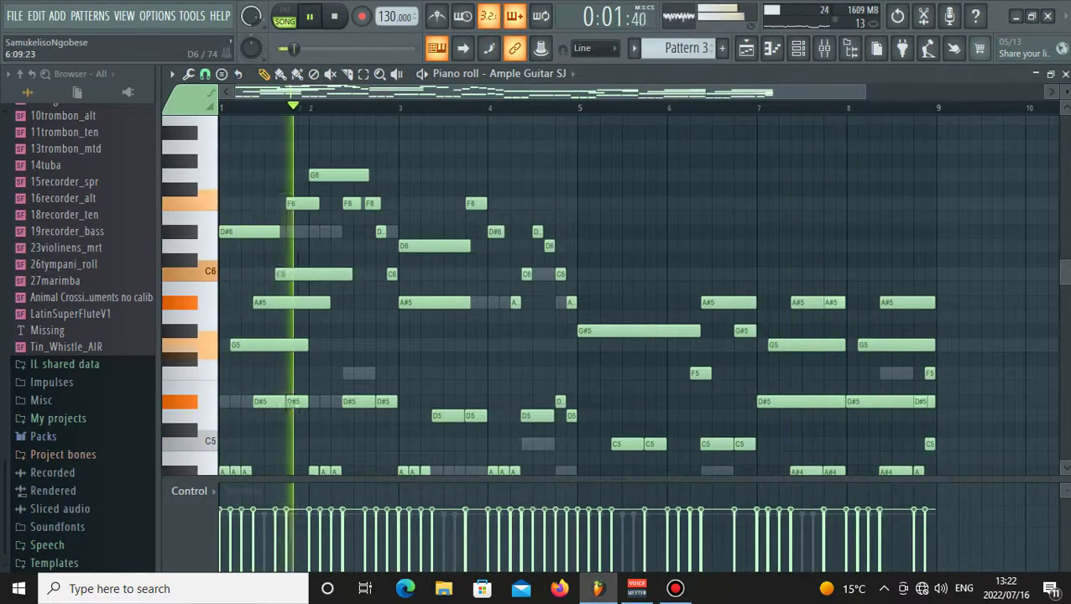
scroll(588, 293, up, 2)
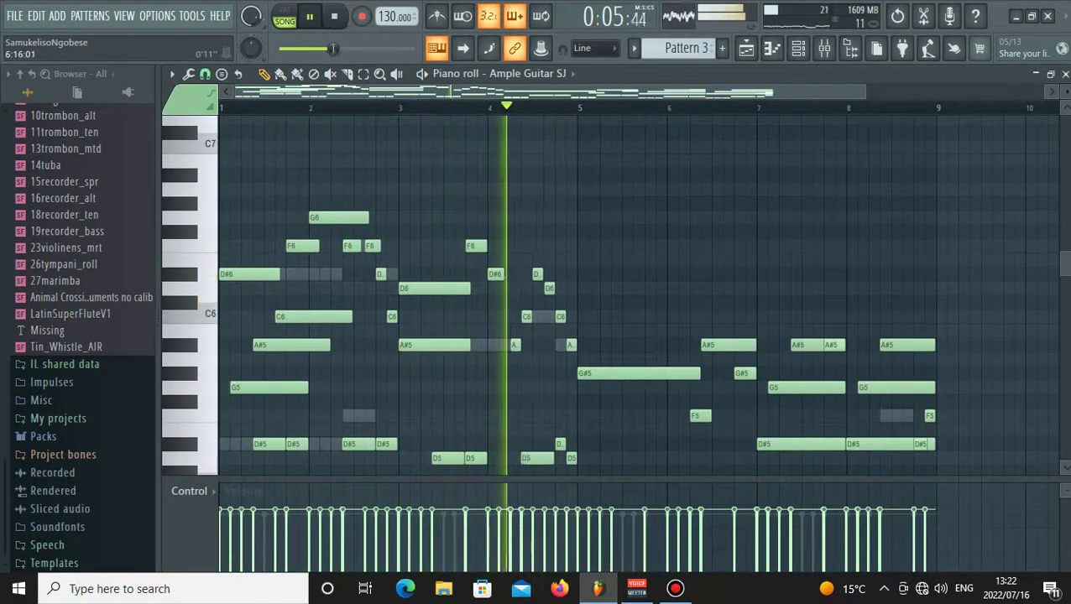
Check the Ample Guitar SJ instrument during playback, return to the channel rack and add a Morphine synth channel.
click(798, 48)
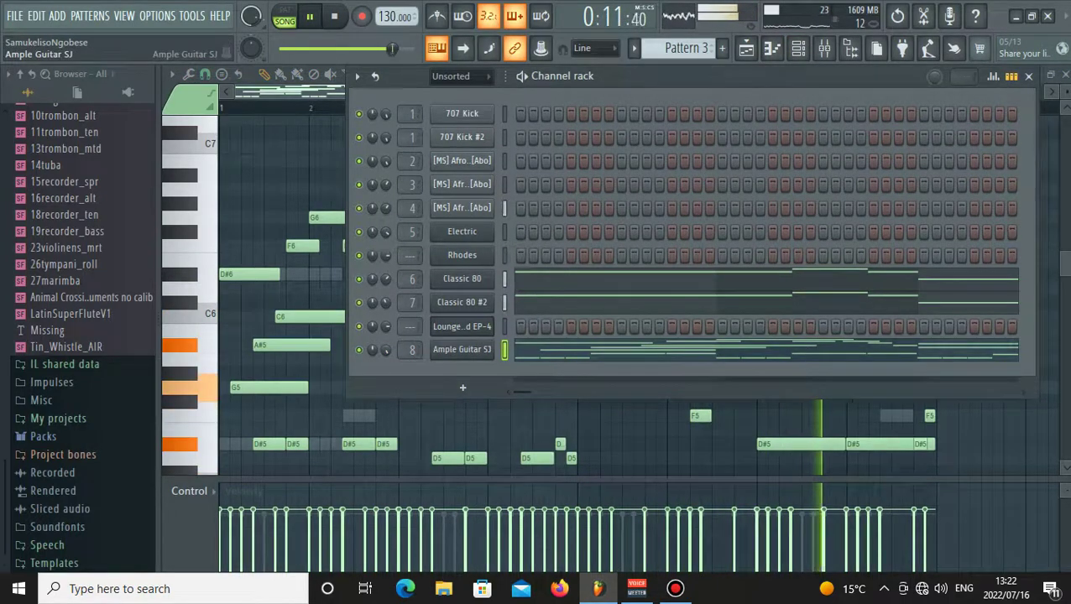
click(462, 349)
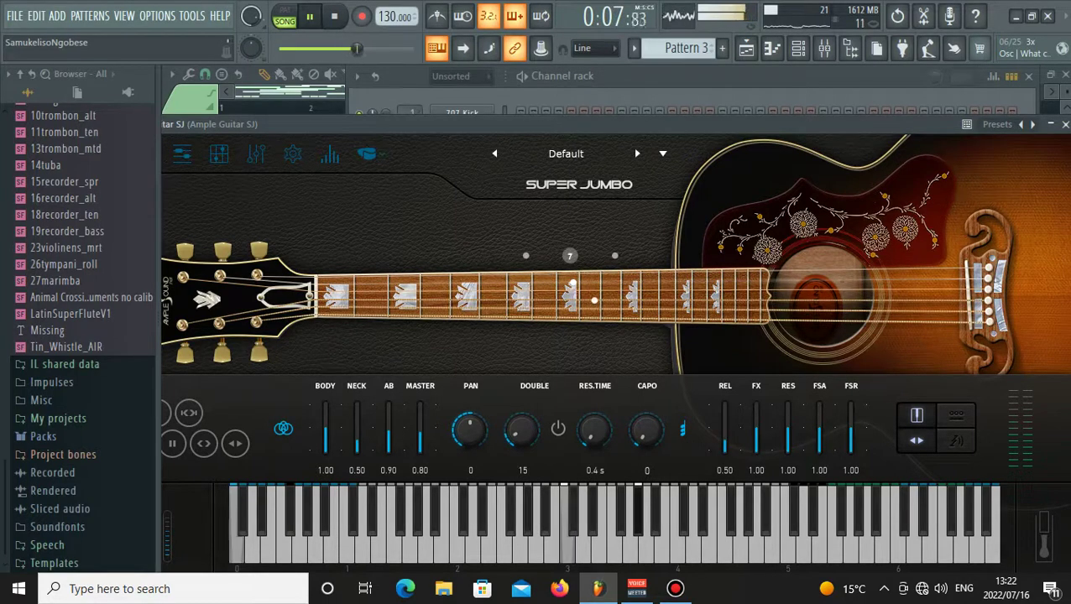
key(F6)
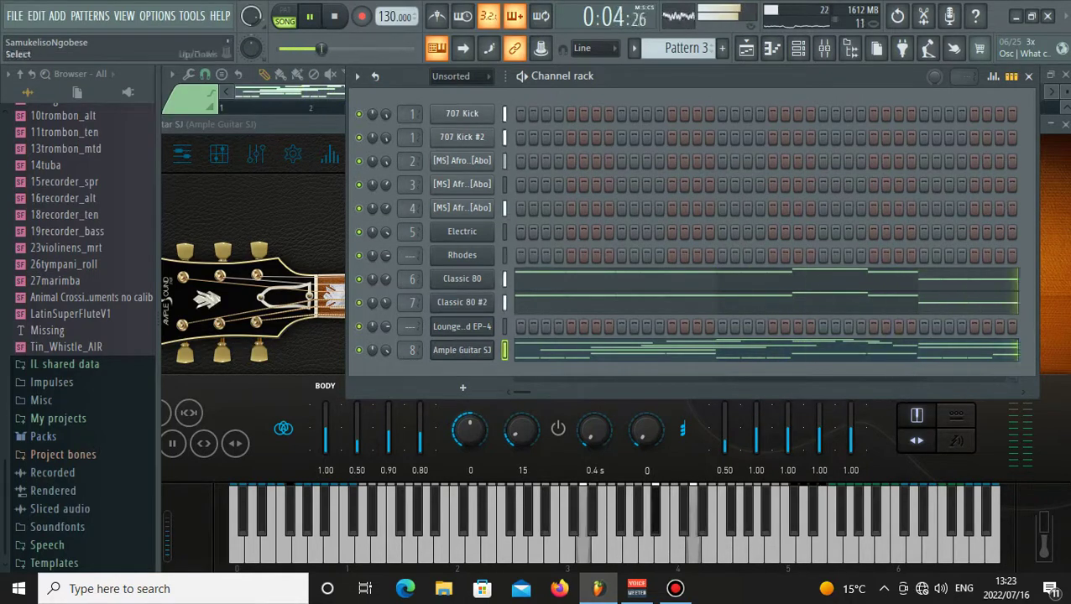
click(463, 387)
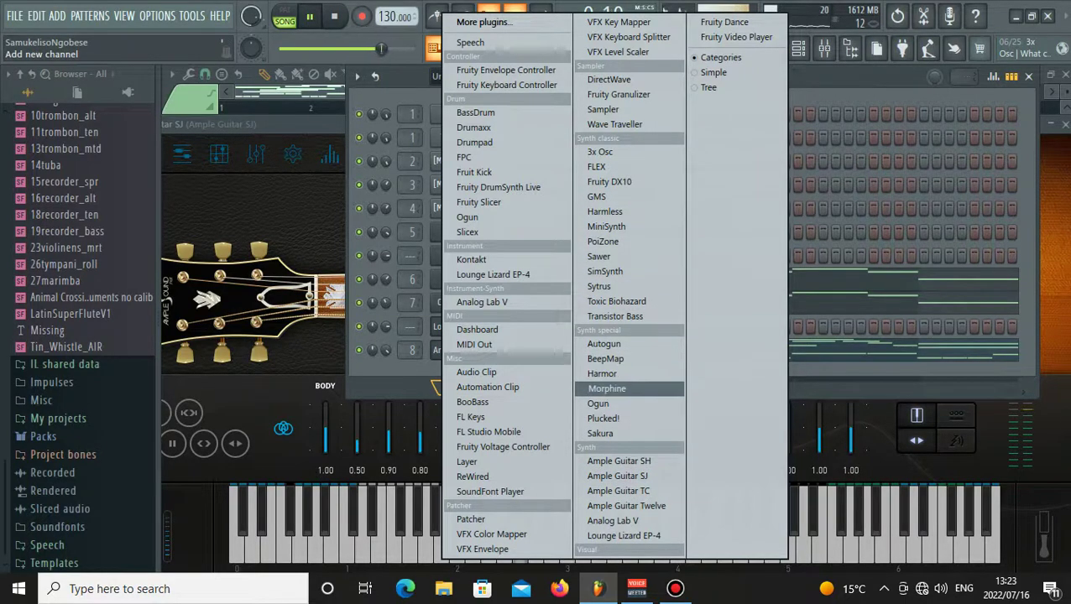
click(607, 388)
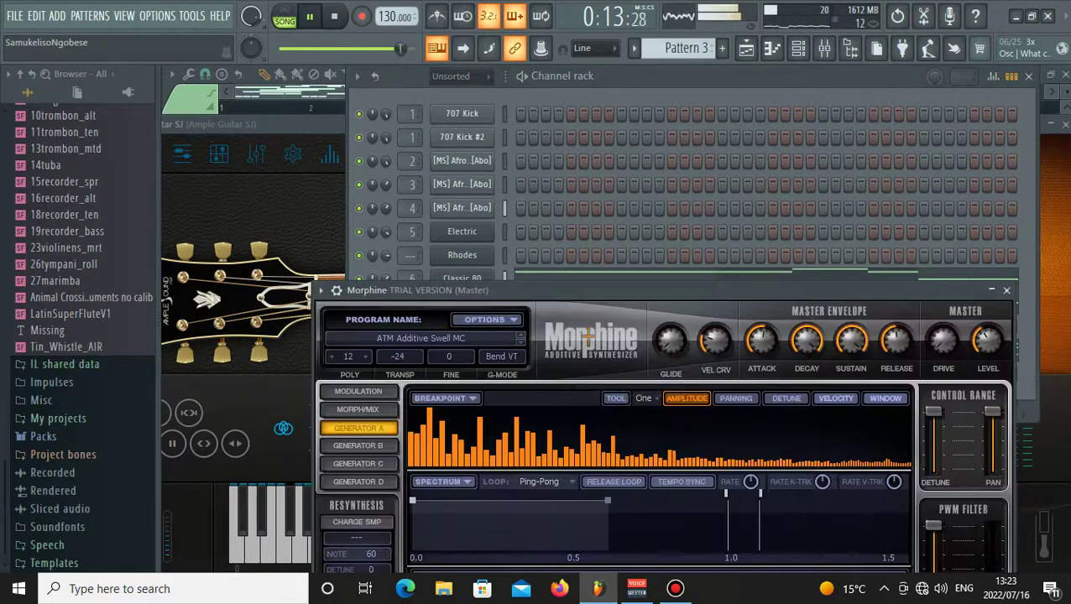
Load the PRC Roomy Xylophone FG program from Morphine's (09) Percussion bank and close the synth.
click(421, 338)
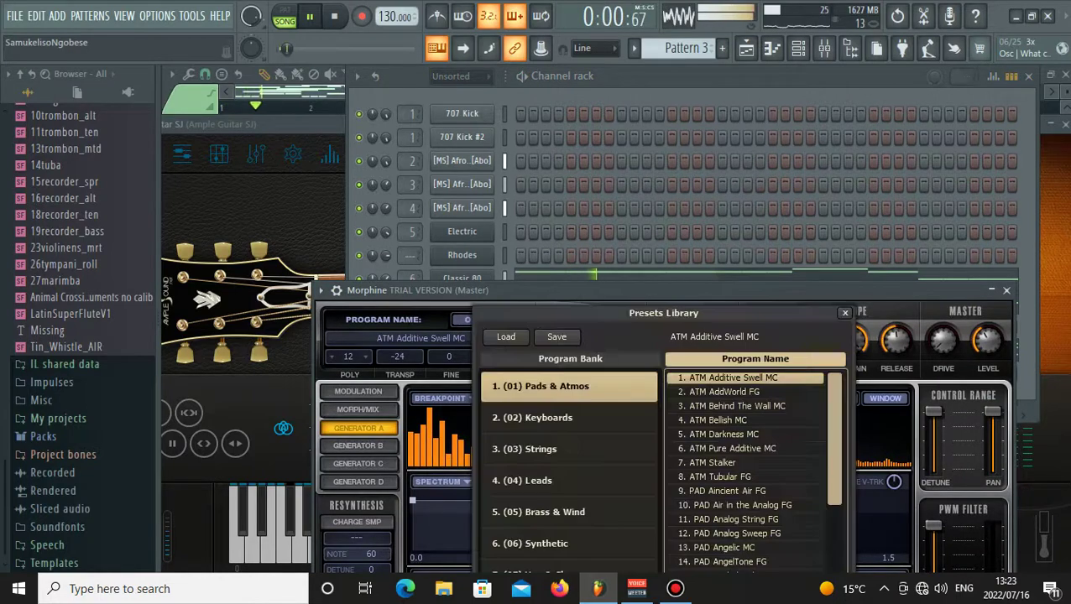
drag(635, 290, 643, 164)
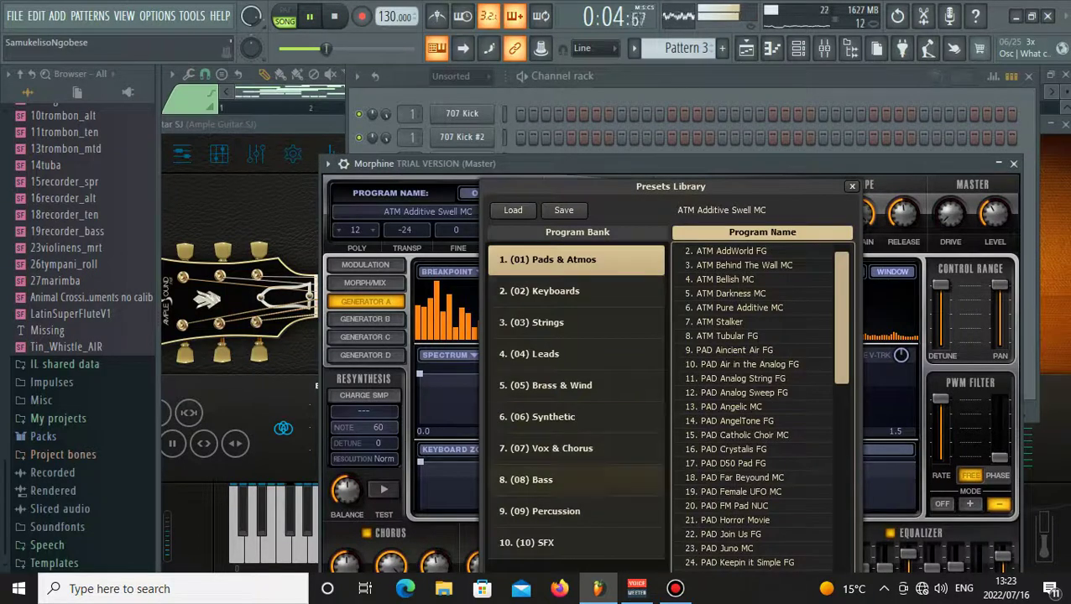
click(540, 512)
double_click(743, 393)
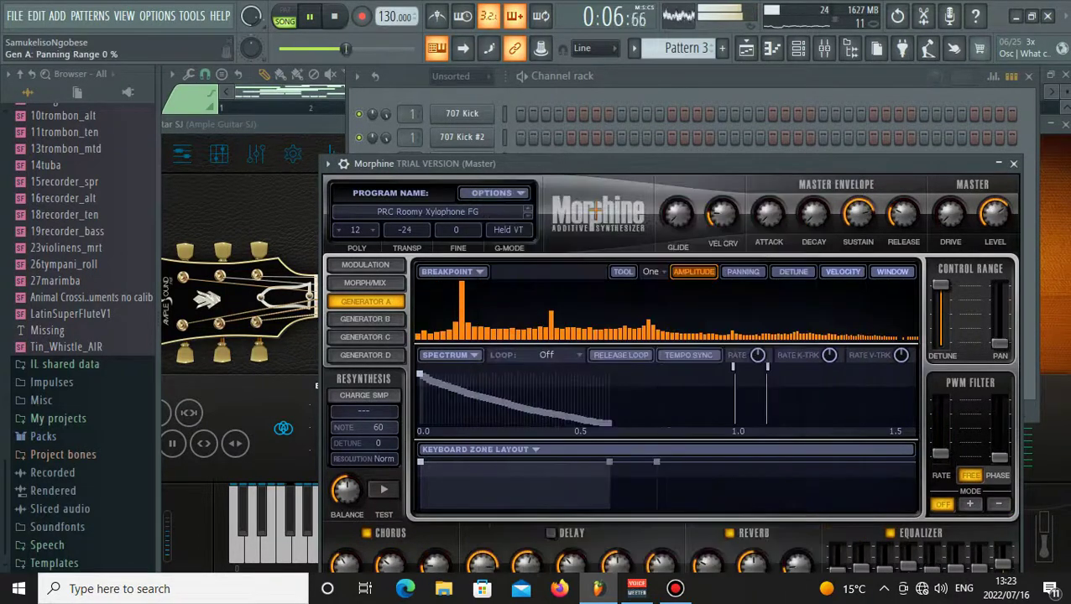
click(1014, 163)
Open the Morphine piano roll and place short A#5, C6 and D#6 notes rising through the second half of bar 1.
right_click(463, 374)
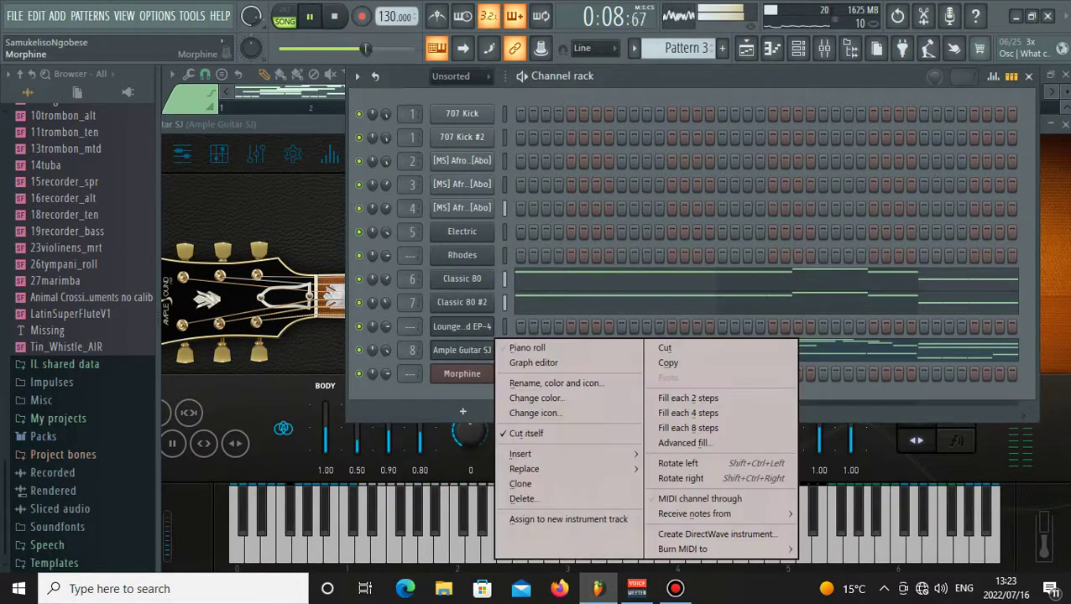
click(529, 348)
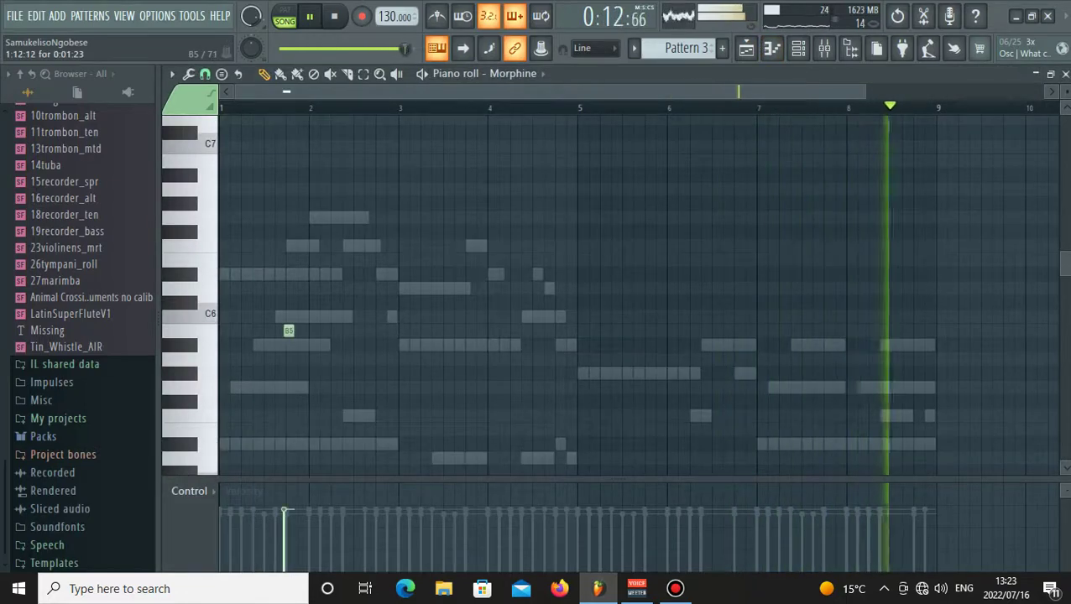
drag(290, 317, 269, 316)
key(space)
click(270, 345)
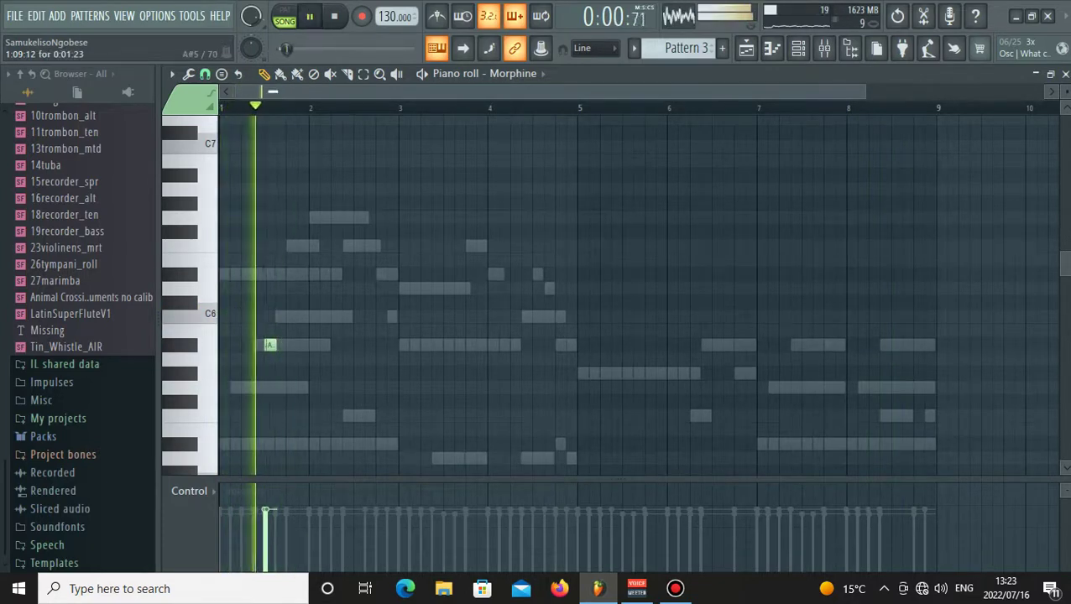
key(space)
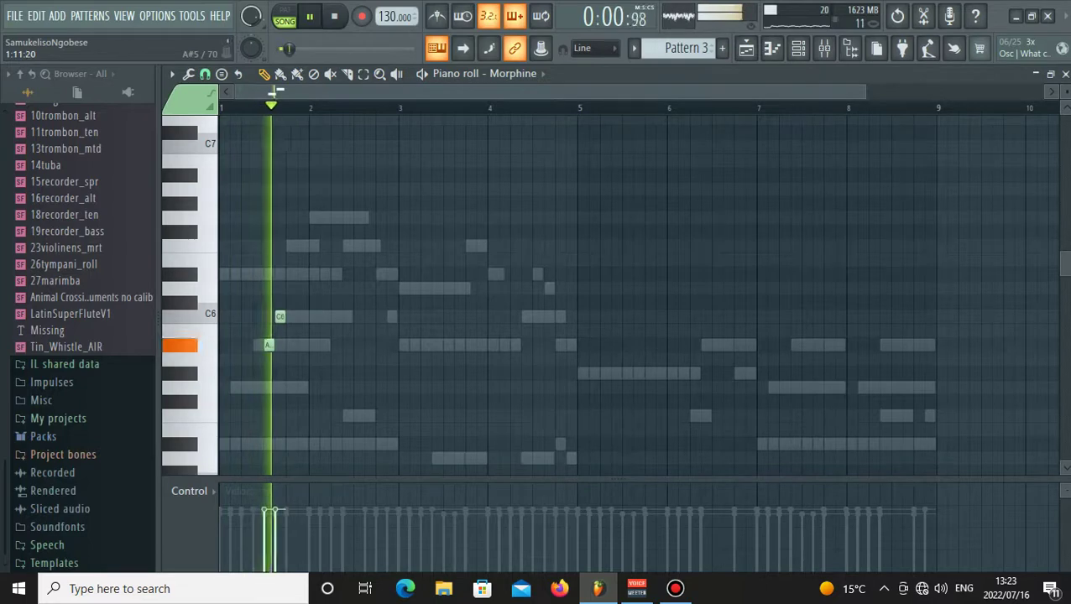
key(space)
click(292, 274)
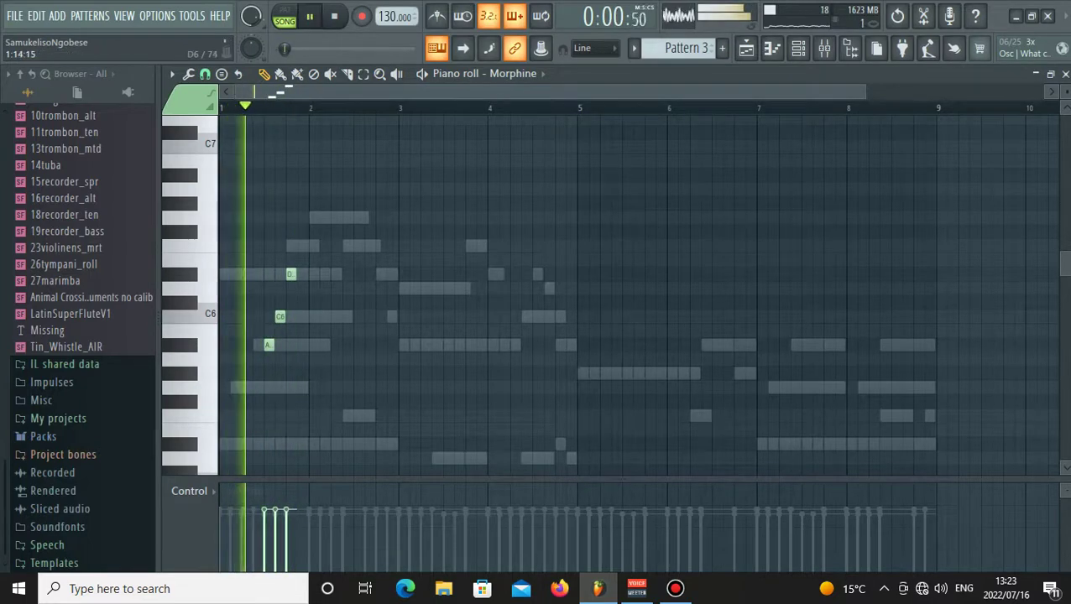
Add short Morphine notes in the second half of bar 2: two F6 notes, a D#6, and a C6 below the first F6.
click(369, 245)
click(384, 275)
key(space)
click(347, 246)
click(350, 274)
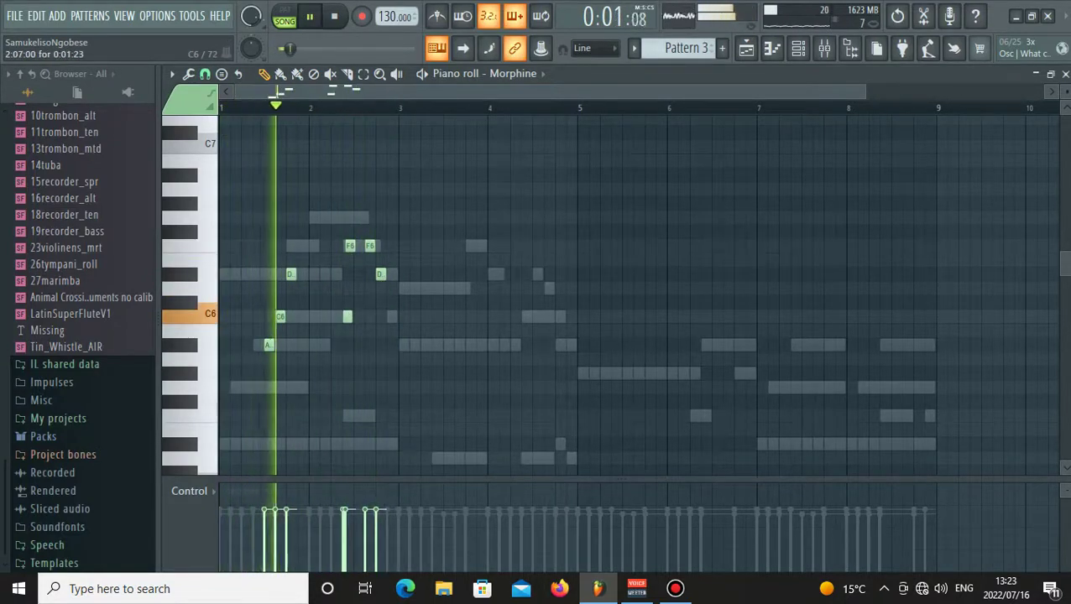
Transpose the Morphine notes down an octave and add short D#5, F5 and G5 harmony notes above the bar 1 notes.
key(ctrl+Down)
scroll(348, 314, down, 3)
click(264, 316)
key(space)
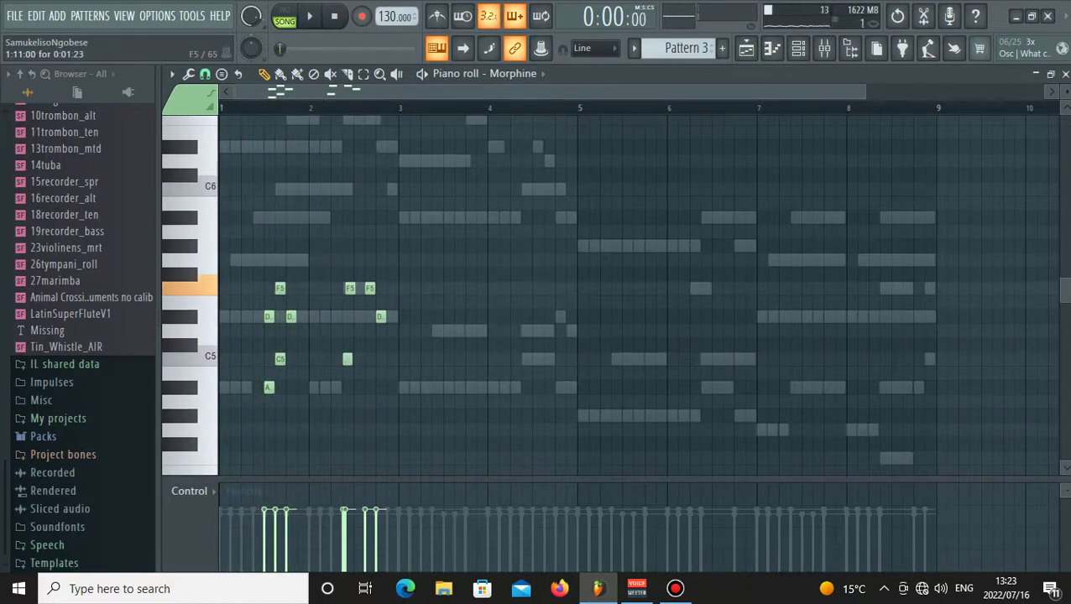
key(space)
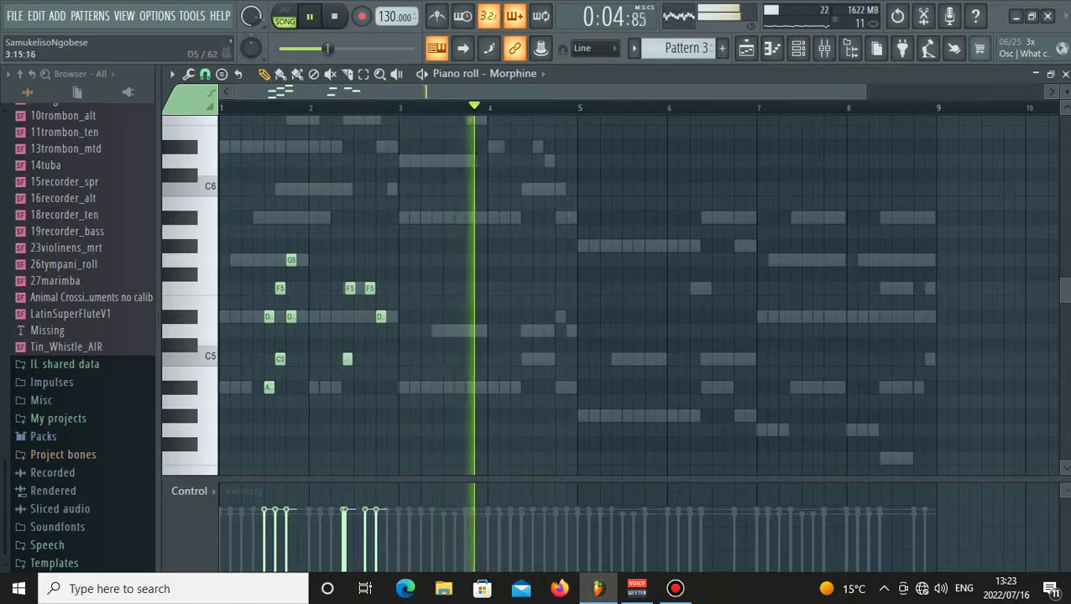
Place short D5 and A#4 Morphine notes together at the start of bar 4.
click(495, 331)
key(space)
key(space)
drag(495, 331, 492, 331)
click(496, 387)
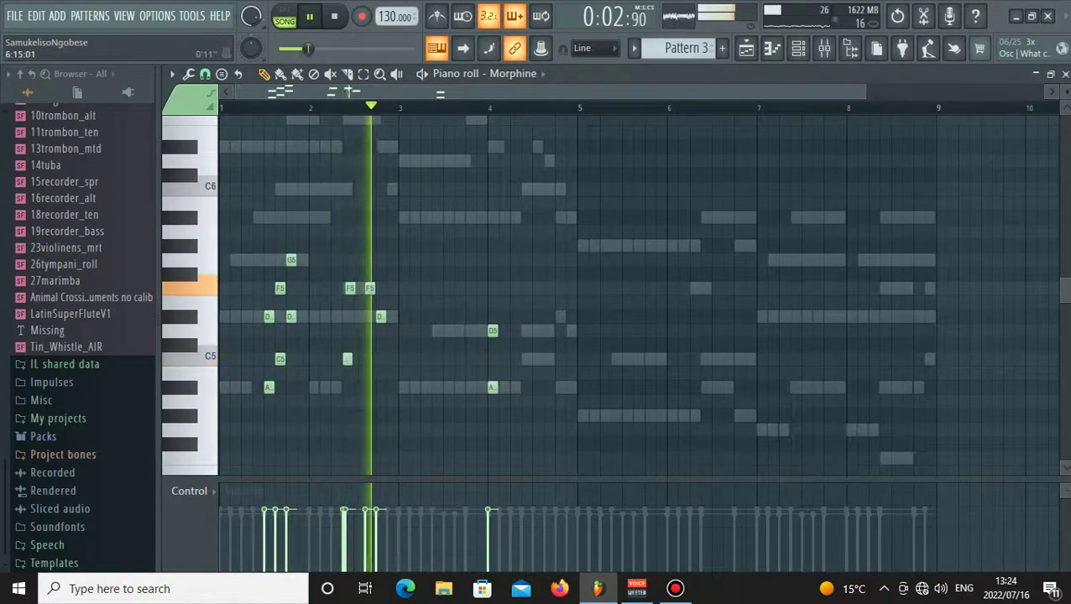
Open the Lounge Lizard EP-4 piano roll and draw sustained D#5 and G5 notes across bars 1 and 2.
key(F6)
click(43, 436)
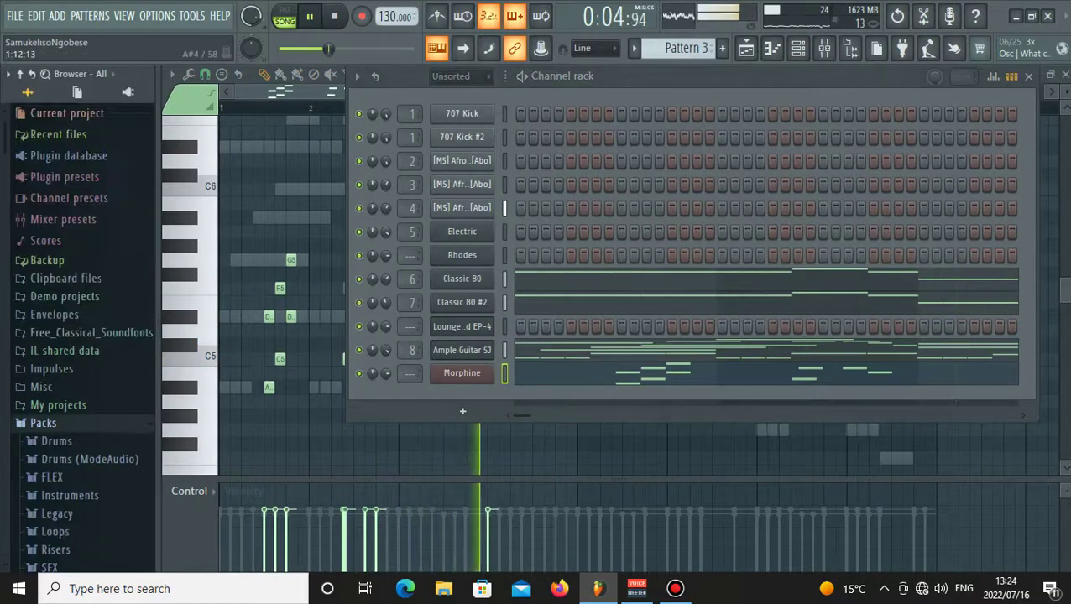
click(462, 327)
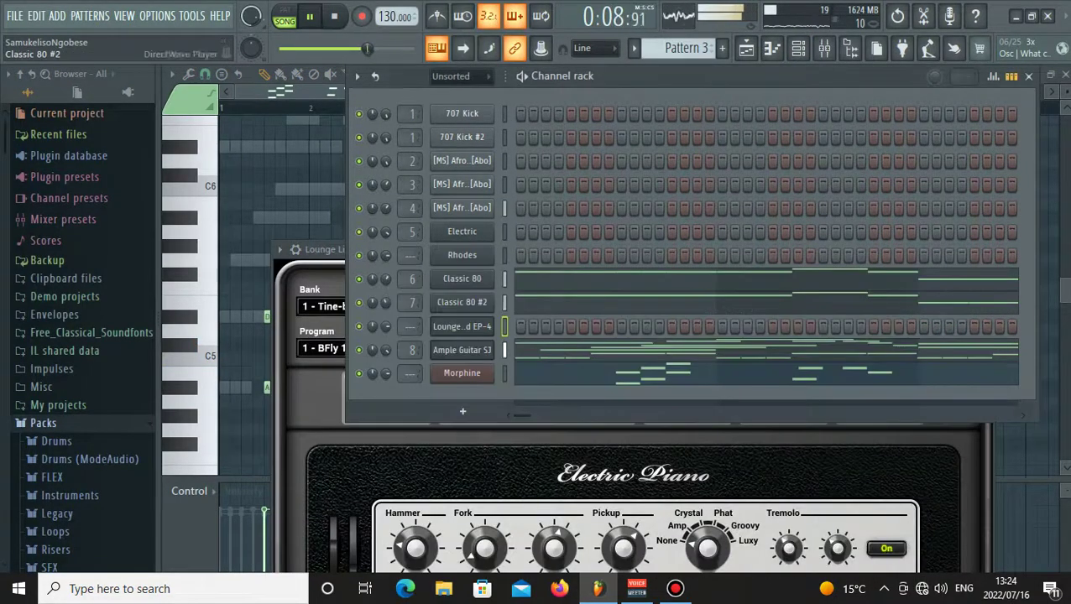
right_click(497, 321)
click(528, 326)
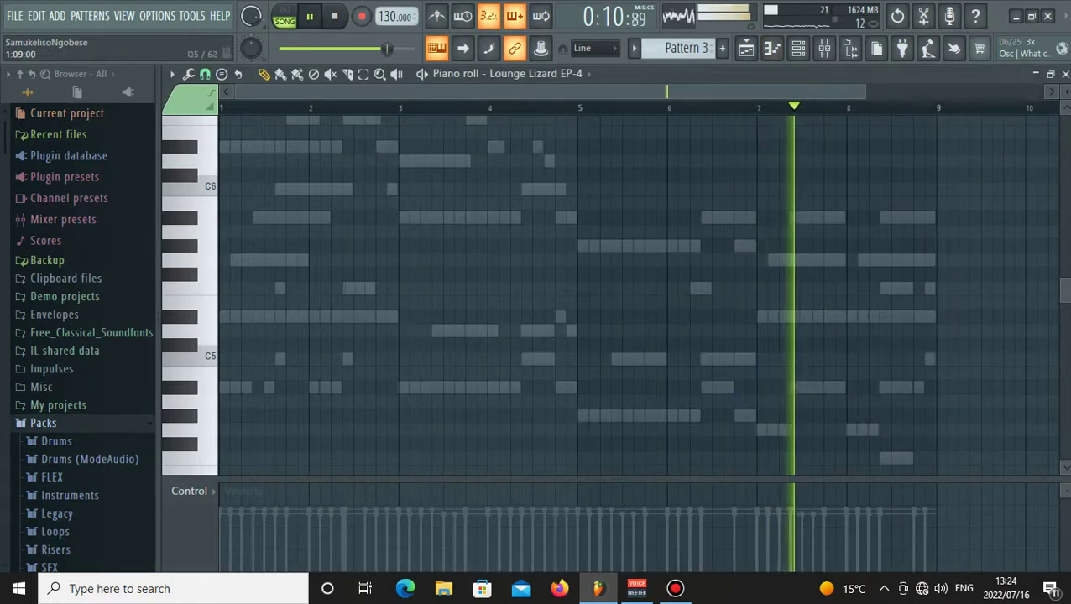
click(224, 317)
drag(229, 317, 400, 317)
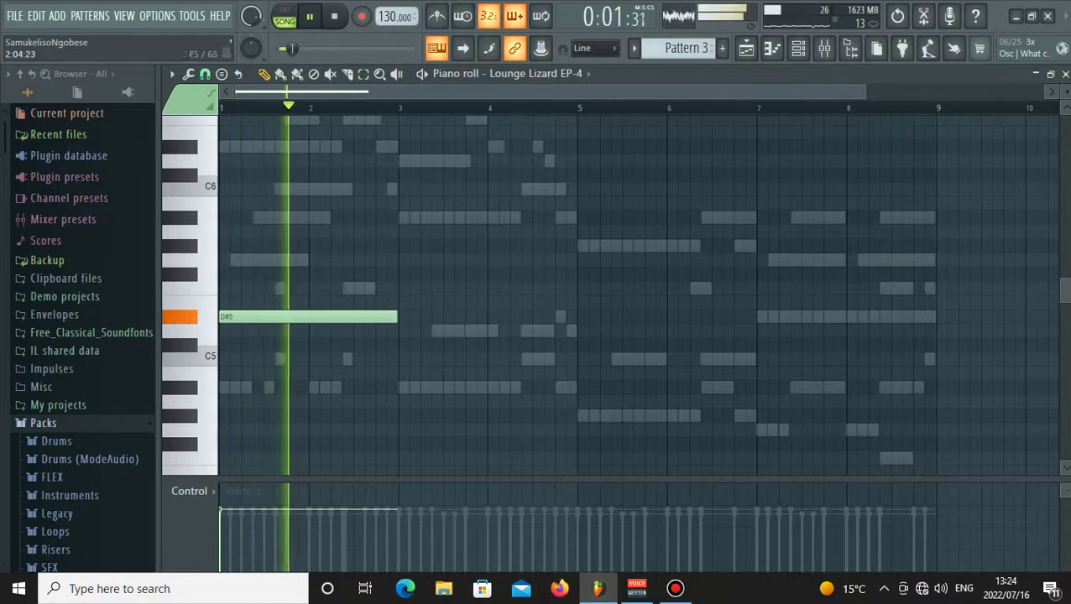
click(225, 260)
Add two-bar Lounge Lizard EP-4 notes: A#4 and D5 across bars 3 and 4, G#4 and C5 across bars 5 and 6.
click(403, 387)
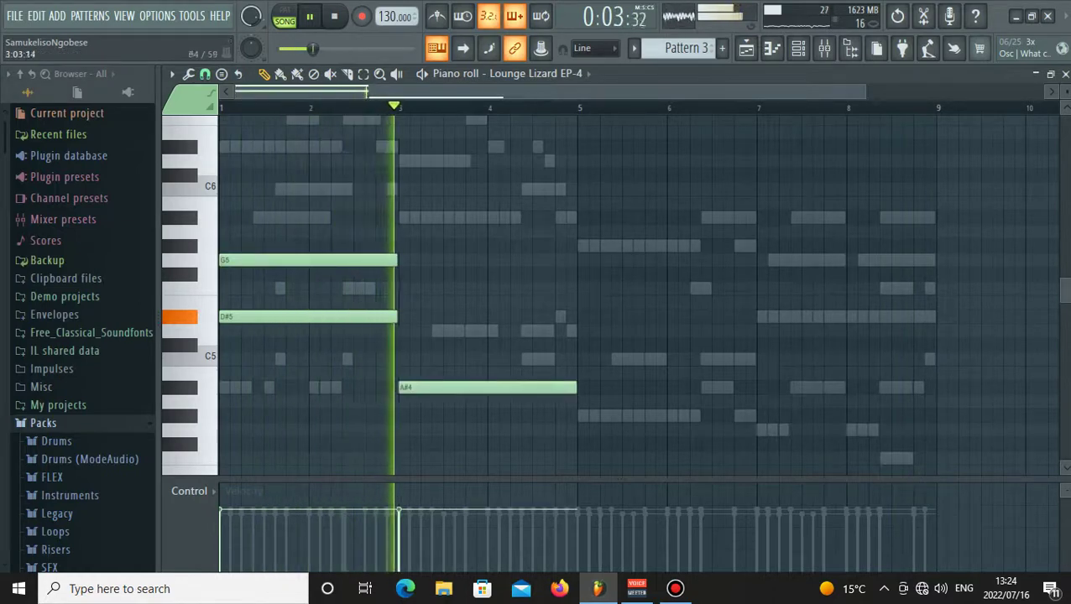
click(406, 331)
click(580, 416)
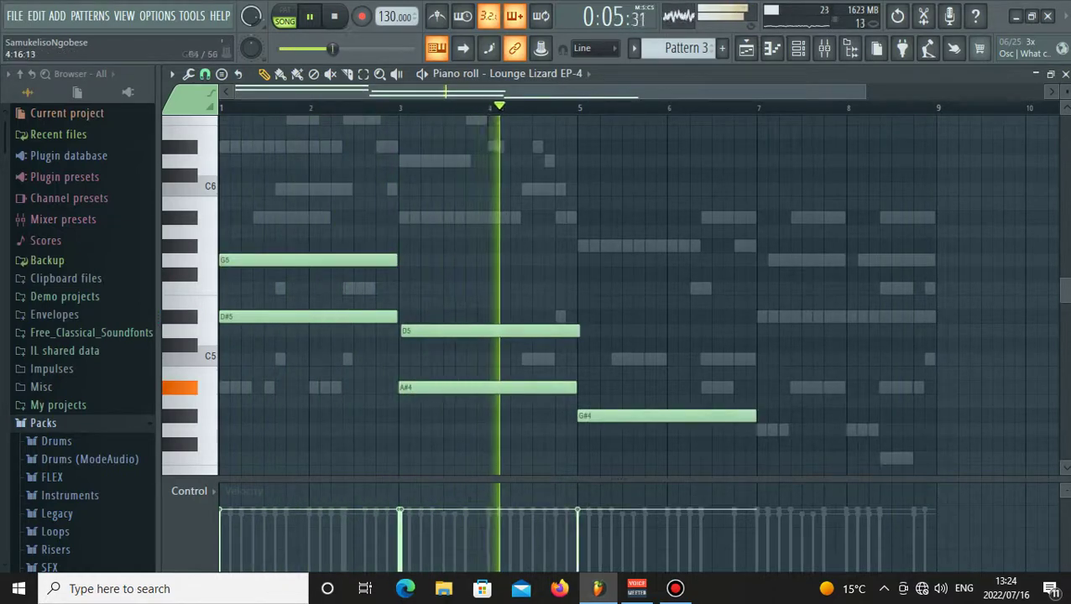
click(579, 359)
Draw sustained D#5, A#4 and G4 notes across bars 7 and 8, and add A#5 across bars 1 and 2.
drag(750, 316, 758, 316)
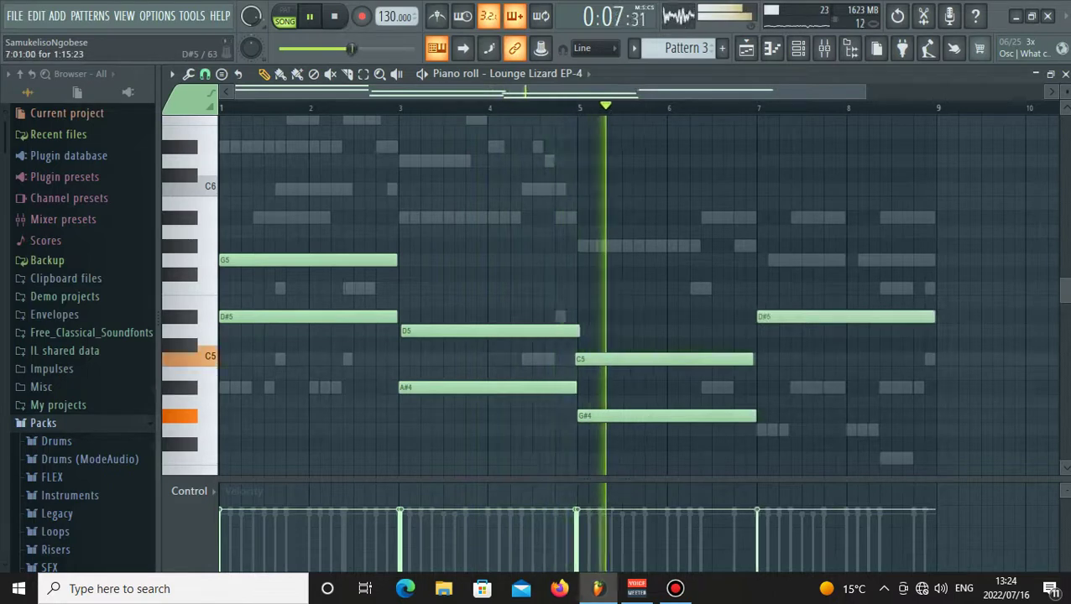
click(756, 388)
drag(761, 388, 765, 388)
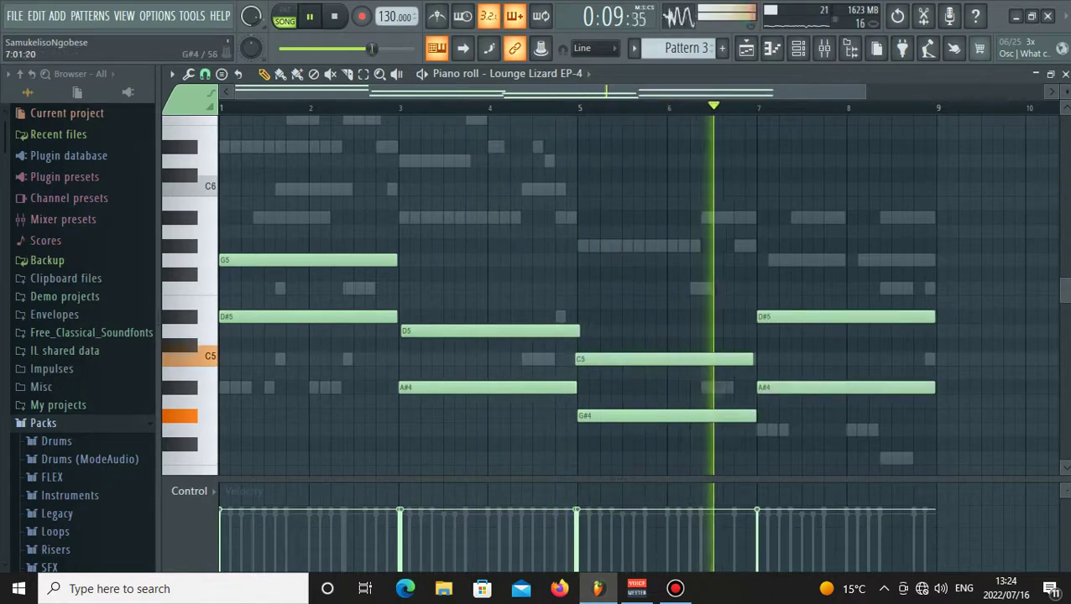
click(756, 429)
drag(240, 231, 222, 217)
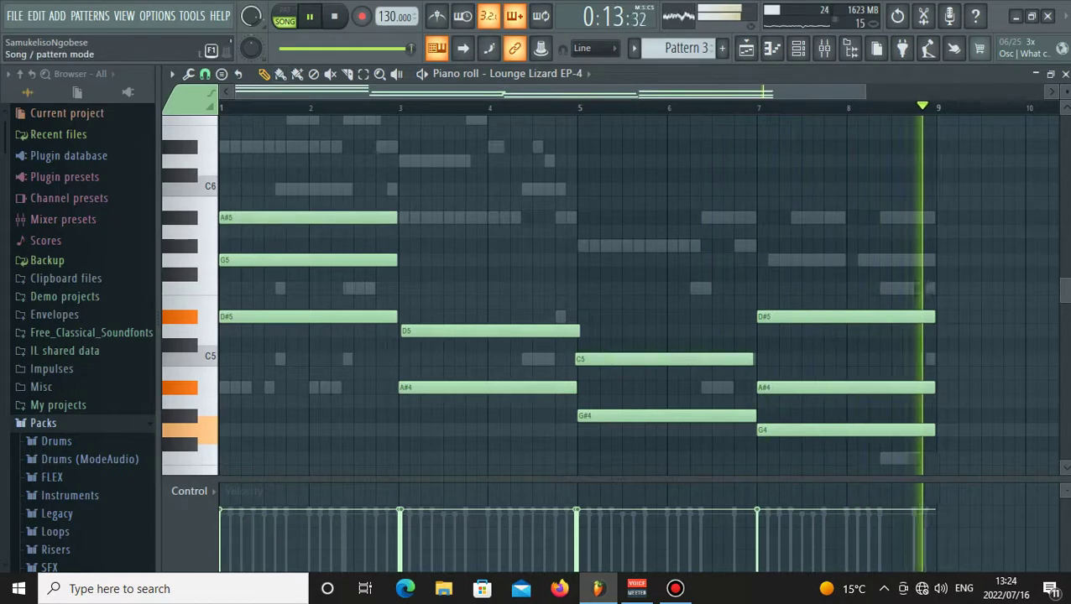
Switch to pattern playback, open the Morphine piano roll, and draw A#5 and a short F5 note in the second half of bar 3.
click(285, 16)
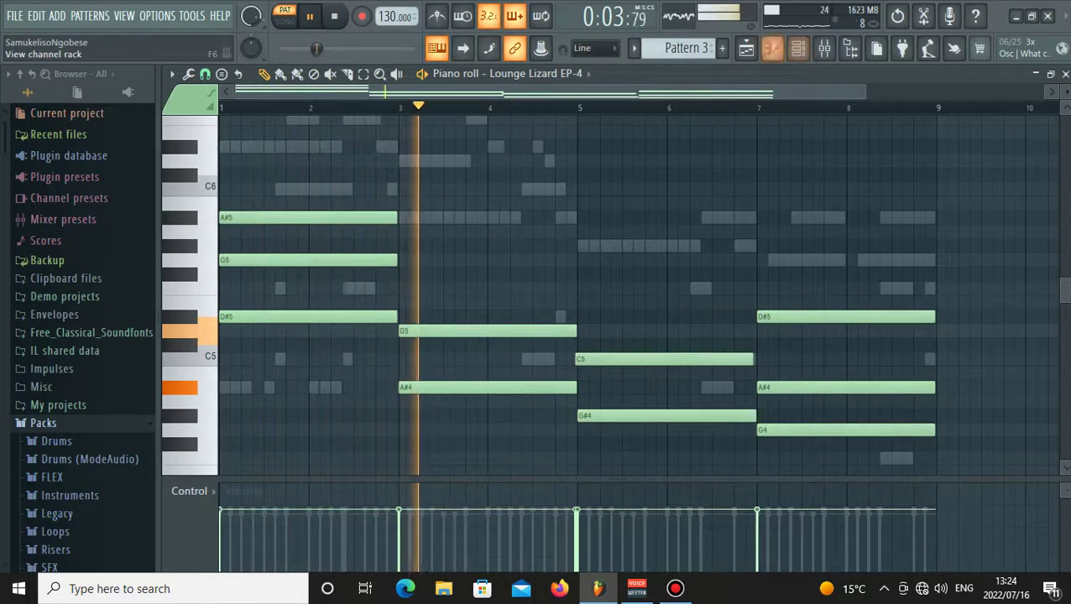
key(F6)
key(space)
click(582, 373)
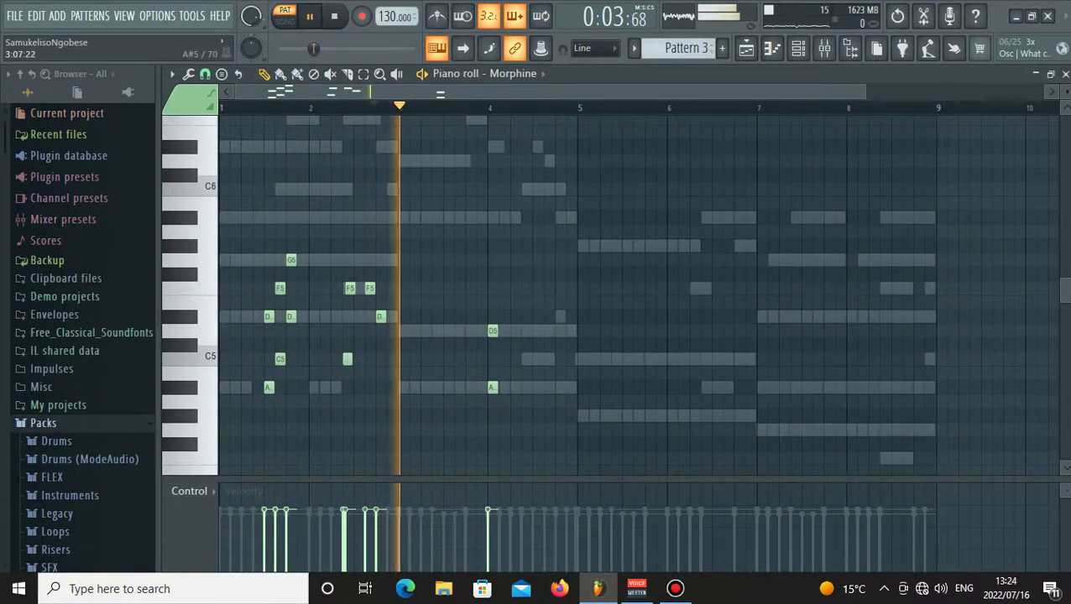
click(466, 274)
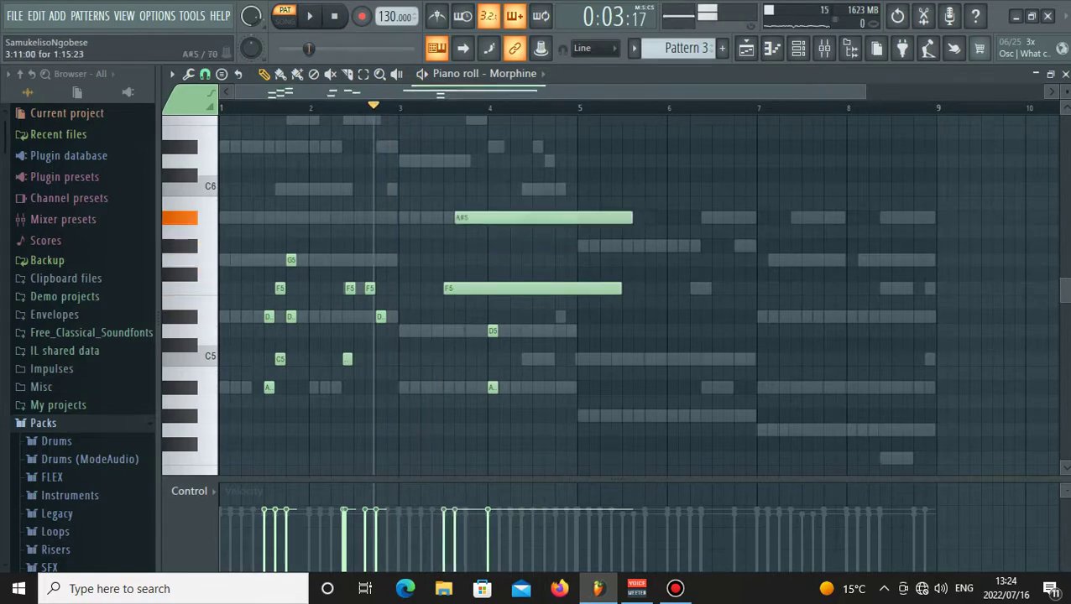
drag(621, 288, 460, 287)
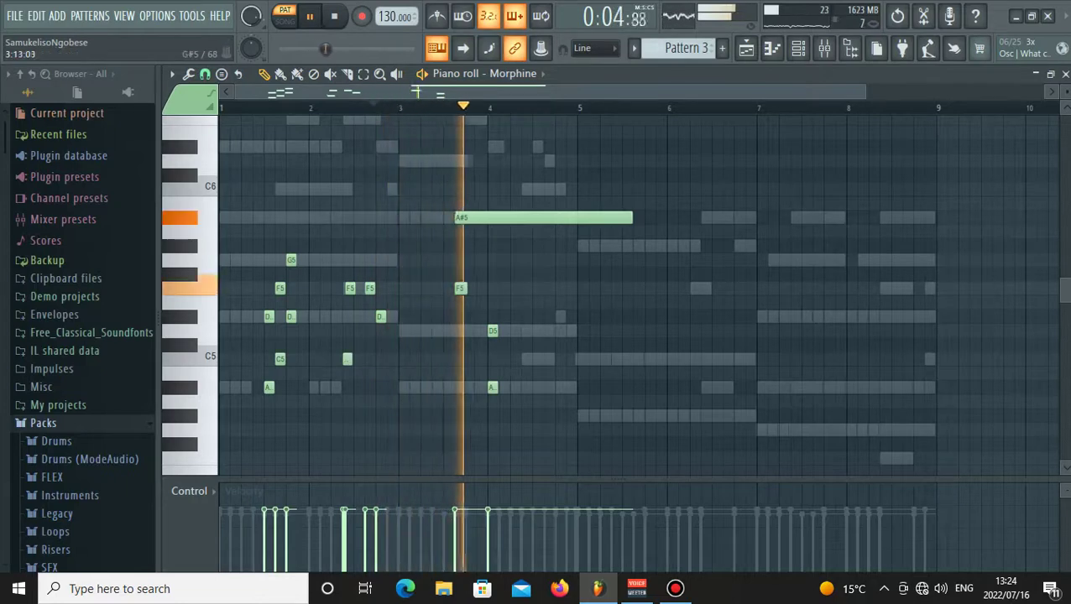
Delete the D5 and A#4 notes at the start of bar 4 and place a shortened A#5 directly after bar 3's F5.
drag(475, 217, 486, 217)
right_click(493, 331)
right_click(493, 387)
key(space)
drag(642, 217, 474, 217)
key(space)
key(space)
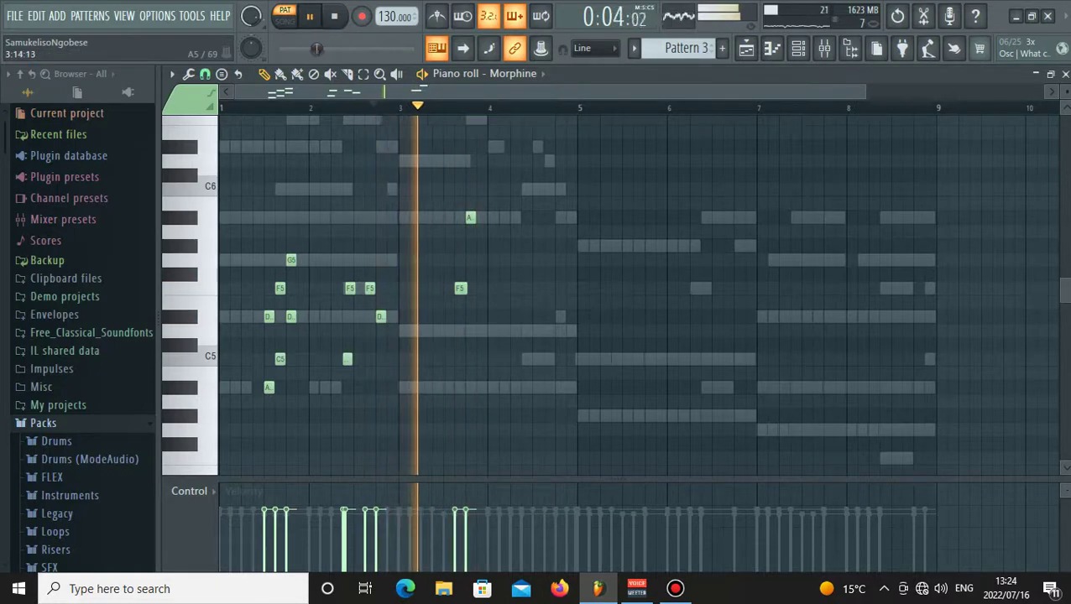
Continue the Morphine line with a second A#5 in bar 3, two F5 notes and D#5 in bar 4, and C5 with G#4 opening bar 5.
key(space)
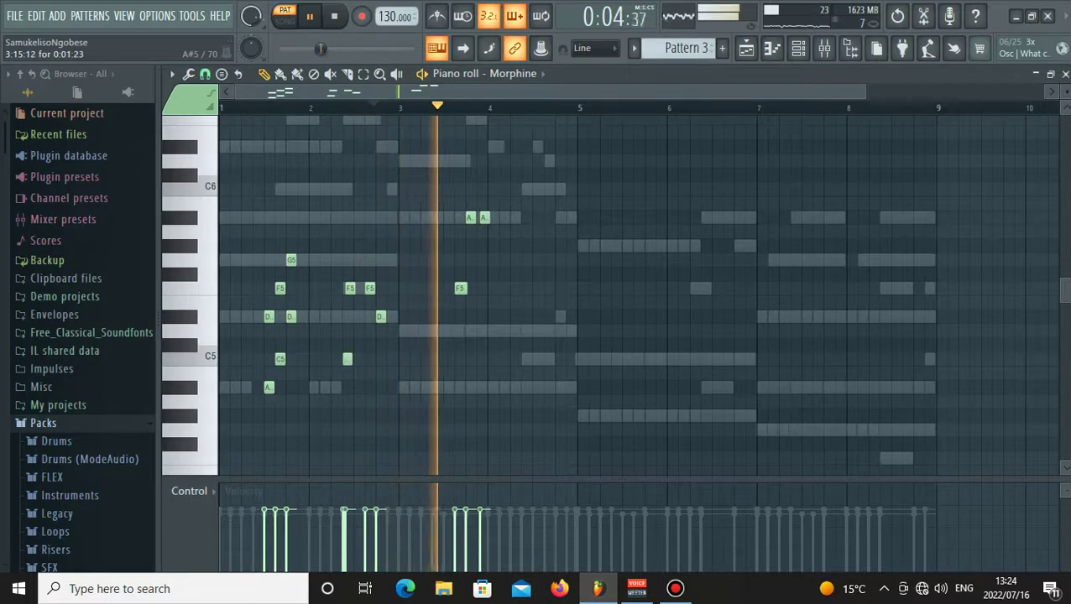
key(space)
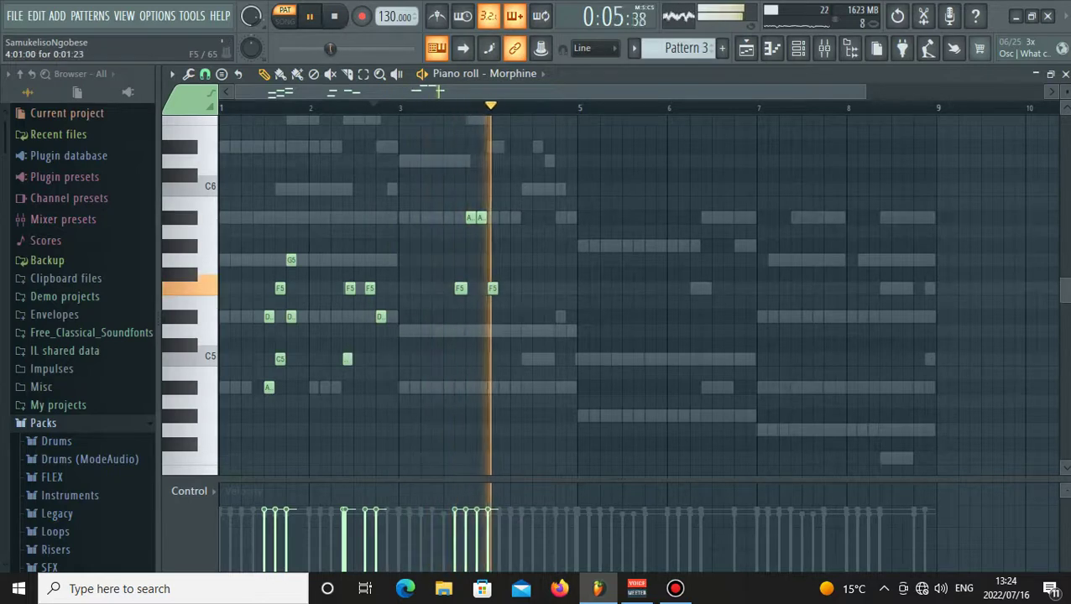
key(space)
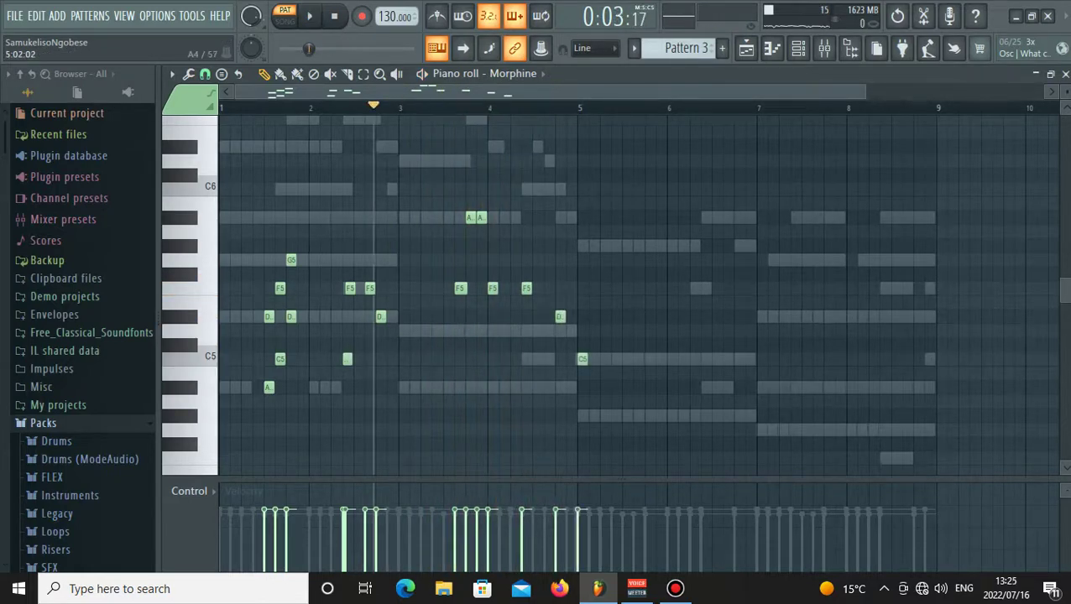
key(space)
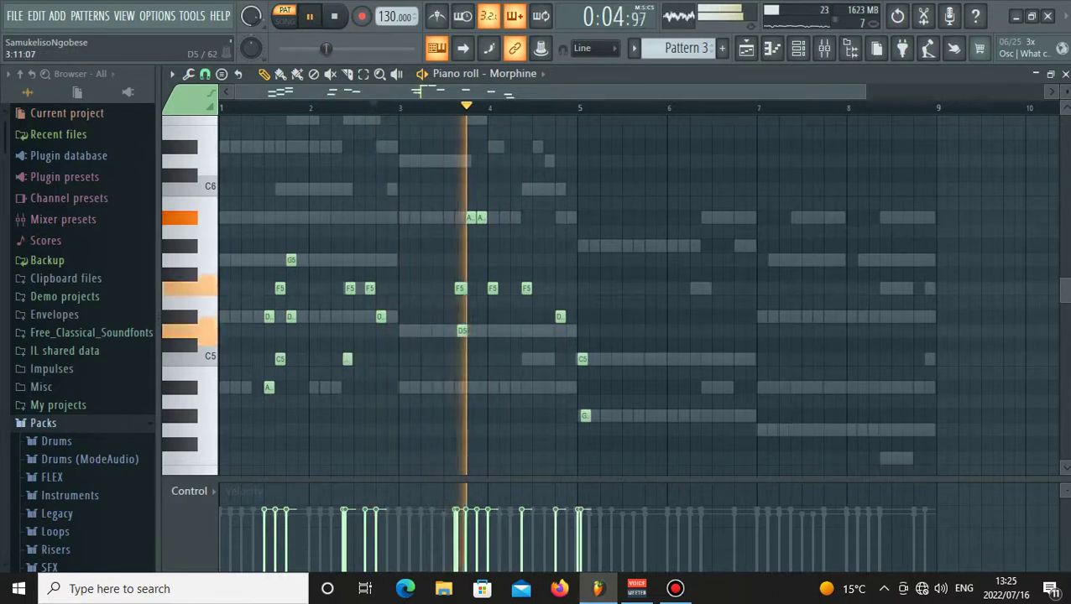
Align the D5 note under bar 3's F5 and add short G5 notes beneath the two A#5 notes.
key(space)
key(space)
drag(461, 331, 460, 330)
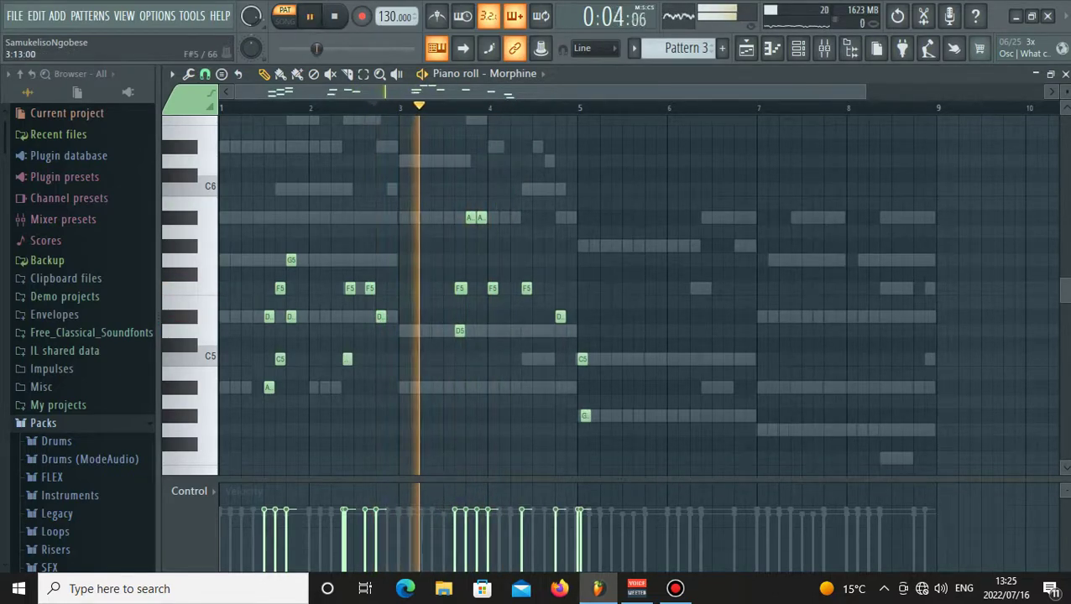
drag(471, 246, 471, 261)
key(space)
key(space)
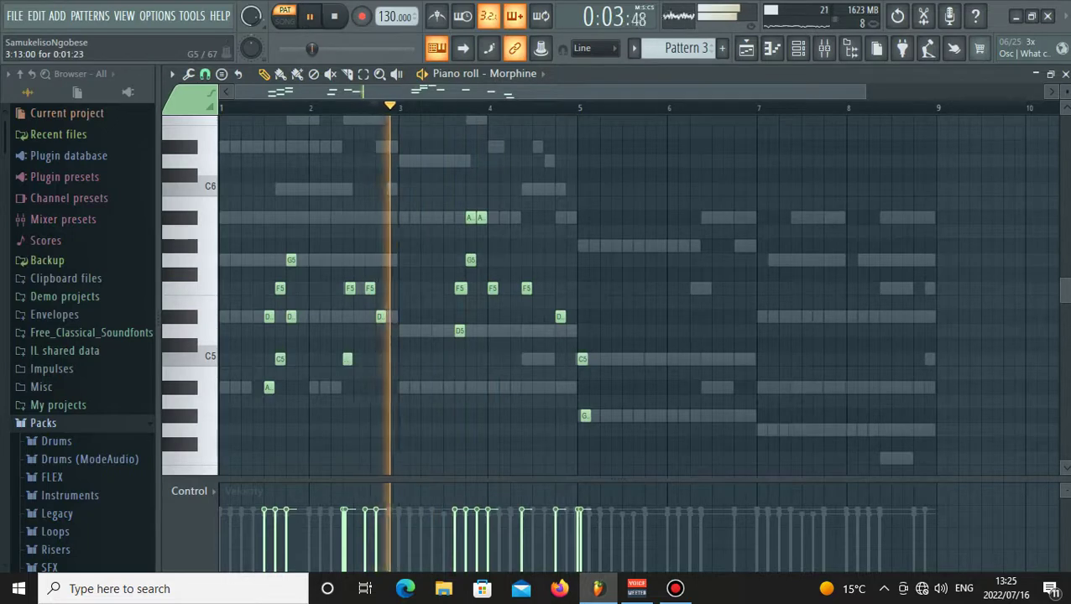
click(481, 261)
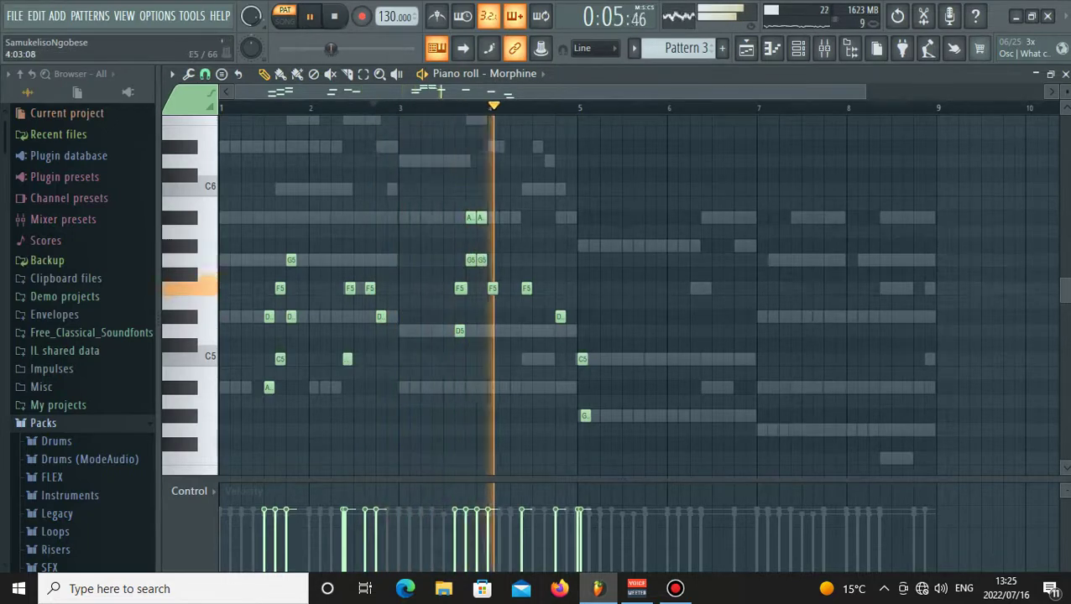
Harmonise bar 4 with short D5 notes beneath both F5 notes and a C5 beneath the D#5.
click(493, 330)
key(space)
key(space)
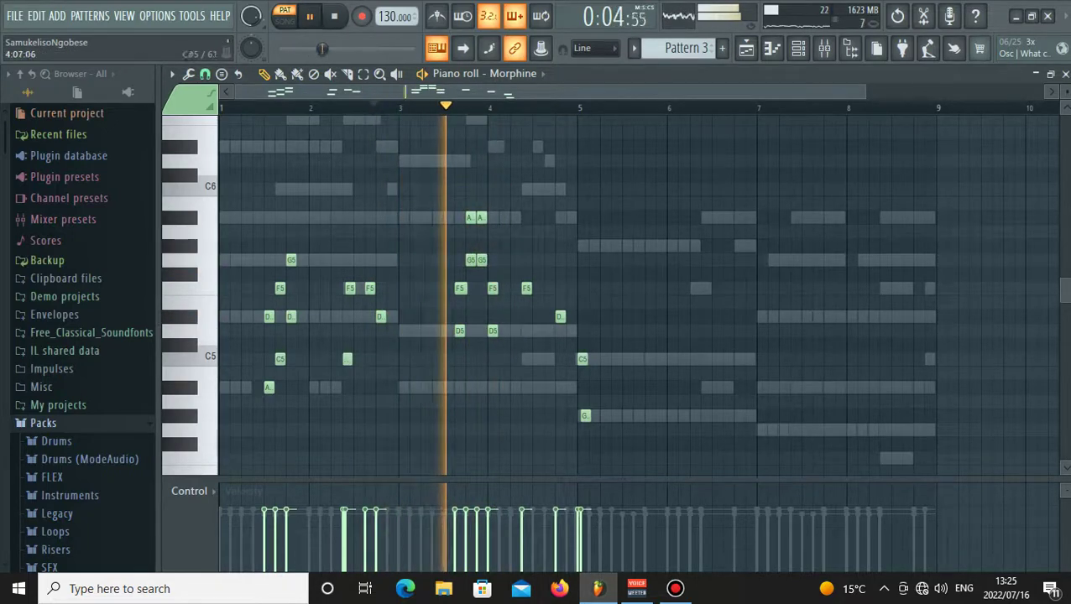
click(523, 331)
click(560, 359)
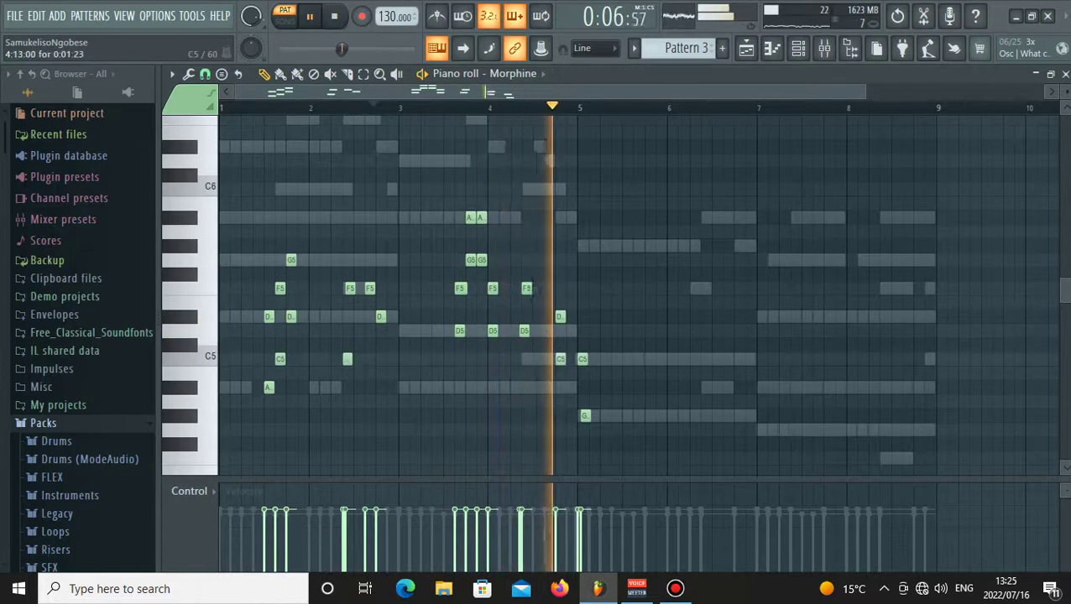
Place short C5 and G#4 notes together at the start of bar 6 and align bar 5's G#4 with its C5.
click(673, 359)
click(670, 416)
drag(585, 416, 582, 416)
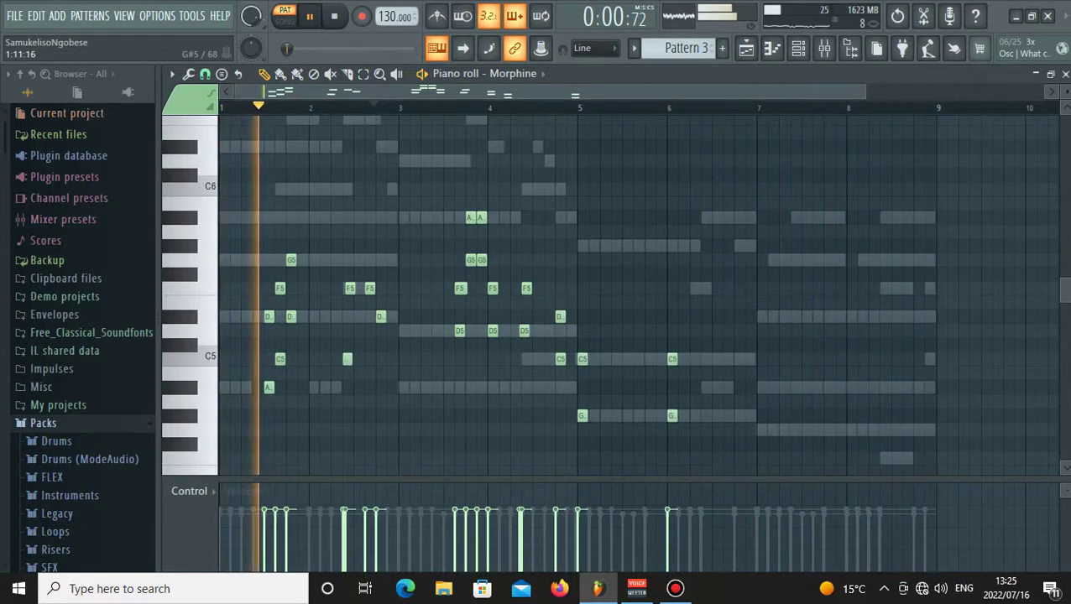
Add short G5 and D#5 notes at the start of bar 2, and D5 and A#4 at the start of bar 3.
click(311, 218)
drag(375, 107, 239, 108)
key(space)
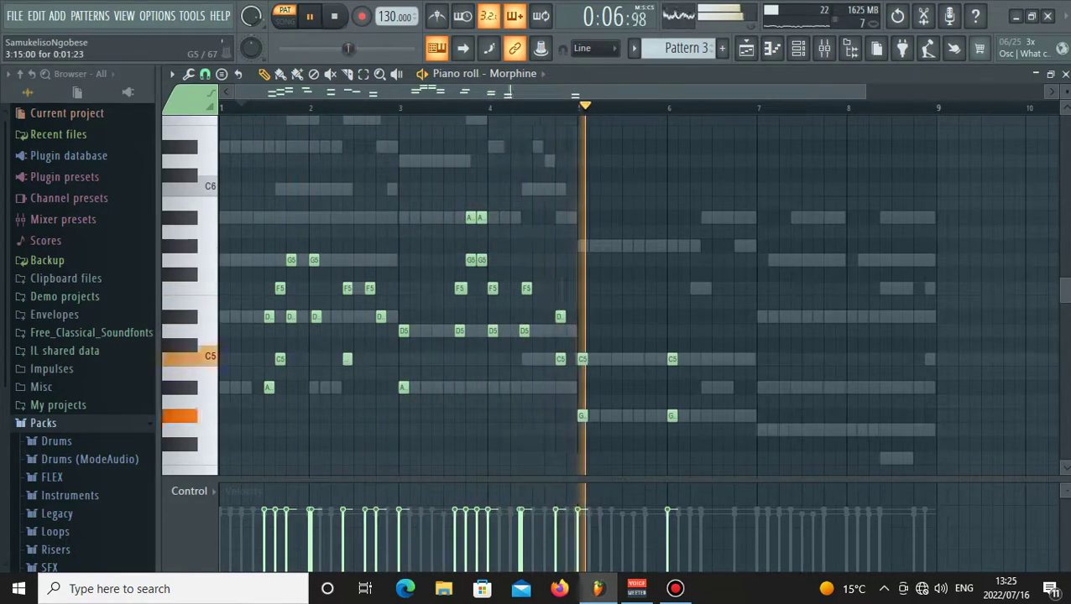
Add a short F5 in bar 6 and draw a D#5, F5, F5, G5, F5, D#5 run across bar 8.
click(694, 288)
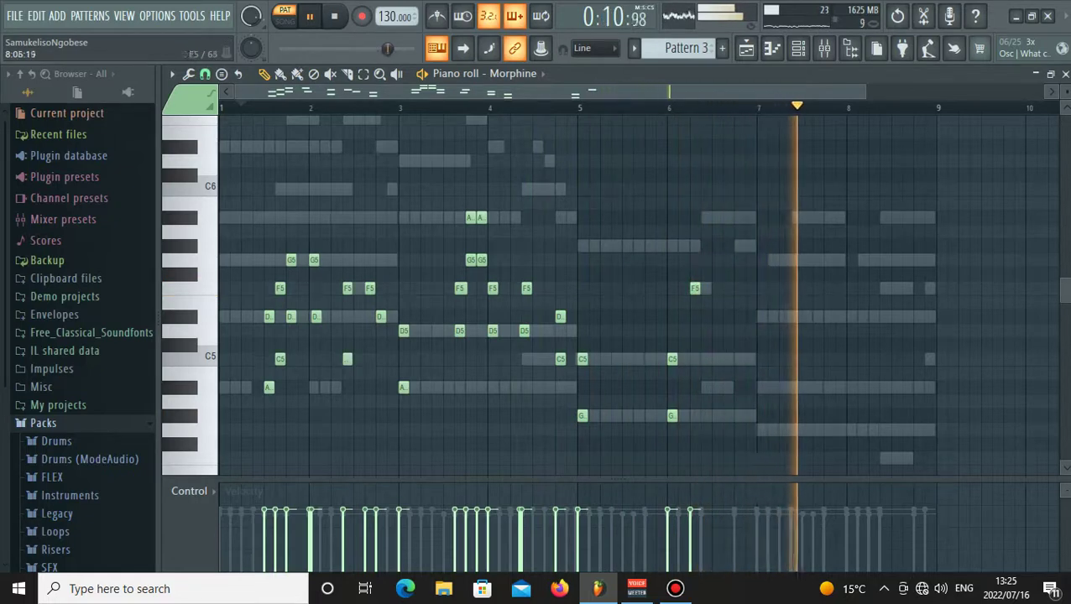
click(897, 260)
click(905, 288)
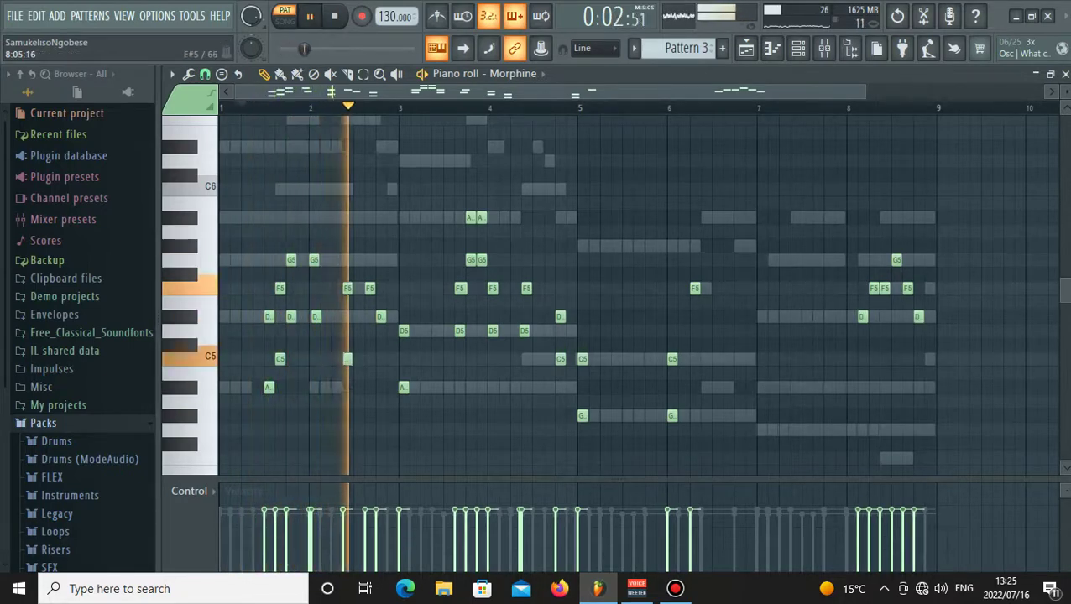
Select the bar 8 run, shift it slightly later, and add C5, D5 and D#5 harmony notes beneath it.
click(822, 107)
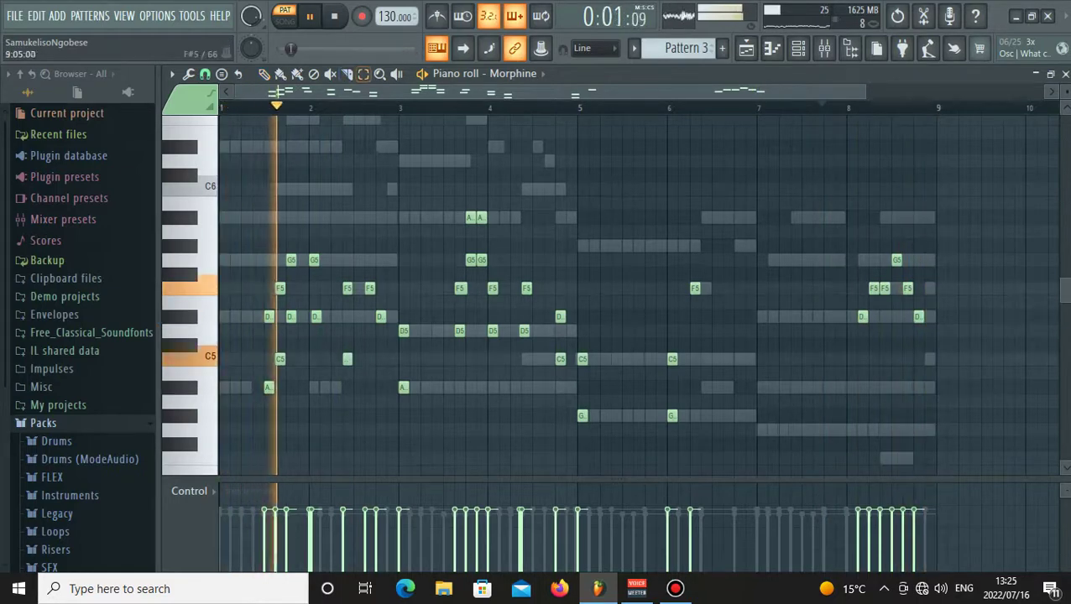
drag(841, 244, 924, 319)
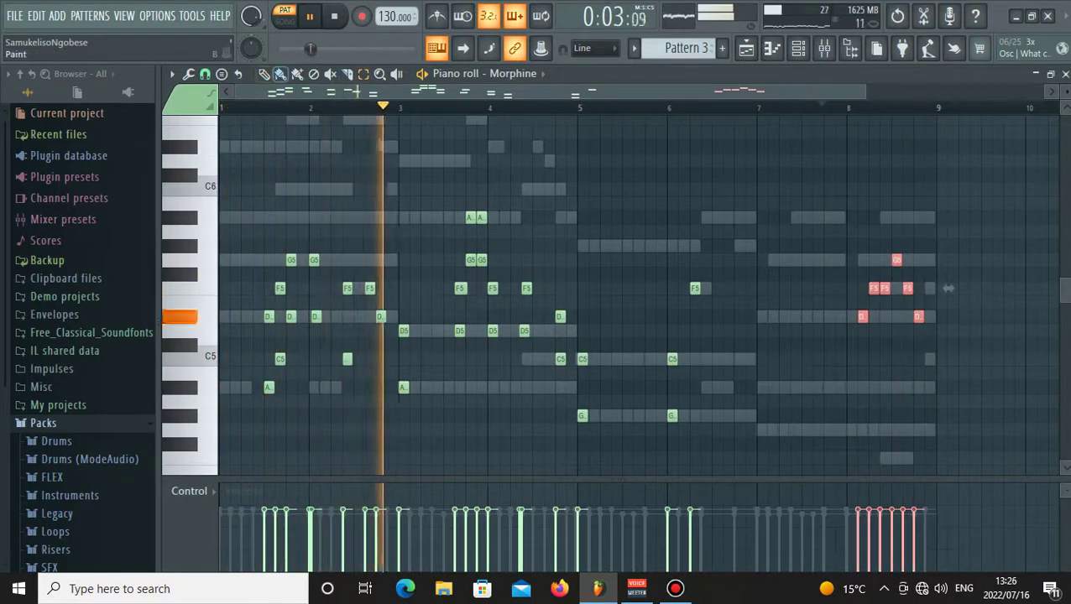
drag(886, 288, 960, 288)
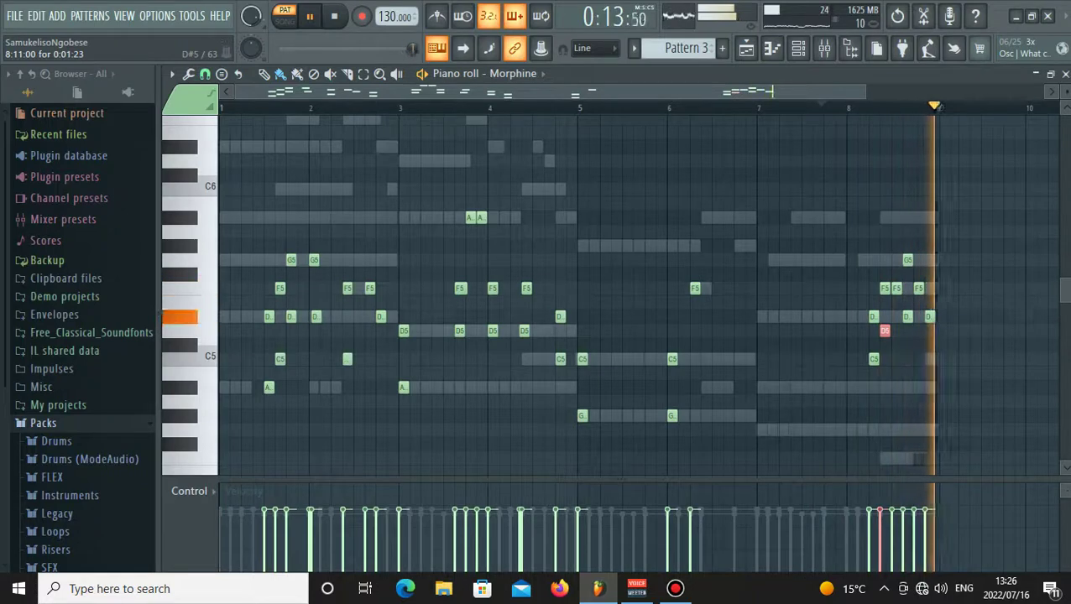
Switch to song playback from the channel rack and check Morphine's PRC Roomy Xylophone FG settings, then close the plugin.
click(798, 48)
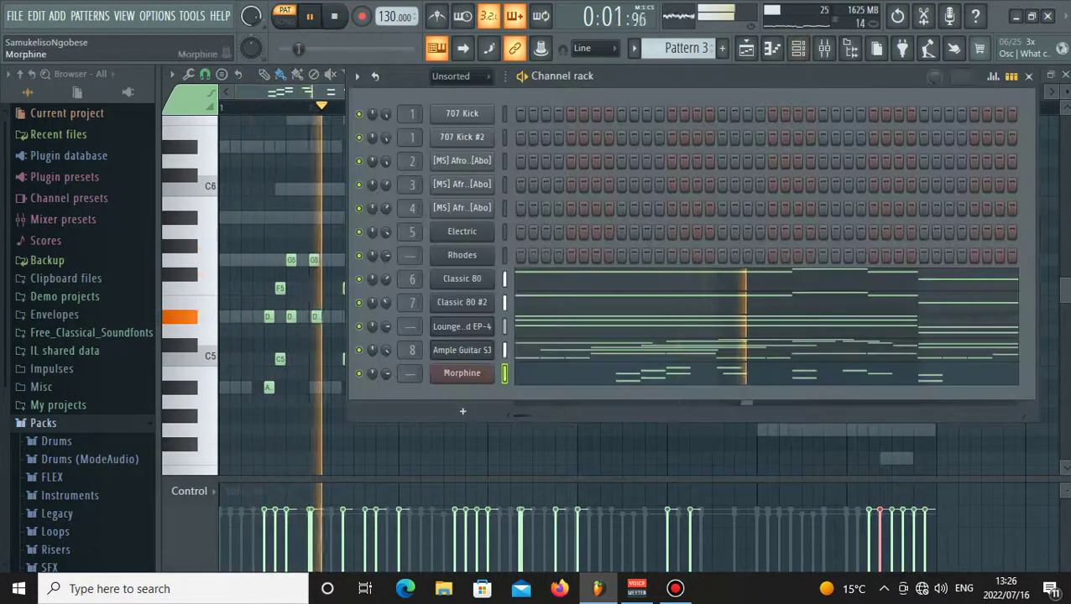
key(l)
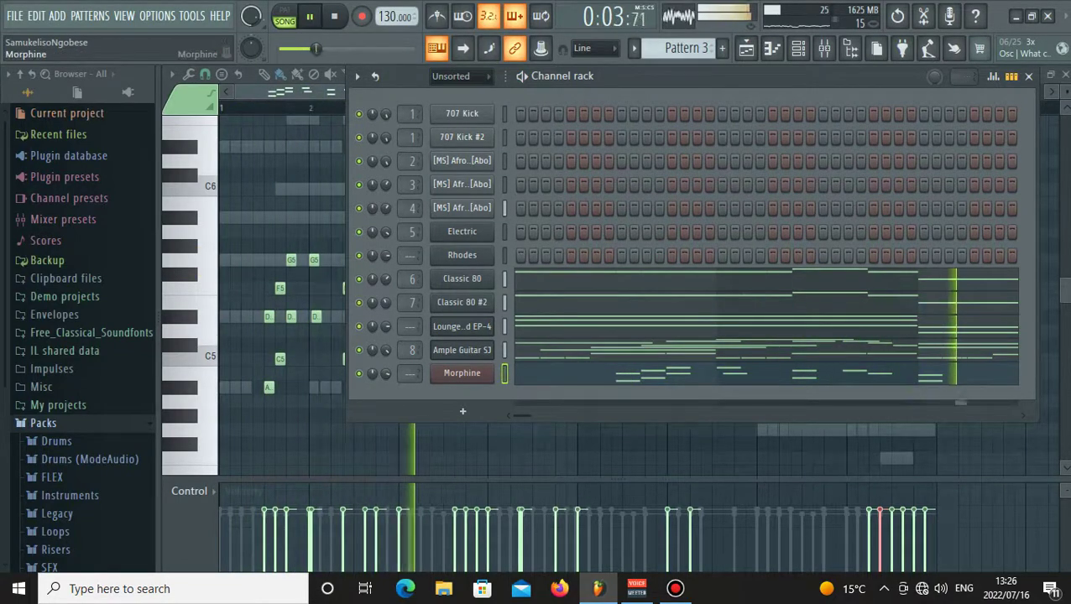
click(462, 373)
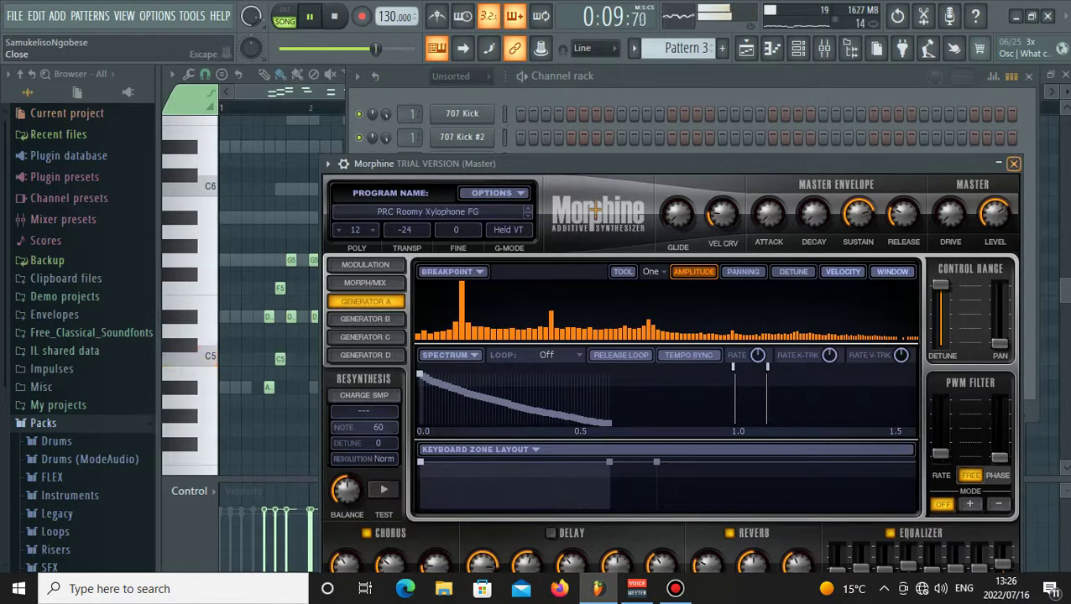
click(1013, 163)
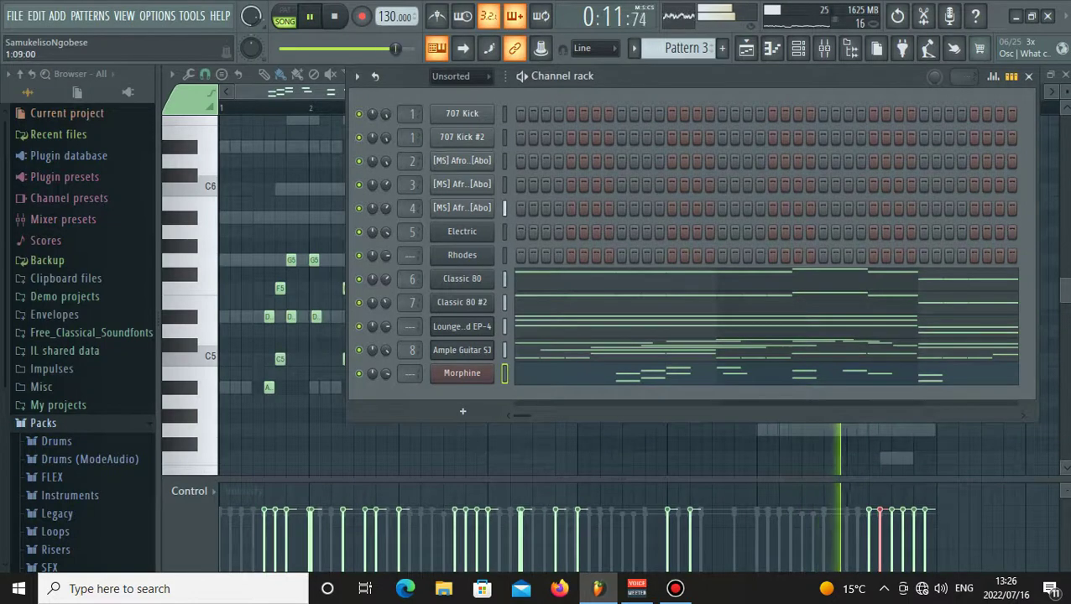
Review the arrangement in the playlist during song playback, looking over the channel rack and mixer.
click(746, 49)
key(Delete)
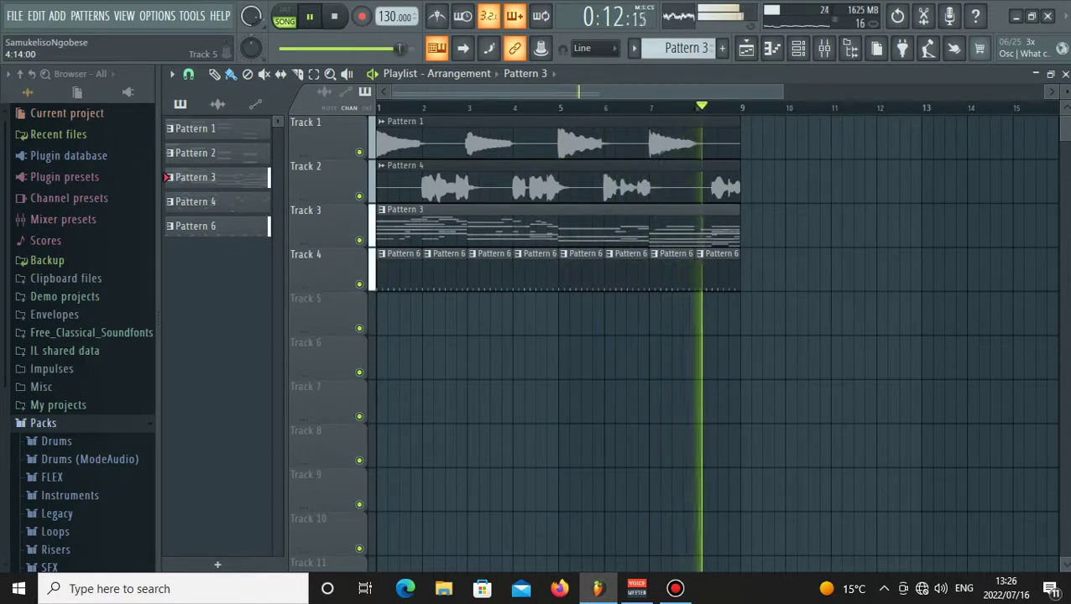
key(F6)
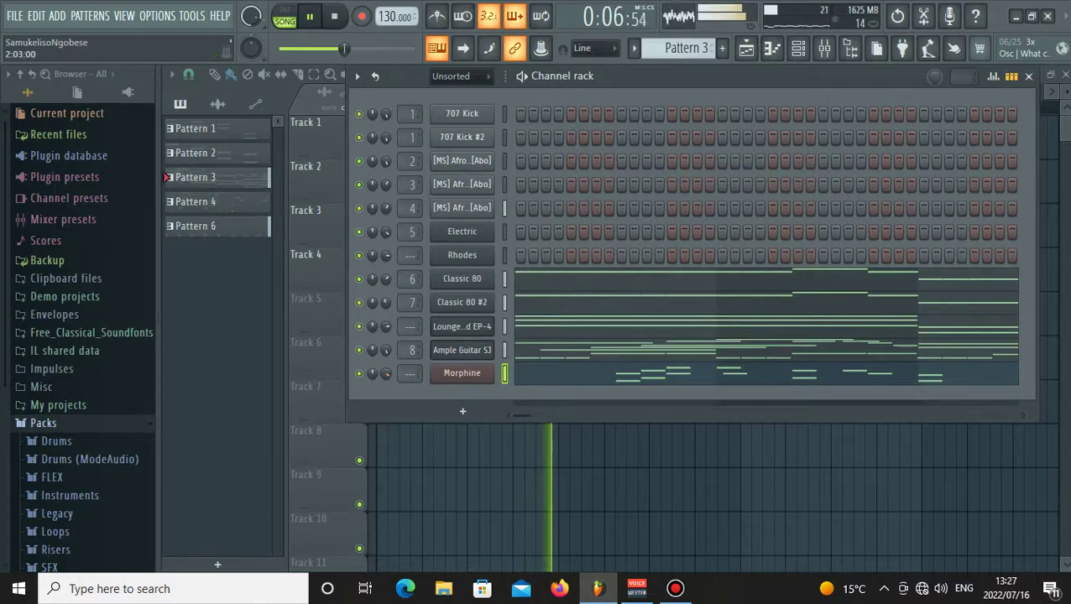
click(745, 47)
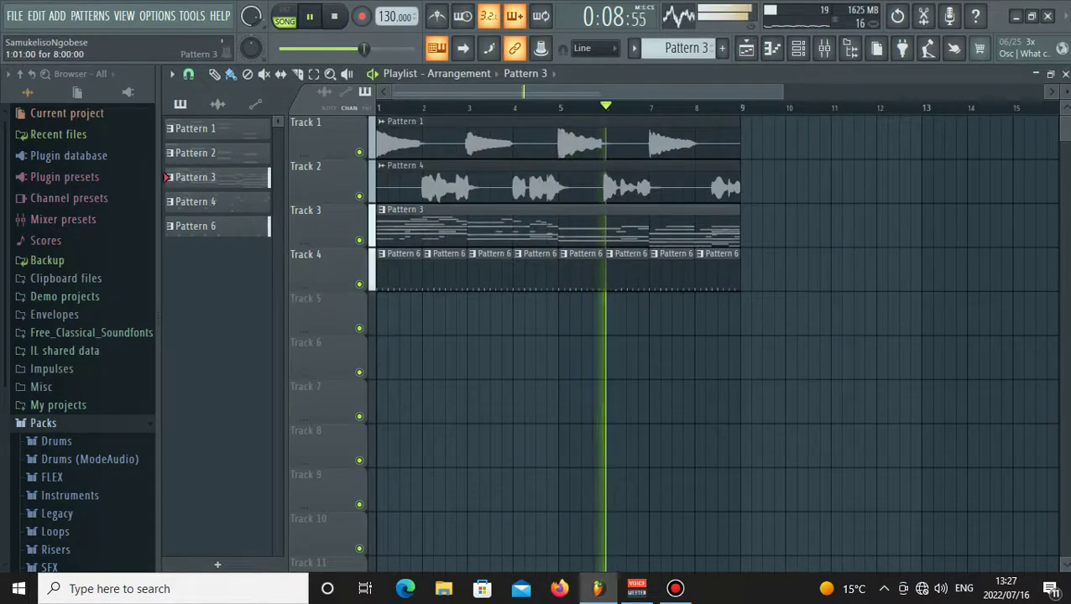
click(825, 48)
click(798, 48)
click(746, 47)
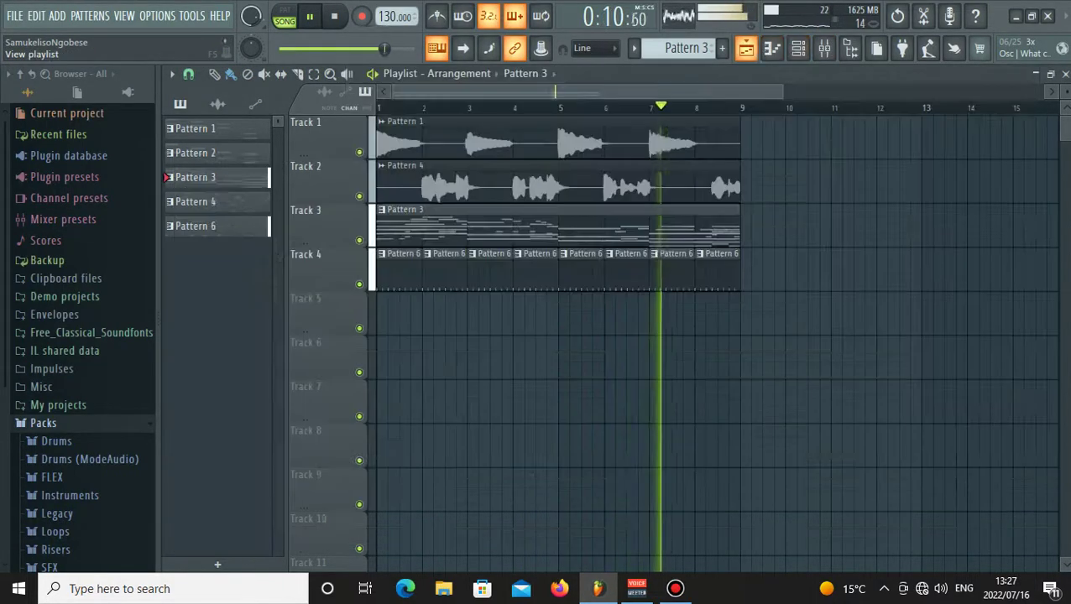
Load the 9fluegelhorn soundfont from the Free_Classical_Soundfonts folder into a new channel.
click(42, 423)
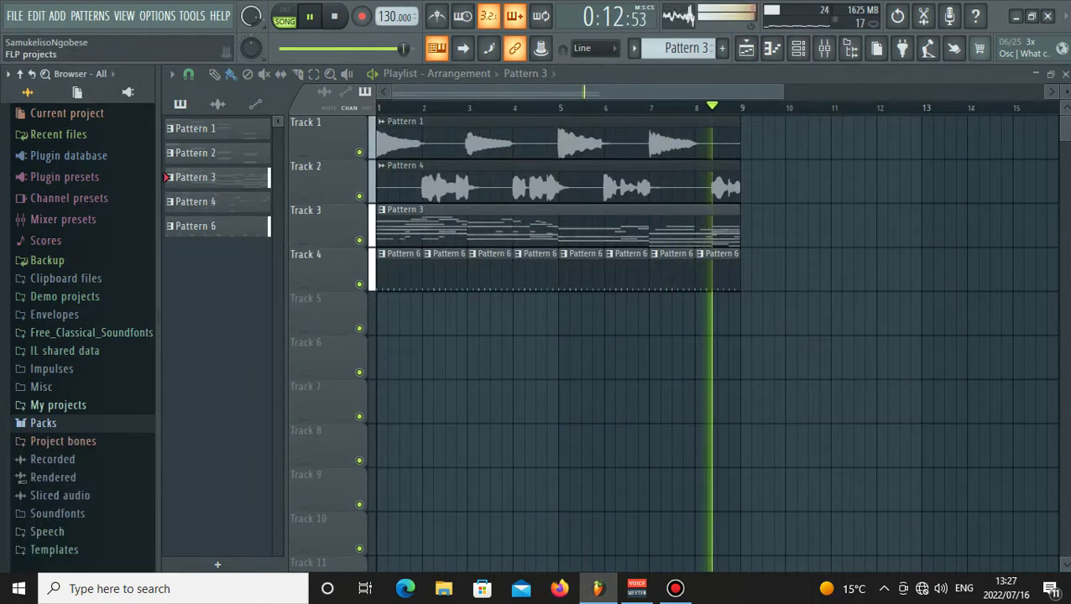
click(90, 332)
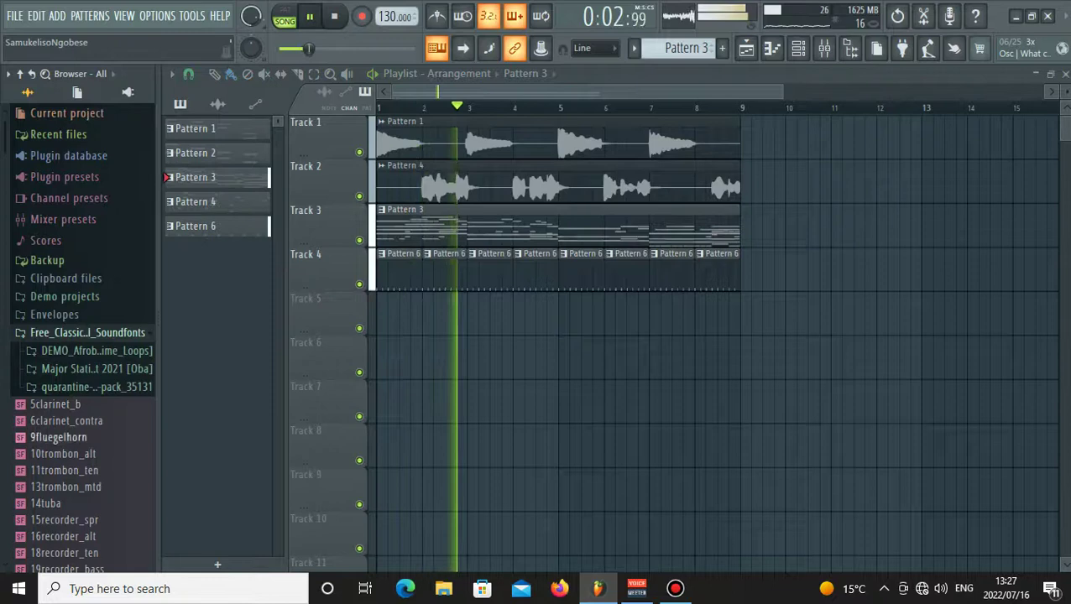
right_click(94, 428)
click(126, 453)
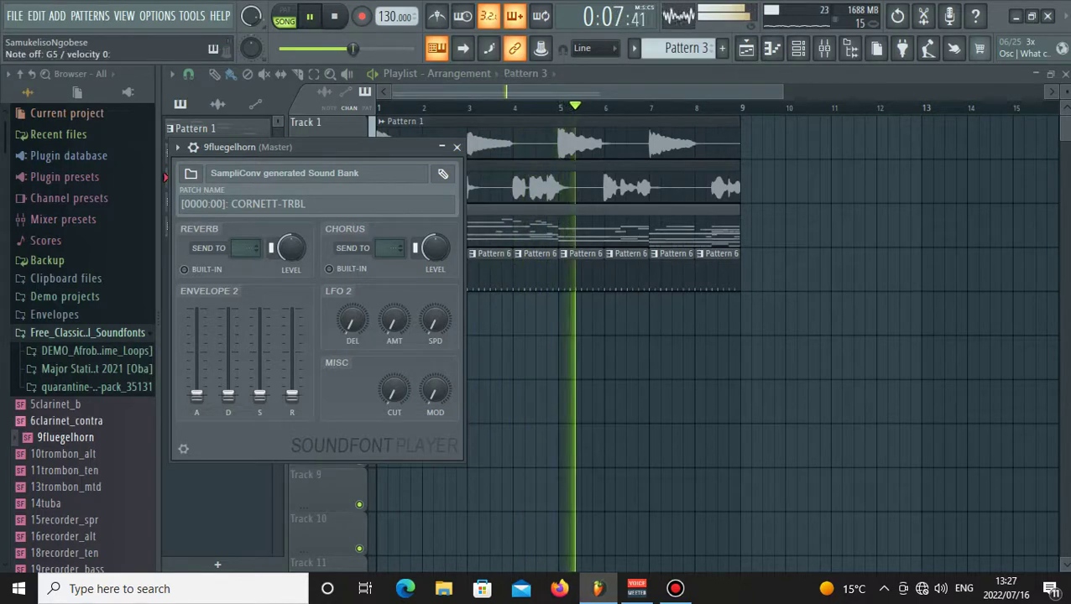
Load the Tin_Whistle_AIR soundfont into another new channel and show it in the channel rack.
scroll(76, 336, down, 6)
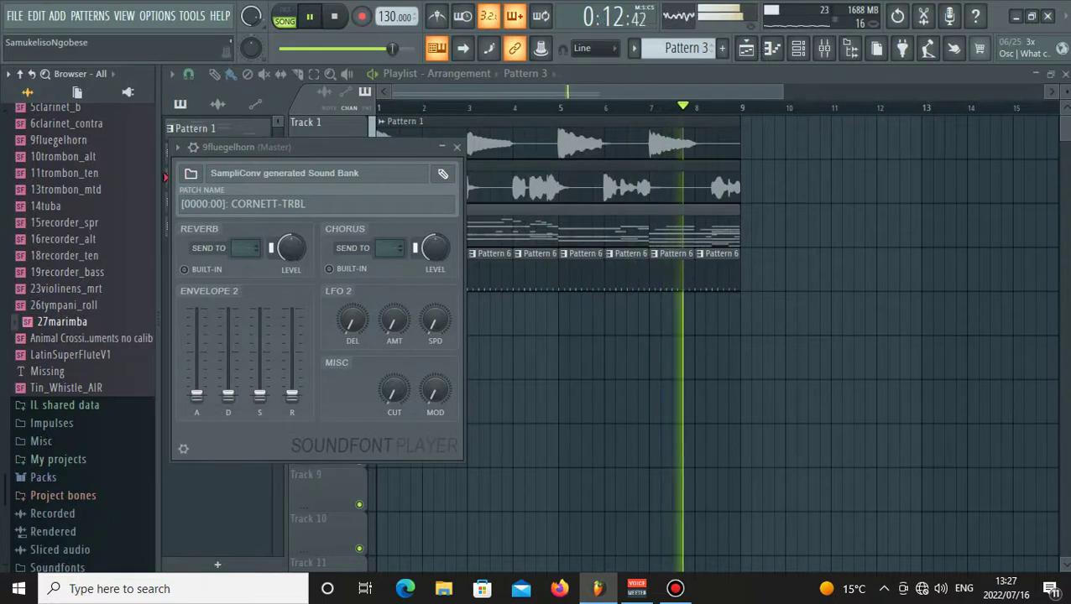
right_click(84, 386)
click(134, 403)
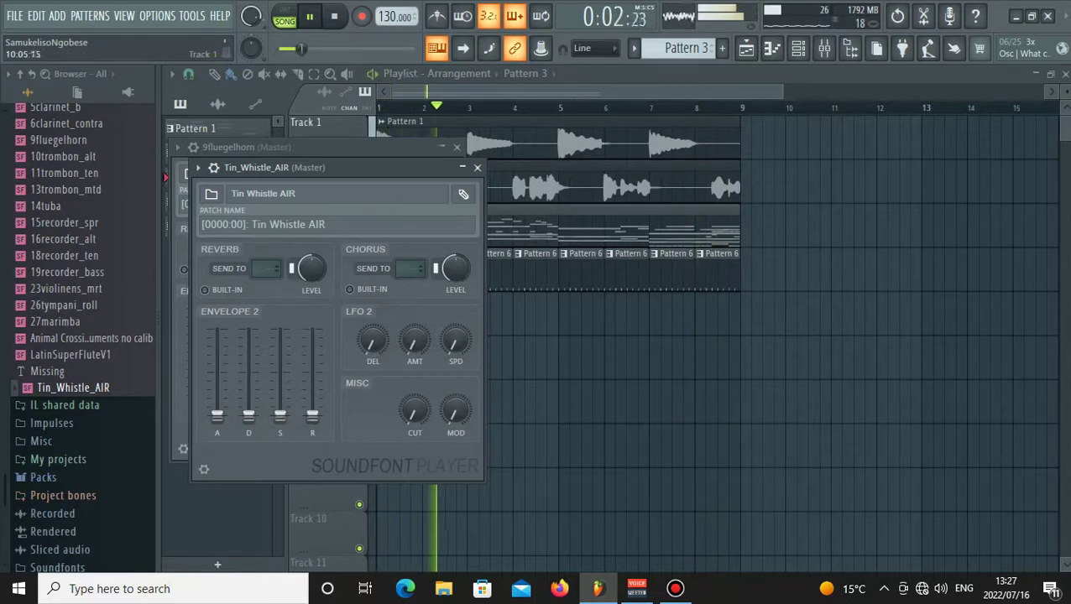
key(F6)
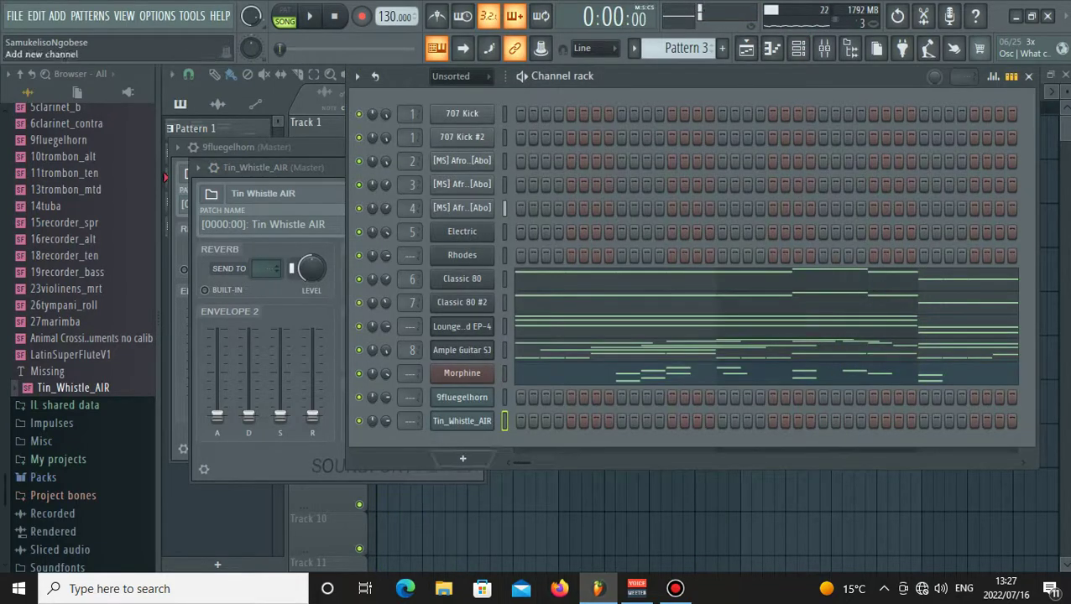
Replace the 9fluegelhorn channel with Morphine and load the KBD Acordian NUC preset from its Keyboards bank.
right_click(491, 397)
mouse_move(545, 468)
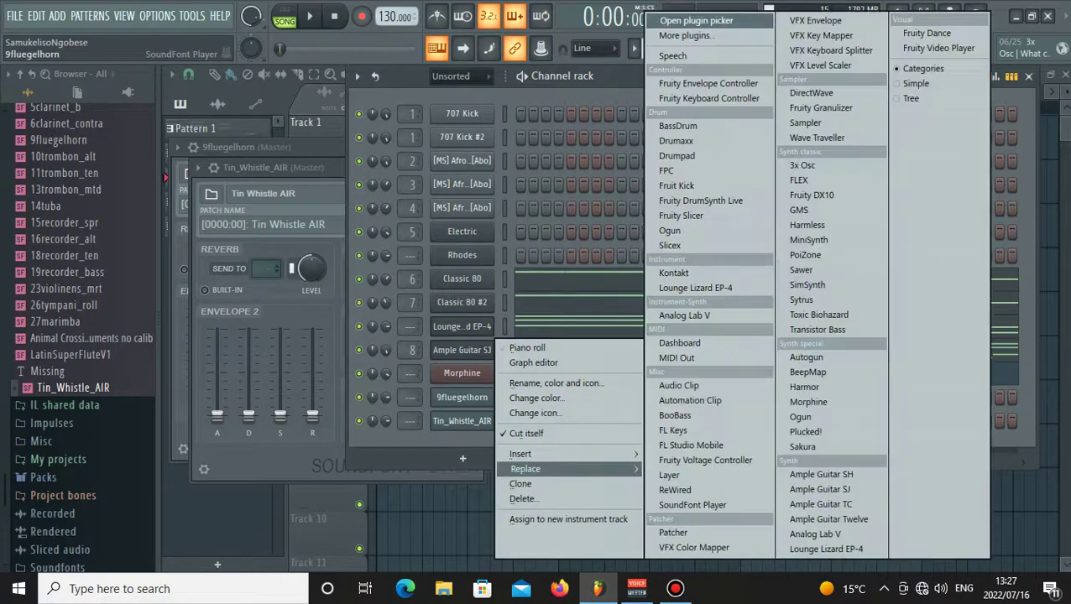
click(808, 402)
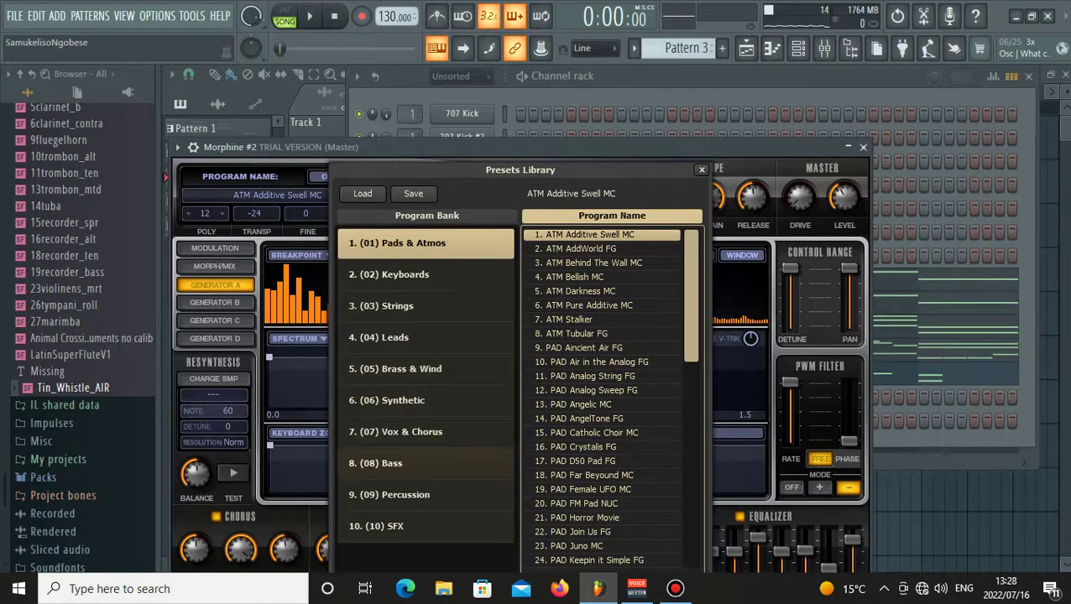
click(425, 274)
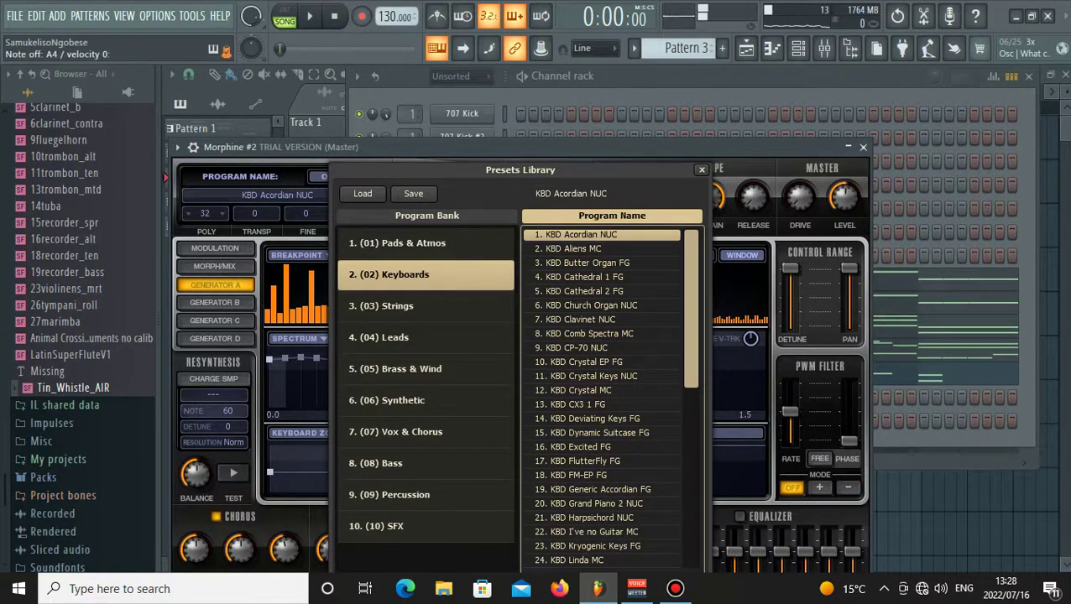
click(701, 171)
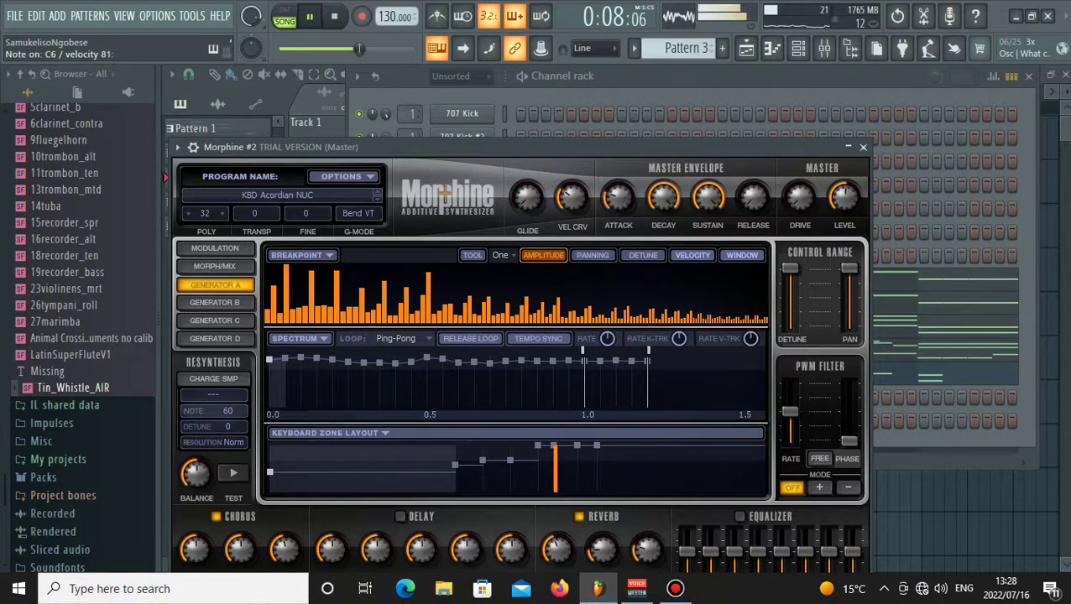
click(862, 147)
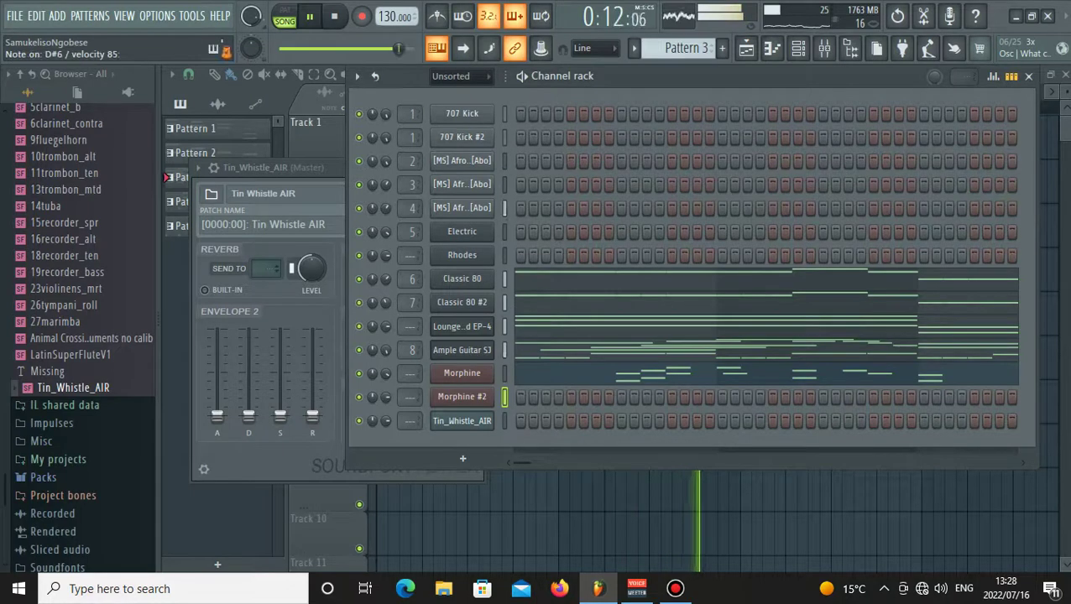
Draw a descending G6, F6, D#6 and D6 line in the Morphine #2 piano roll, starting late in bar 1 with D6 on bar 3.
right_click(494, 397)
click(528, 348)
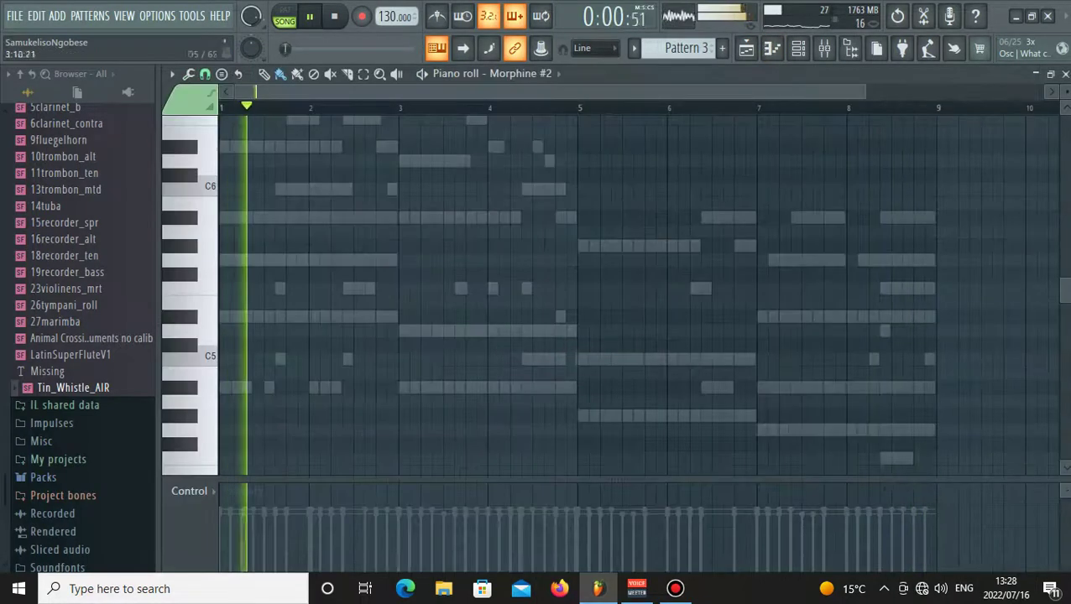
scroll(608, 294, up, 5)
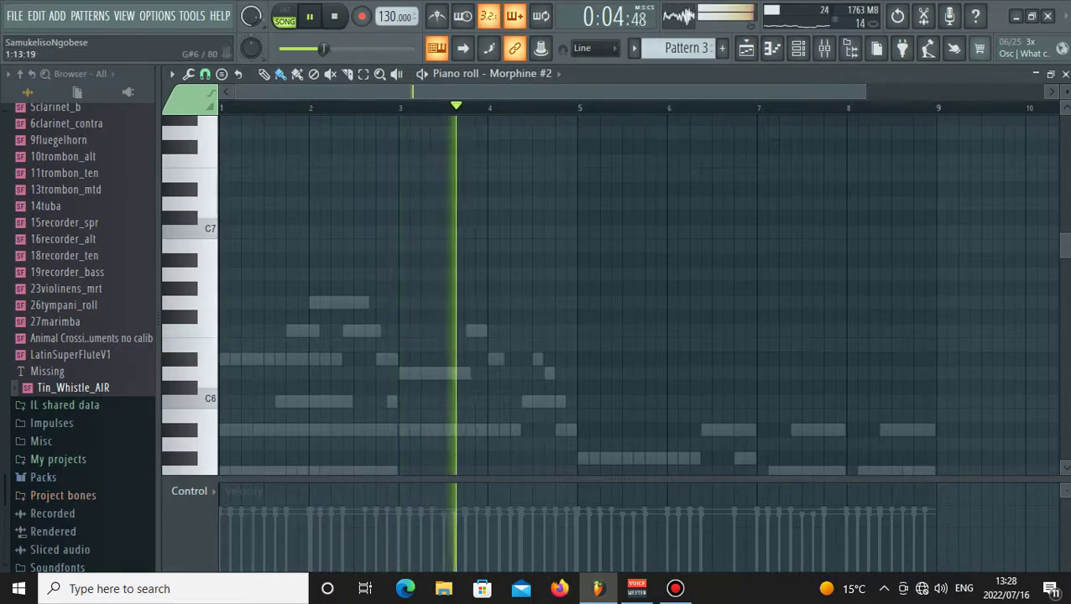
click(294, 302)
drag(299, 302, 375, 302)
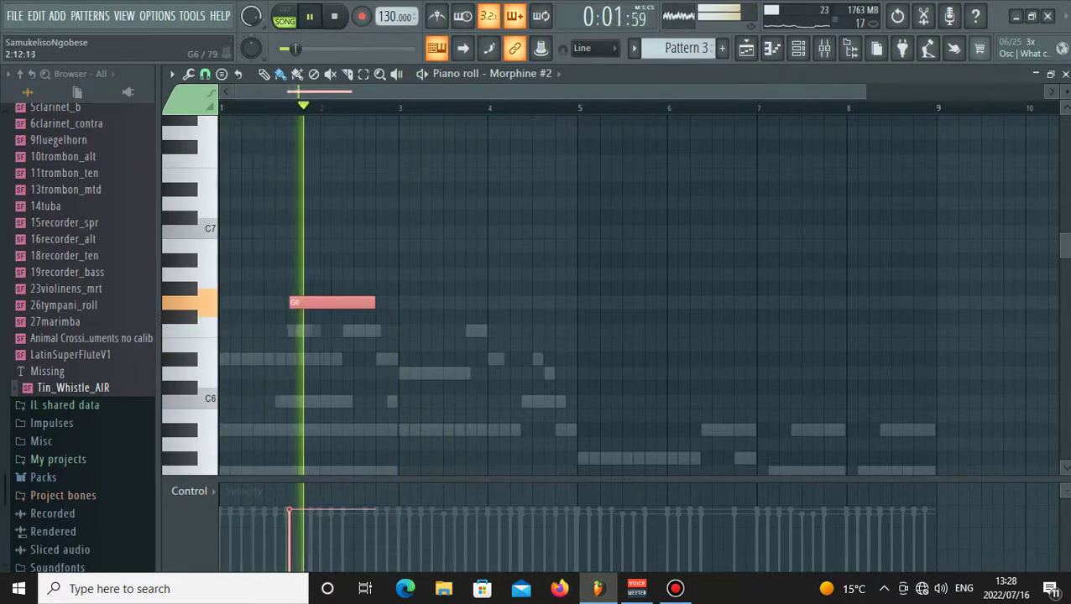
click(345, 330)
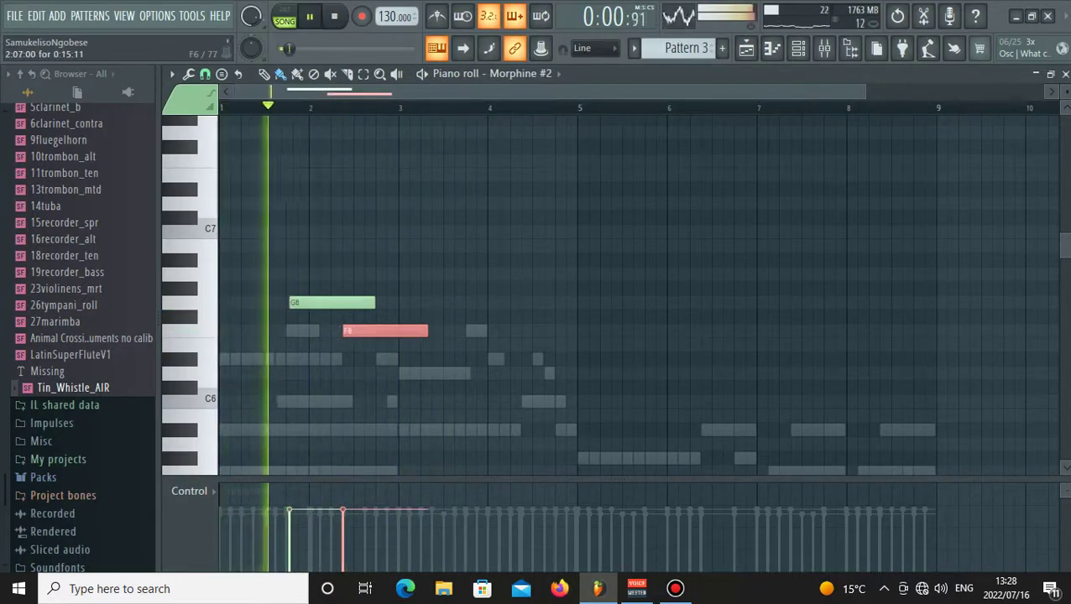
click(383, 359)
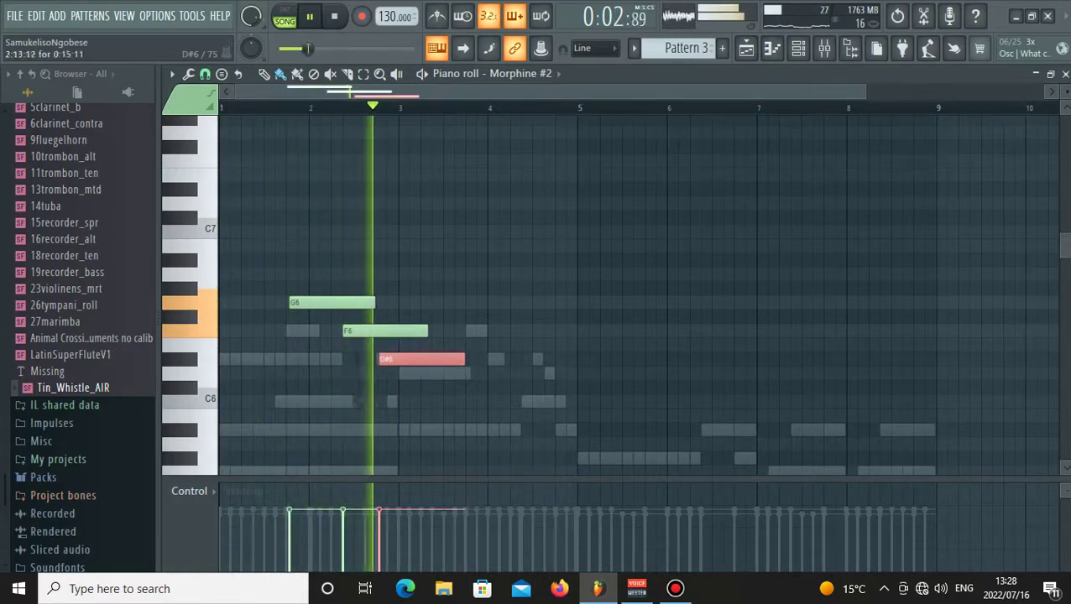
click(402, 372)
key(space)
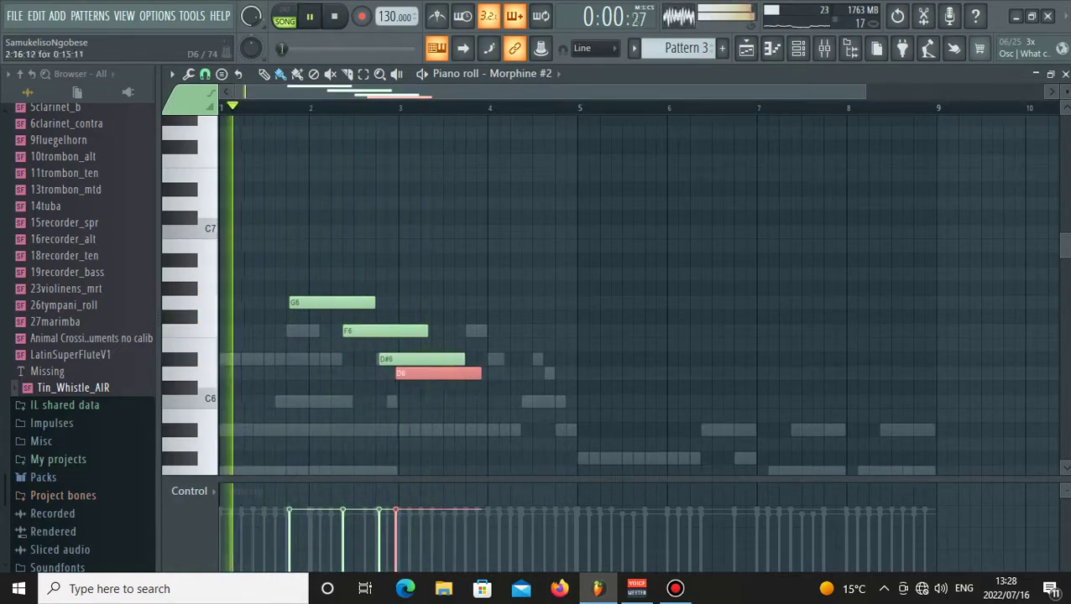
drag(411, 373, 414, 373)
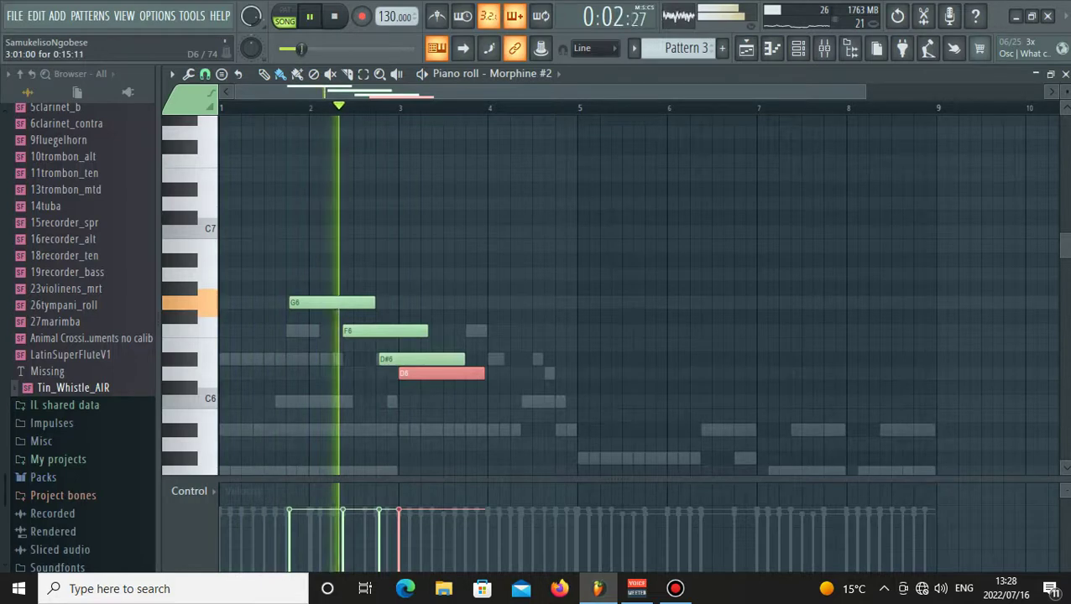
Nudge the D#6 note in late bar 2 slightly earlier while checking the line against playback.
key(space)
key(space)
click(453, 331)
right_click(461, 331)
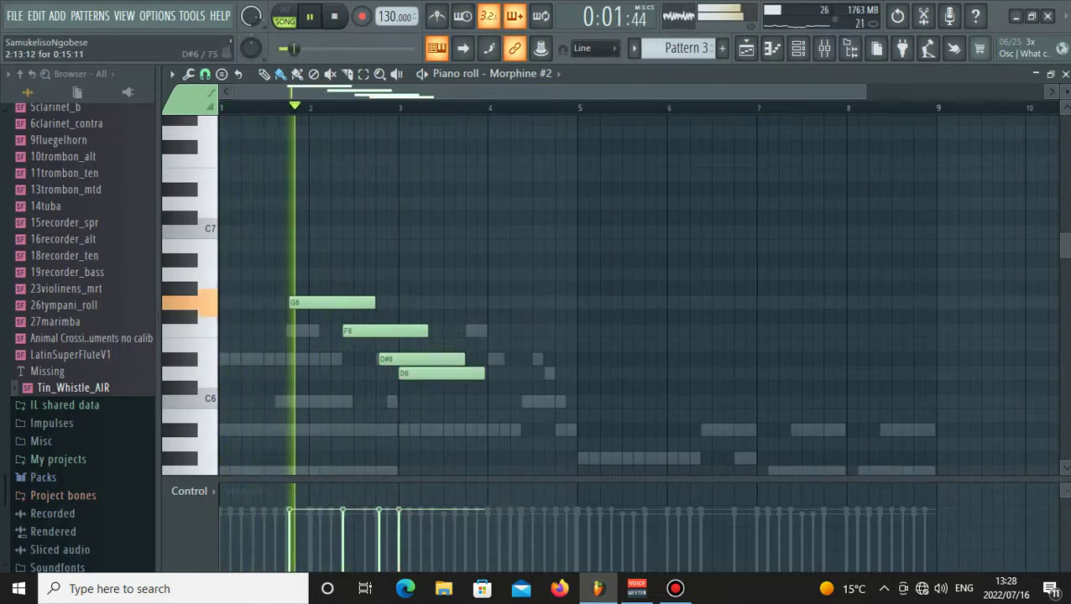
drag(411, 359, 408, 360)
key(space)
key(space)
key(space)
Add a D#6 lead-in before the G6 and shorten the notes ahead of the final D6 so they follow one another.
click(274, 359)
key(space)
key(space)
drag(300, 359, 302, 359)
key(space)
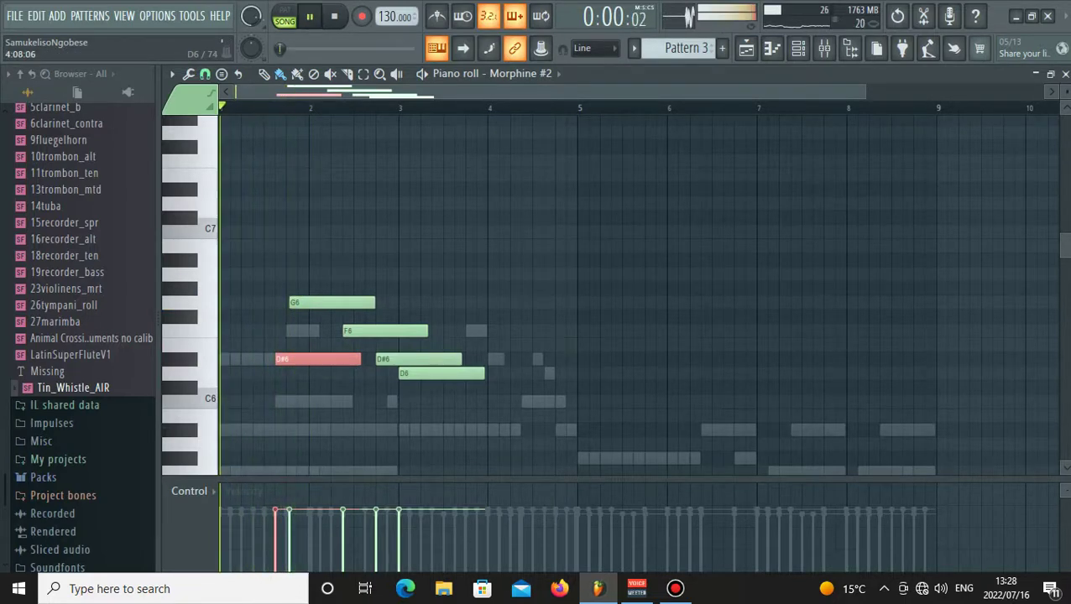
click(532, 360)
right_click(543, 359)
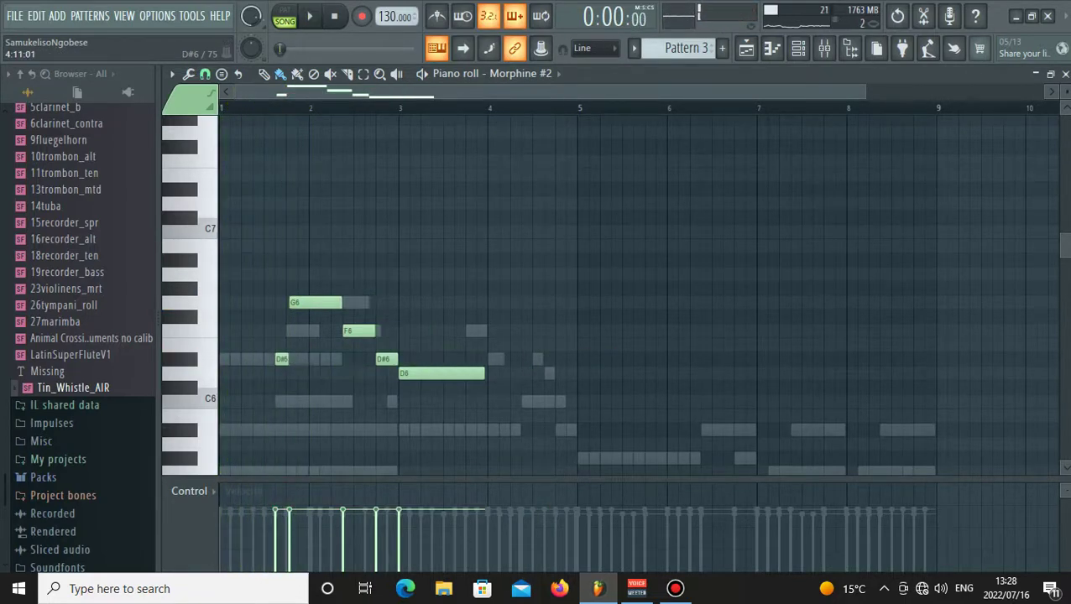
Transpose the five-note Morphine #2 phrase down one octave and shorten its final D5 to about half a bar.
key(space)
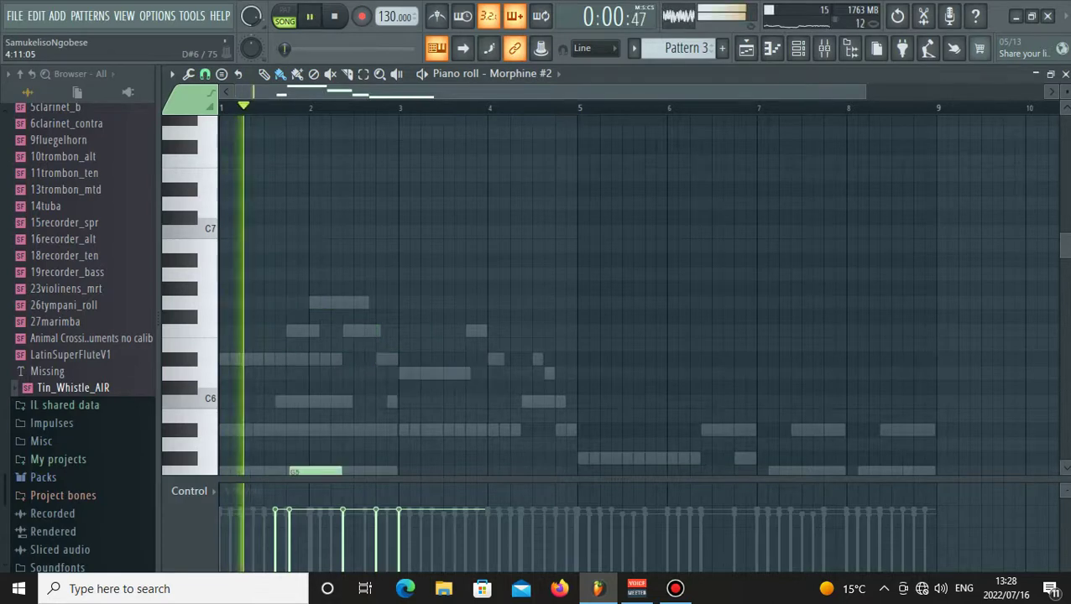
scroll(609, 294, down, 3)
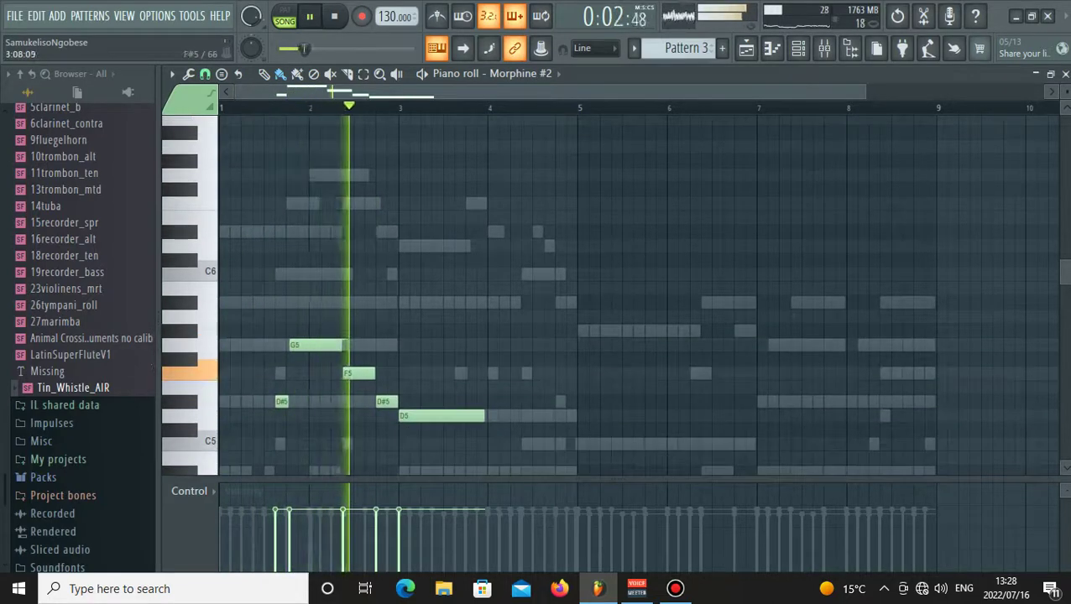
scroll(608, 294, down, 1)
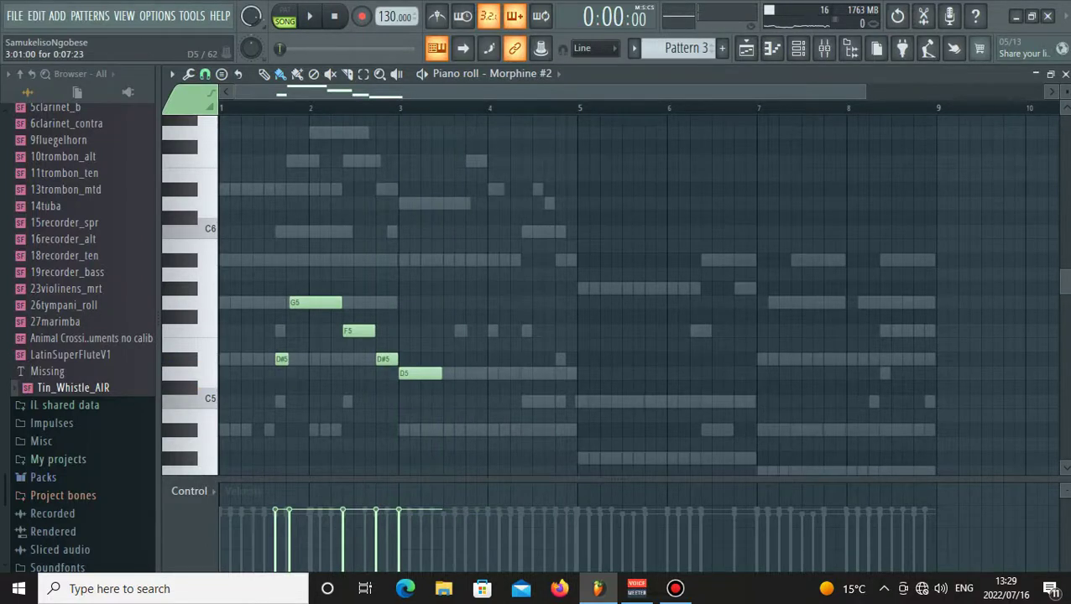
Duplicate the phrase so the copy's last note lands on bar 5, and lower that note to C5.
key(space)
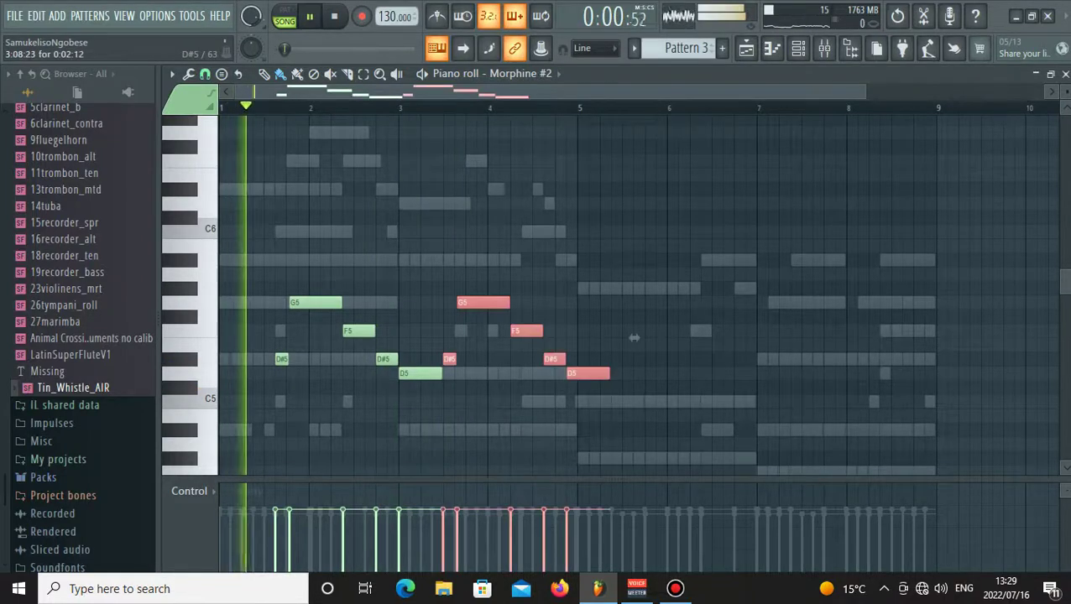
drag(634, 338, 645, 337)
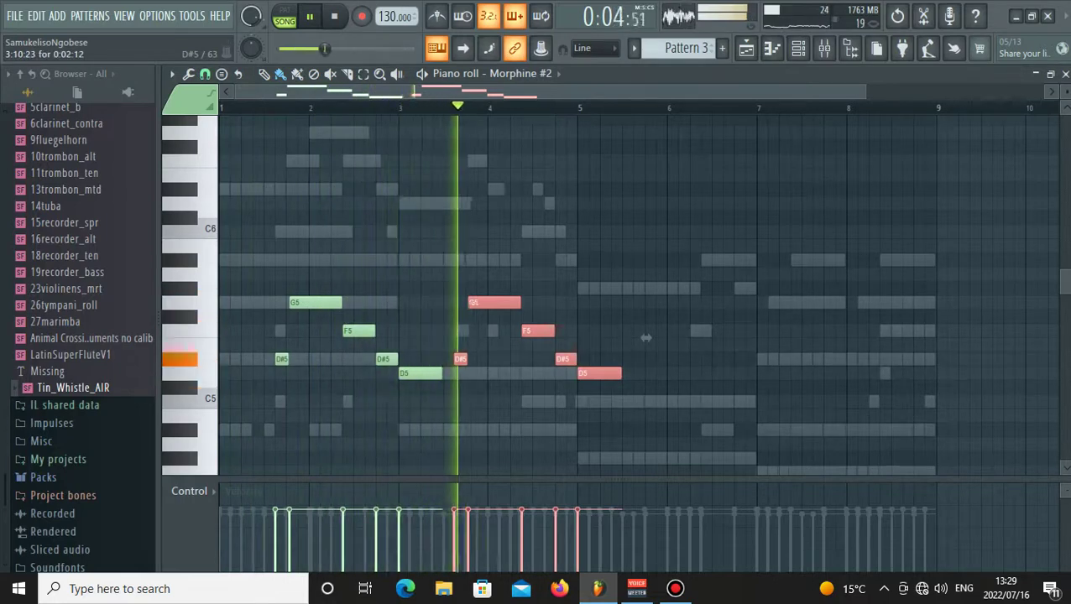
click(618, 402)
right_click(618, 401)
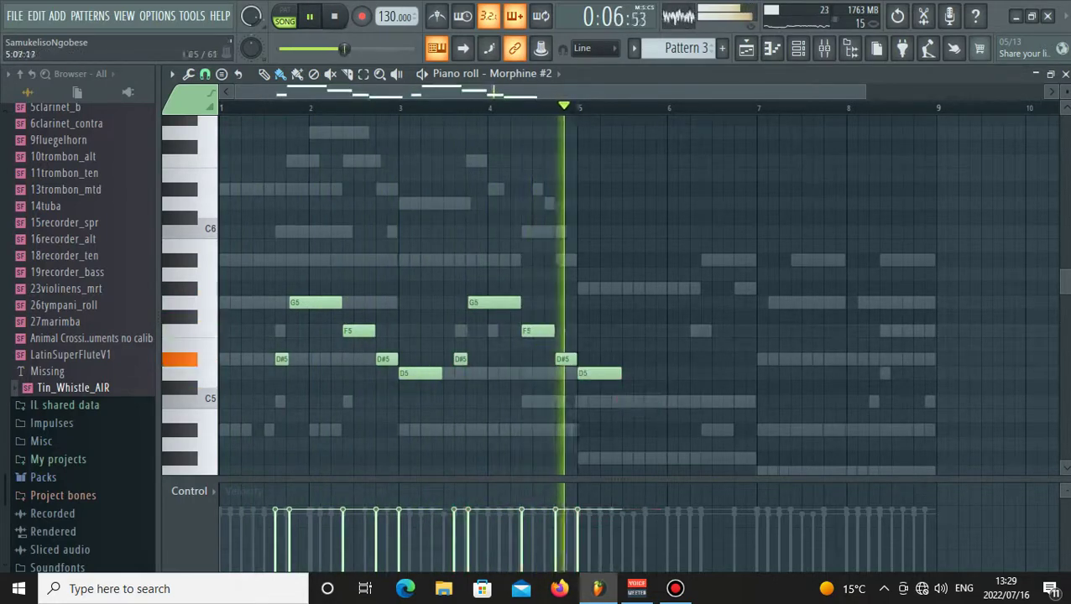
key(space)
key(space)
key(space)
Add a D#5 at the start of bar 1 followed by a G5 ahead of the existing phrase.
click(233, 430)
key(space)
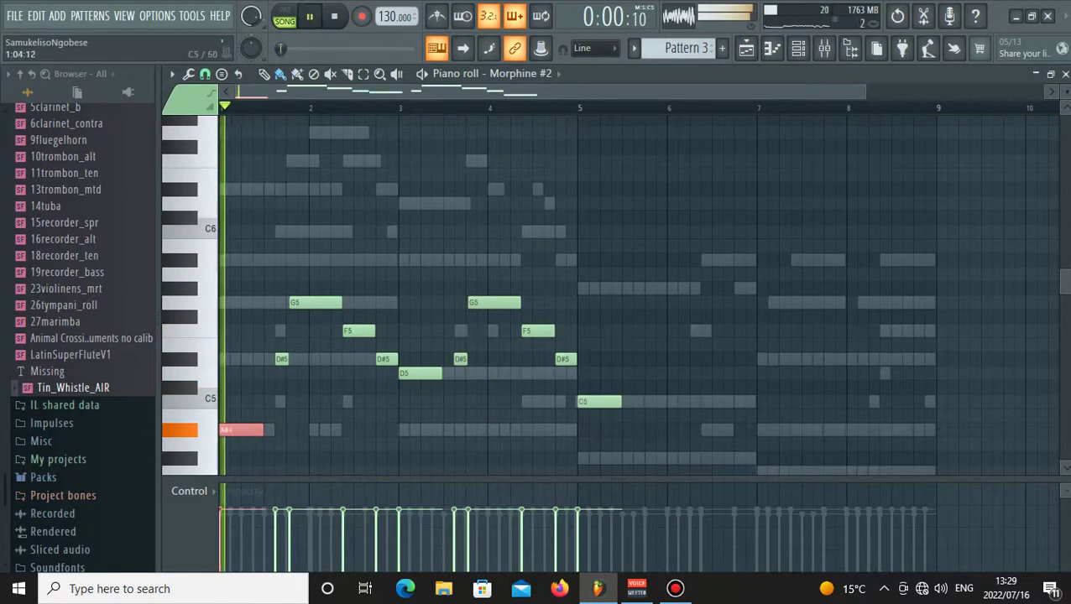
click(245, 387)
key(space)
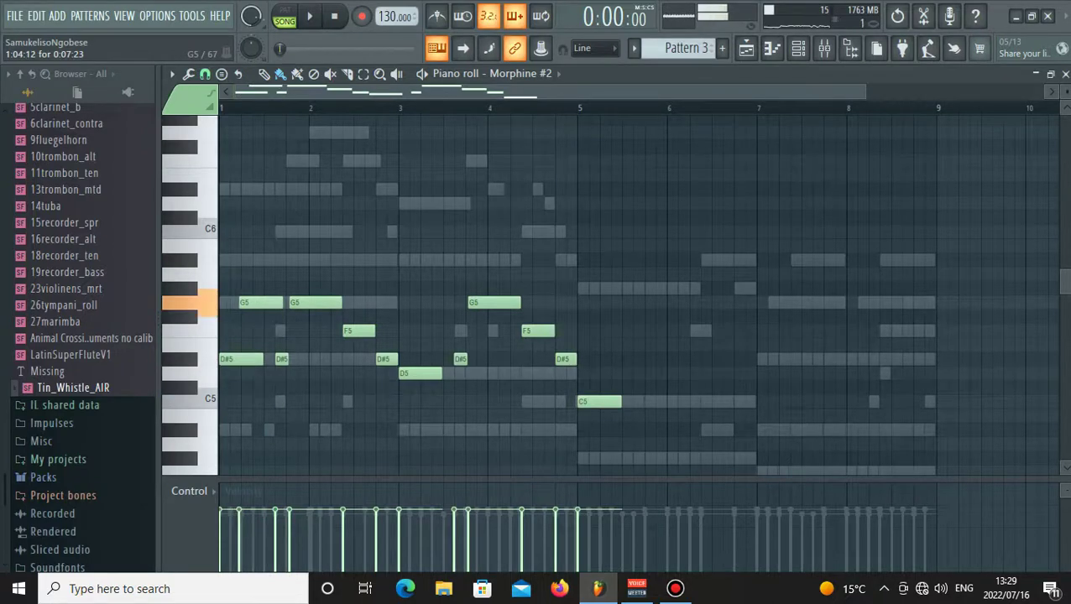
Try adding four A#5 notes across bars 1 to 4 and an extra G5 late in bar 2.
click(267, 260)
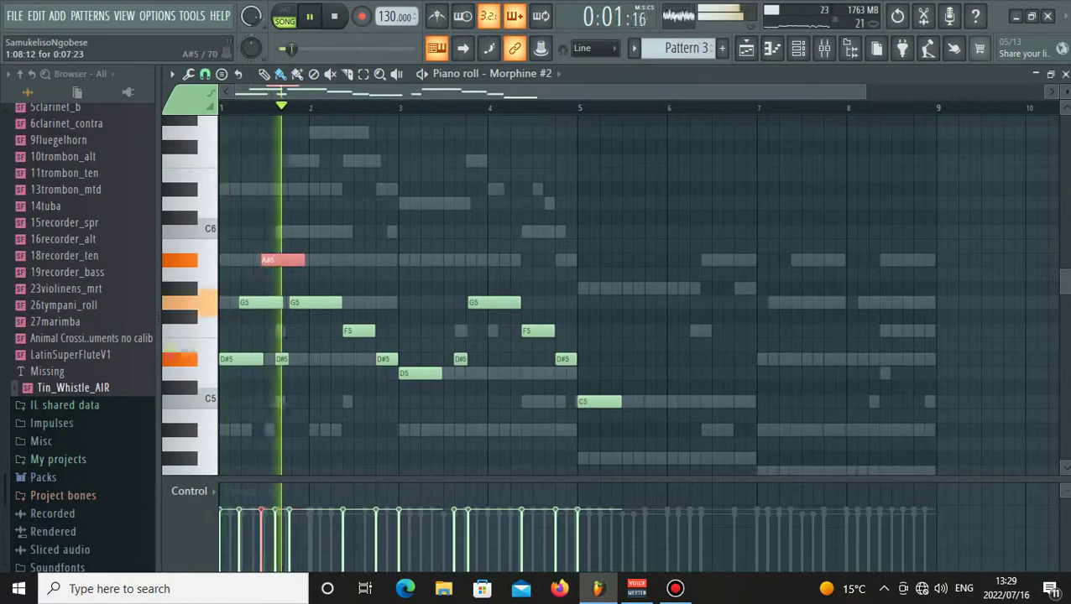
click(332, 260)
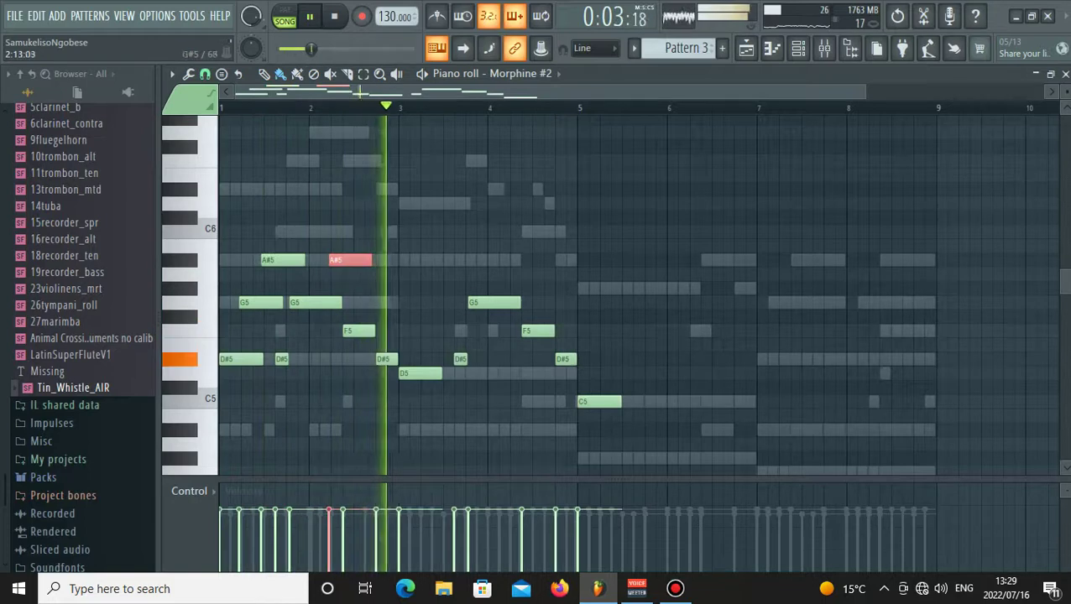
click(382, 302)
key(space)
key(space)
click(426, 260)
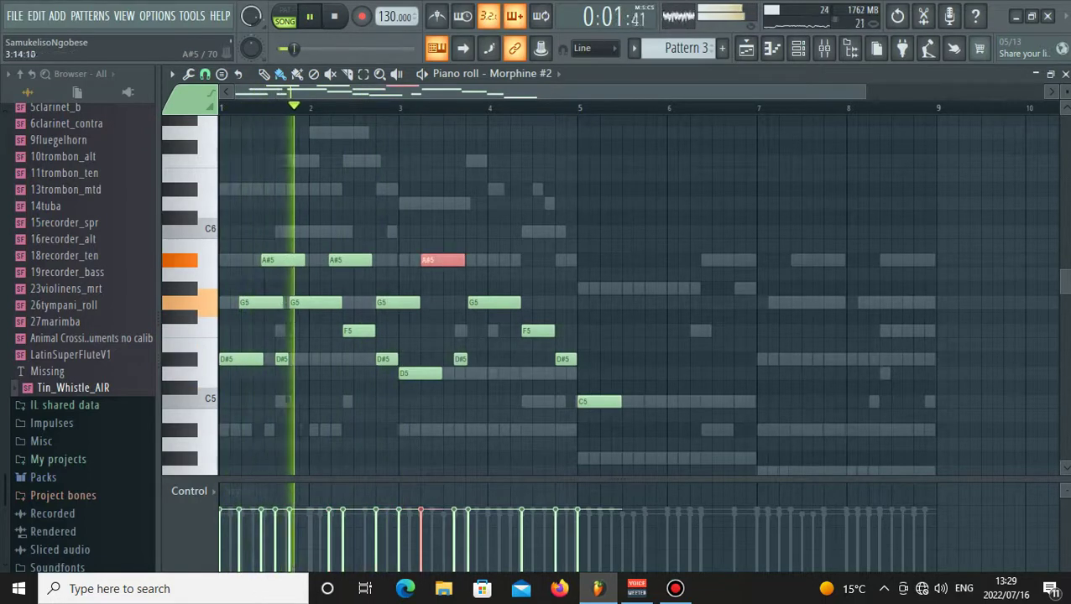
click(477, 260)
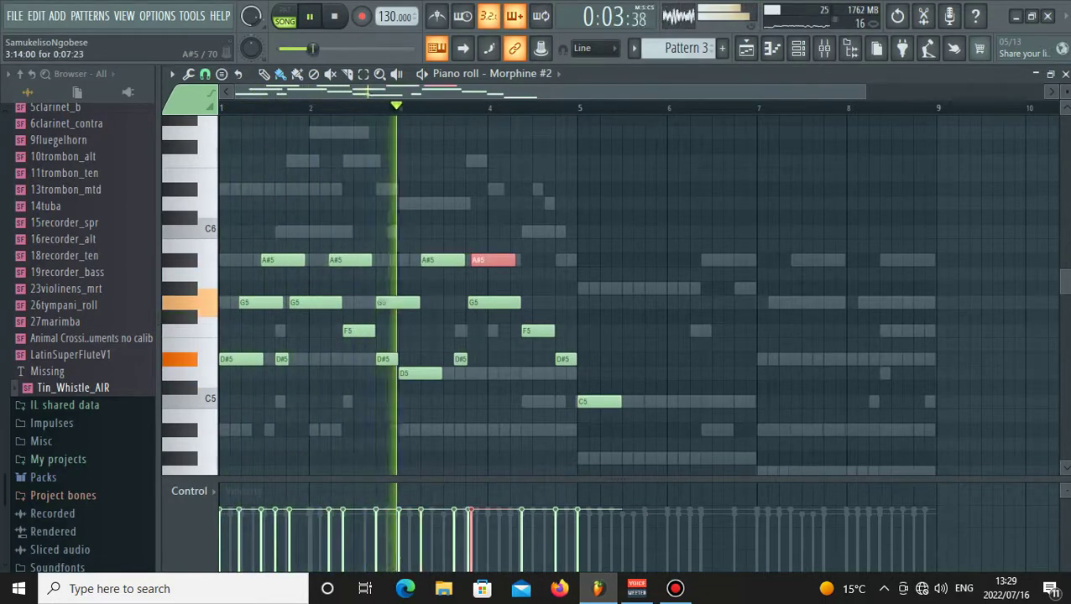
Delete all the A#5 notes from the Morphine #2 line.
right_click(440, 260)
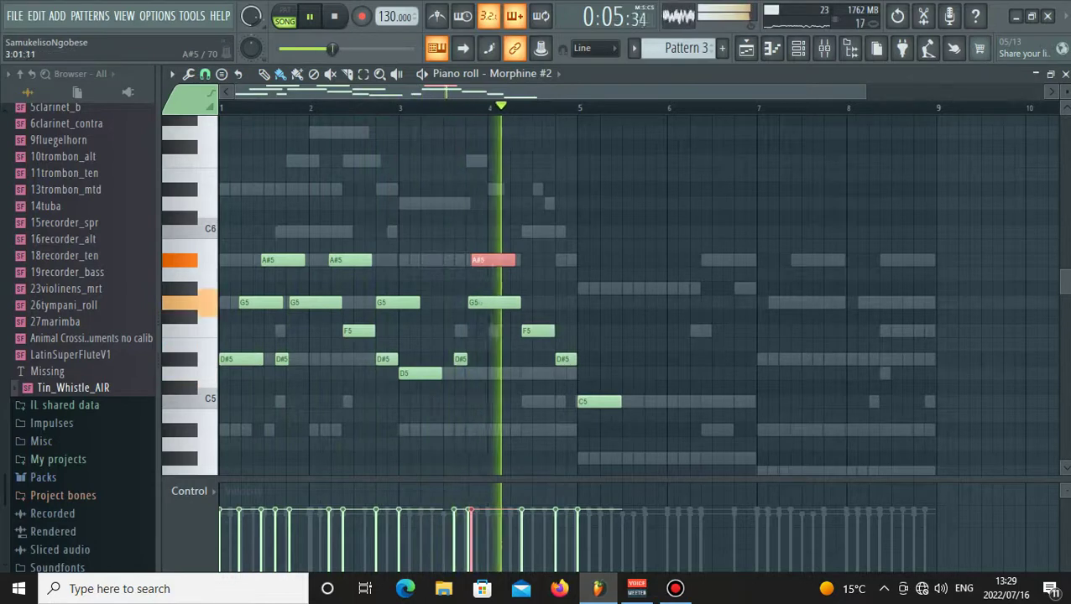
right_click(287, 260)
right_click(353, 260)
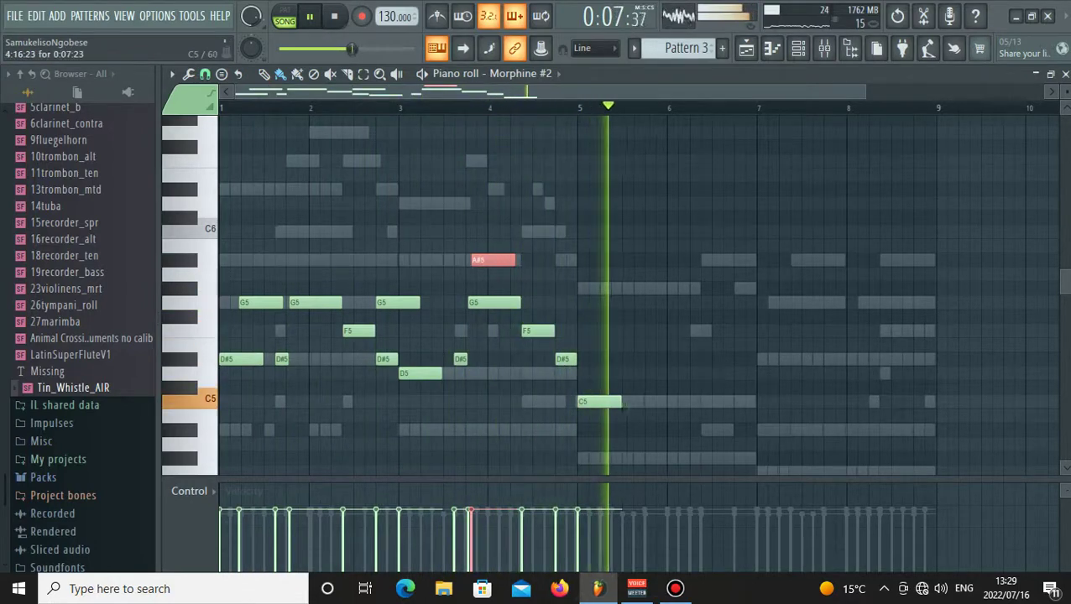
right_click(493, 260)
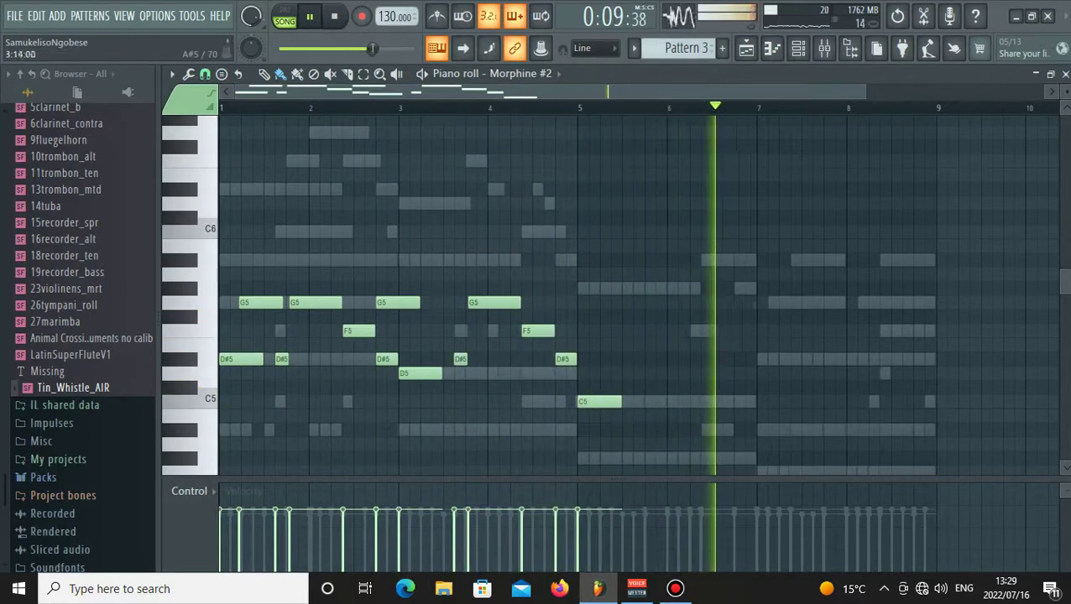
Shorten the opening D#5 in bar 1 and redraw the G5 directly after it.
key(space)
right_click(261, 303)
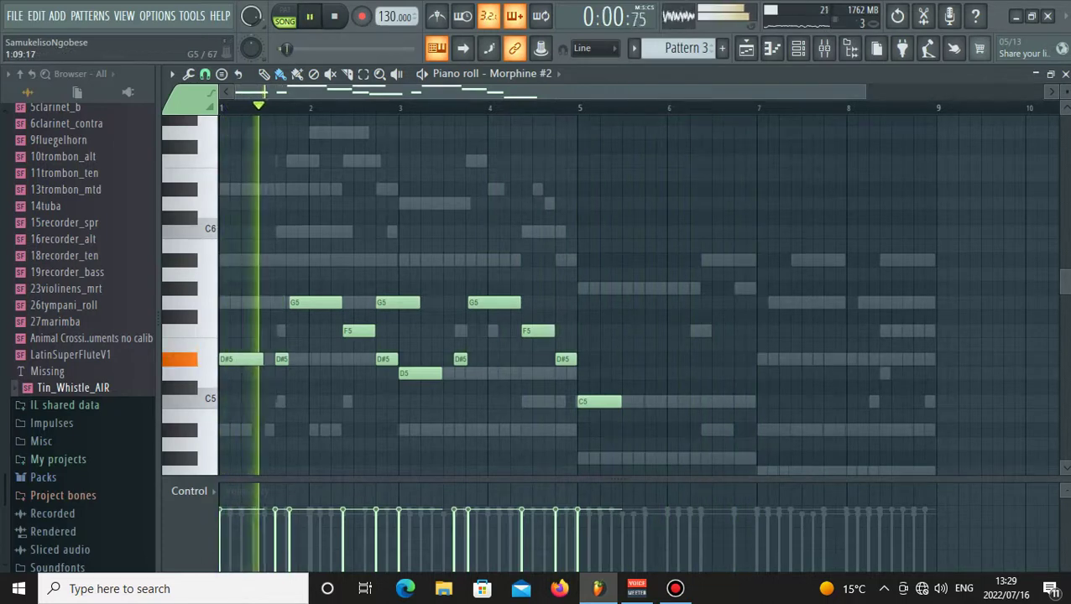
key(space)
key(space)
drag(262, 359, 235, 359)
key(space)
click(249, 303)
key(space)
key(space)
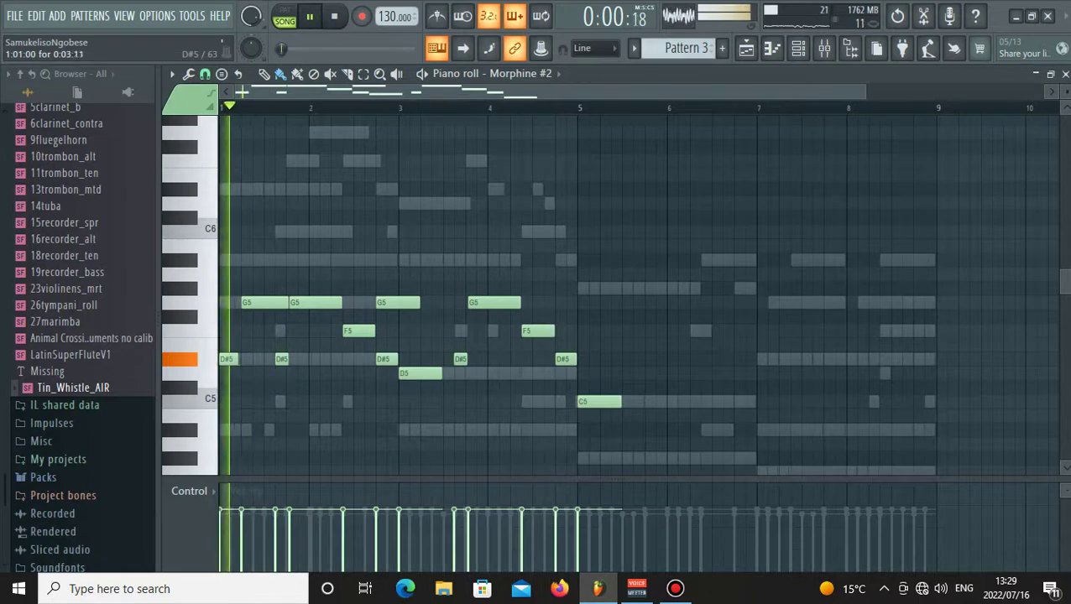
Trim the redrawn G5 in bar 1 to end where the second D#5 starts, checking it in playback.
key(space)
key(space)
key(space)
key(space)
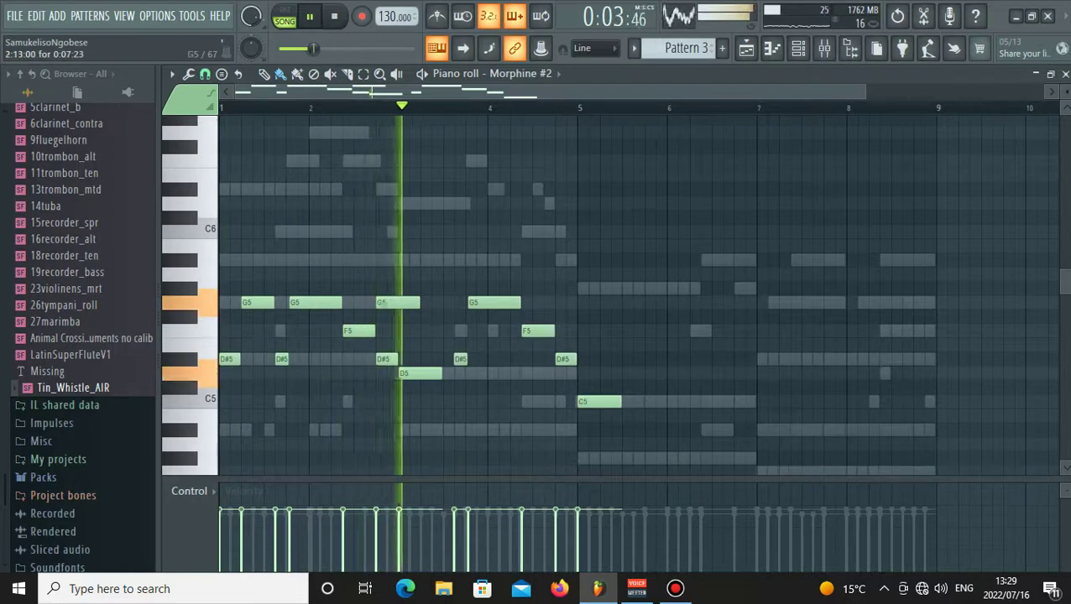
Replace the extra G5 with an F5 in bar 3, and shorten the D5 on bar 3 and the C5 on bar 5.
key(space)
key(space)
key(space)
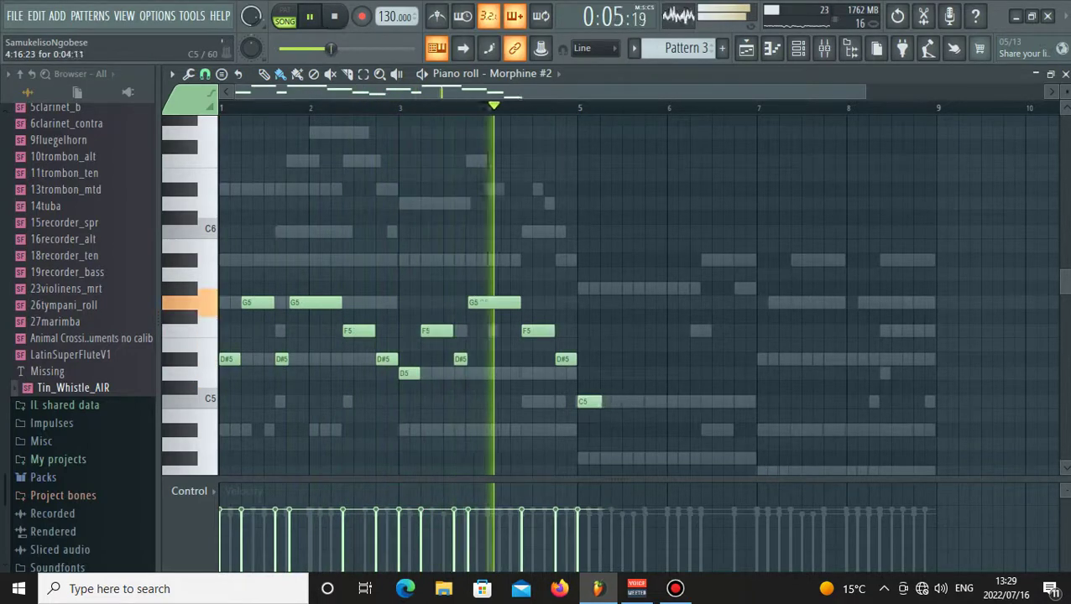
Paste the copied four-bar phrase right after bar 5's C5 without its opening D#5, lowered by four semitones.
key(ctrl+v)
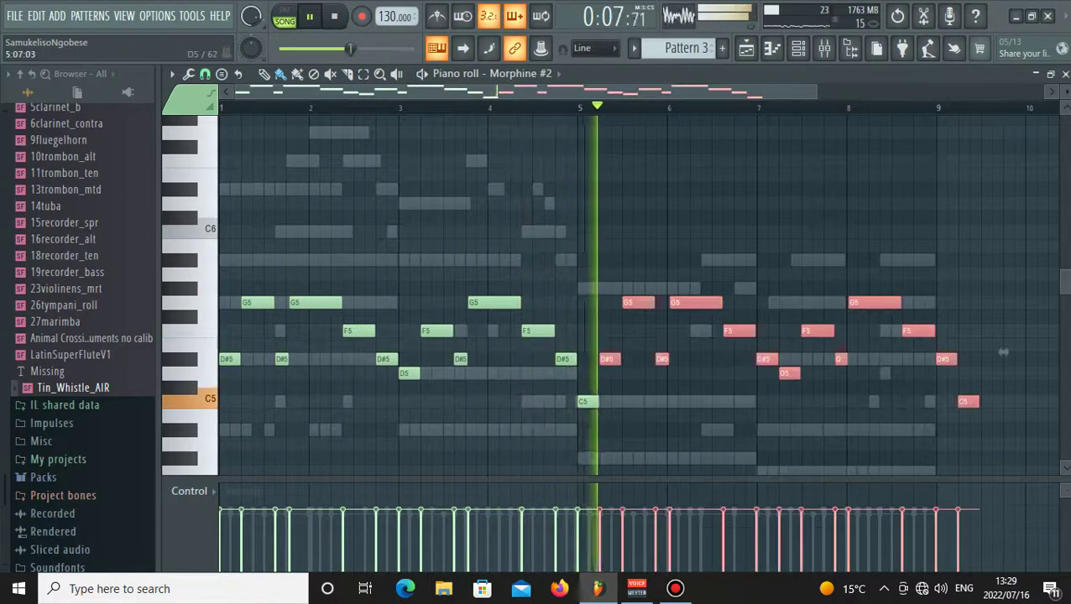
key(space)
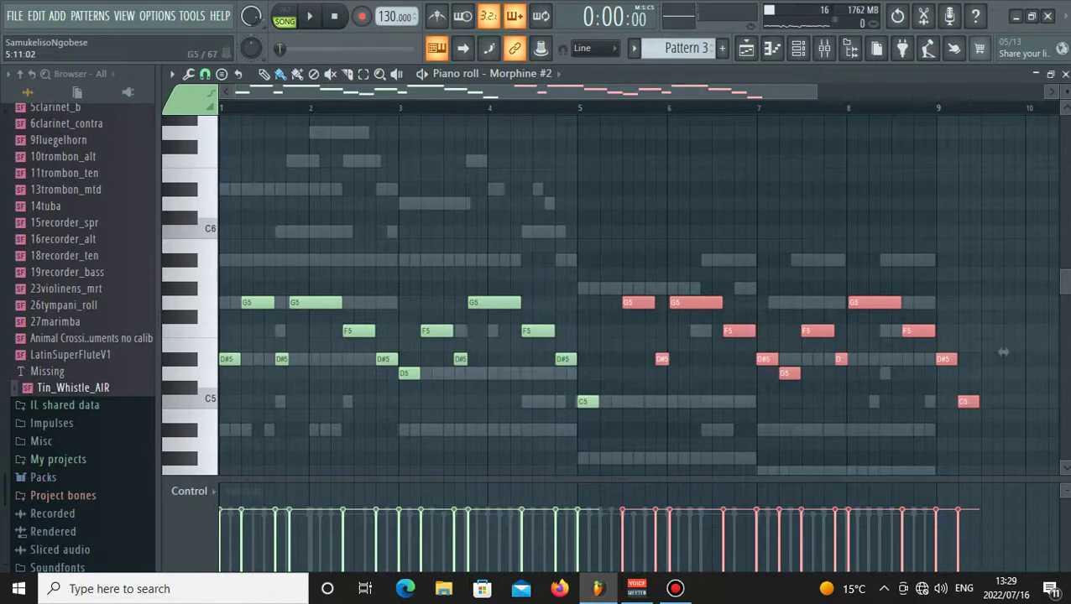
drag(1003, 353, 1001, 381)
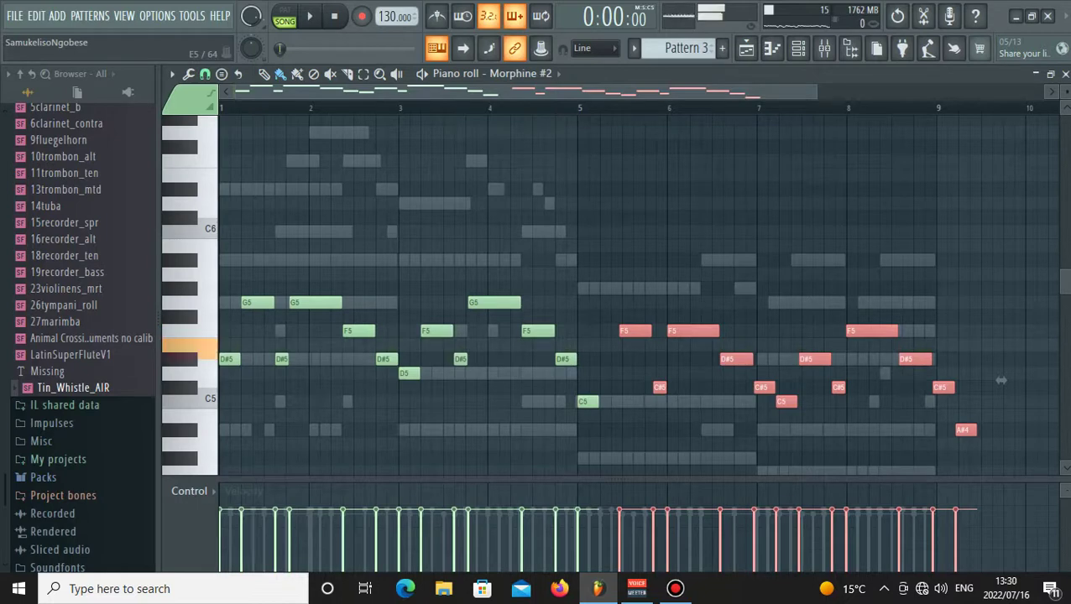
key(space)
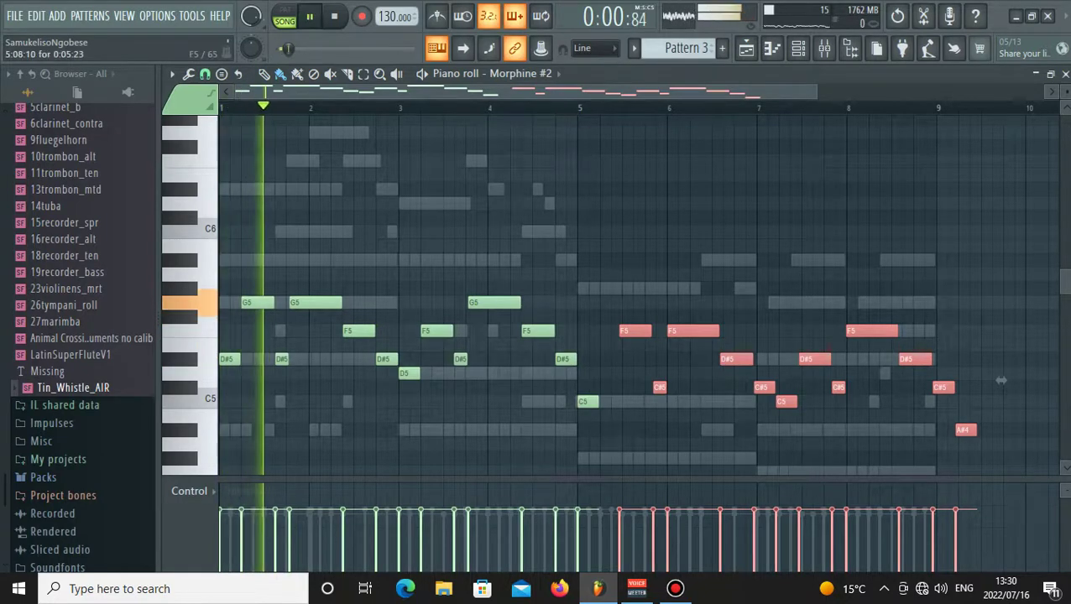
drag(1000, 381, 1003, 409)
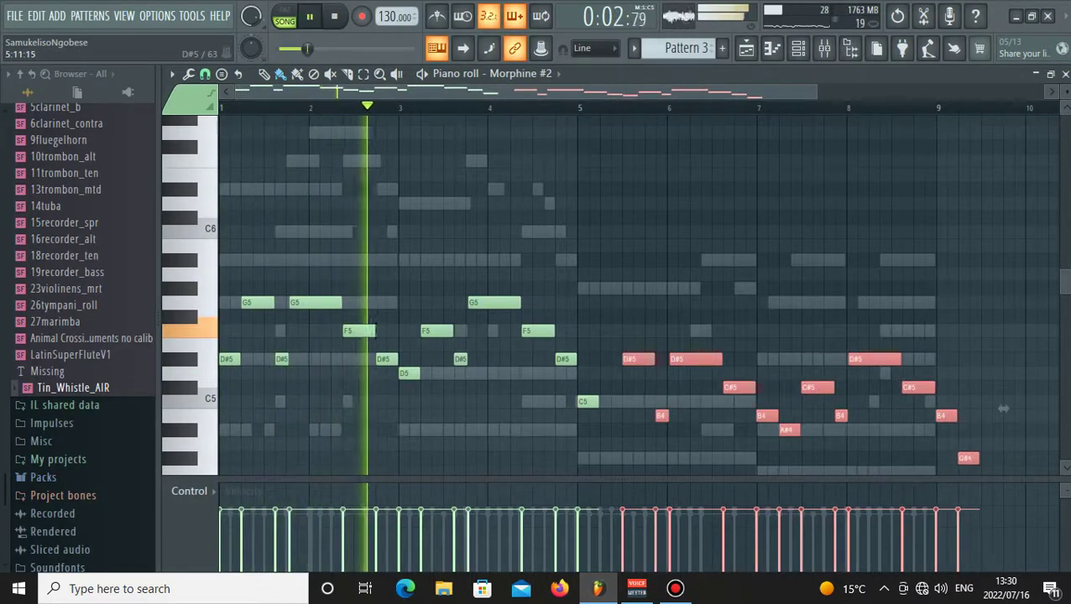
drag(1003, 409, 980, 408)
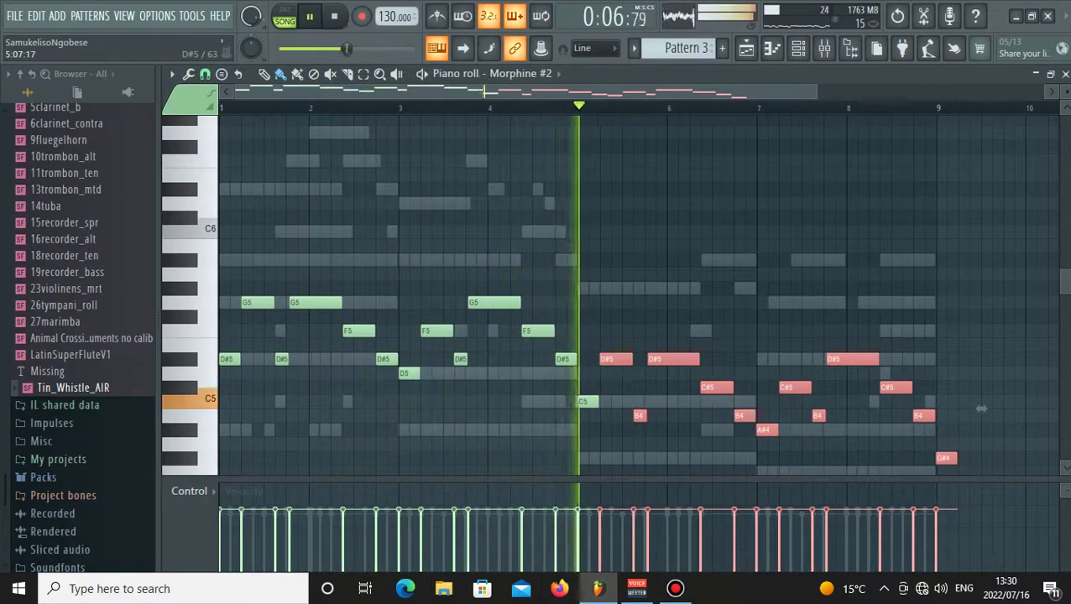
Raise the four pasted notes from late bar 5 through bar 6 to C5, G5, F5 and D#5, checking them in playback.
click(667, 429)
key(space)
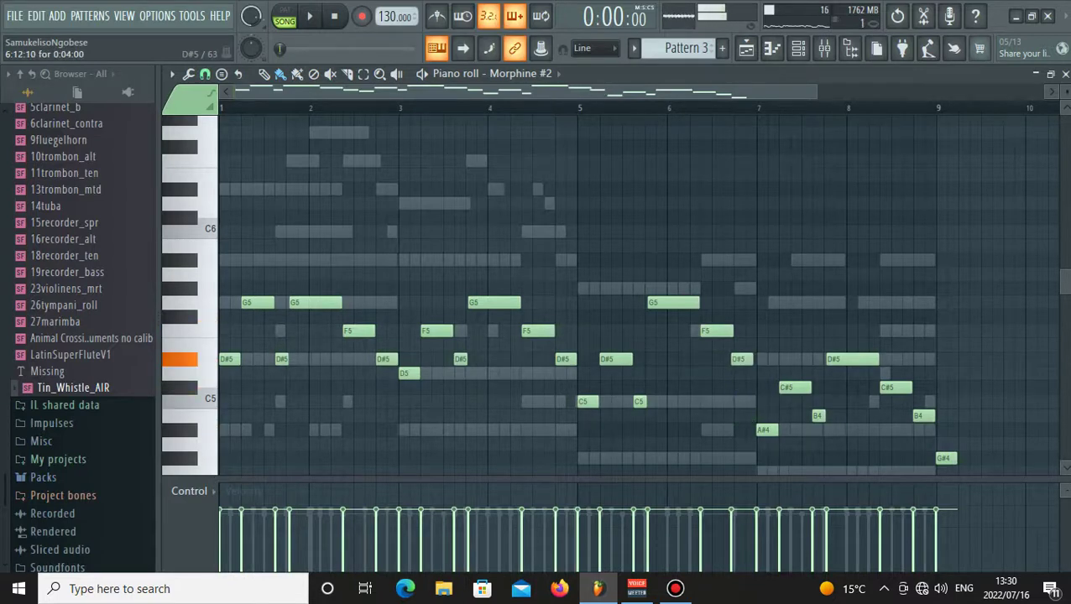
key(space)
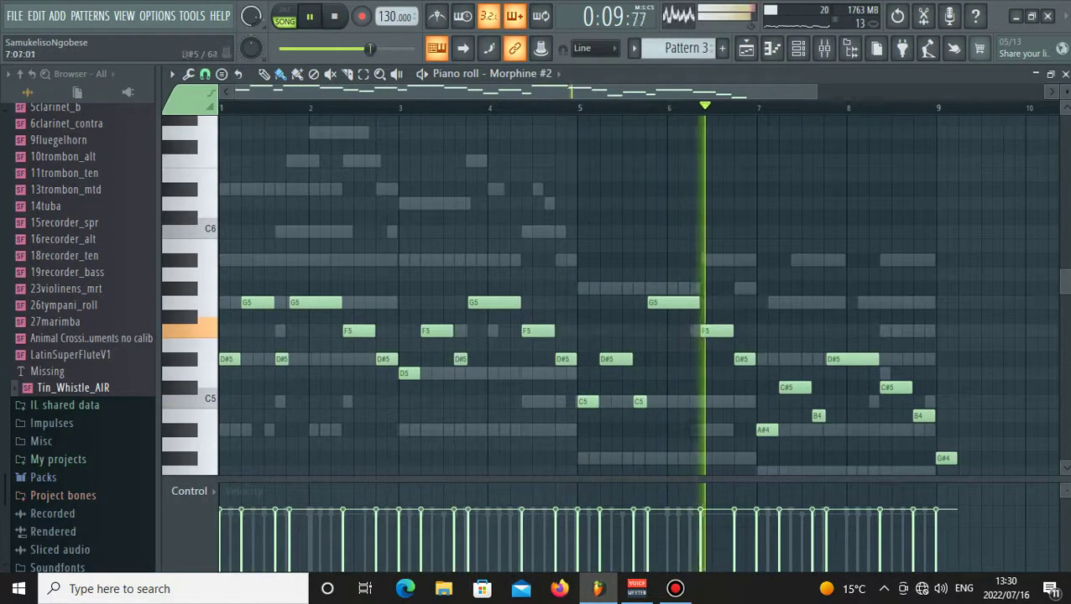
Delete the C#5 and B4 in bar 7 and lengthen the A#4 to the start of bar 8.
right_click(796, 388)
right_click(820, 416)
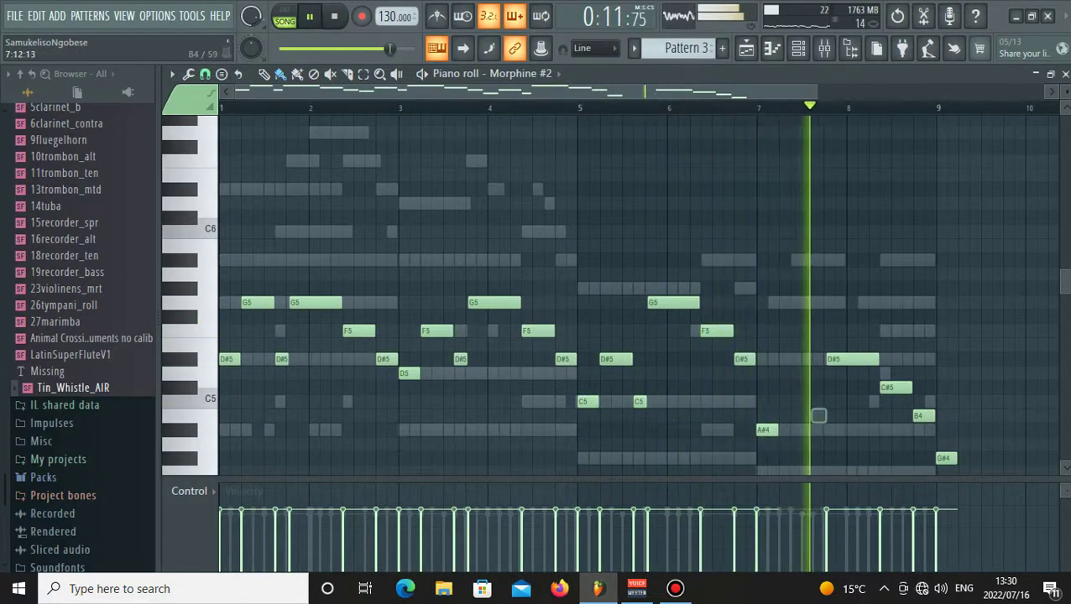
drag(776, 430, 844, 430)
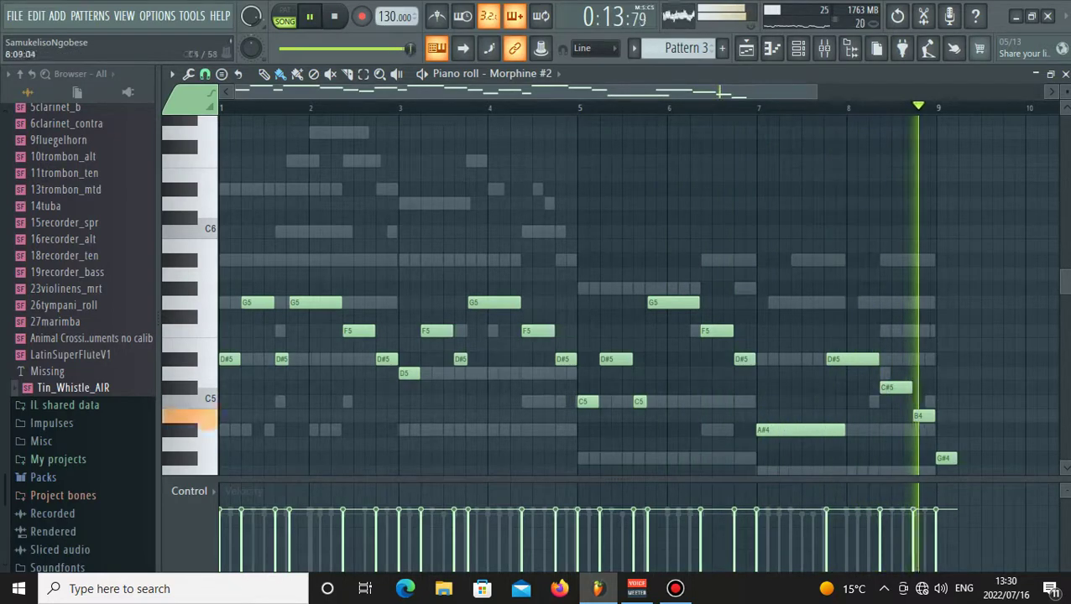
Rewrite the bar 8 ending as short F5, G5, F5 and D#5 notes, removing the B4 and the G#4 on bar 9.
key(space)
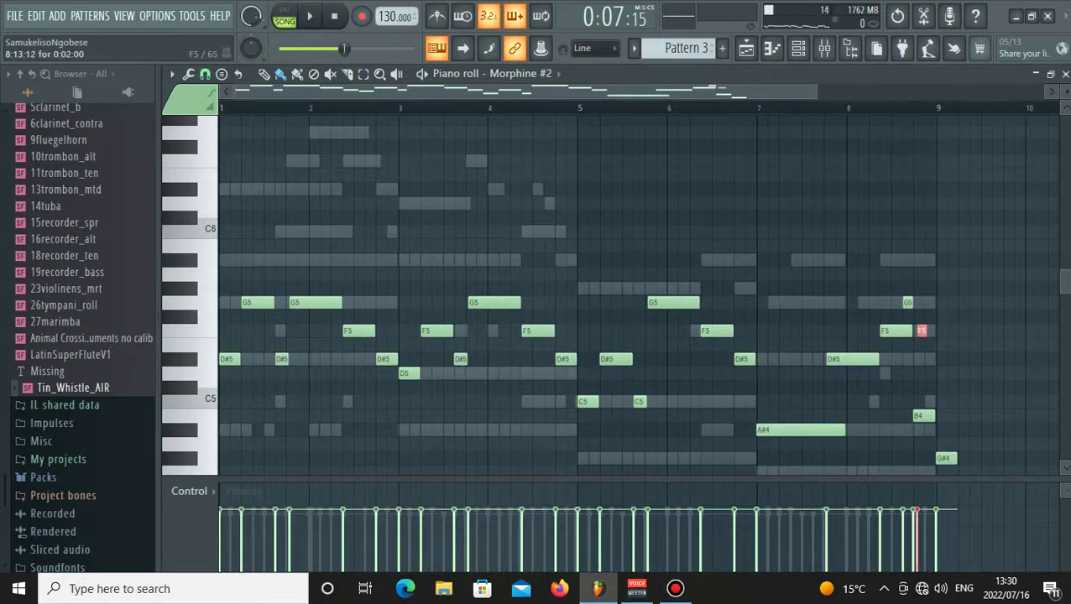
key(space)
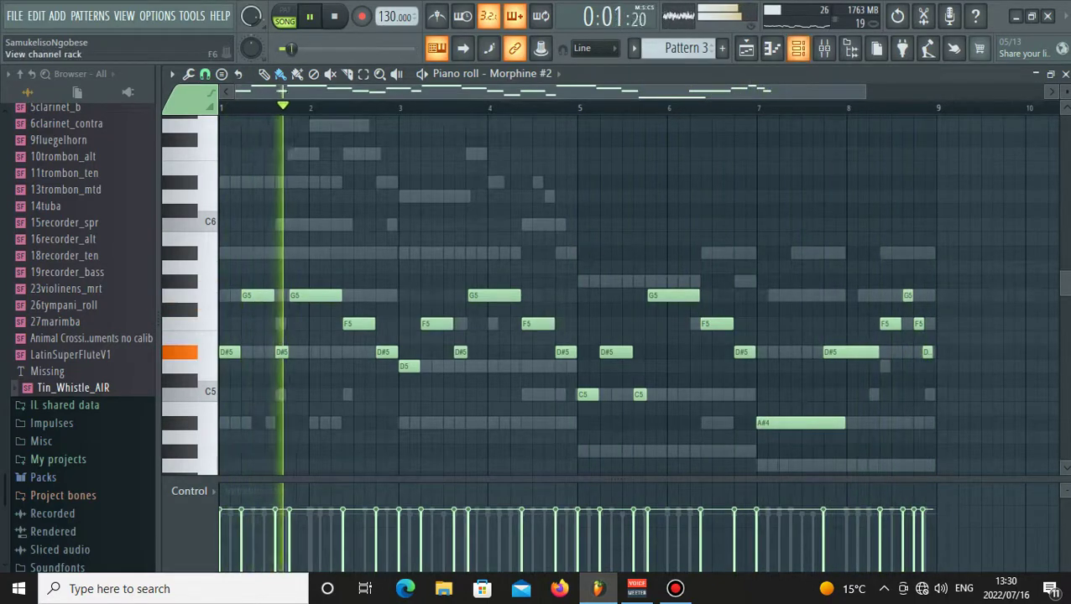
key(F6)
key(space)
key(F6)
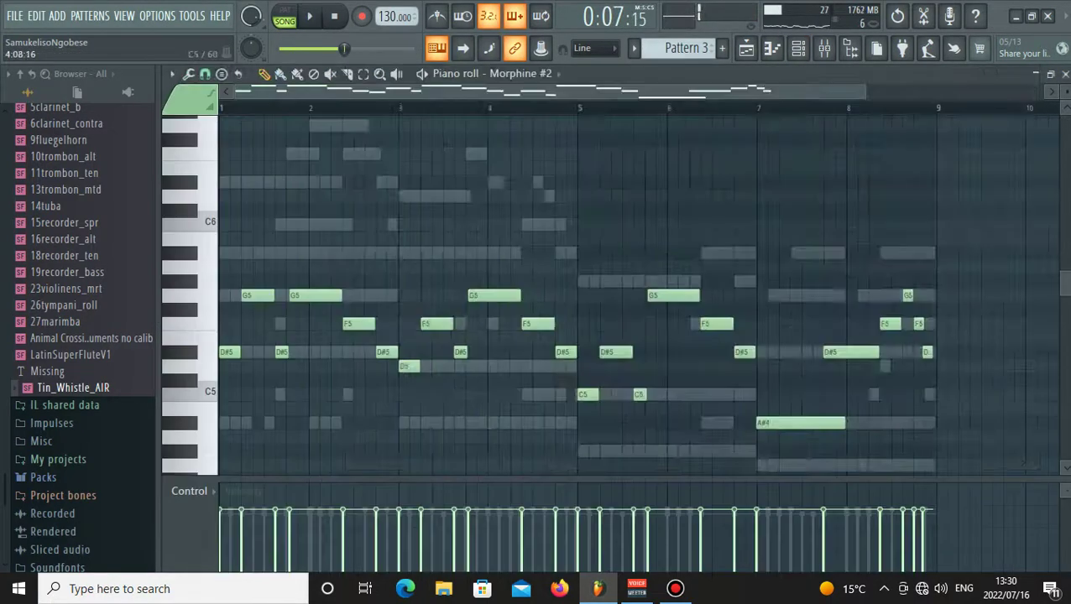
Nudge bar 1's second G5 slightly earlier, and add an A#5 above bar 4's F5 and a G5 above its last D#5.
key(space)
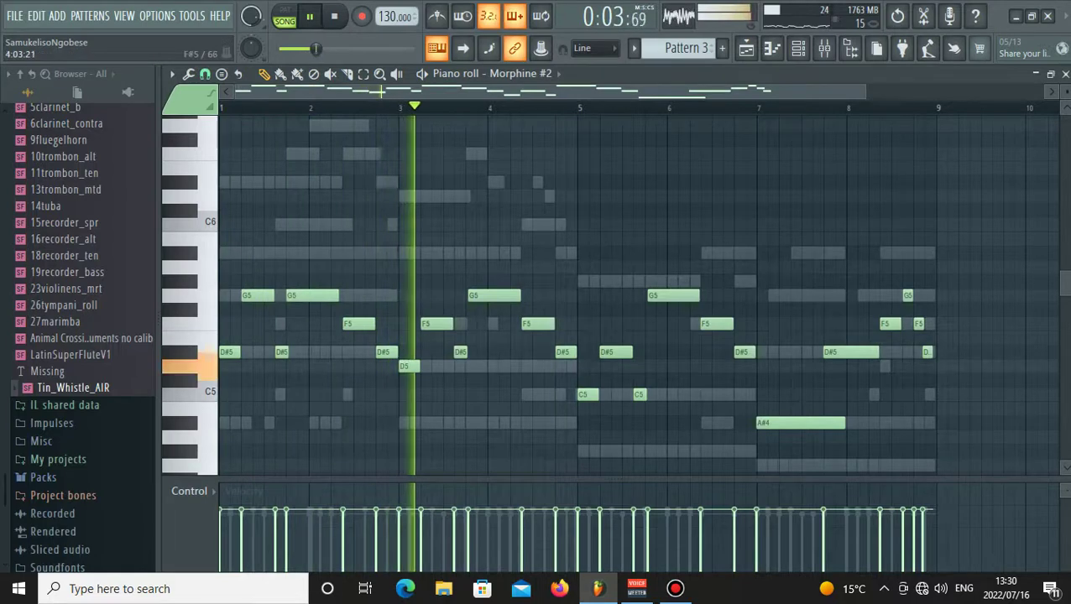
key(space)
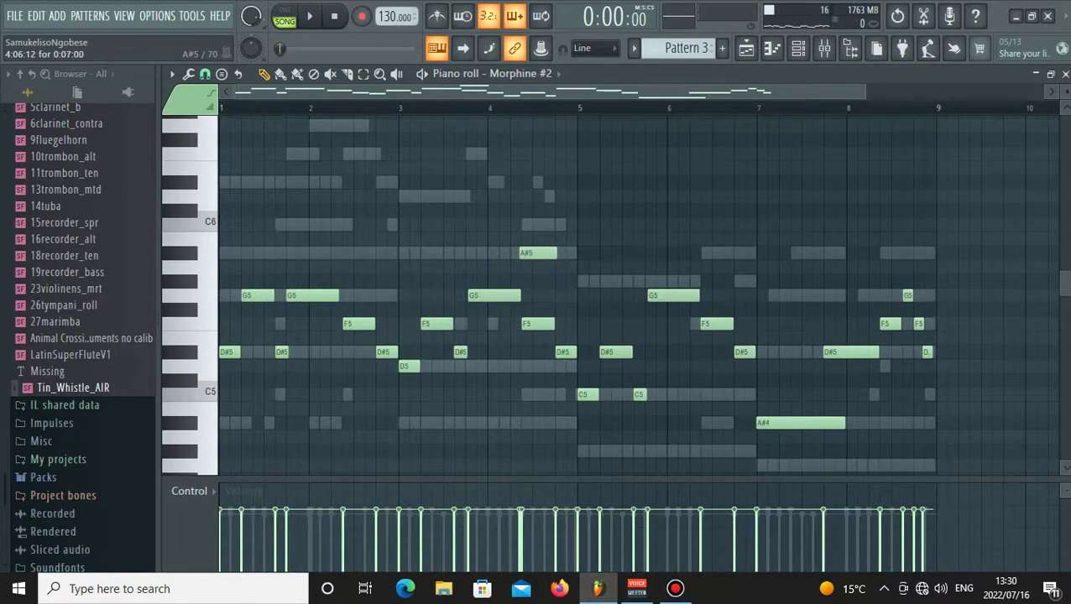
key(space)
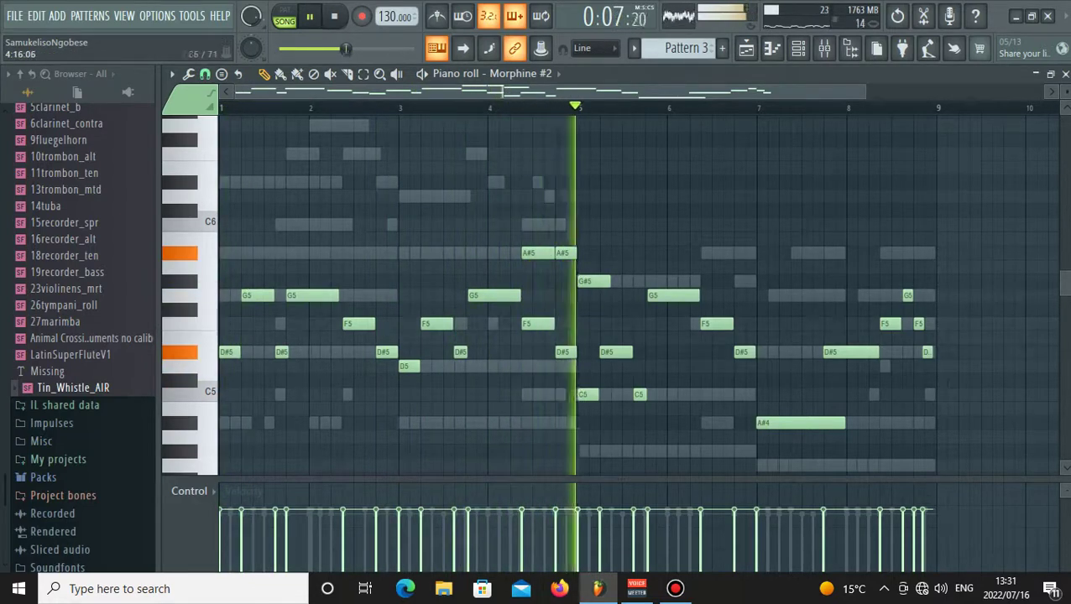
key(space)
key(space)
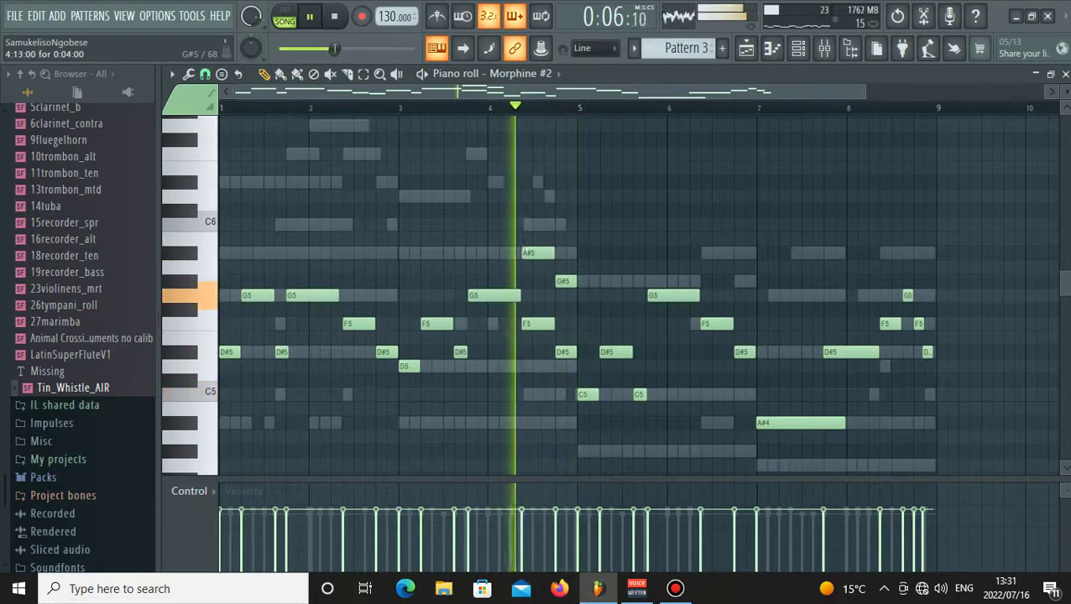
key(space)
key(space)
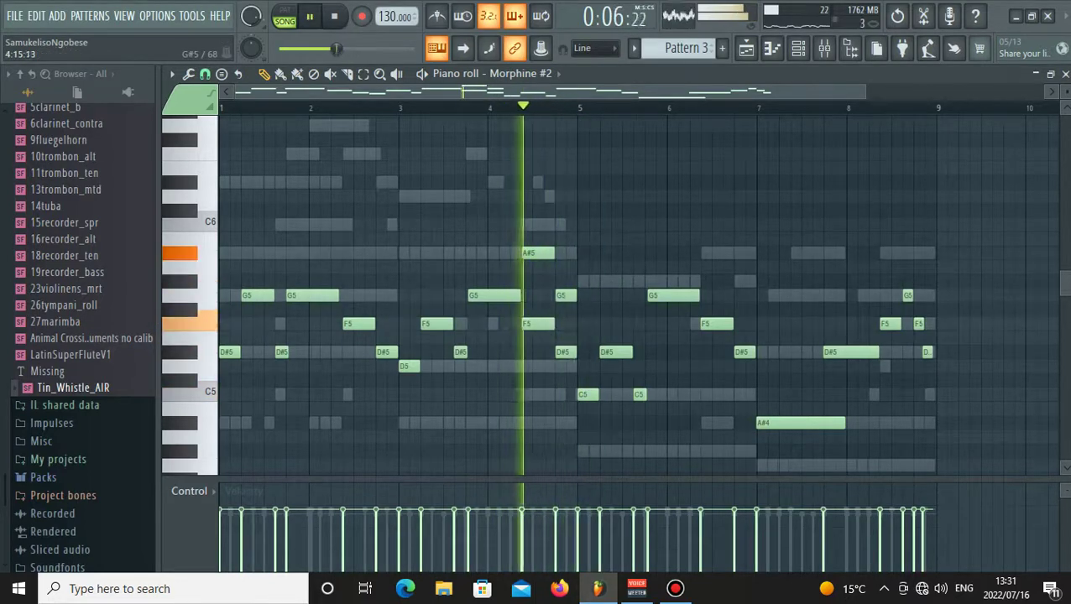
Route Morphine #2 to a free mixer track and lower that track's fader.
key(F6)
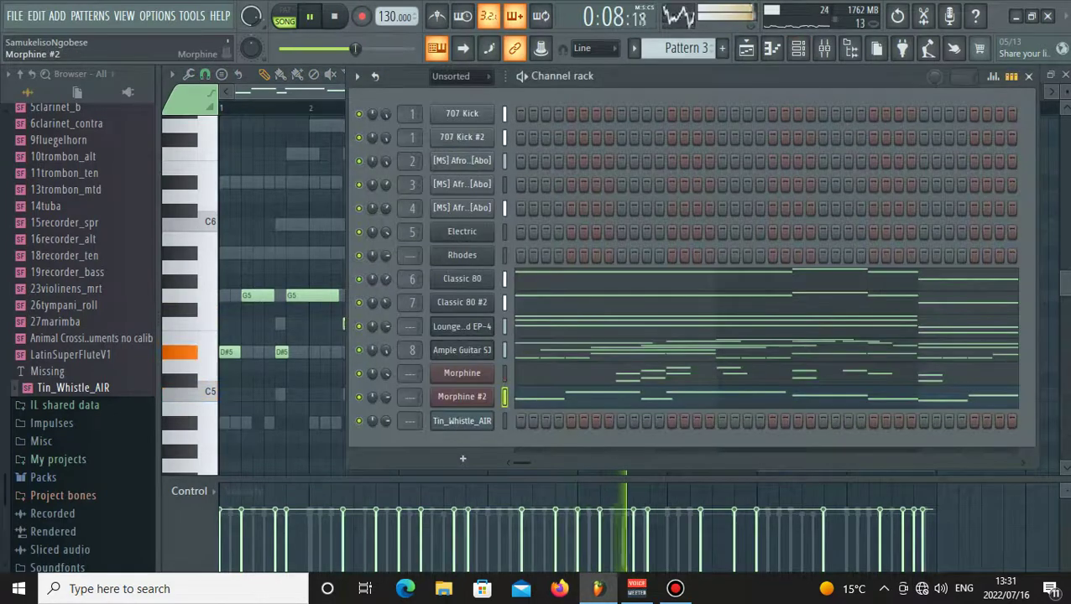
click(462, 397)
click(177, 148)
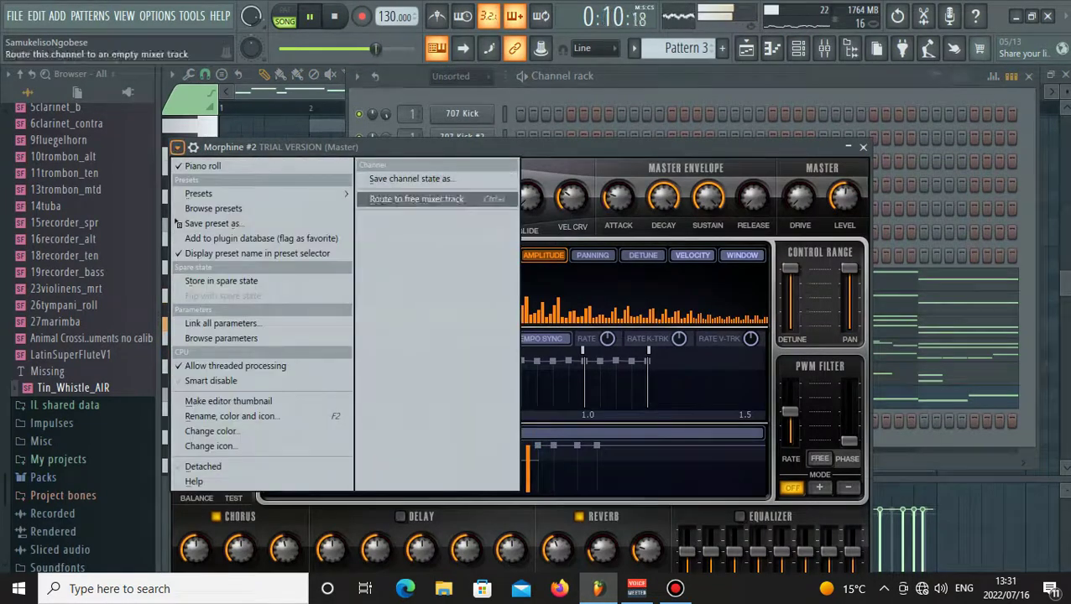
click(416, 199)
drag(559, 358, 559, 387)
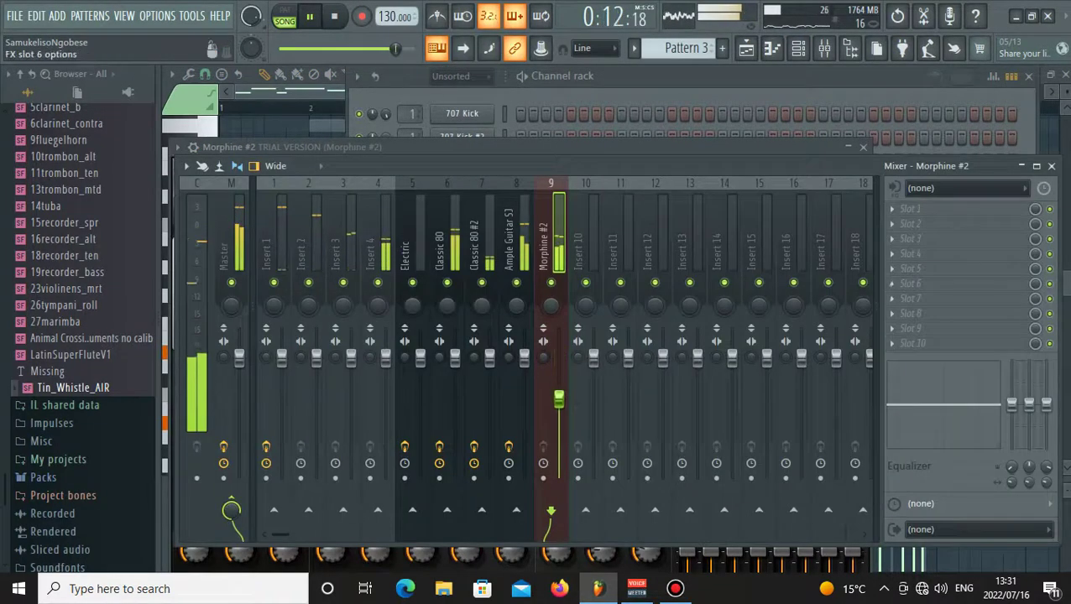
Load Fruity Flangus in the first effect slot of the Morphine #2 mixer track and raise its fader slightly.
click(910, 209)
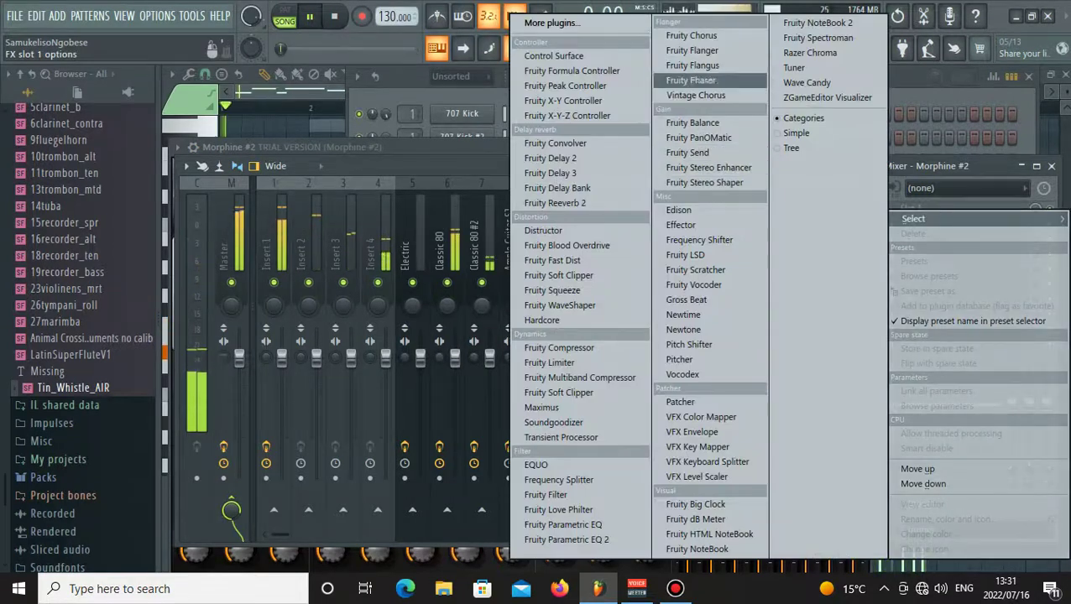
click(693, 64)
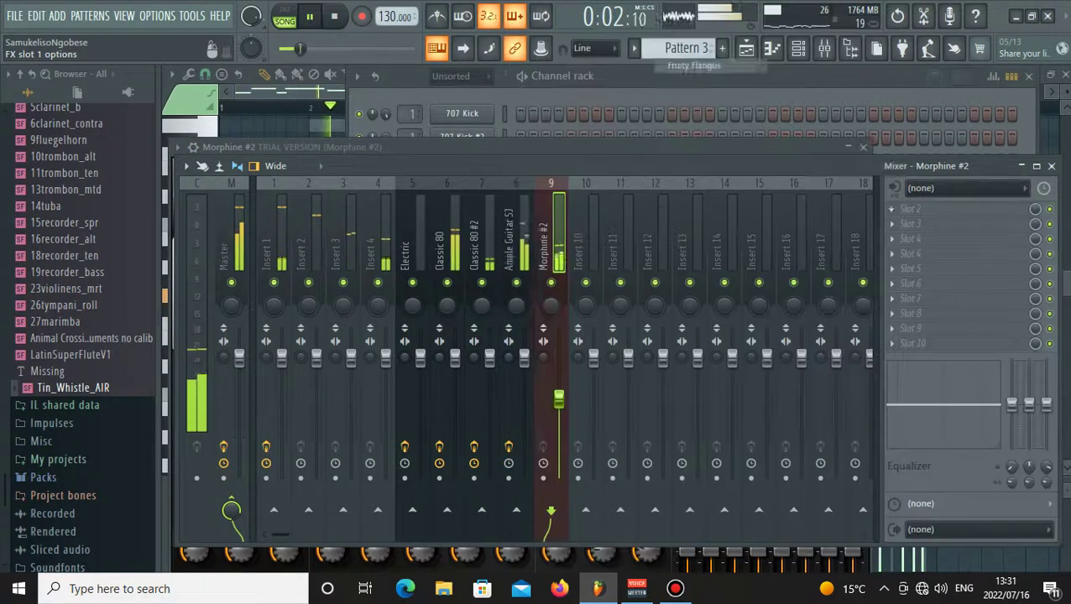
drag(559, 400, 559, 375)
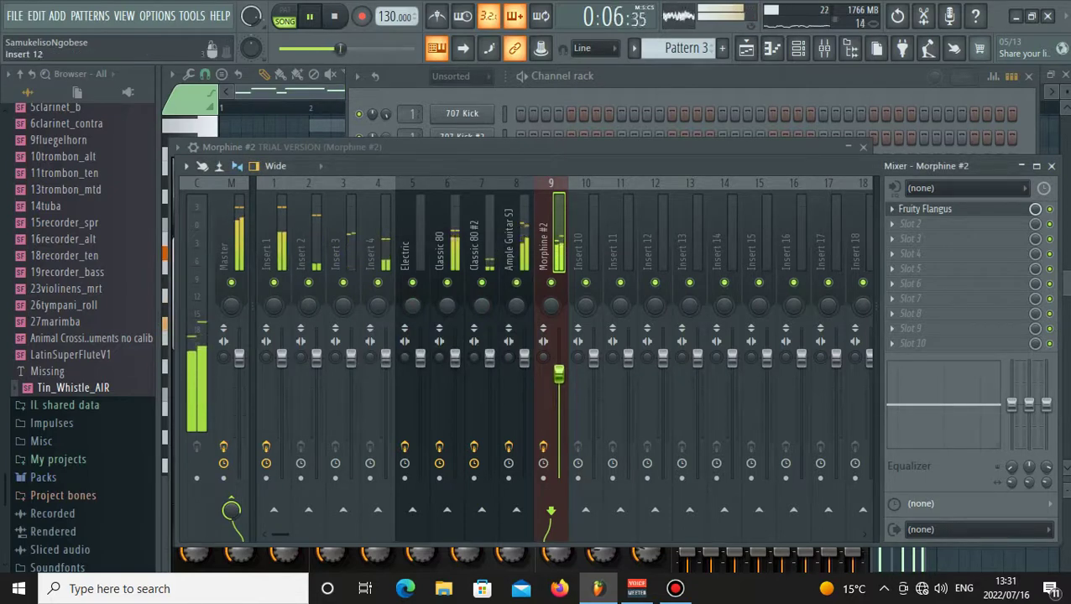
Copy the Morphine channel's notes from Pattern 3 and paste them into the same channel in the empty Pattern 7.
click(781, 91)
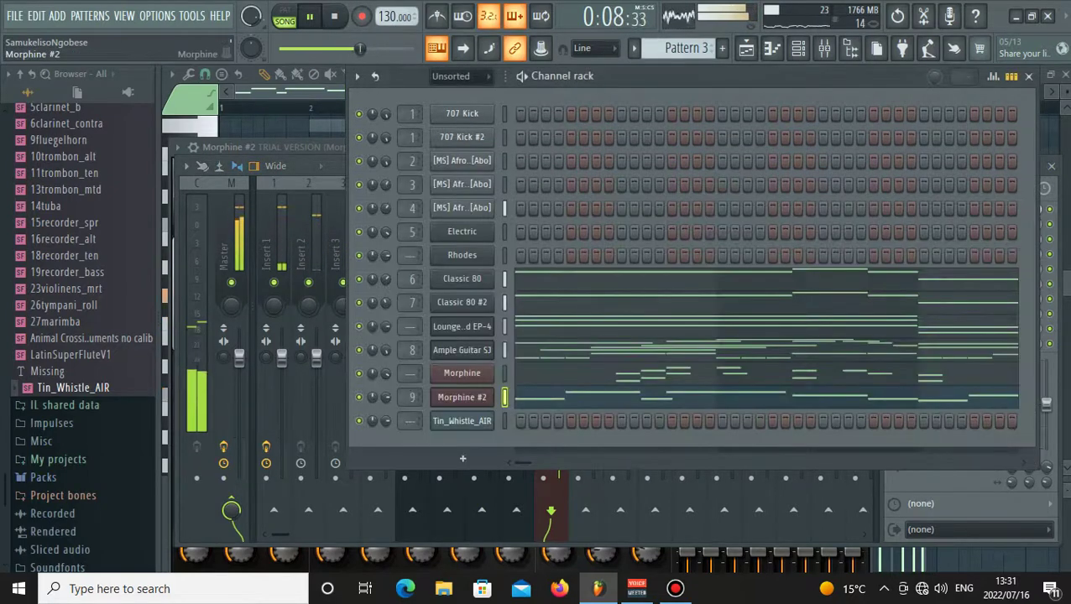
right_click(492, 346)
click(475, 398)
right_click(472, 374)
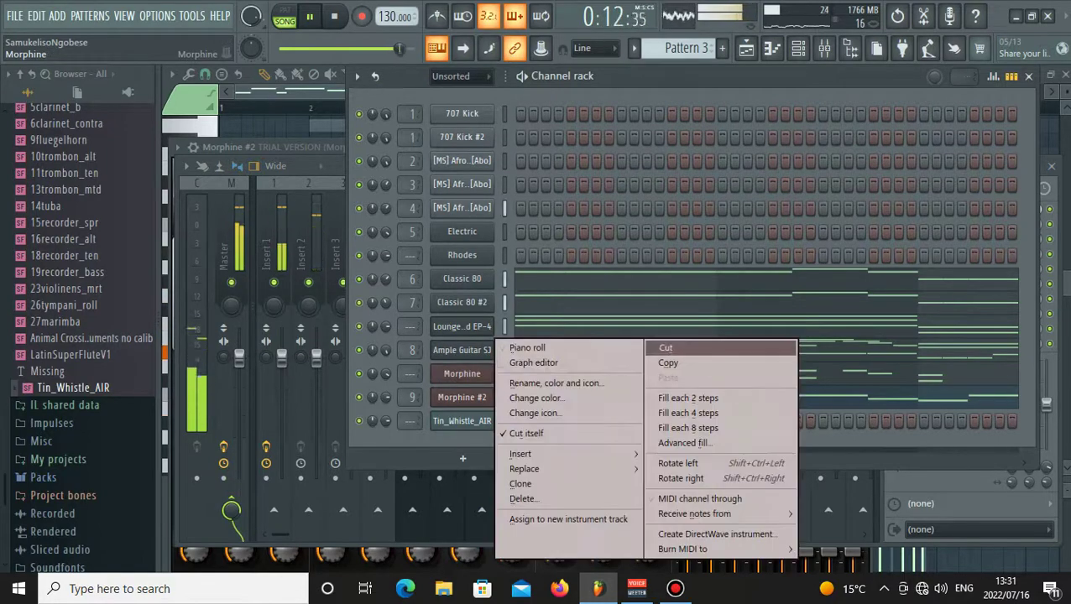
click(669, 362)
scroll(686, 48, down, 1)
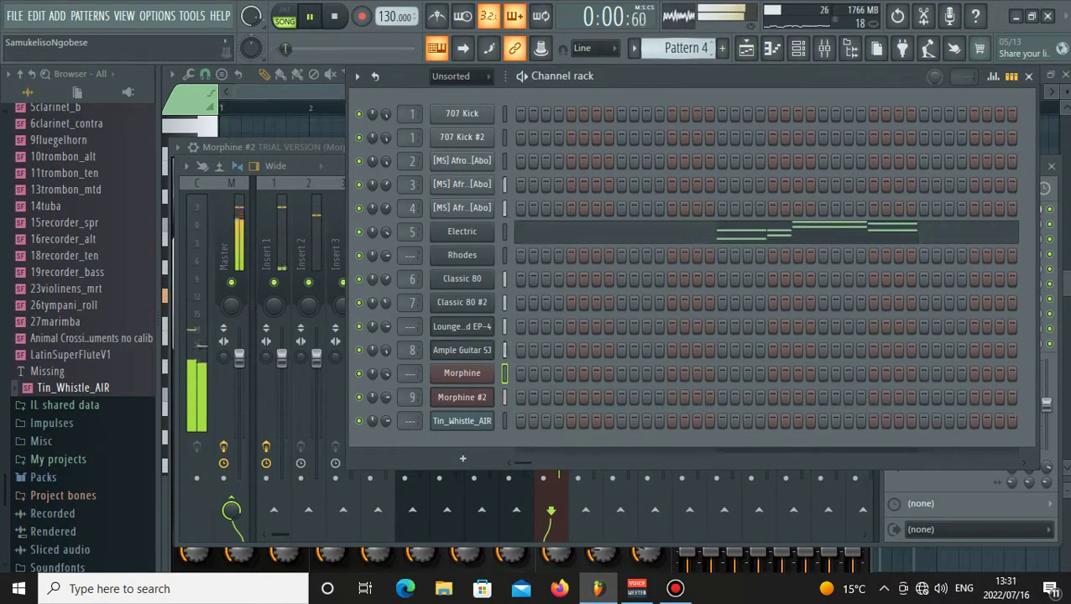
scroll(686, 48, down, 2)
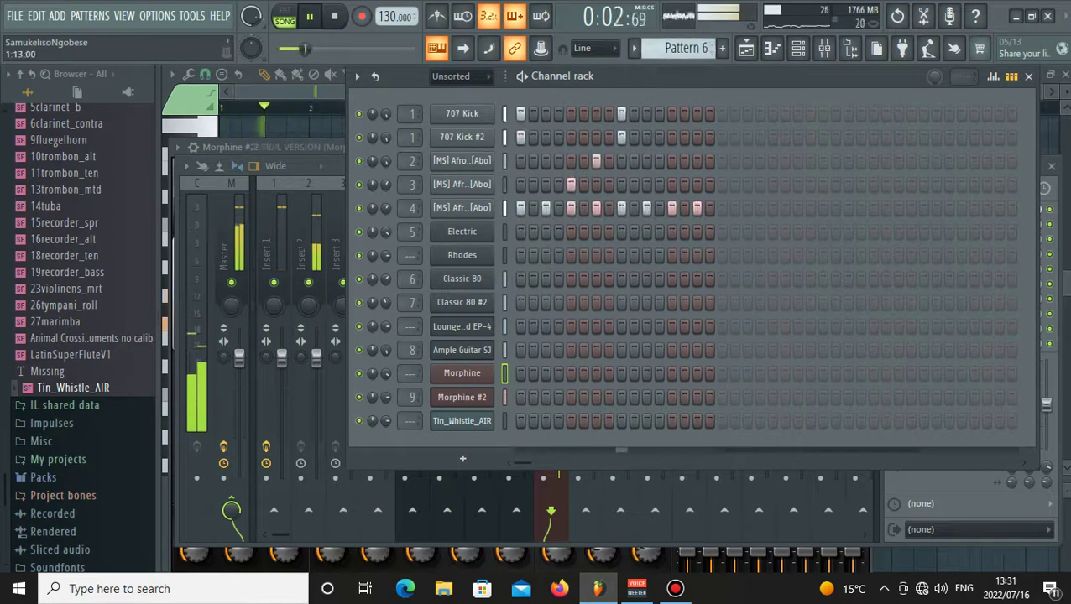
scroll(687, 48, down, 1)
right_click(437, 372)
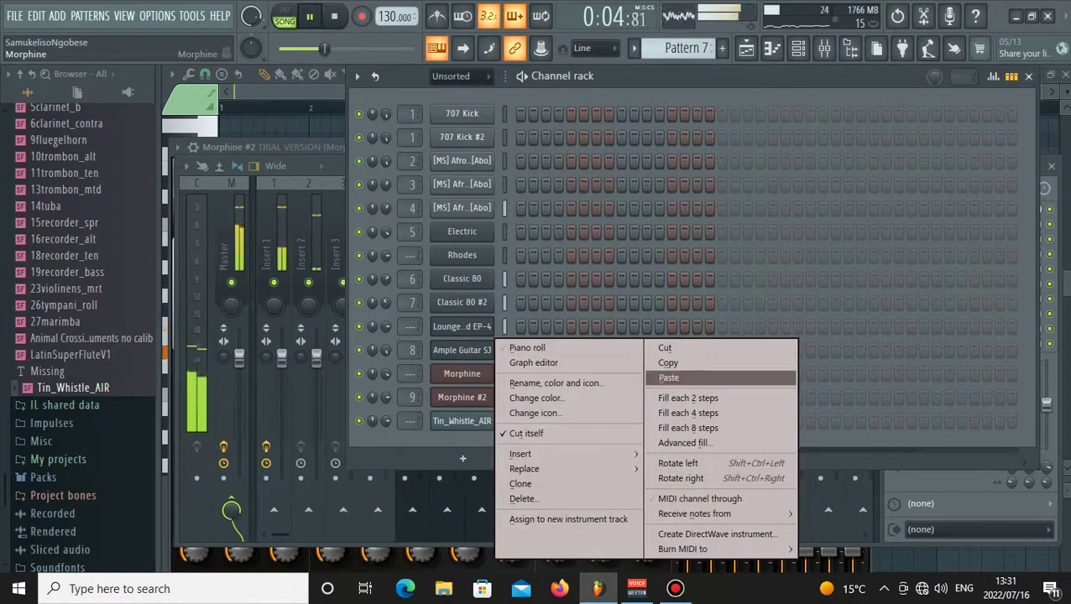
click(671, 375)
Place Pattern 7 on Track 5 of the playlist starting at bar 1, and return to Pattern 7 in the channel rack.
click(746, 48)
drag(574, 317, 382, 317)
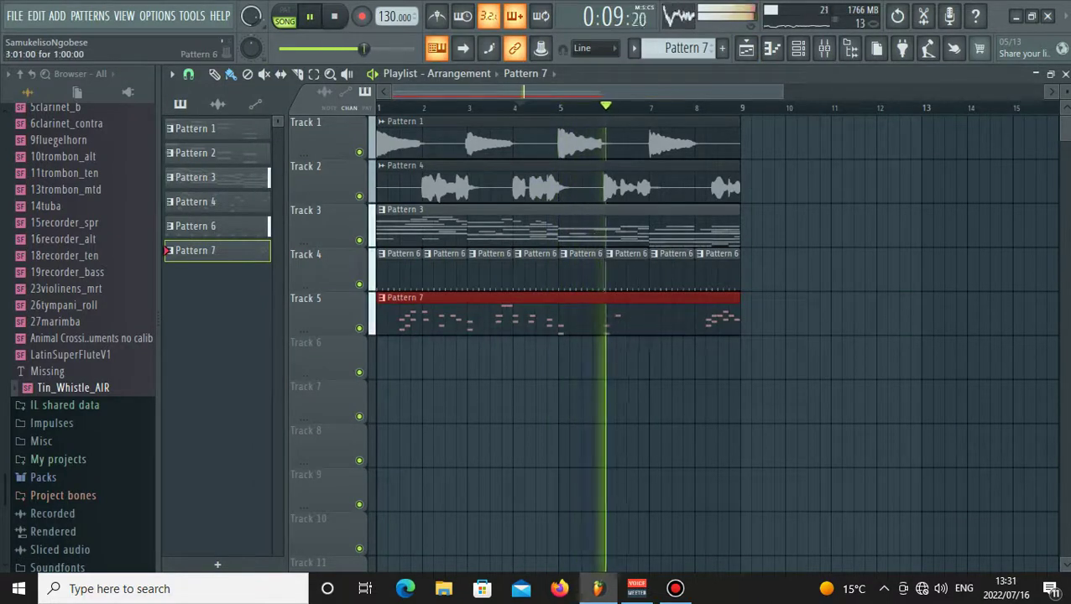
click(772, 48)
scroll(676, 48, up, 6)
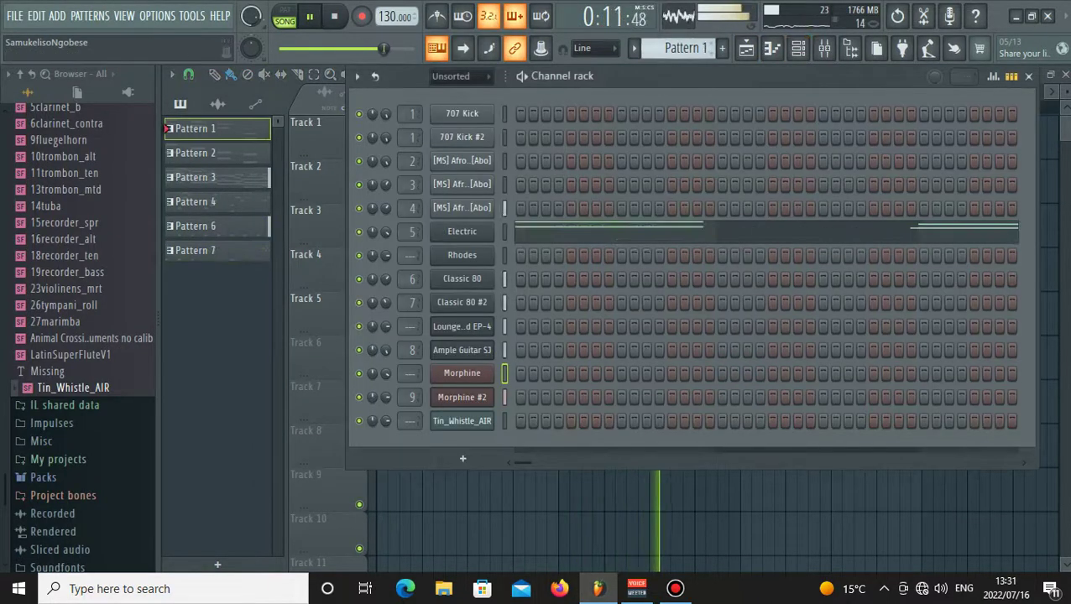
click(798, 47)
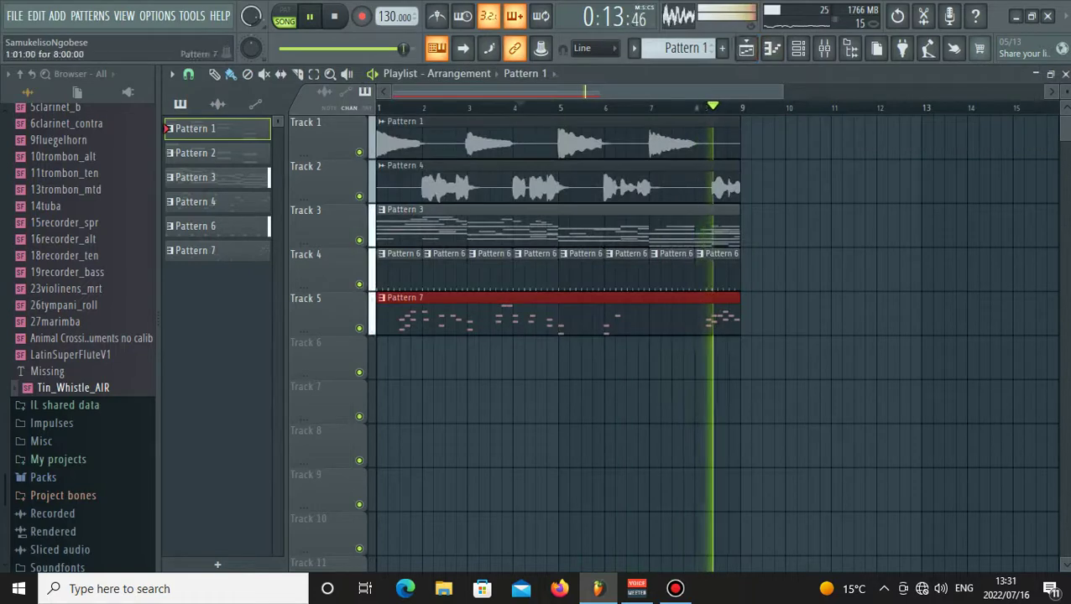
click(798, 48)
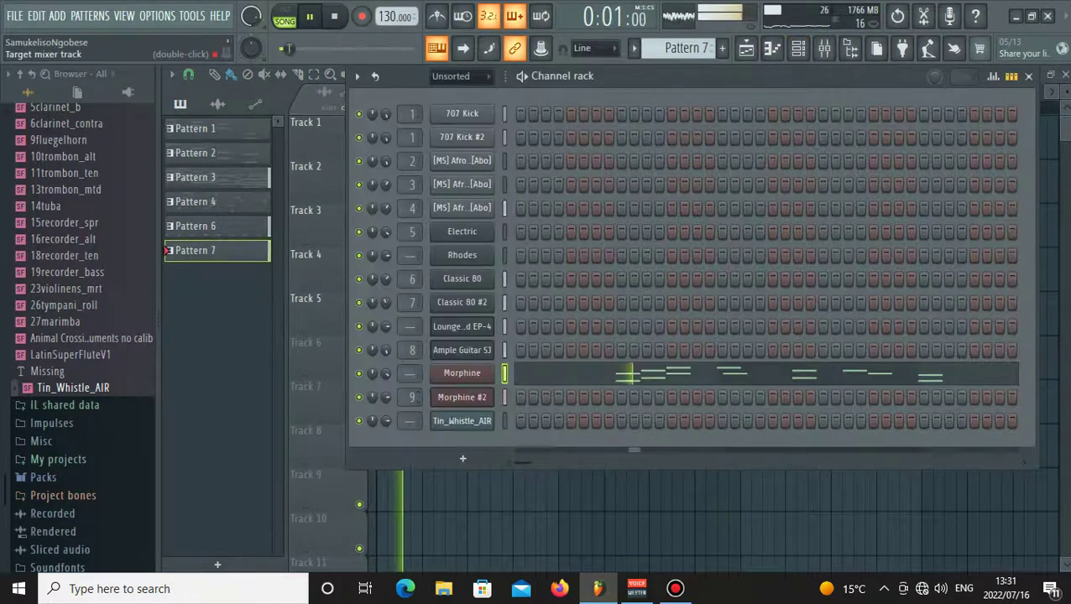
Pan the Morphine #2 channel 51% left and adjust its volume during playback.
drag(372, 397, 371, 342)
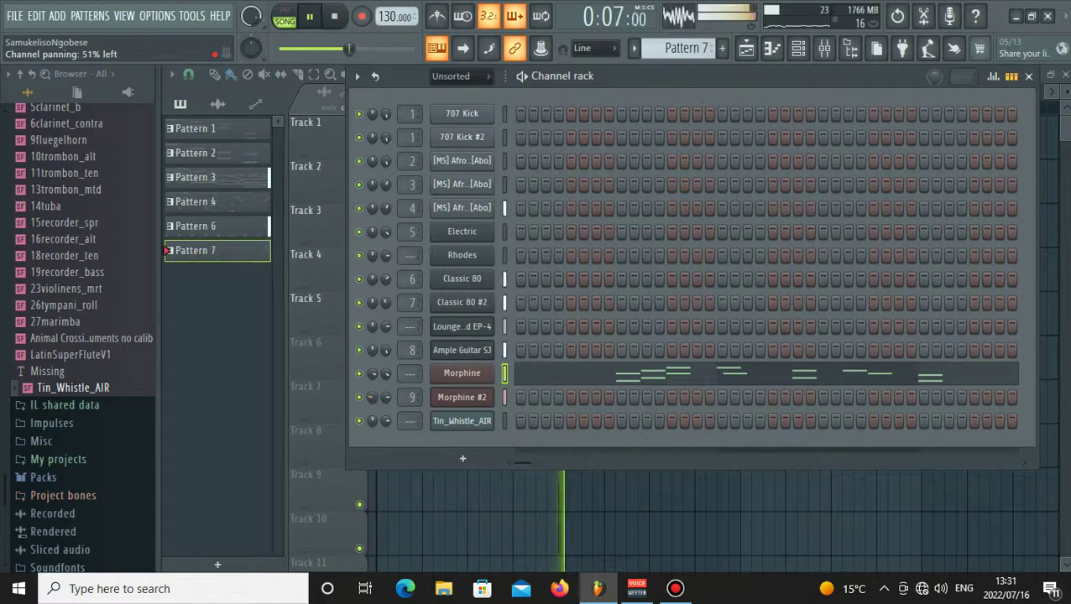
mouse_move(385, 397)
mouse_down()
mouse_move(385, 407)
mouse_move(371, 372)
mouse_move(385, 402)
mouse_move(372, 377)
mouse_move(372, 406)
mouse_up()
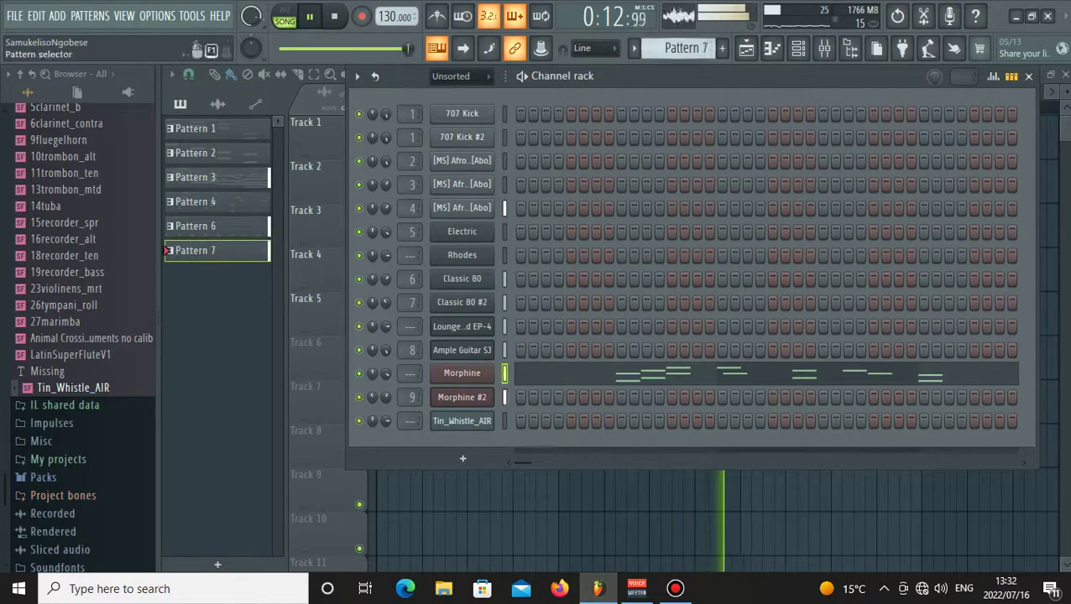
Select Pattern 3 and switch playback to pattern mode.
scroll(678, 48, down, 2)
scroll(678, 47, down, 1)
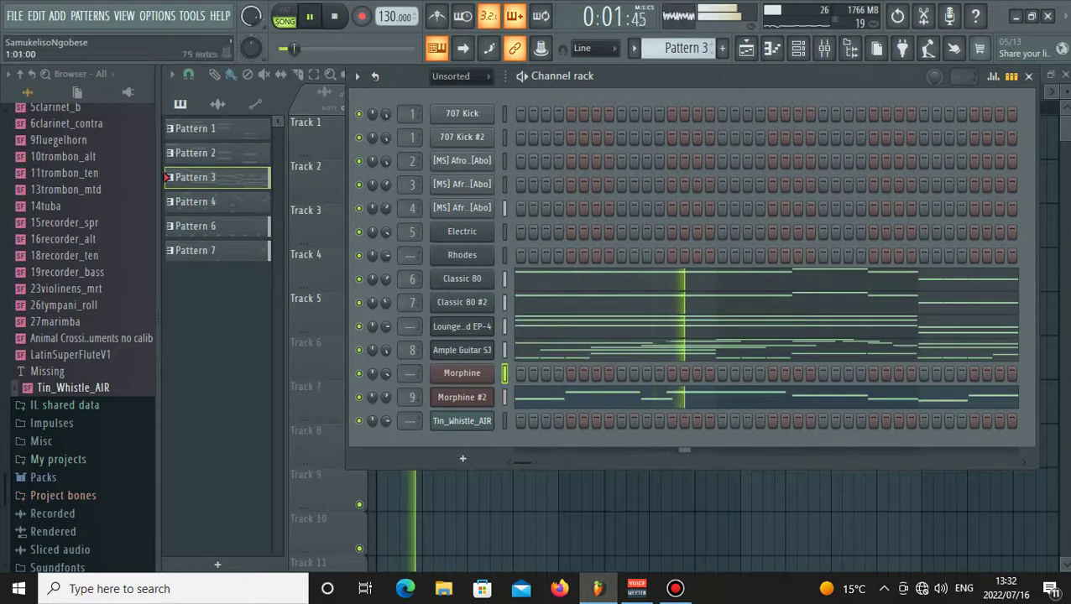
click(285, 15)
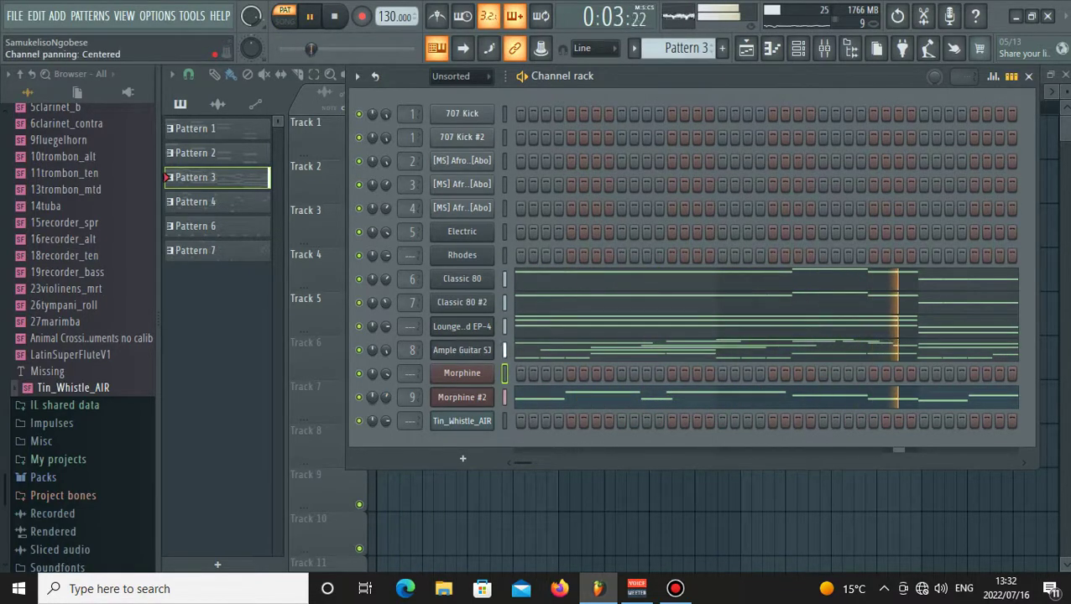
Change the Morphine #2 preset to KBD Butter Organ FG from the Keyboards bank.
click(461, 397)
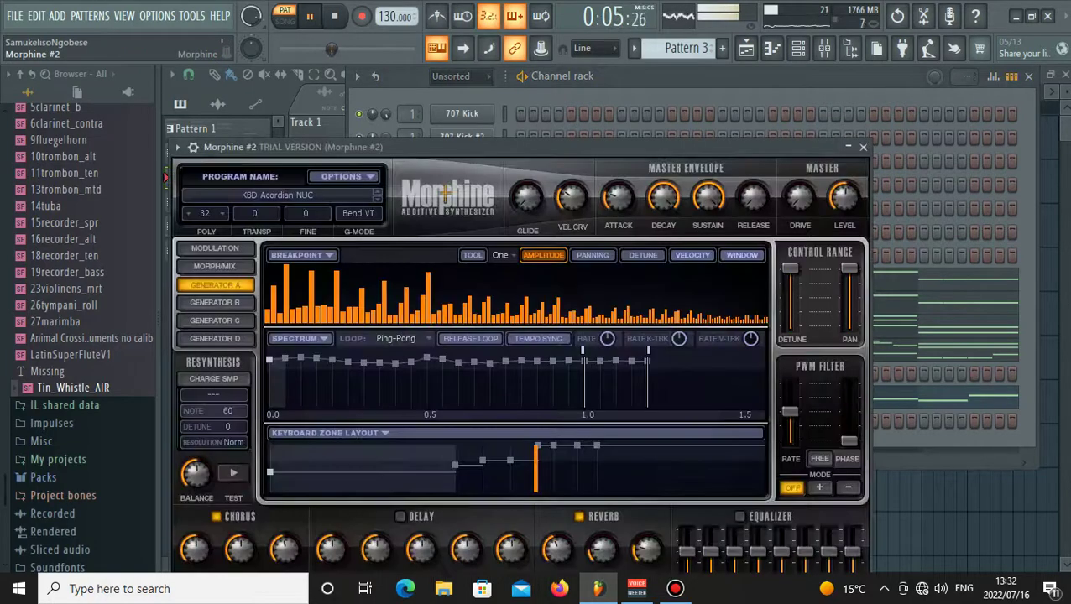
click(277, 195)
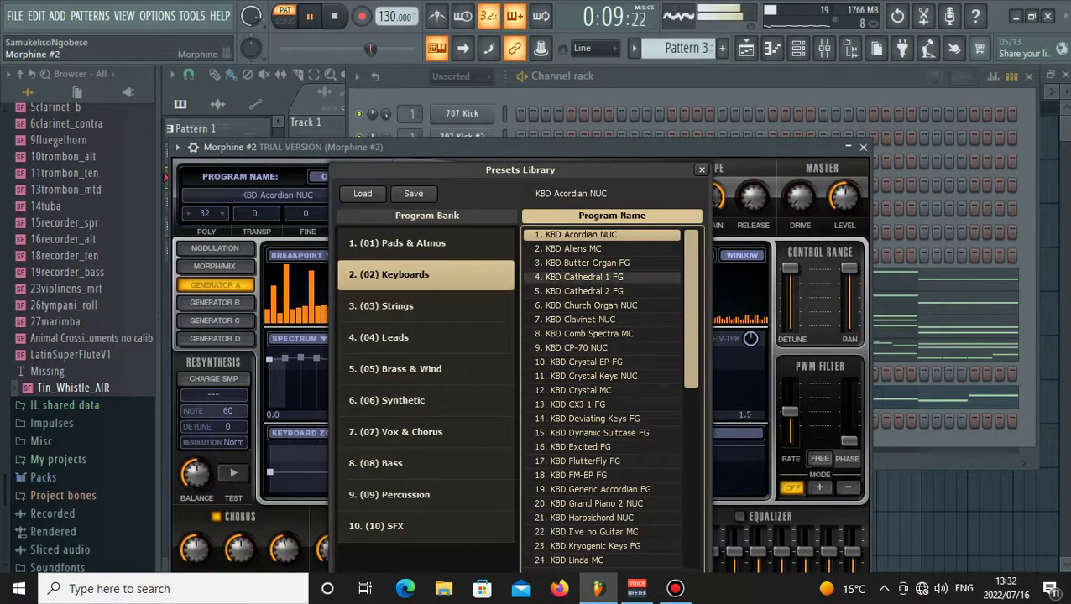
click(588, 262)
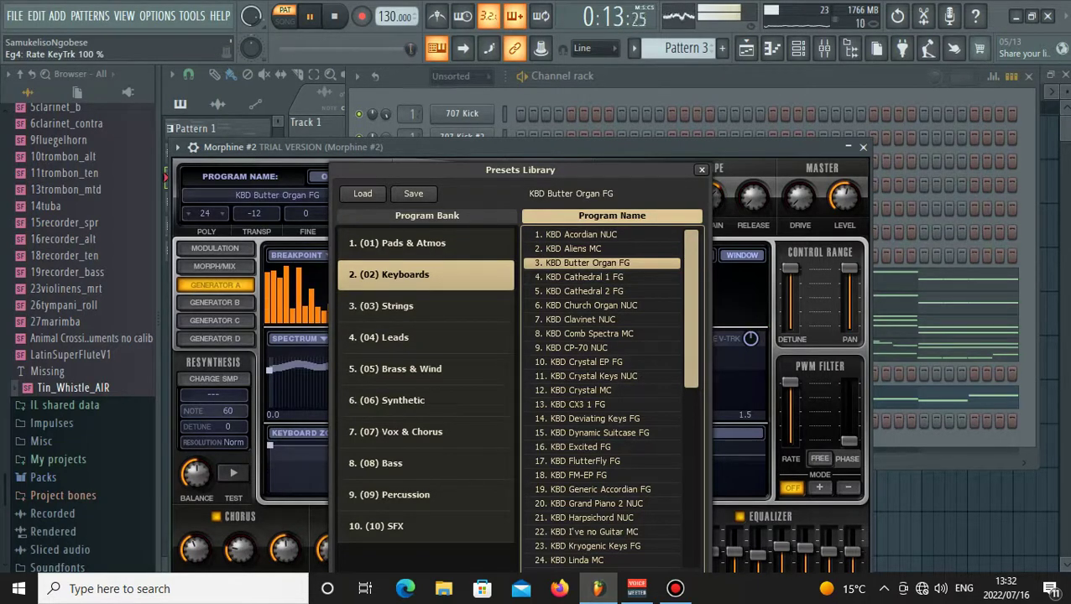
click(701, 170)
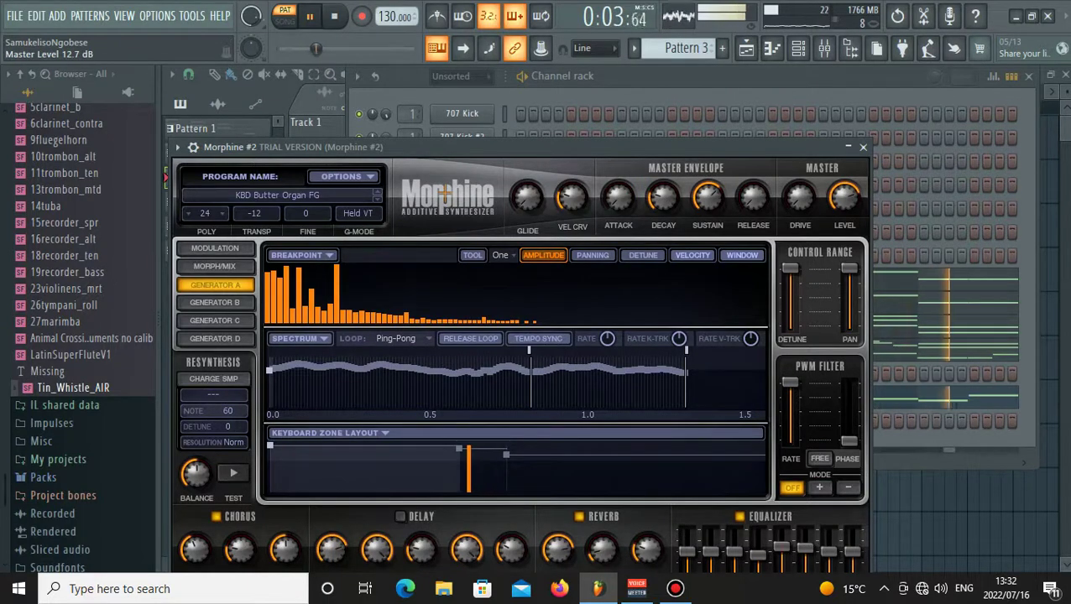
click(863, 148)
Copy the Morphine #2 notes and add a second Lounge Lizard EP-4 channel.
right_click(463, 397)
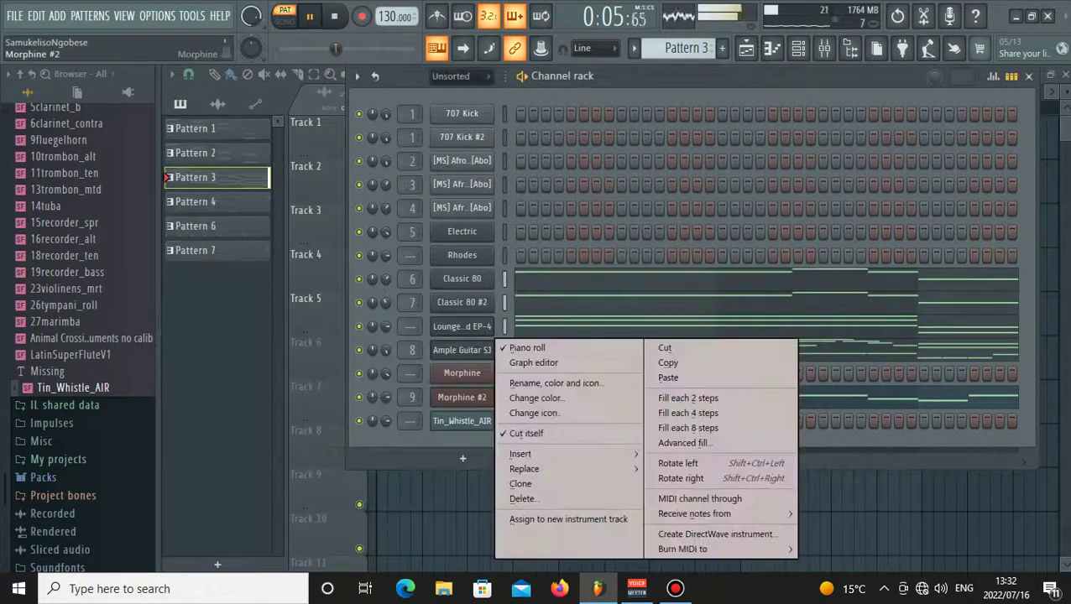
click(670, 363)
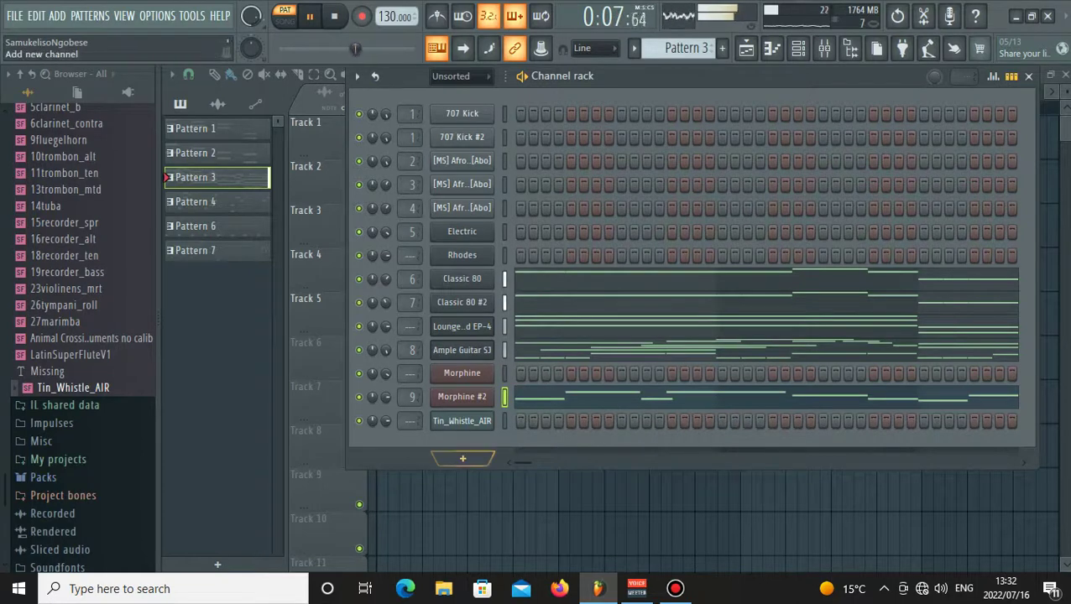
click(462, 458)
click(625, 535)
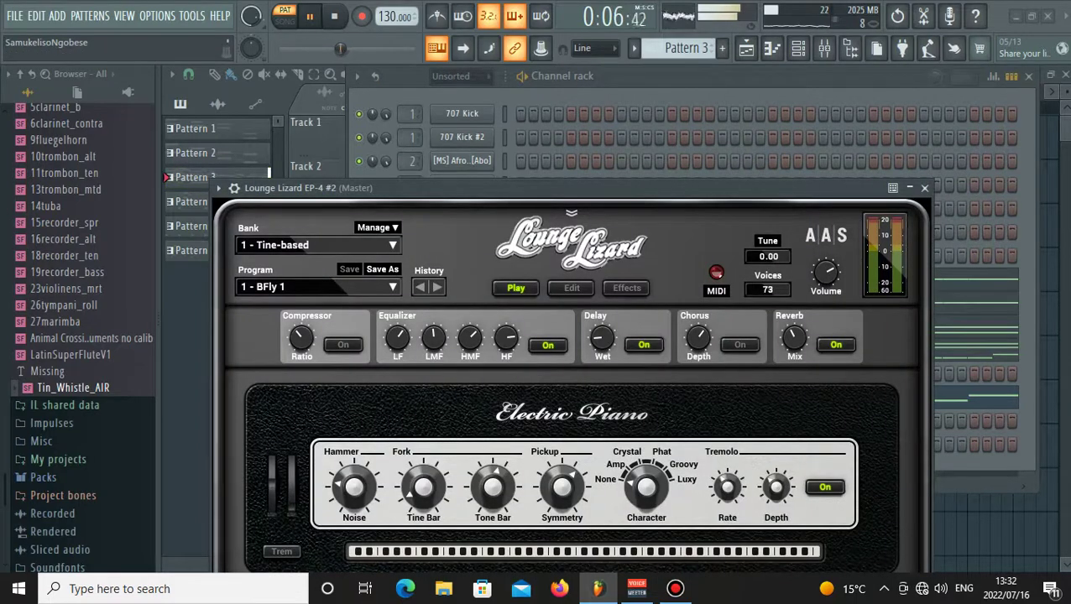
Load the 6 - Pianorgans bank in Lounge Lizard EP-4 #2 and paste the copied notes into its channel.
click(319, 245)
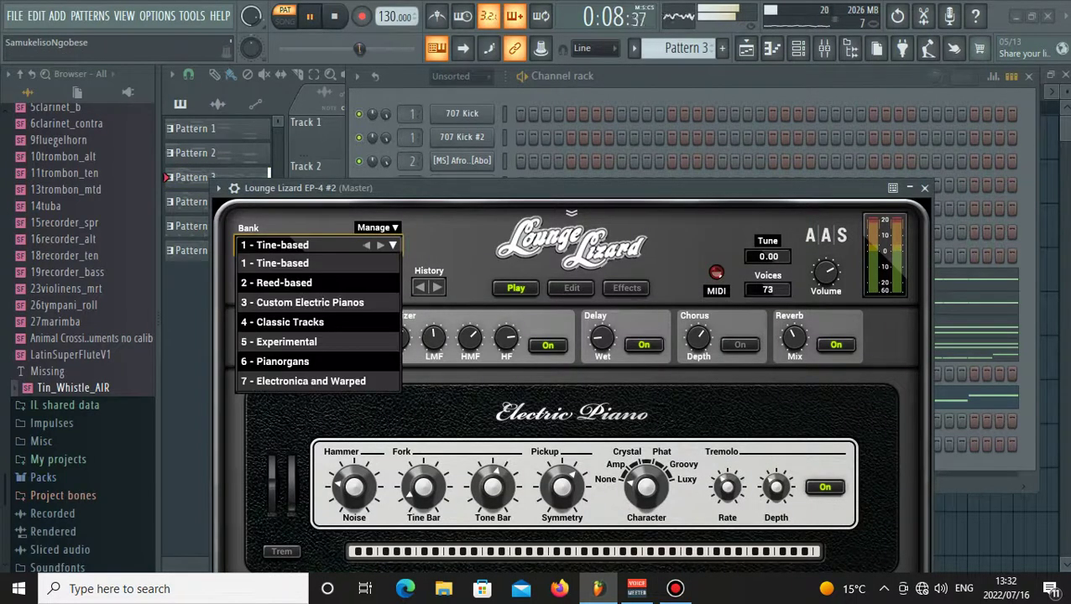
click(294, 362)
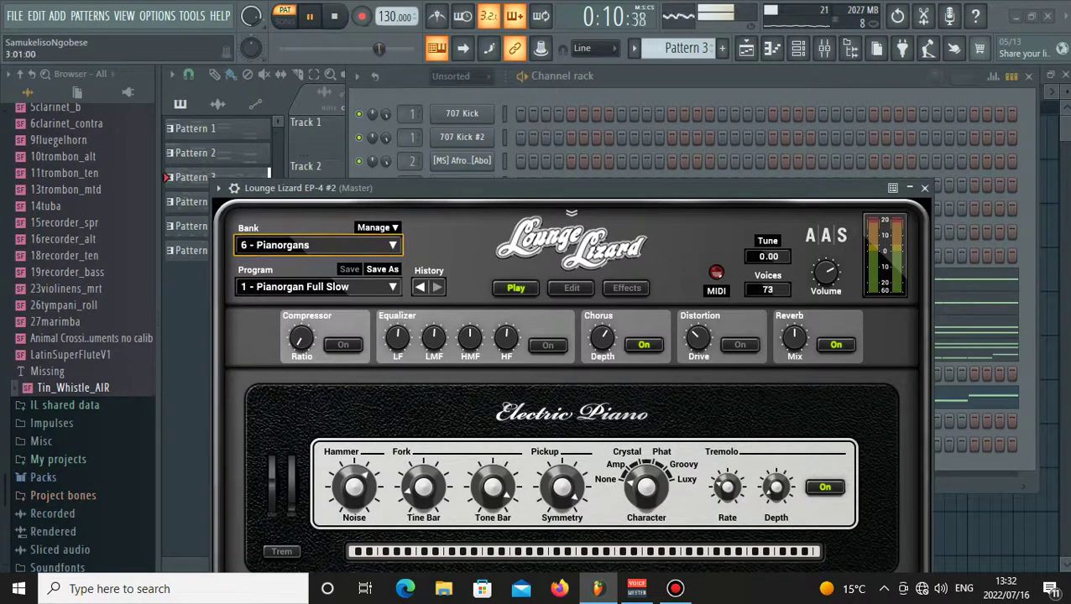
click(925, 188)
right_click(468, 444)
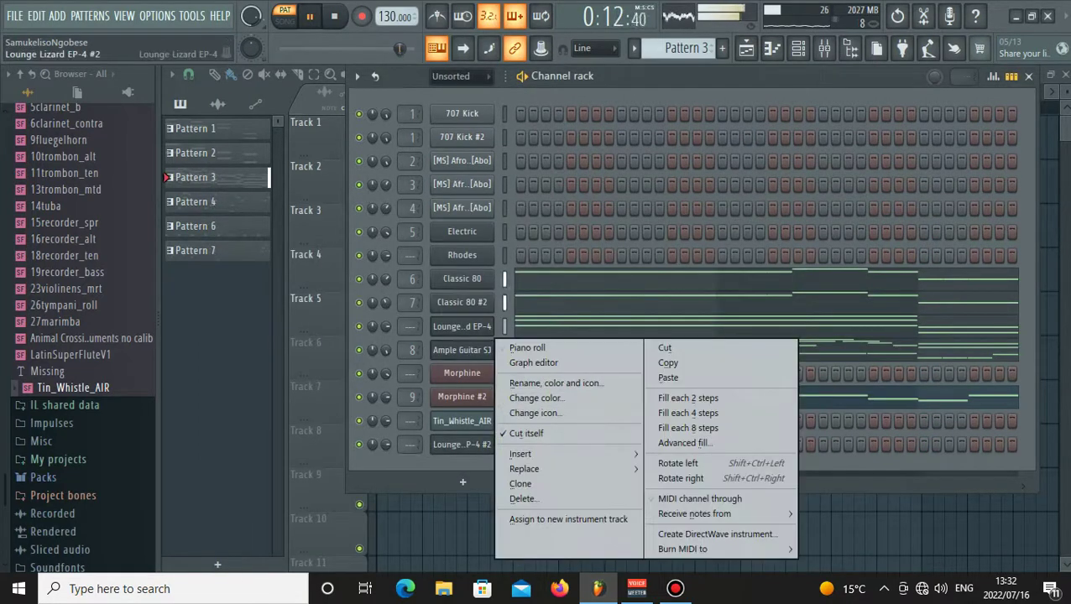
click(668, 377)
Restart Pattern 3 with Lounge Lizard EP-4, Classic 80 #2 and Ample Guitar SJ muted, and raise the Lounge Lizard EP-4 #2 channel volume.
click(286, 16)
key(space)
key(space)
key(l)
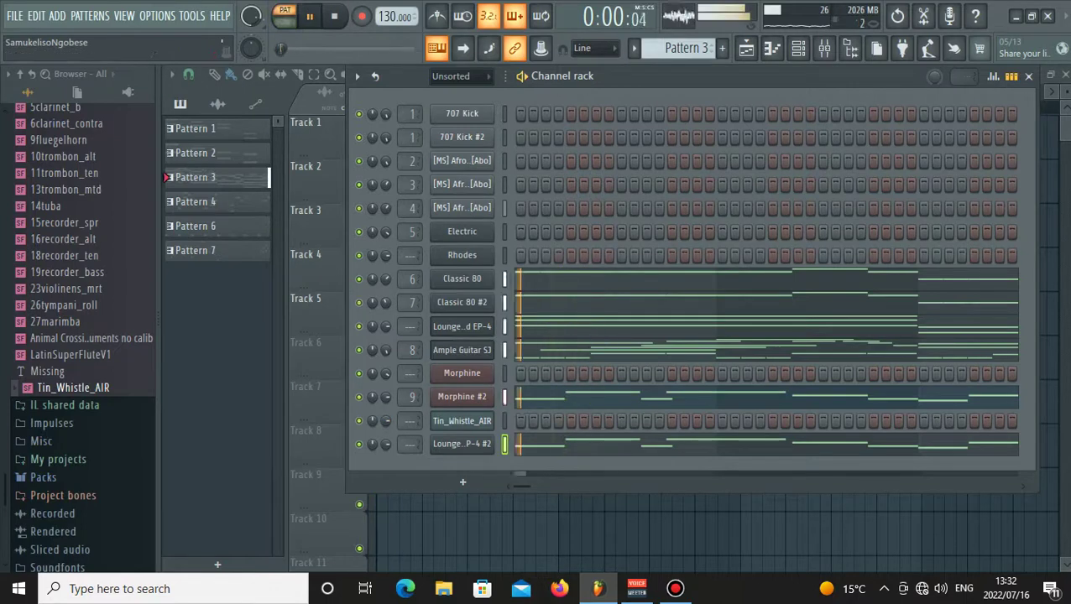
click(359, 326)
click(359, 303)
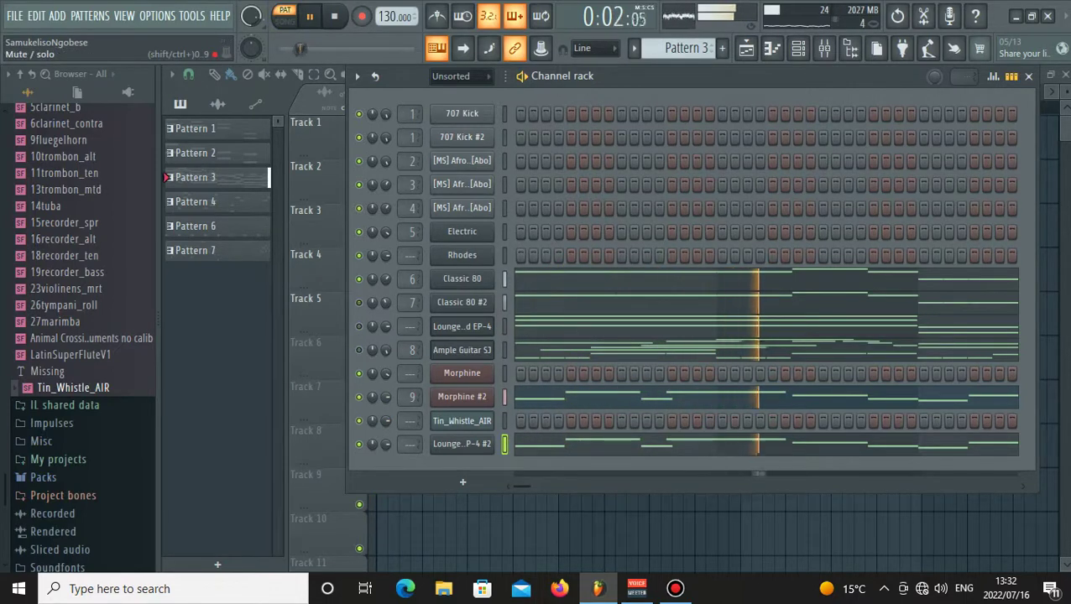
drag(386, 445, 386, 438)
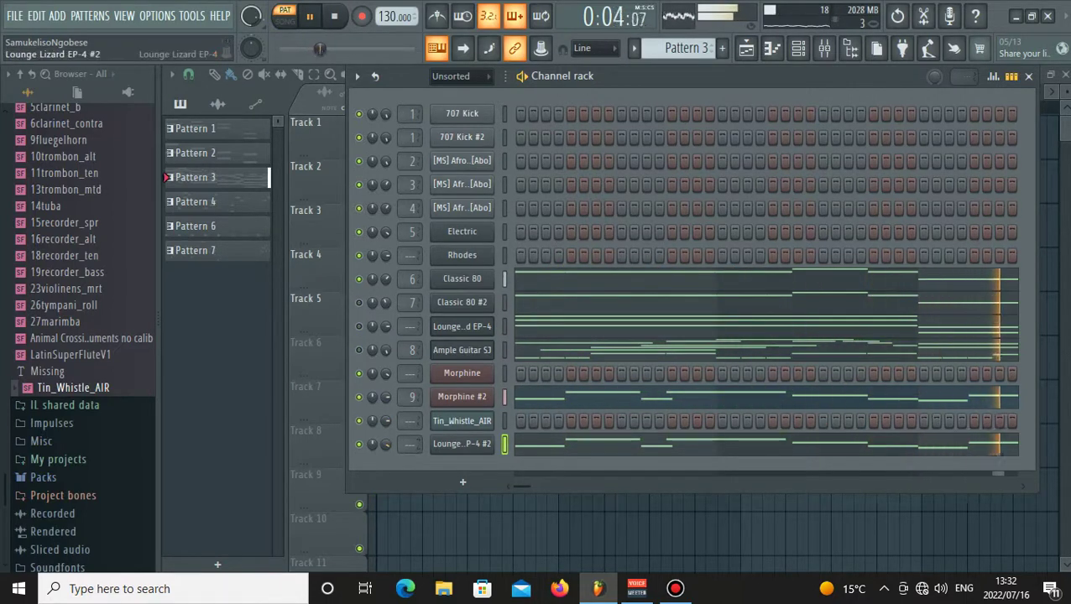
Audition the Pianorgan Plain 2, Pianorgan Attack and Church Organ programs in Lounge Lizard EP-4 #2 during playback.
click(462, 444)
click(319, 246)
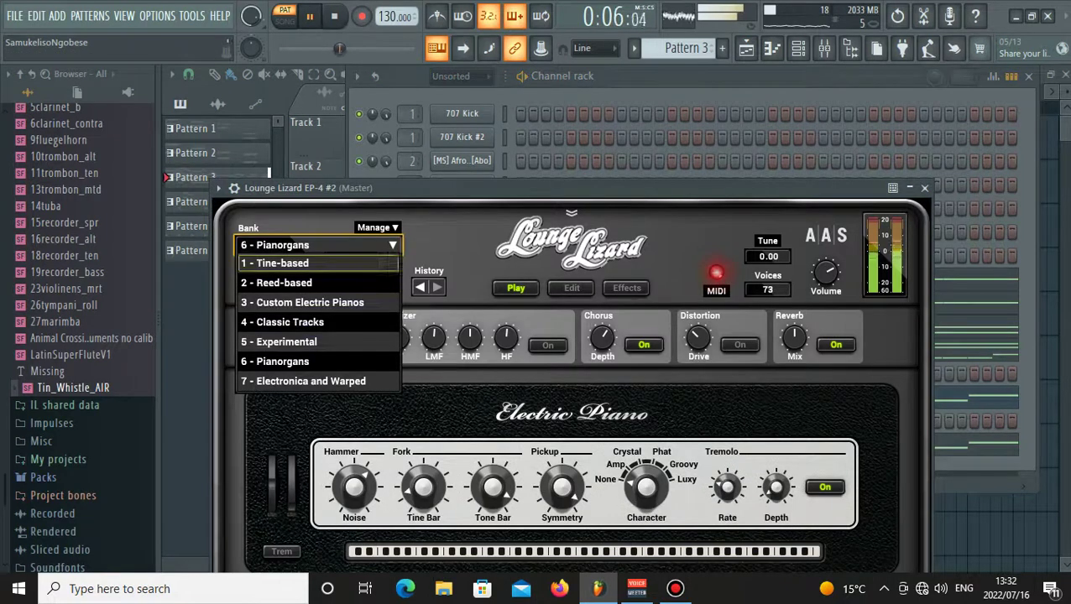
click(572, 235)
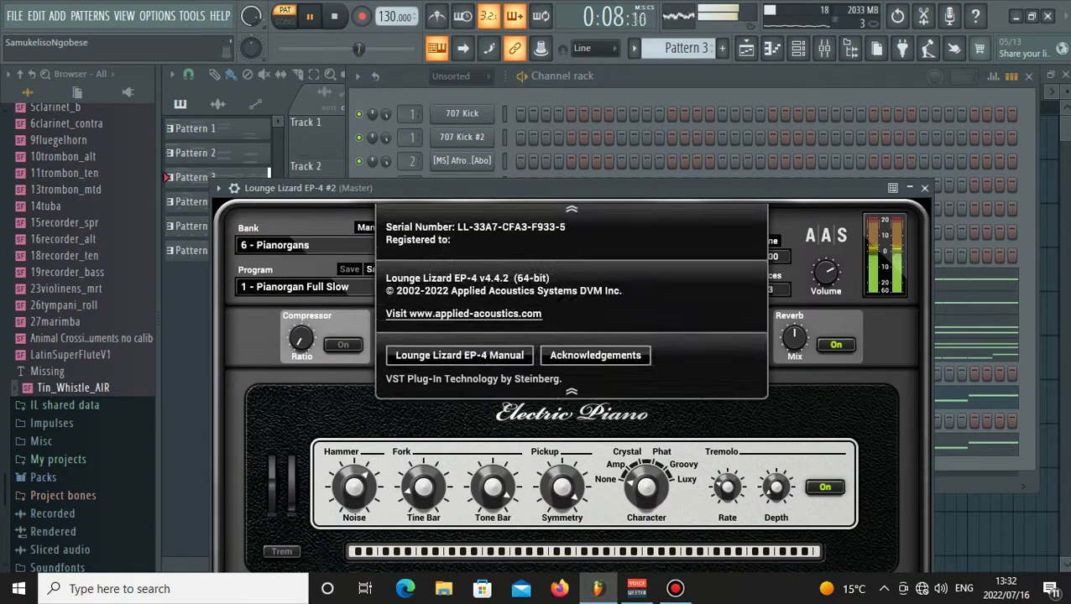
click(571, 210)
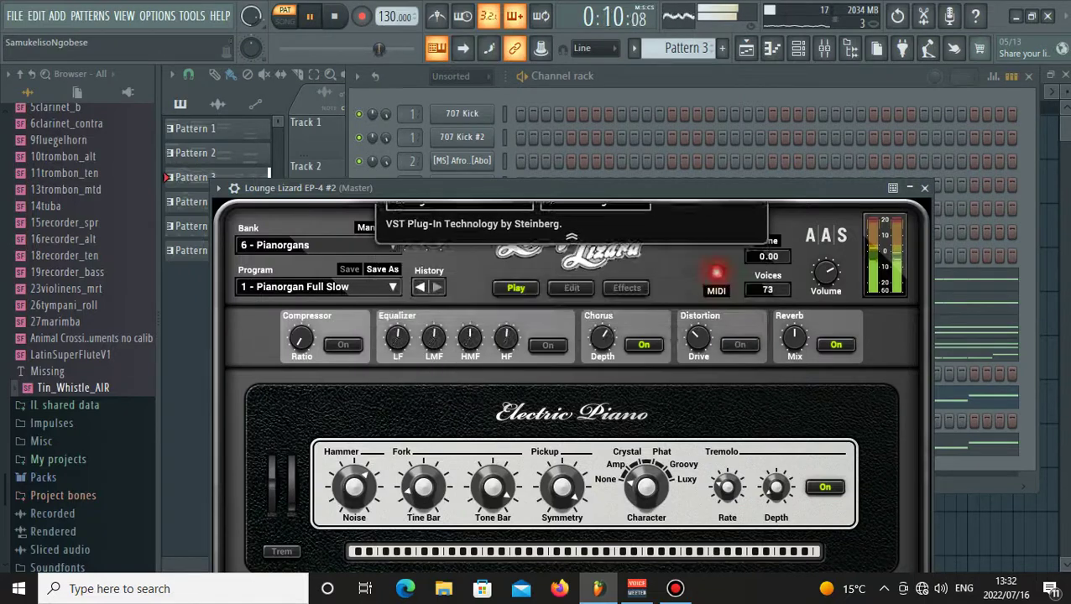
click(319, 287)
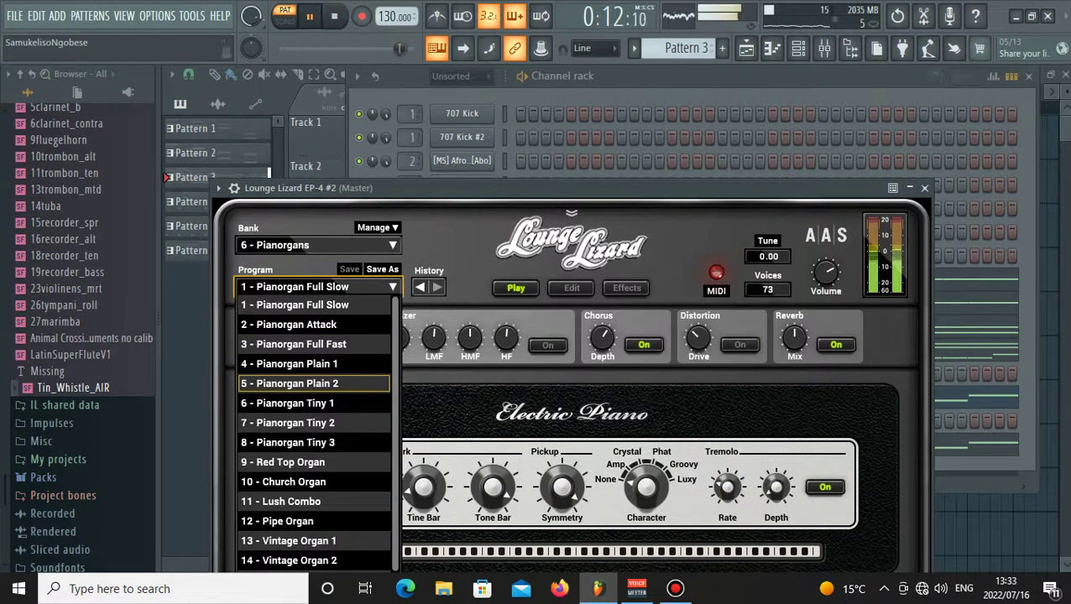
click(289, 383)
click(319, 288)
click(290, 325)
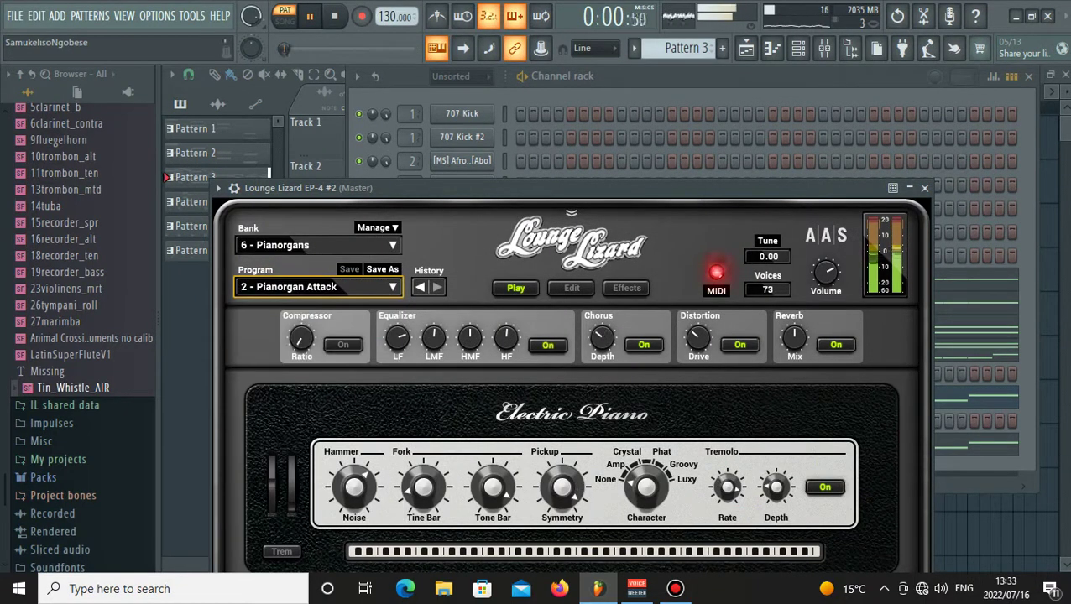
click(319, 287)
click(289, 479)
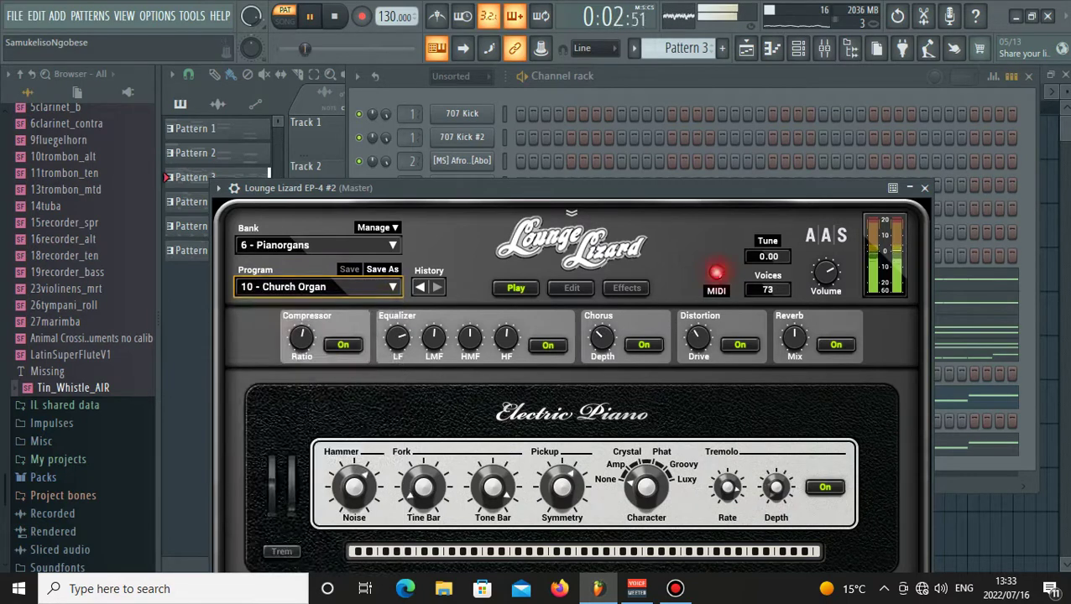
Mute Morphine #2 and audition the Pianorgan Plain 1 and Pianorgan Attack programs in Lounge Lizard EP-4 #2.
click(572, 80)
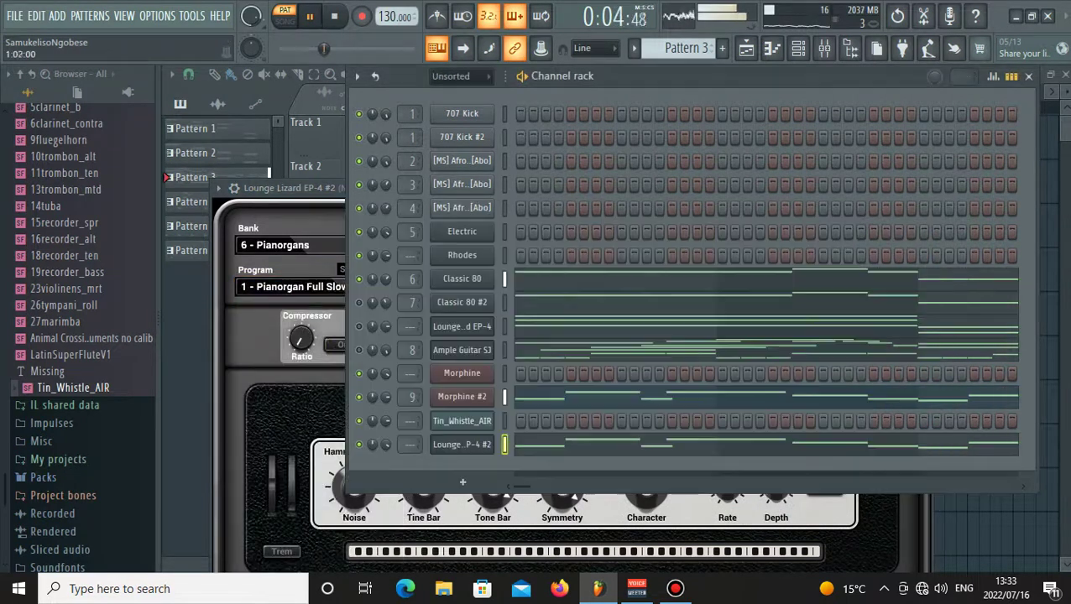
click(461, 445)
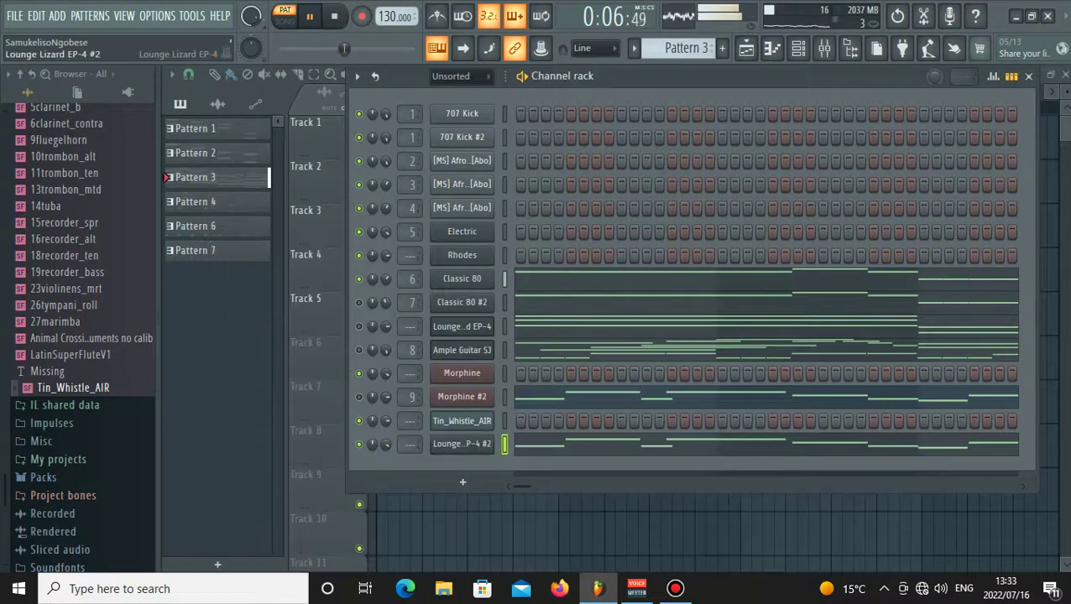
click(462, 444)
click(319, 245)
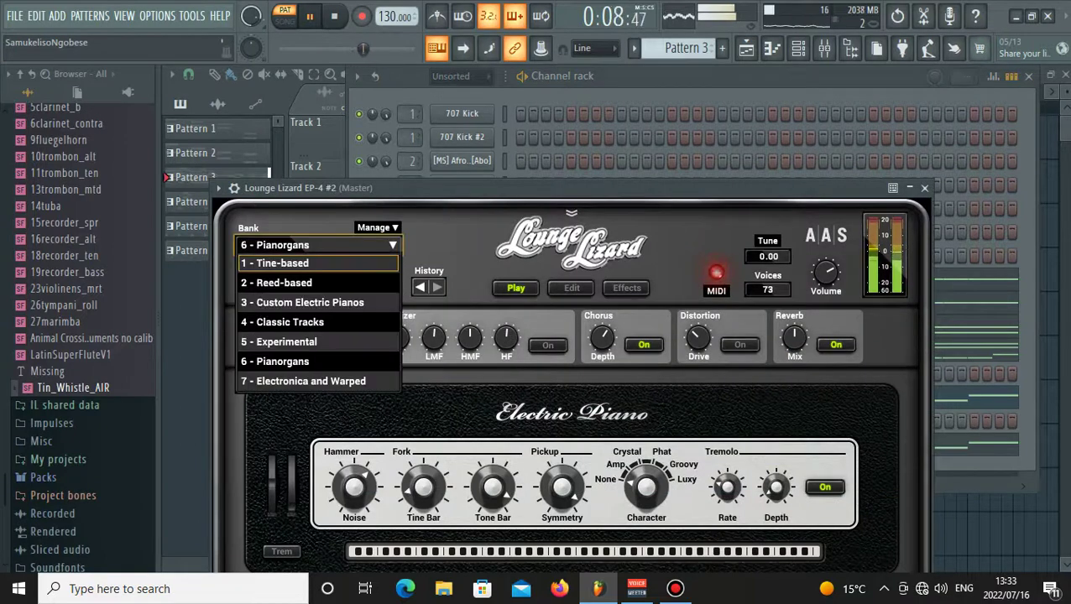
click(319, 246)
click(319, 286)
click(289, 363)
click(319, 286)
click(290, 324)
Try Vintage Organ 1 and settle on the 15 - Vintage Organ 3 program for Lounge Lizard EP-4 #2.
click(319, 286)
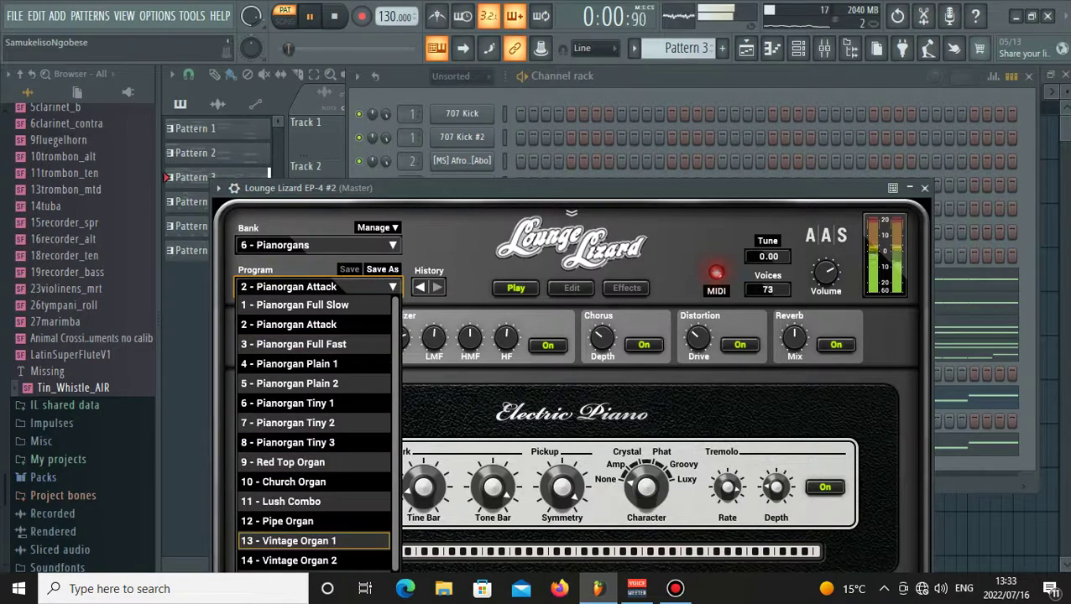
click(289, 541)
click(319, 287)
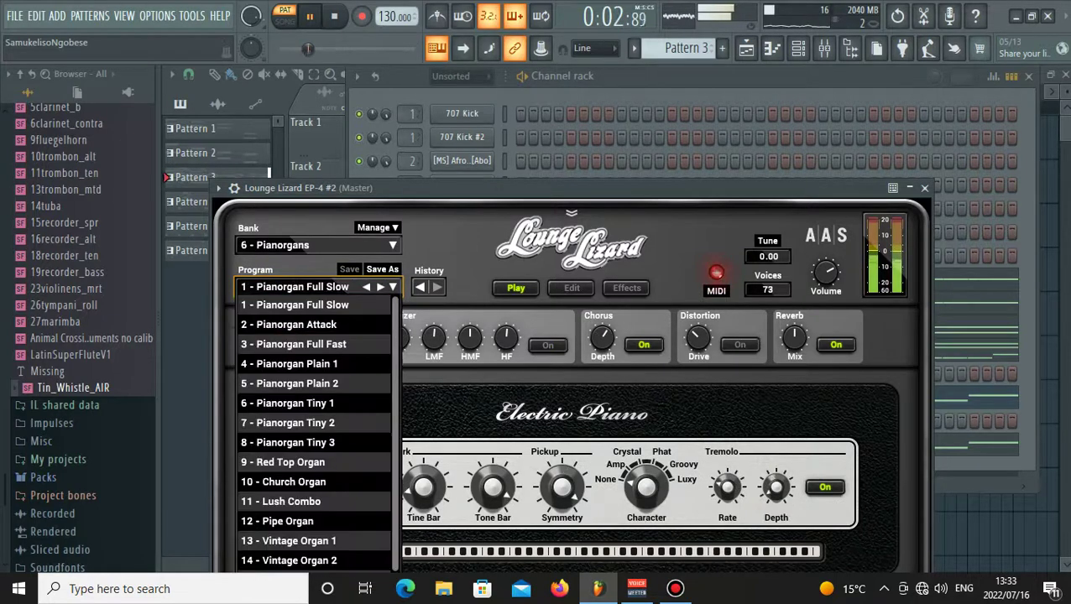
click(367, 287)
click(367, 287)
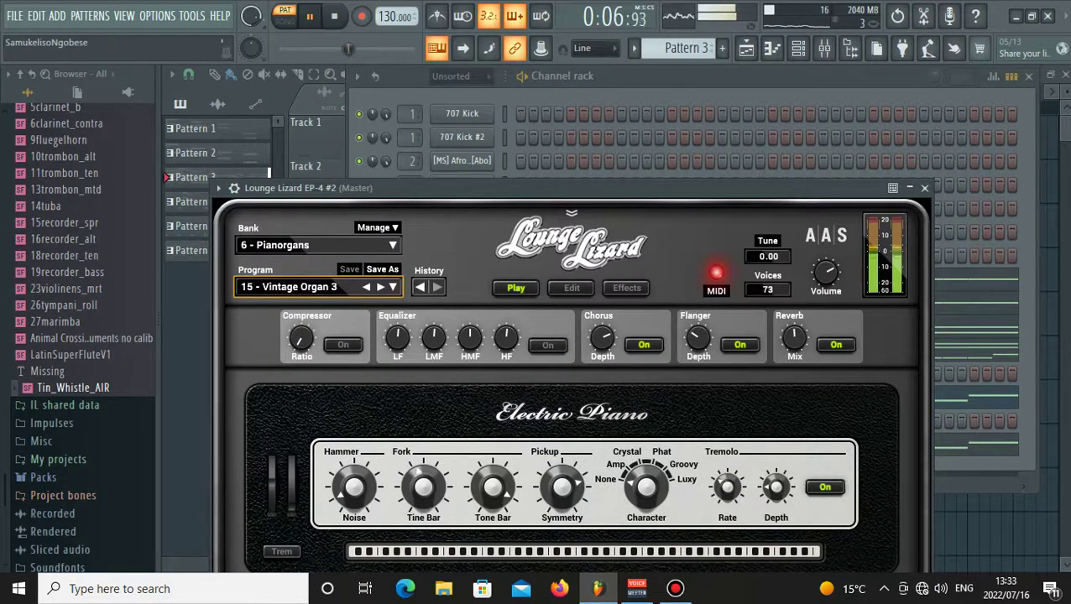
Unmute the muted channels and play the whole arrangement in song mode.
click(746, 92)
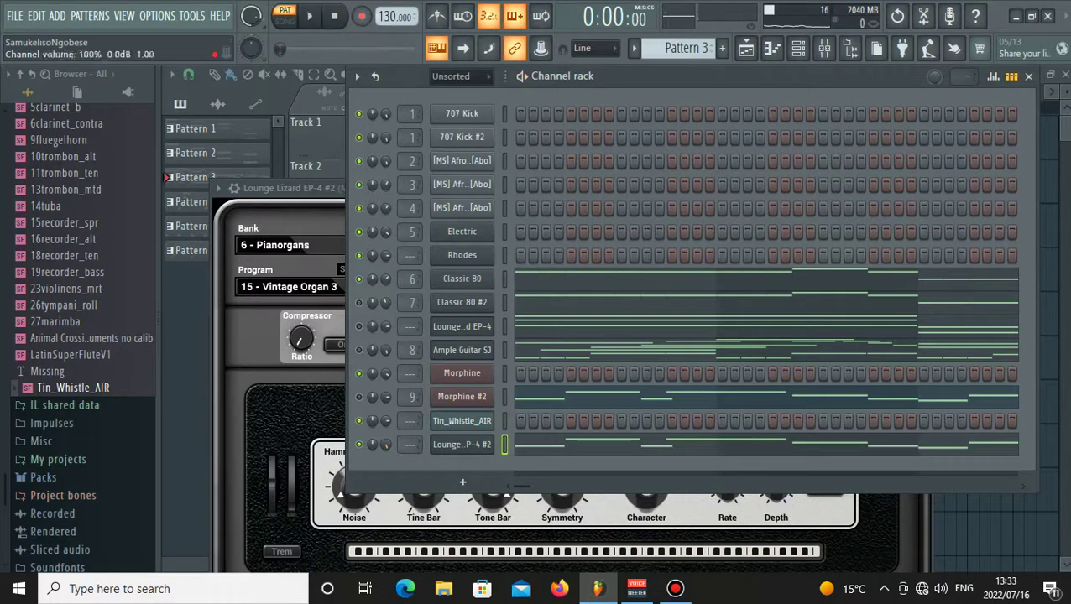
key(space)
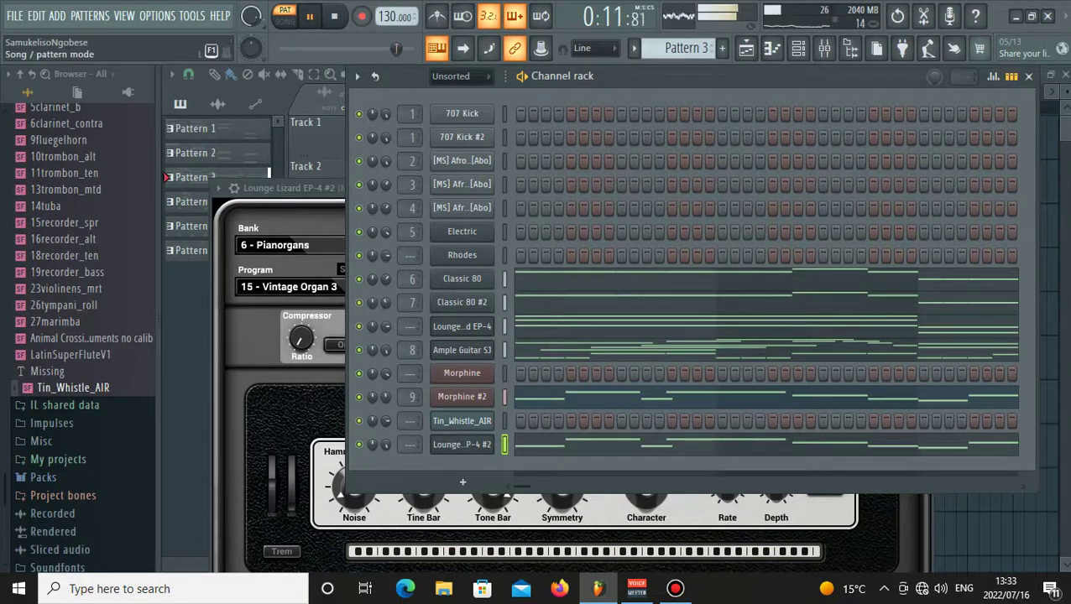
key(l)
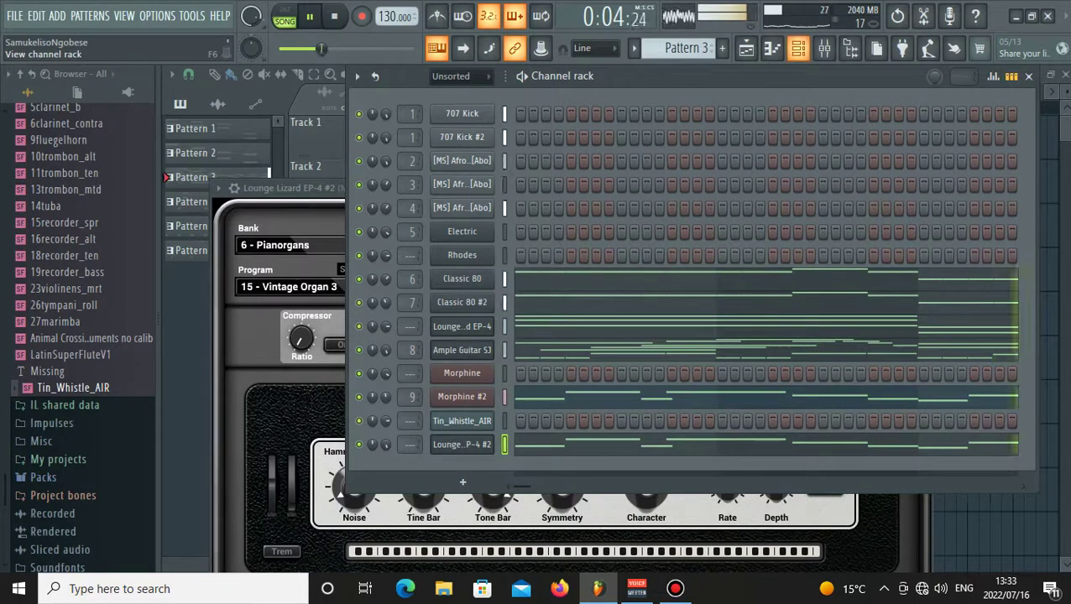
Open the mixer and examine the Fruity parametric EQ 2 curve on the Classic 80 #2 track.
click(798, 47)
click(824, 48)
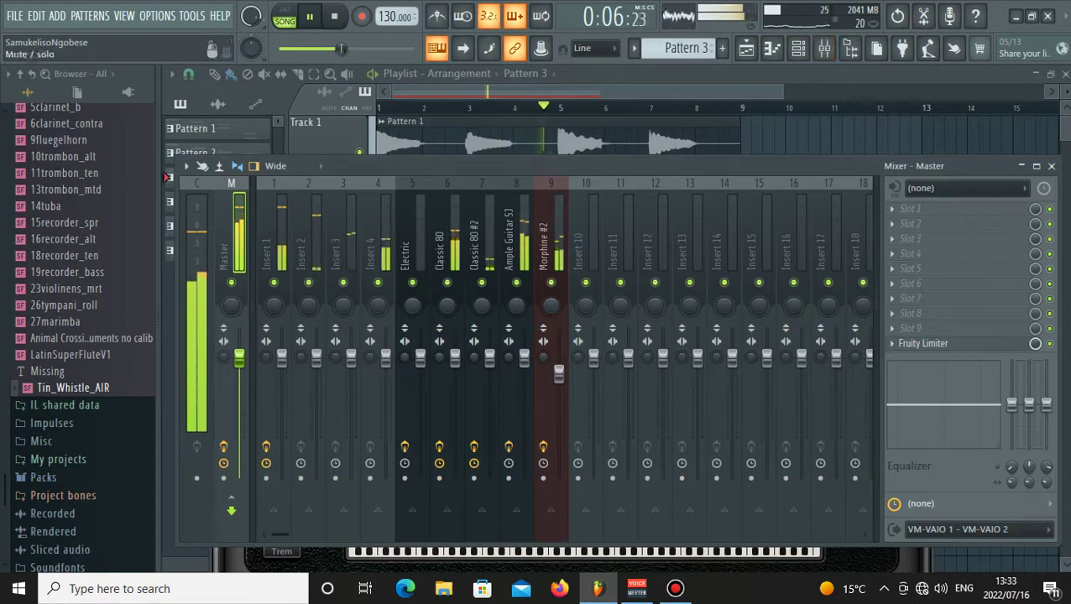
click(509, 240)
click(476, 244)
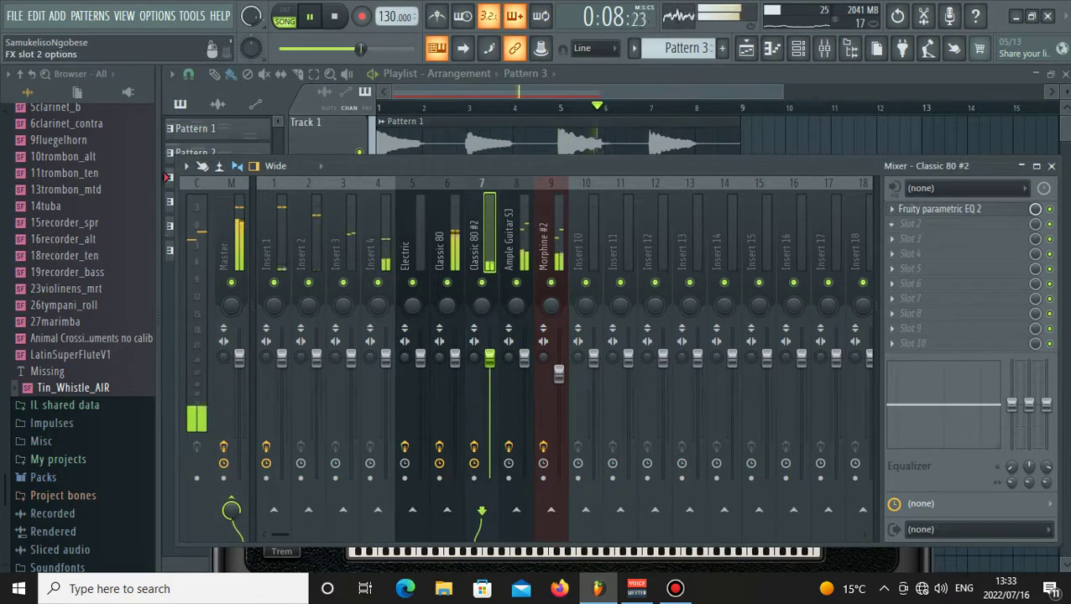
click(940, 209)
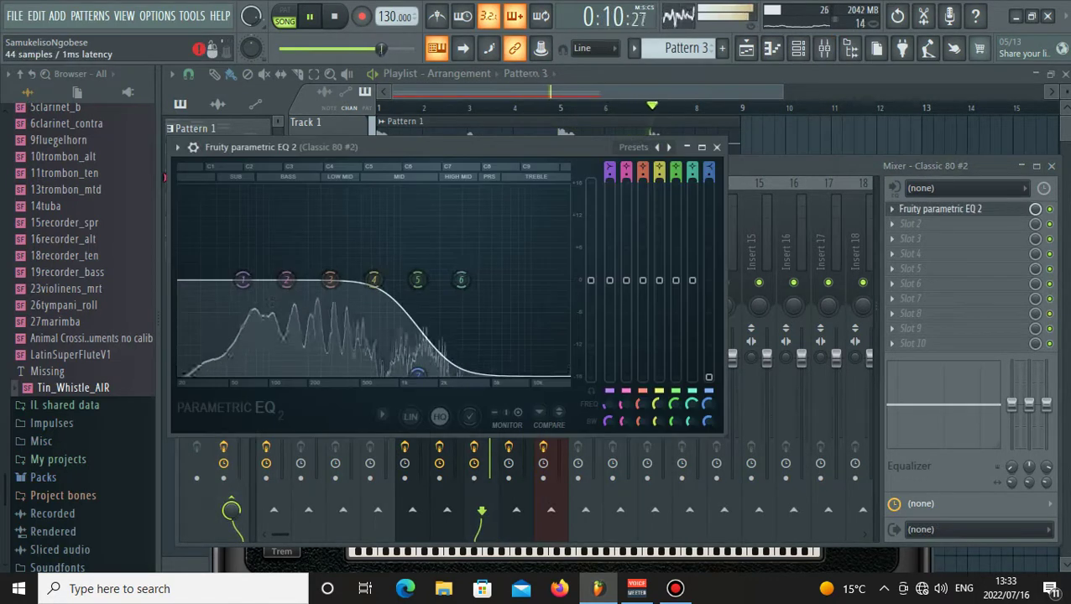
click(716, 147)
In Fruity parametric EQ on the Classic 80 mixer track, cut the 90 Hz band, raise the 1500 Hz band and set the 3000 Hz band to about 7.4 dB.
click(439, 244)
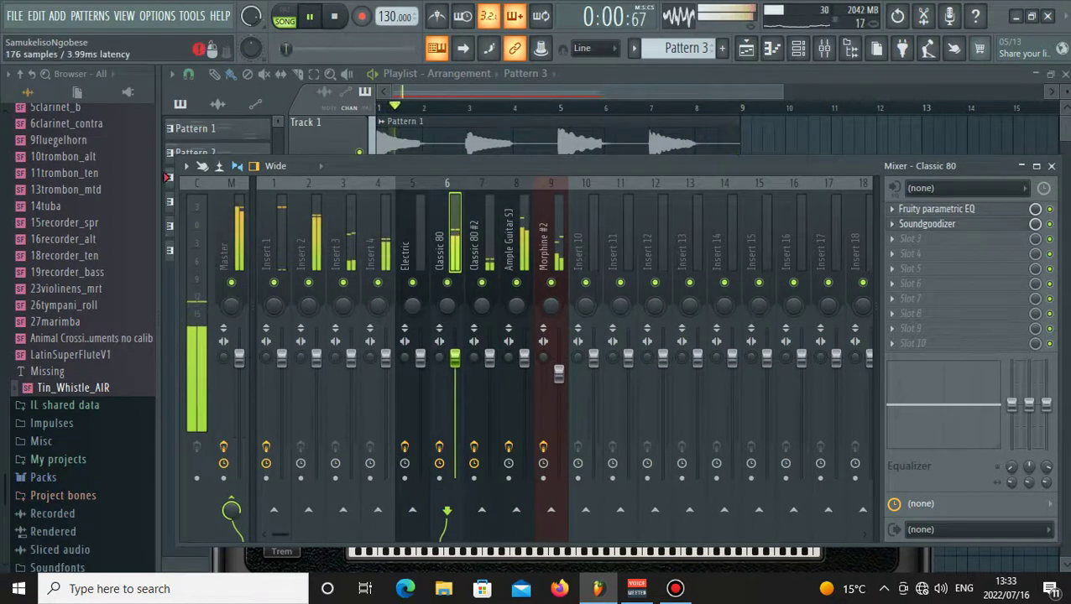
click(932, 223)
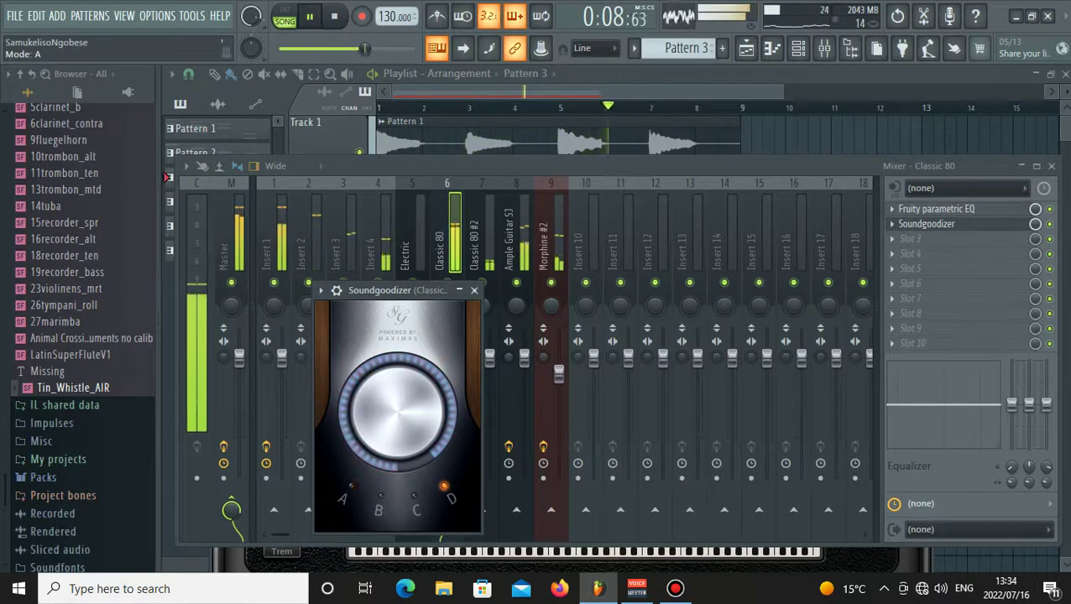
click(932, 209)
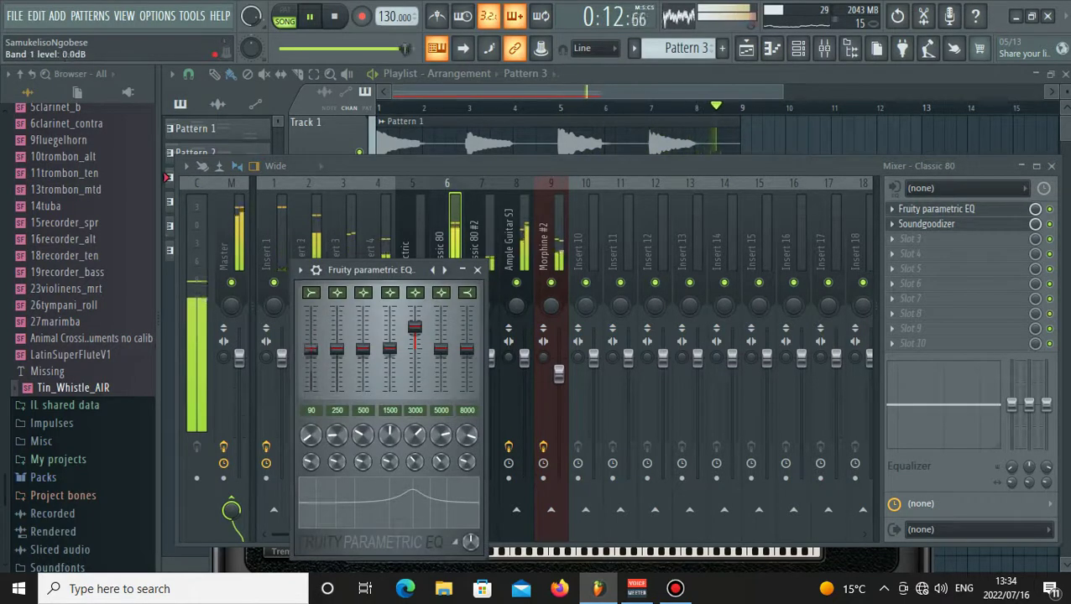
drag(311, 349, 311, 375)
drag(415, 328, 415, 311)
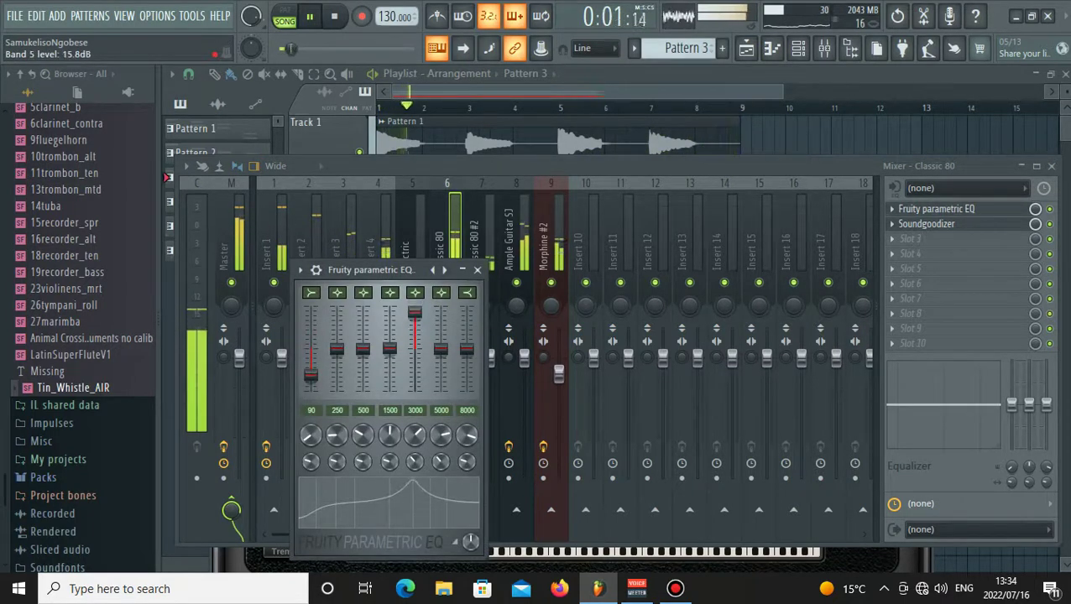
drag(389, 346, 390, 322)
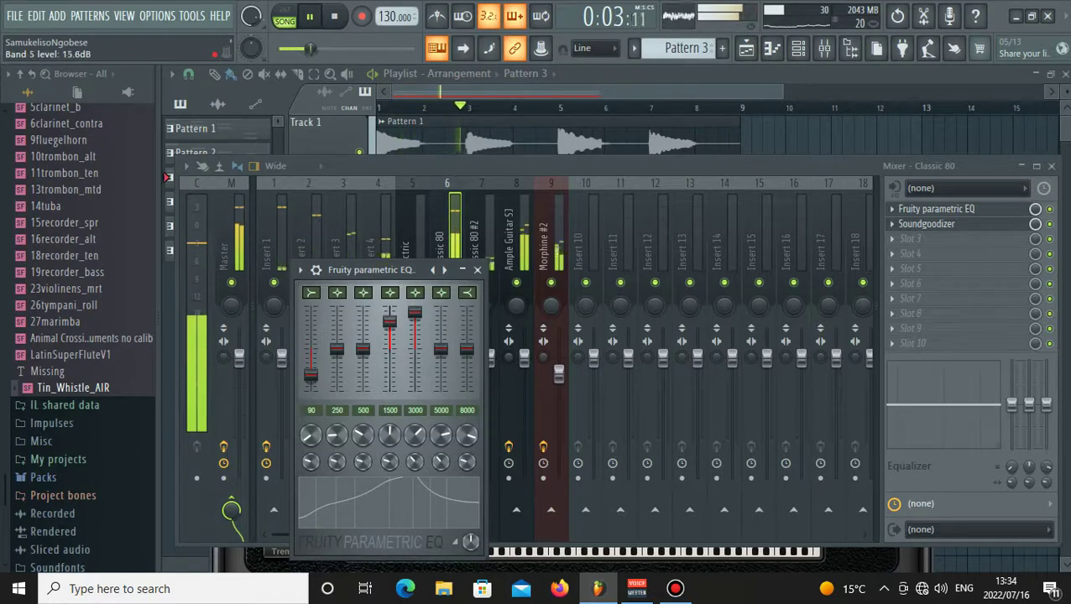
drag(414, 312, 415, 327)
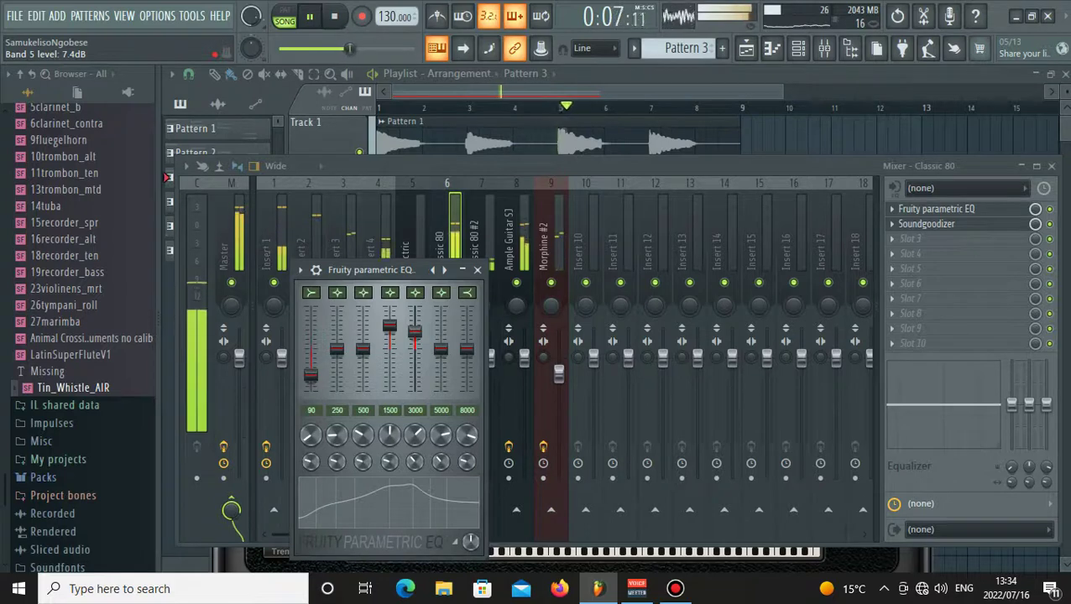
click(477, 269)
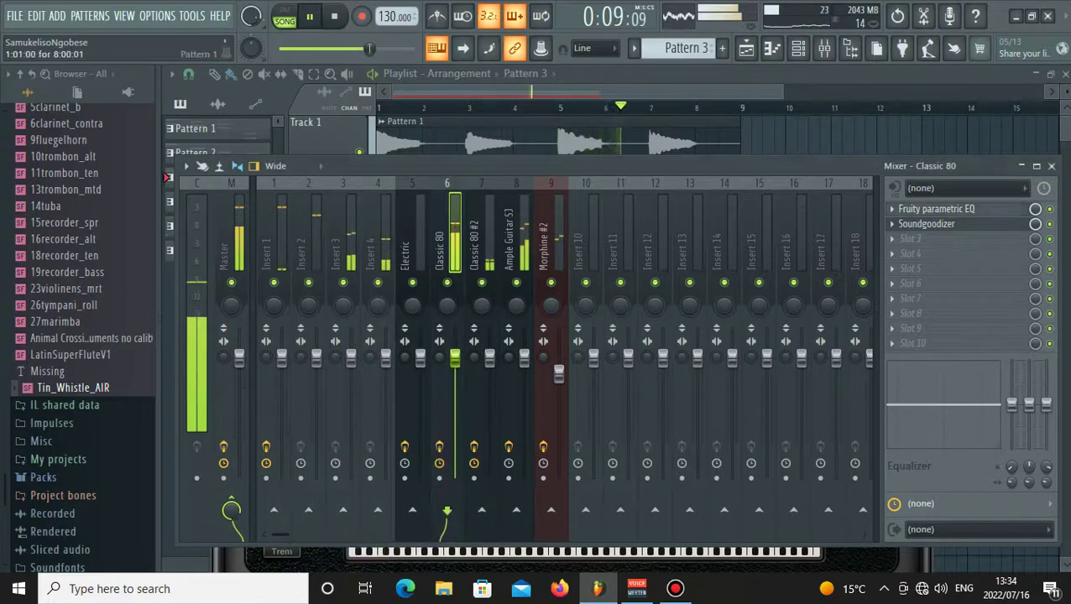
Listen to the full arrangement in the playlist, stop playback and save the project.
click(573, 89)
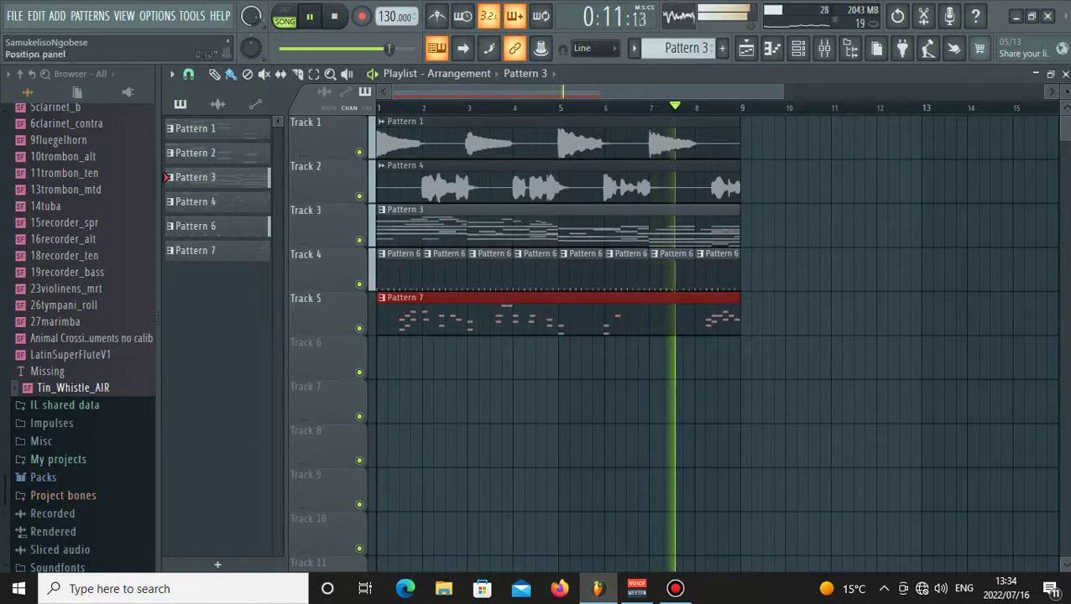
key(space)
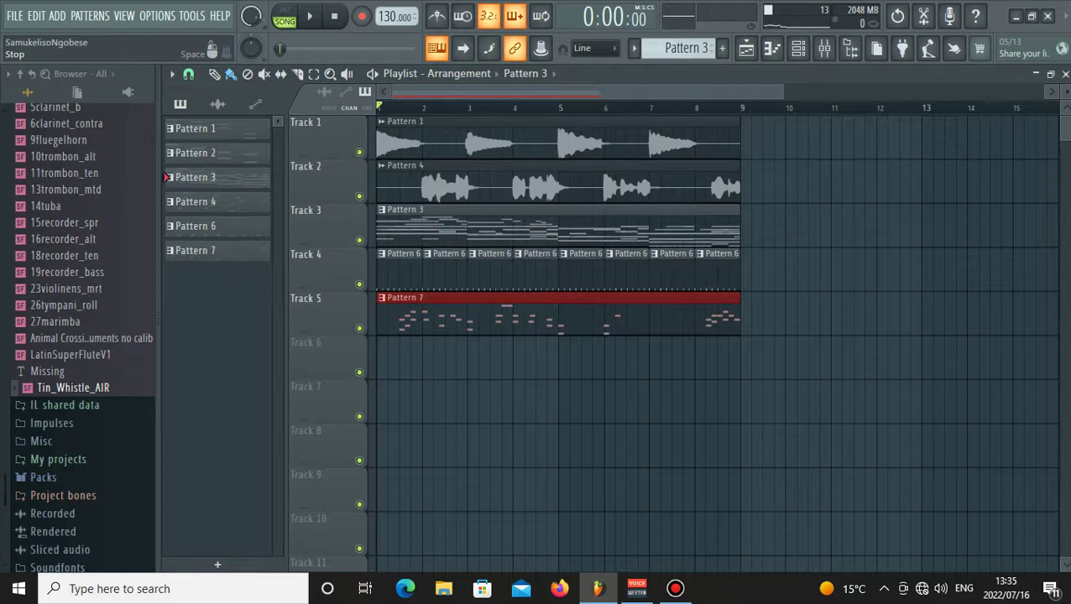
click(309, 15)
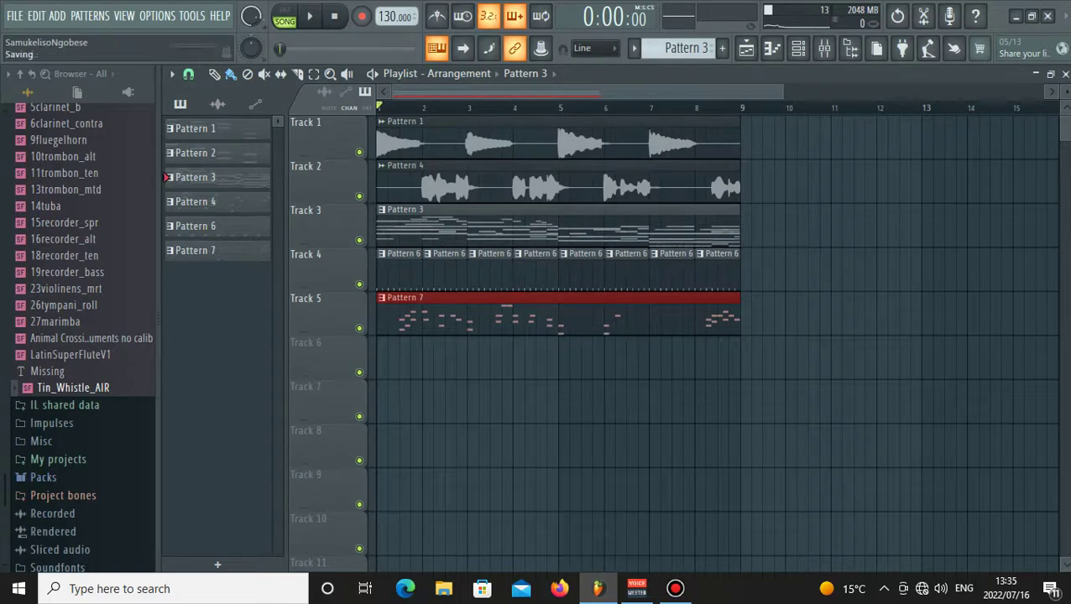